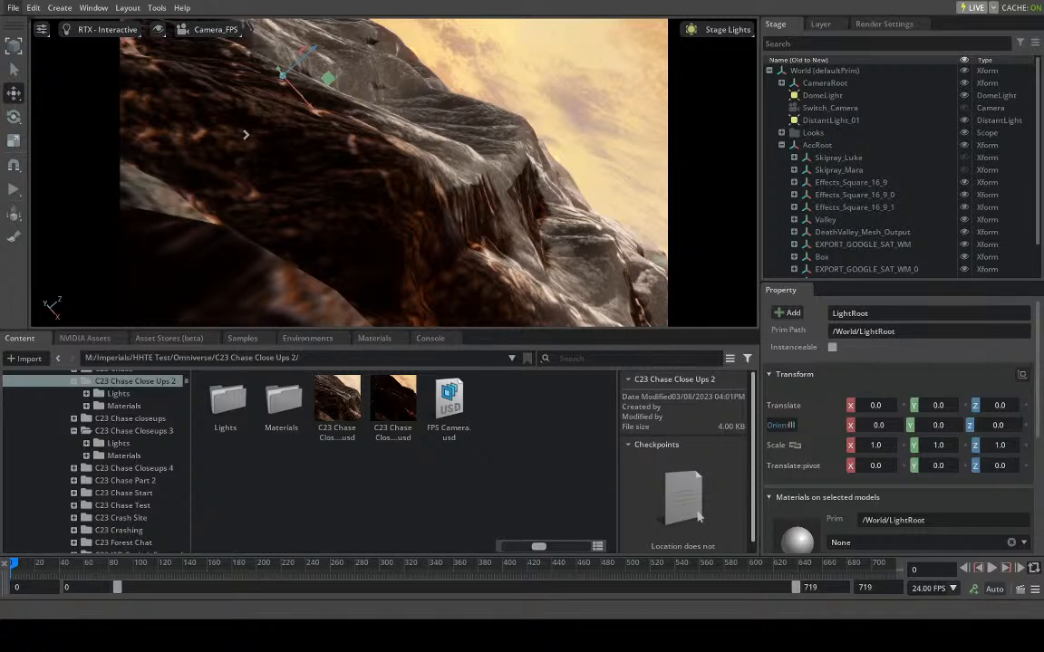
- Open the Paint tool and display its brush library
click(127, 7)
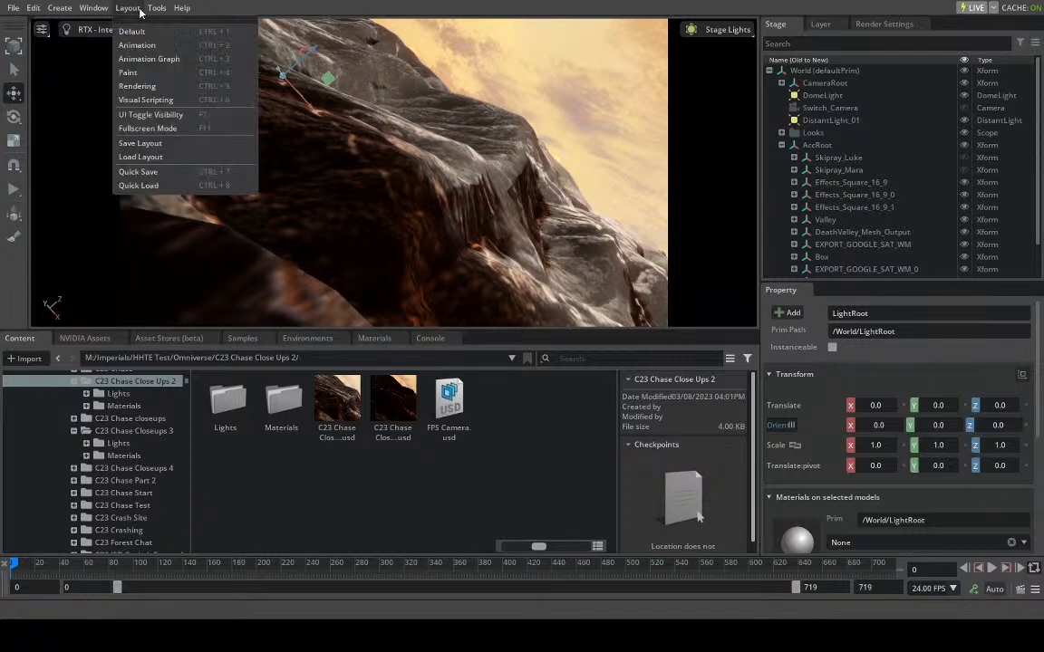
mouse_move(157, 8)
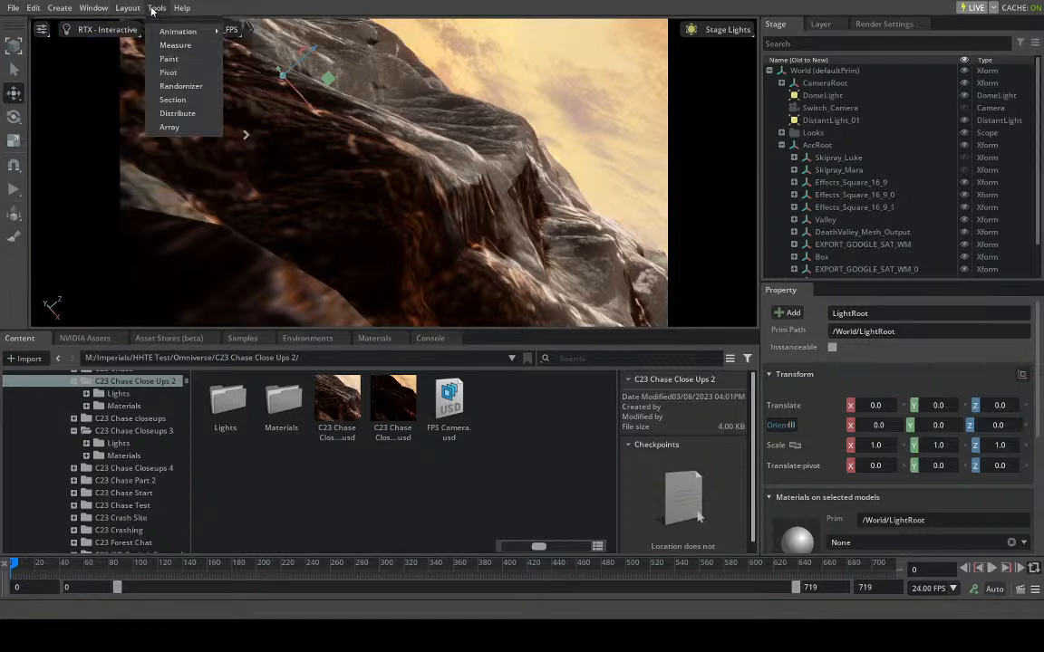
click(188, 63)
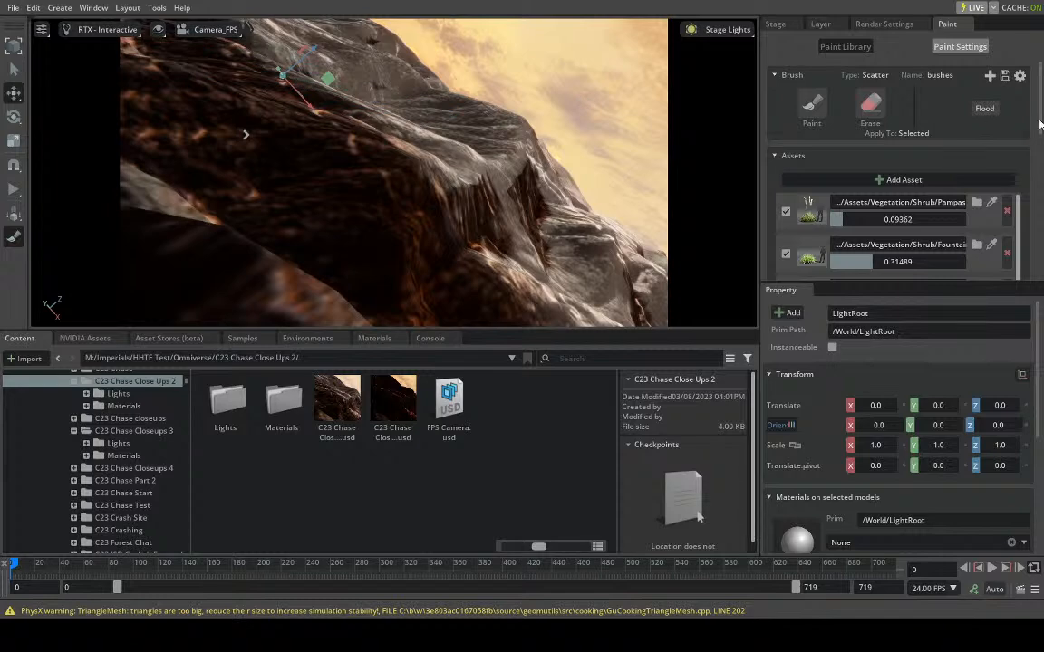
click(812, 106)
click(845, 46)
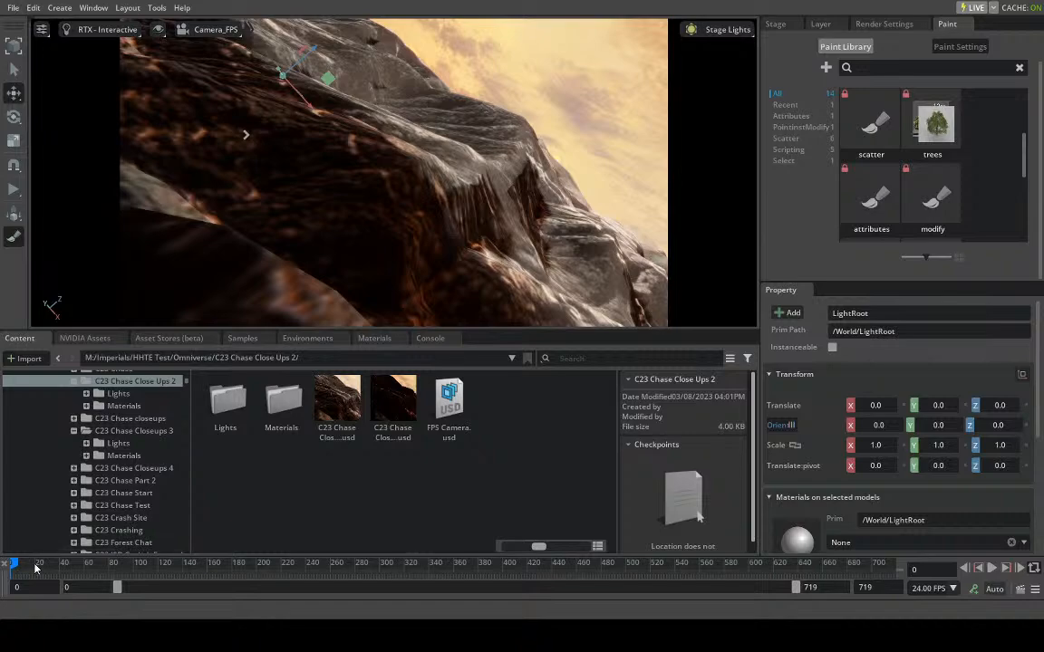
- Choose the trees scatter brush from the paint library
drag(20, 569, 13, 573)
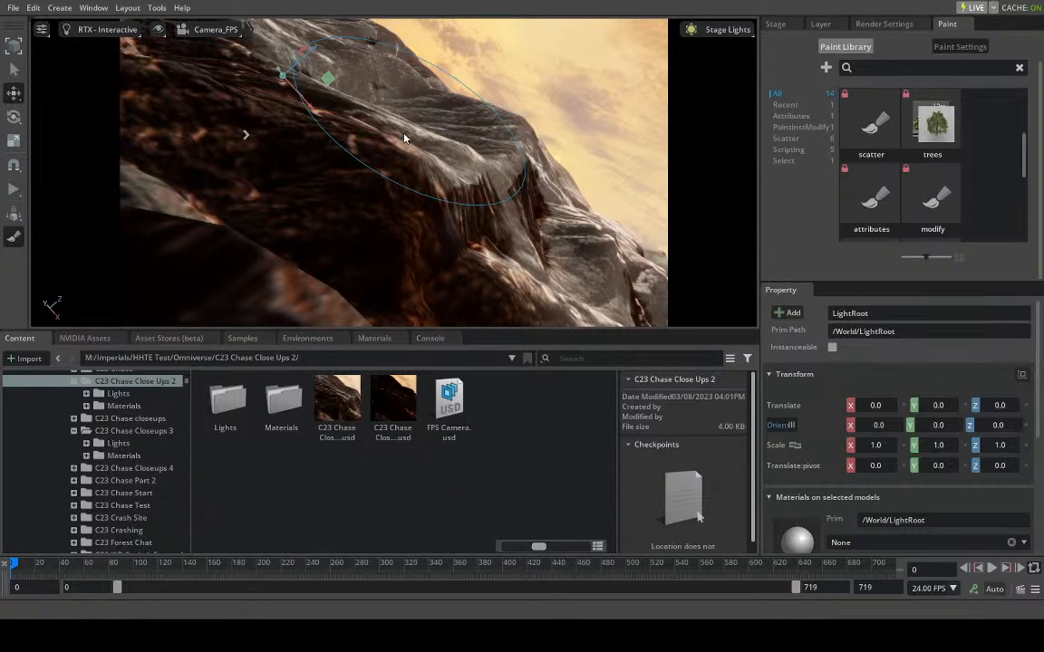
scroll(892, 133, down, 3)
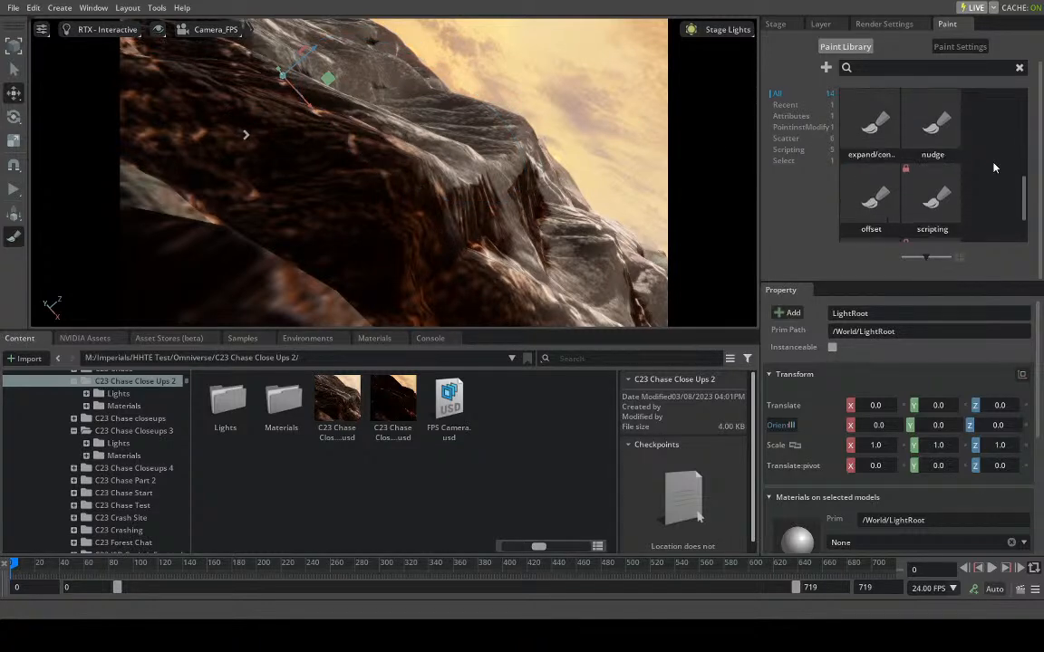
scroll(892, 147, up, 5)
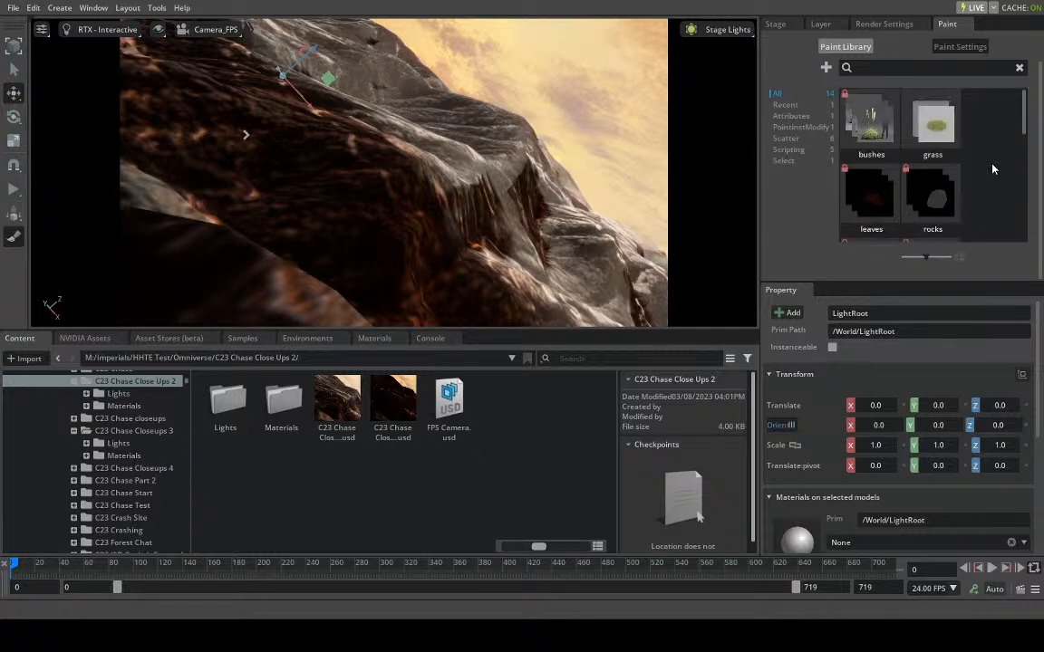
scroll(949, 182, down, 1)
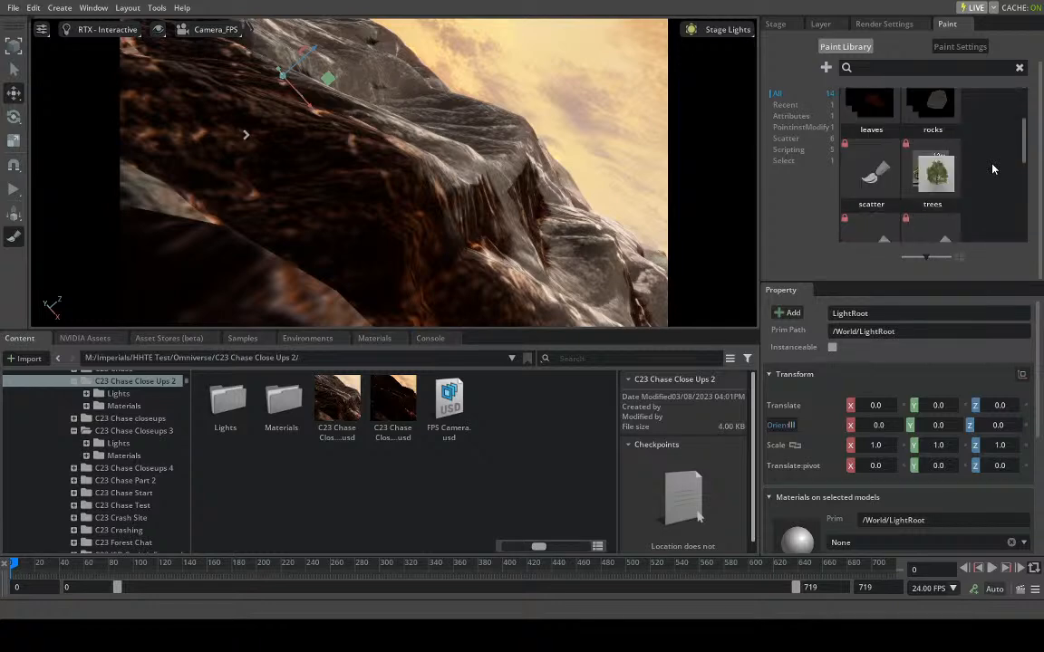
click(950, 181)
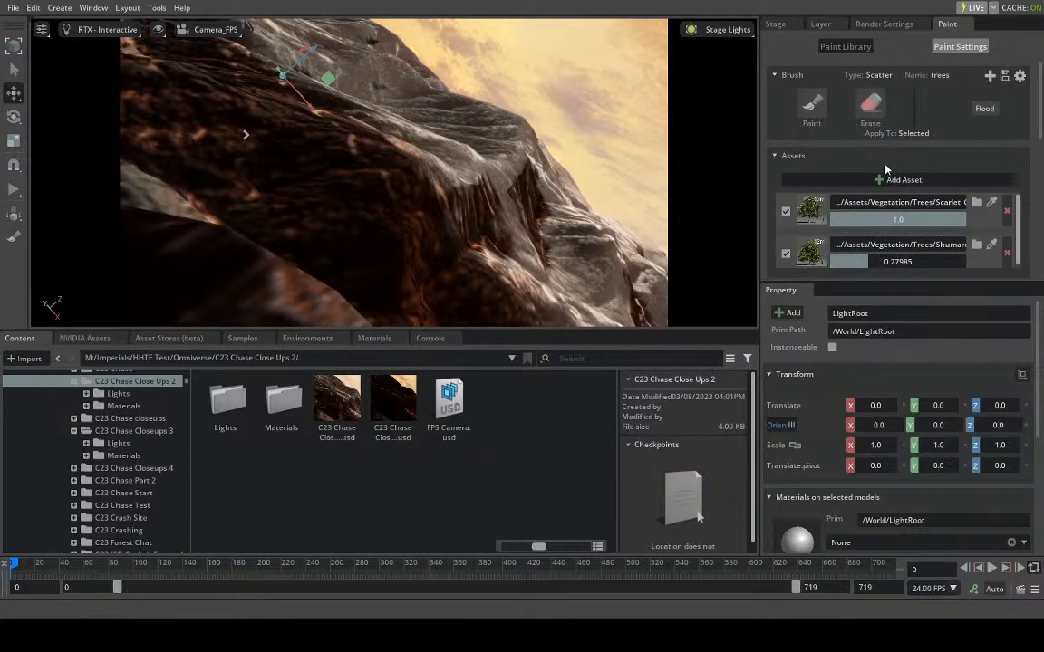
- Enlarge the paint settings area so more of the brush parameters fit
scroll(886, 172, down, 3)
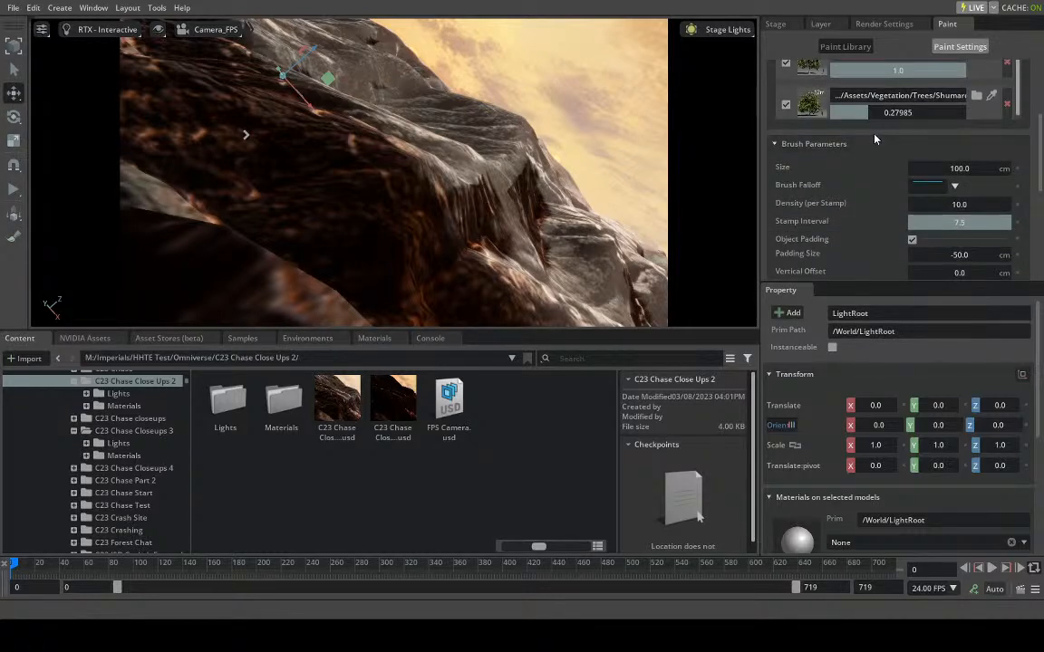
scroll(870, 140, up, 2)
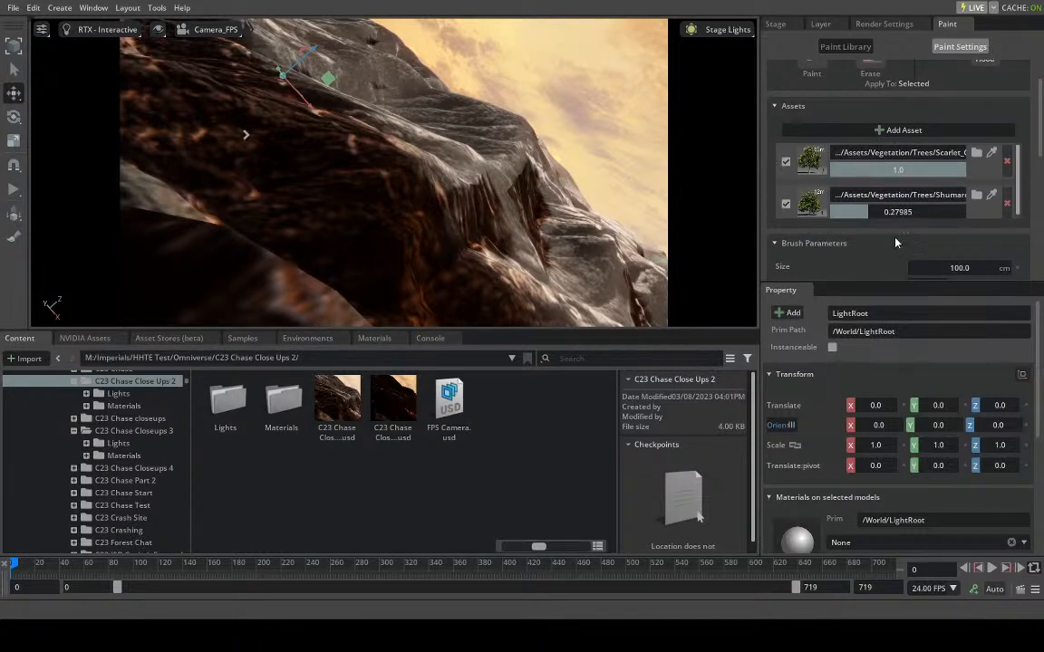
drag(859, 282, 845, 449)
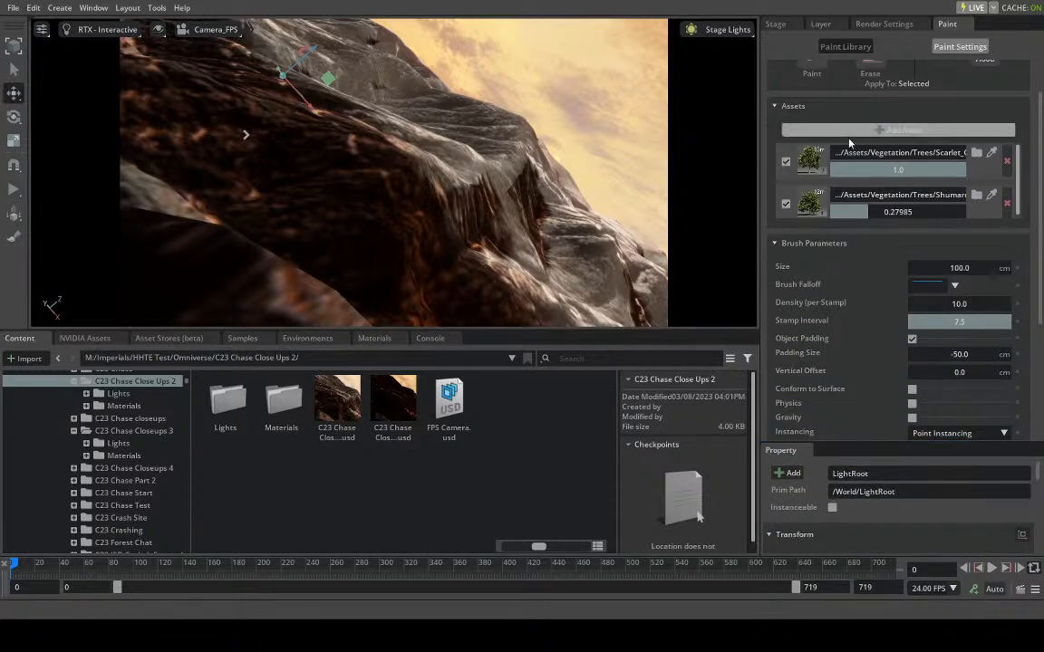
- Set the trees brush's scale range to a minimum of 0.1 and a maximum of 0.1
scroll(875, 297, down, 2)
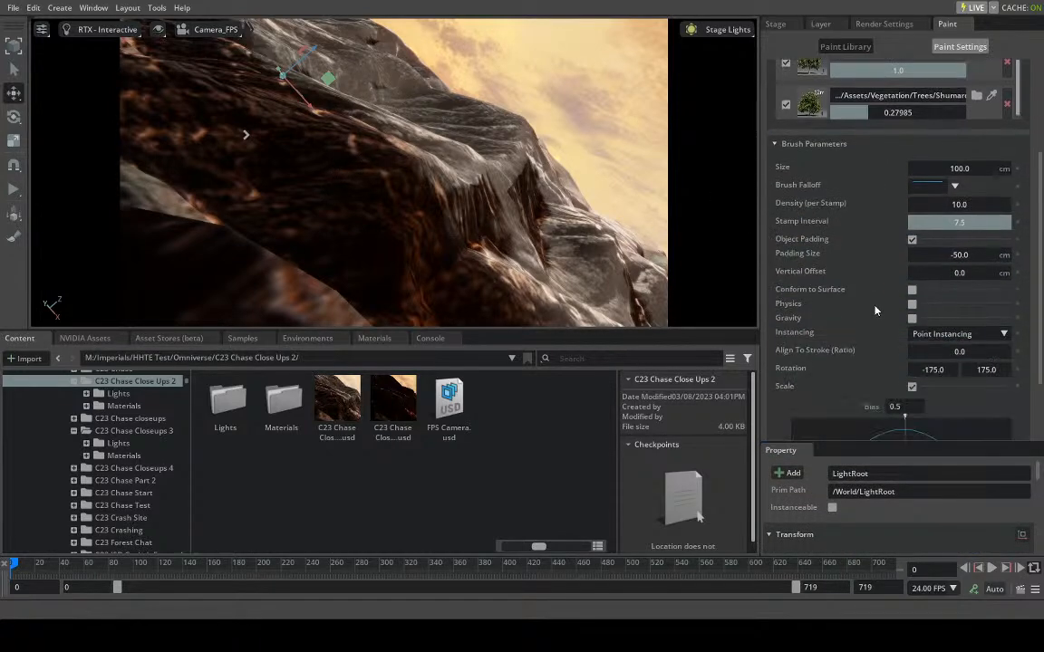
scroll(872, 315, down, 2)
double_click(816, 413)
text(0.1)
key(Return)
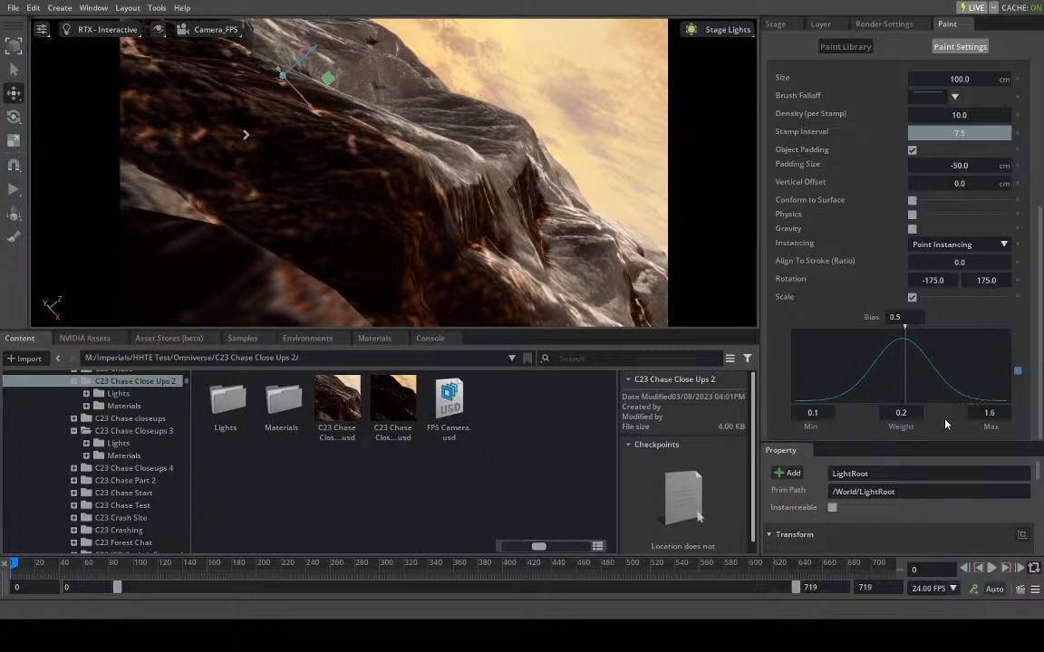
double_click(978, 413)
text(0.1)
key(Return)
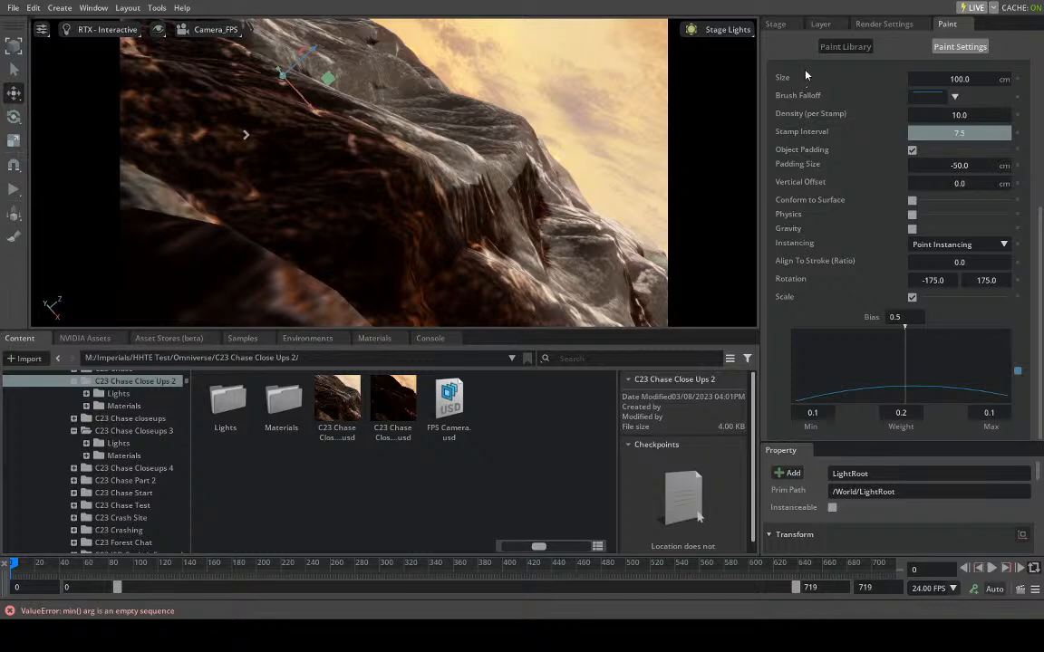
- Set the trees brush size to 500 cm
scroll(856, 113, up, 5)
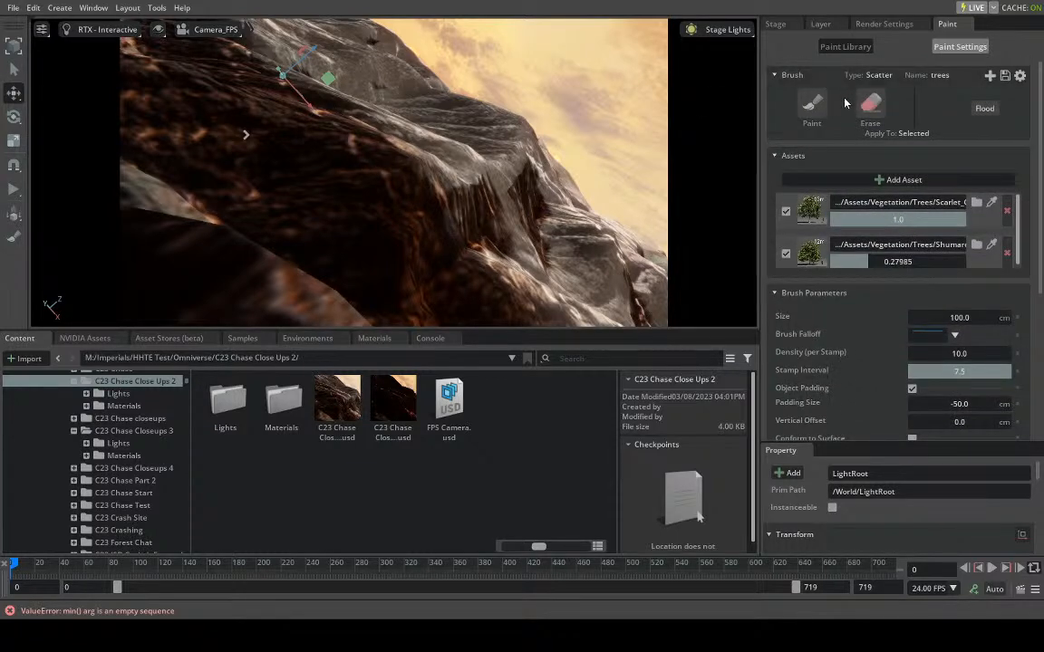
click(810, 109)
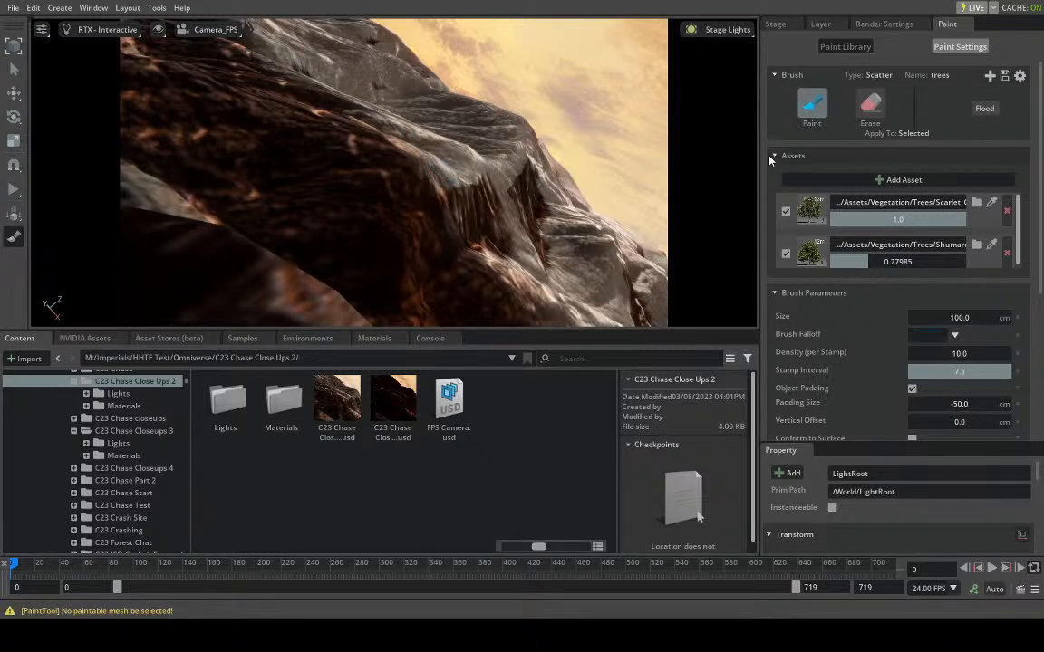
key(w)
double_click(962, 318)
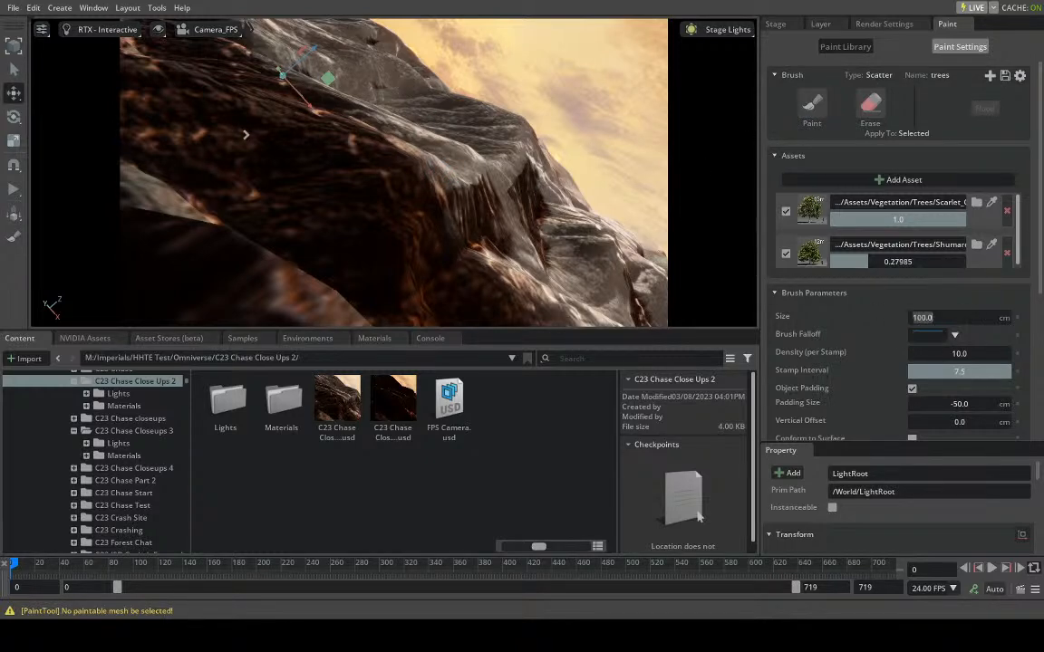
text(500)
key(Return)
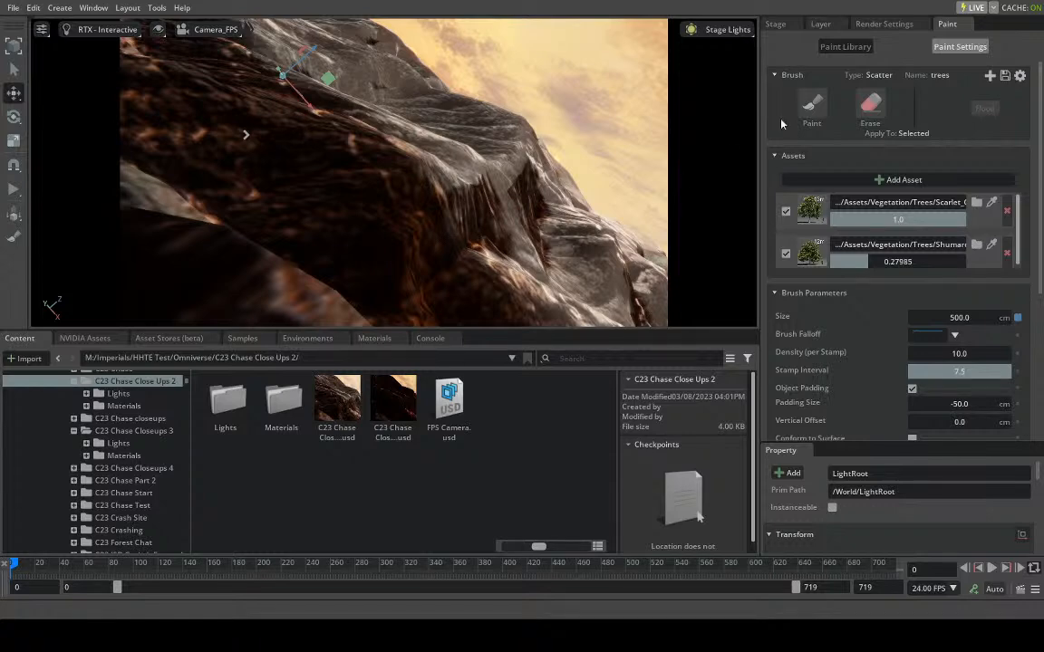
- Activate painting, try one stamp of trees on the rocky ridge and undo it
click(812, 104)
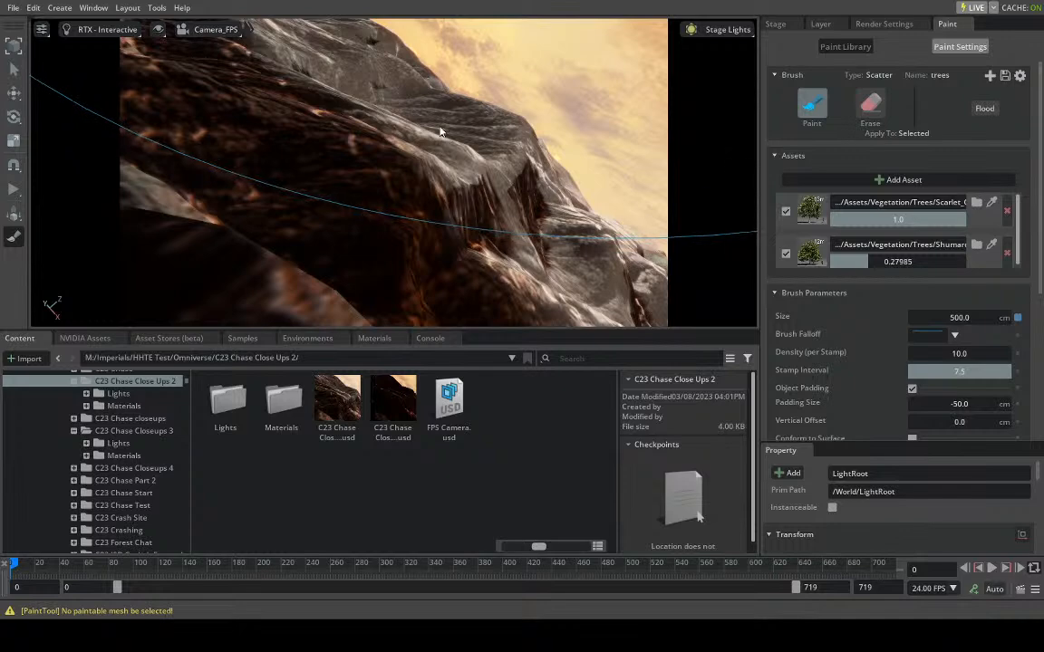
click(503, 169)
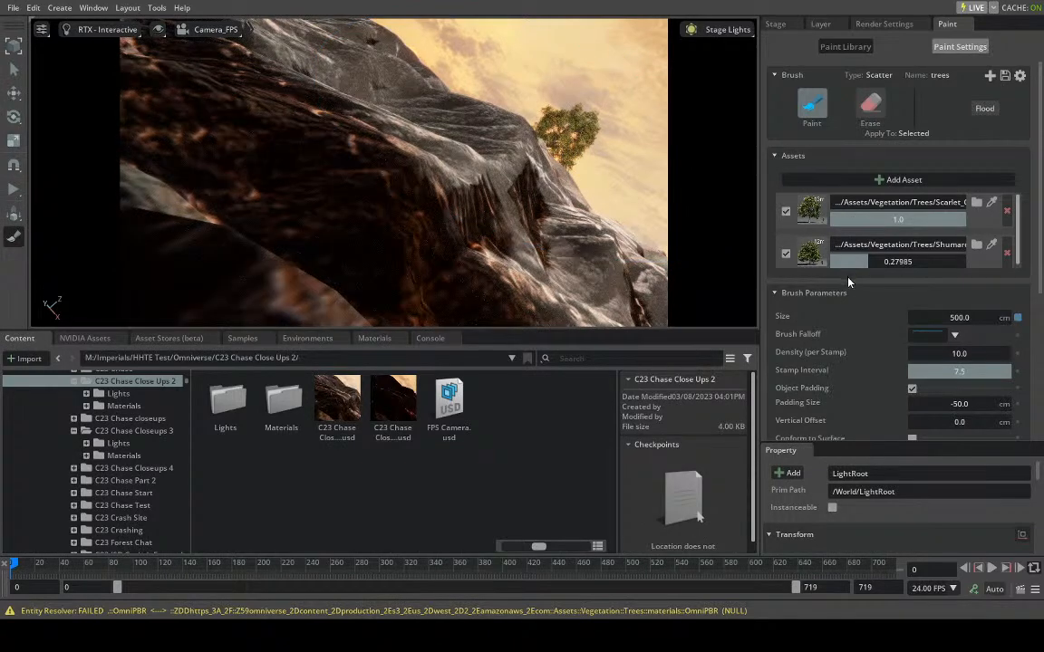
key(ctrl+z)
- Set the trees brush's scale maximum to 0.2 and its scale weight to 0.1
scroll(886, 383, down, 5)
scroll(886, 383, down, 1)
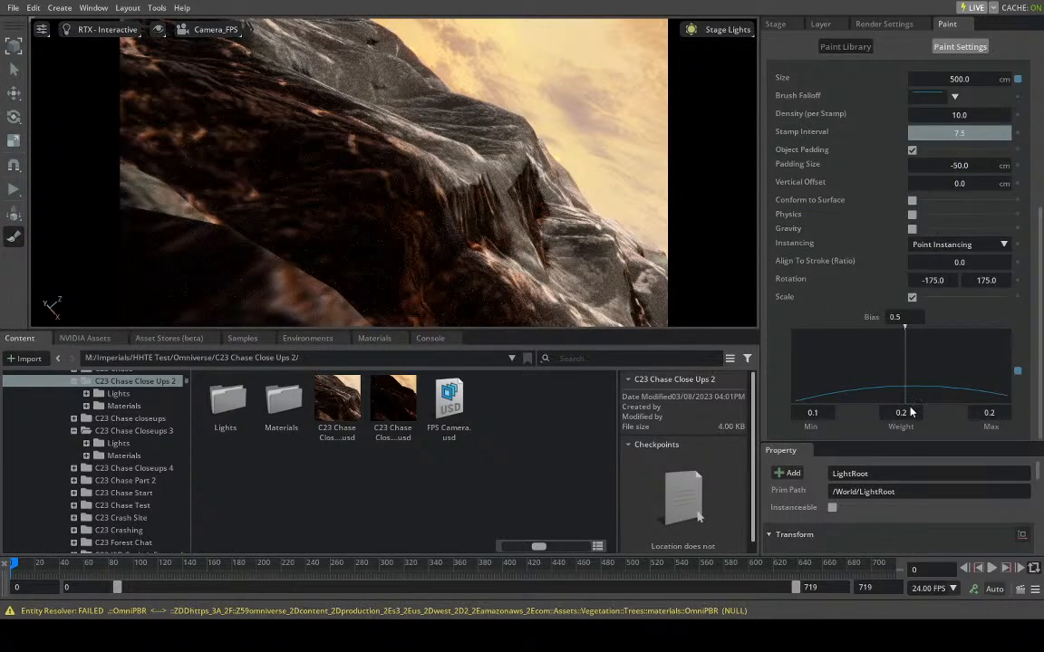
key(BackSpace)
text(1)
key(Return)
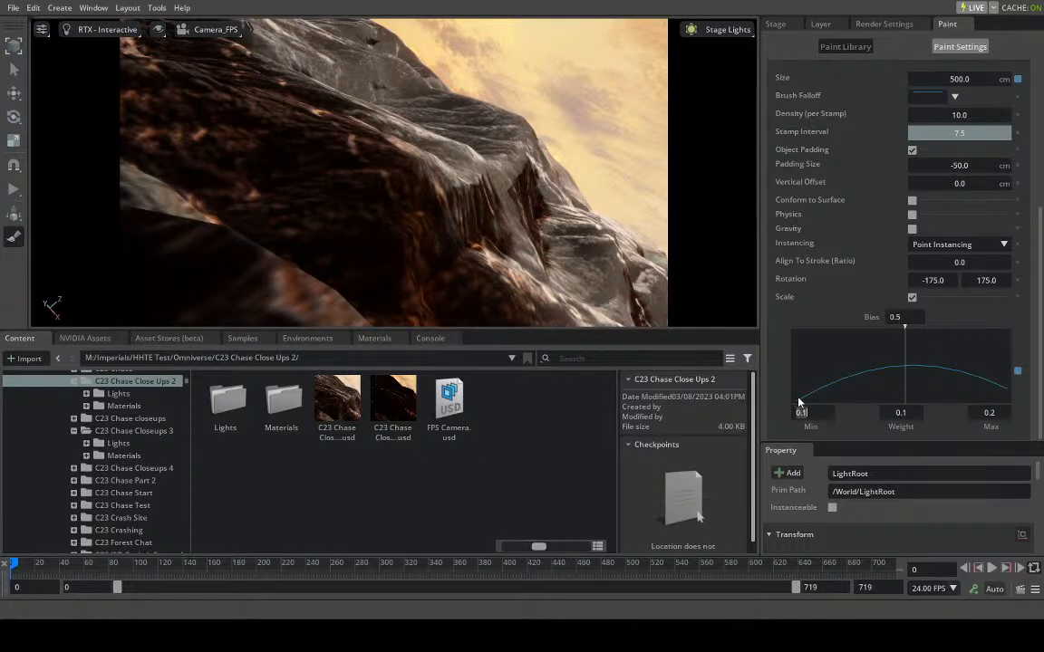
- Save the current scene
click(14, 9)
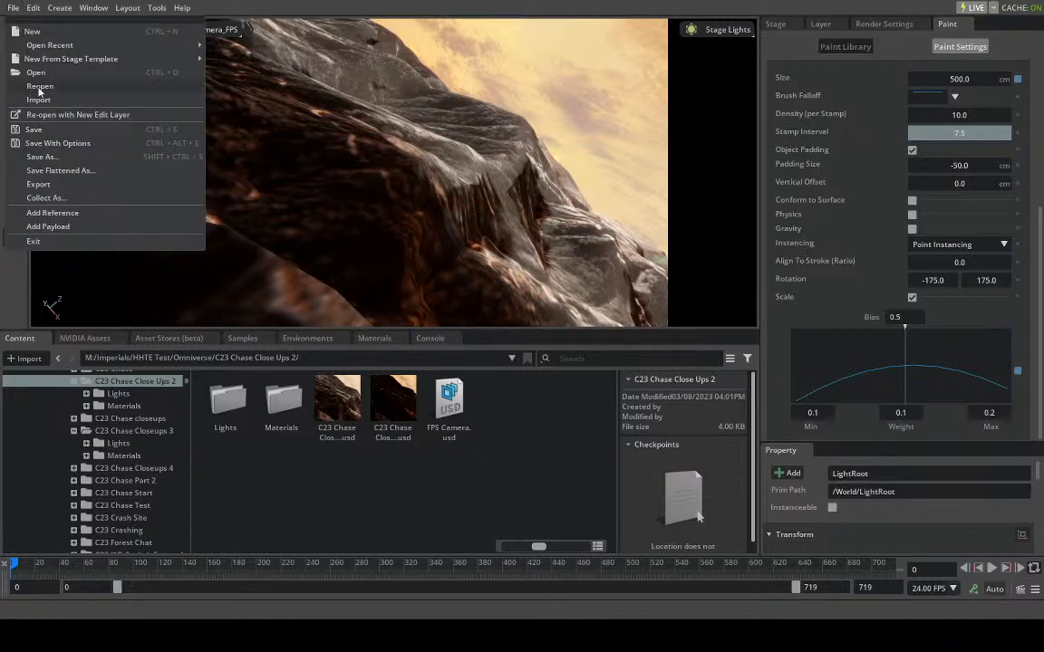
click(60, 131)
click(503, 401)
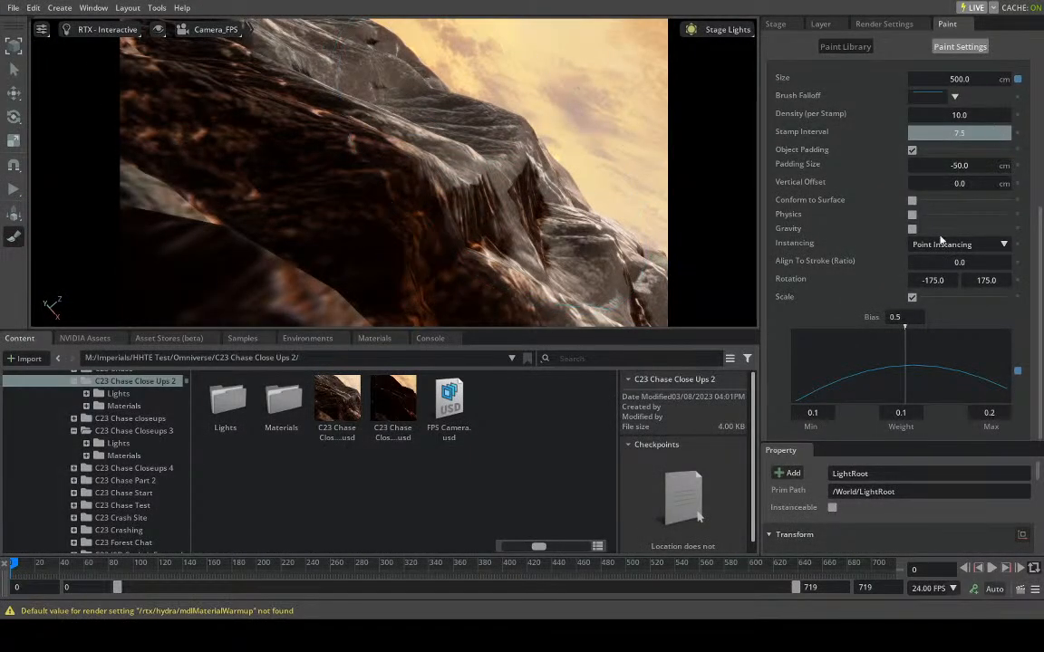
- Set the brush size to 200 cm and stamp trees on the rocky ridge, undoing the second stamp
scroll(997, 271, up, 5)
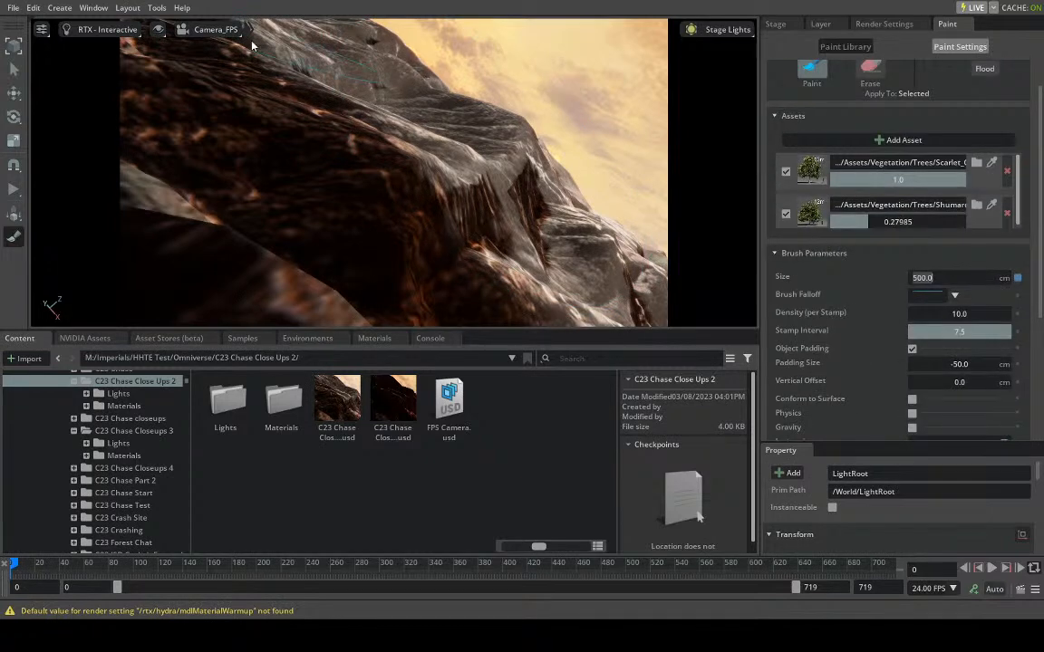
key(Return)
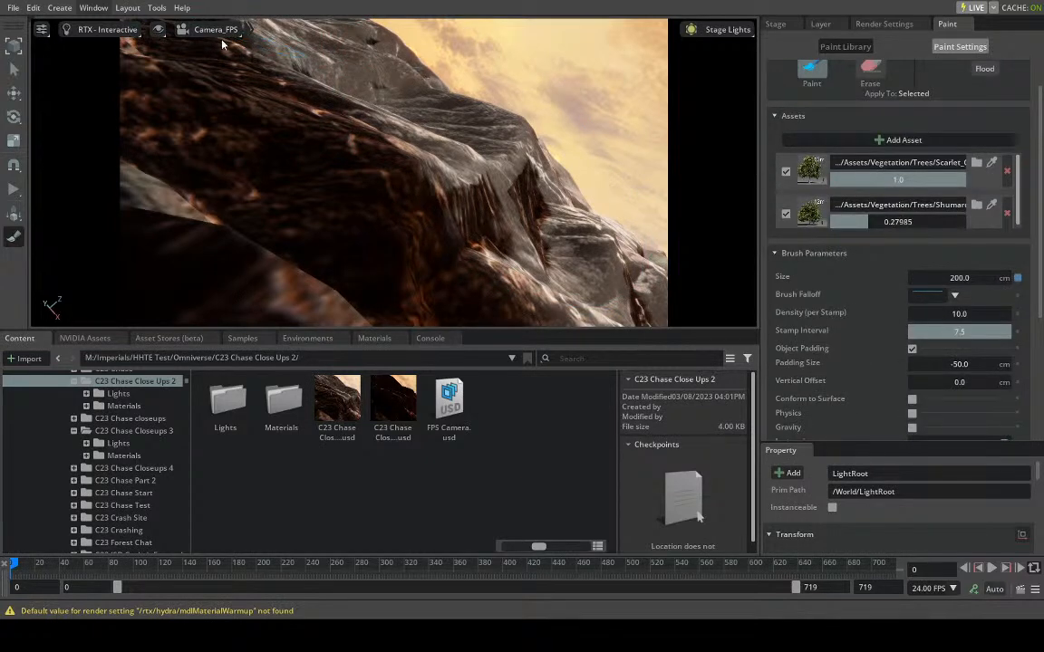
click(484, 147)
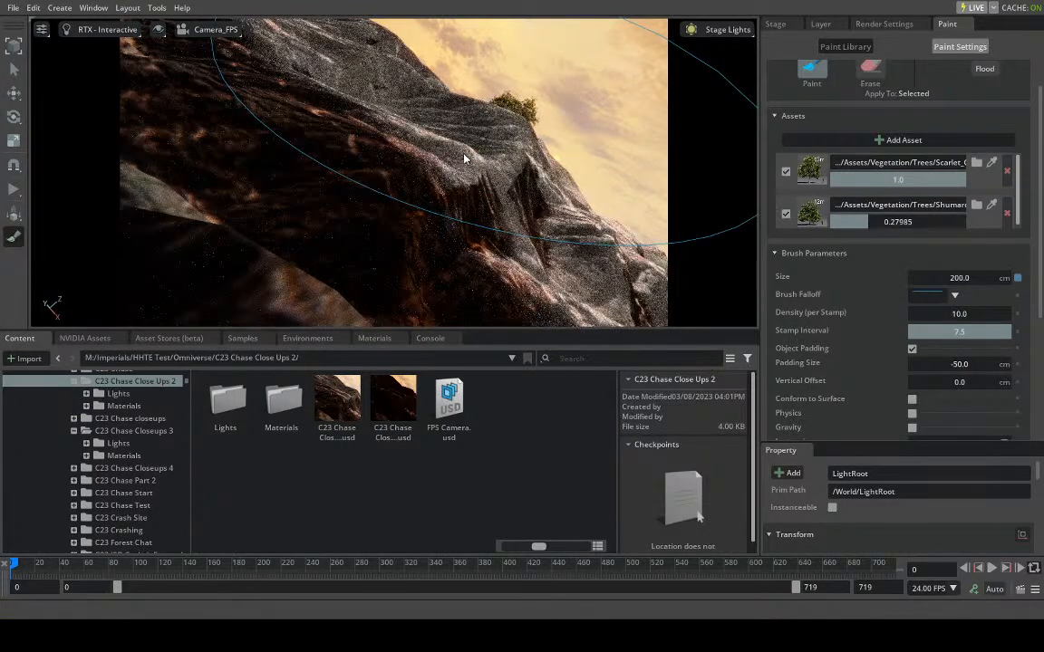
click(457, 177)
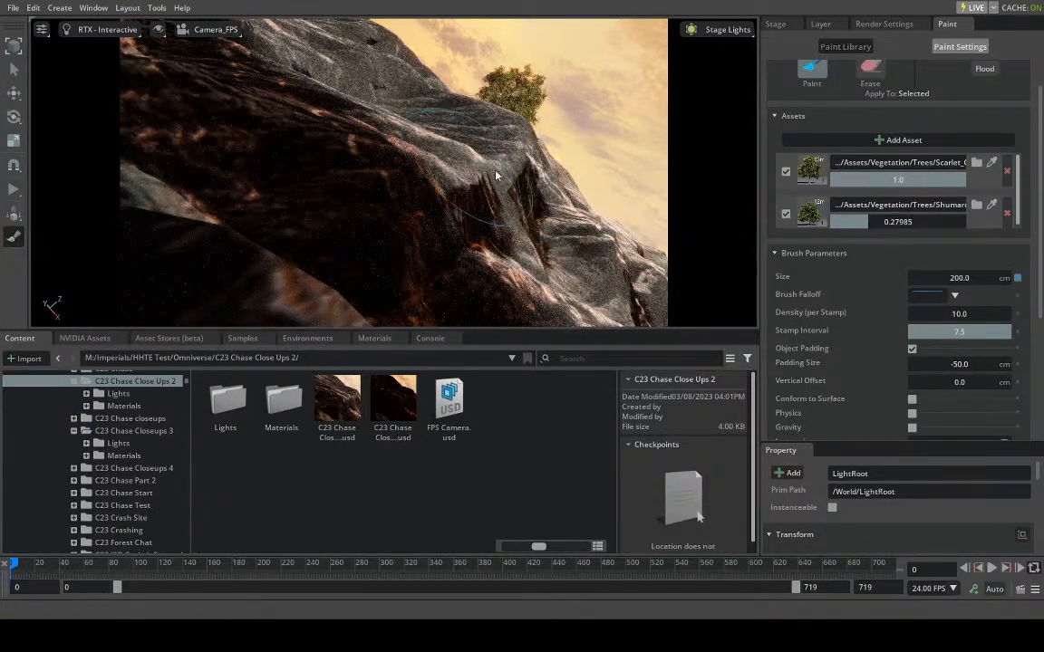
key(ctrl+z)
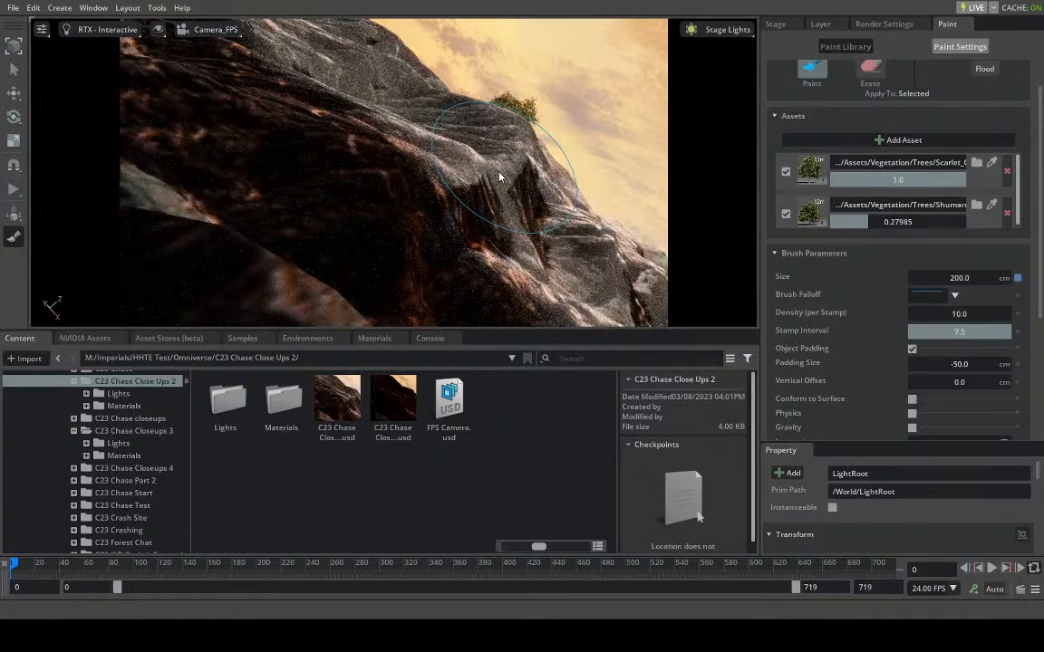
- Set the brush's vertical offset to -100 cm and paint more trees along the ridge
scroll(942, 308, down, 2)
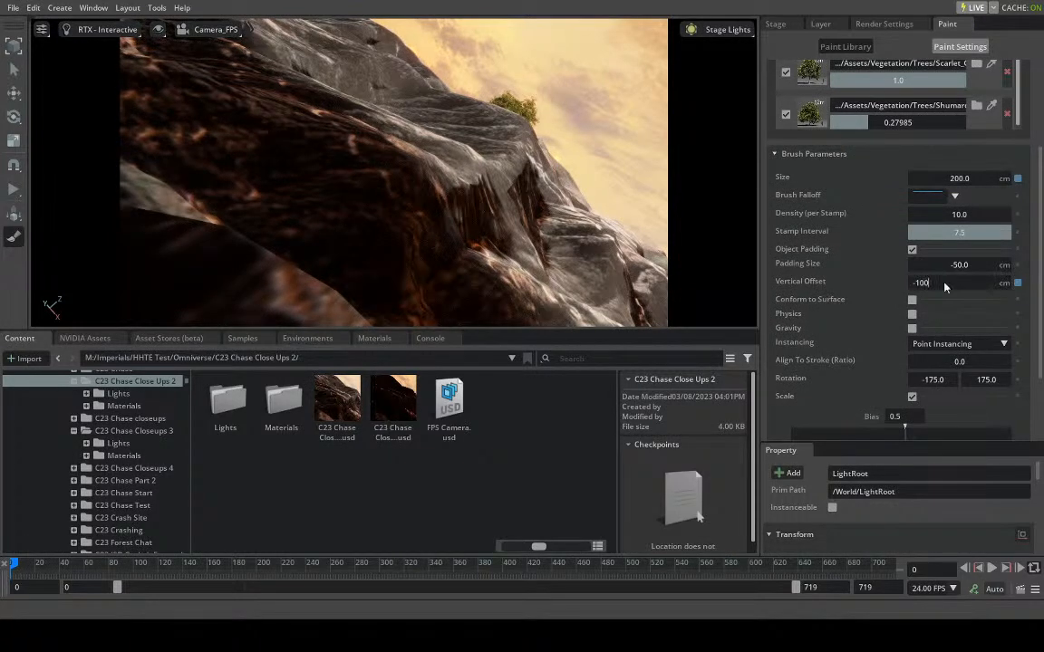
click(479, 177)
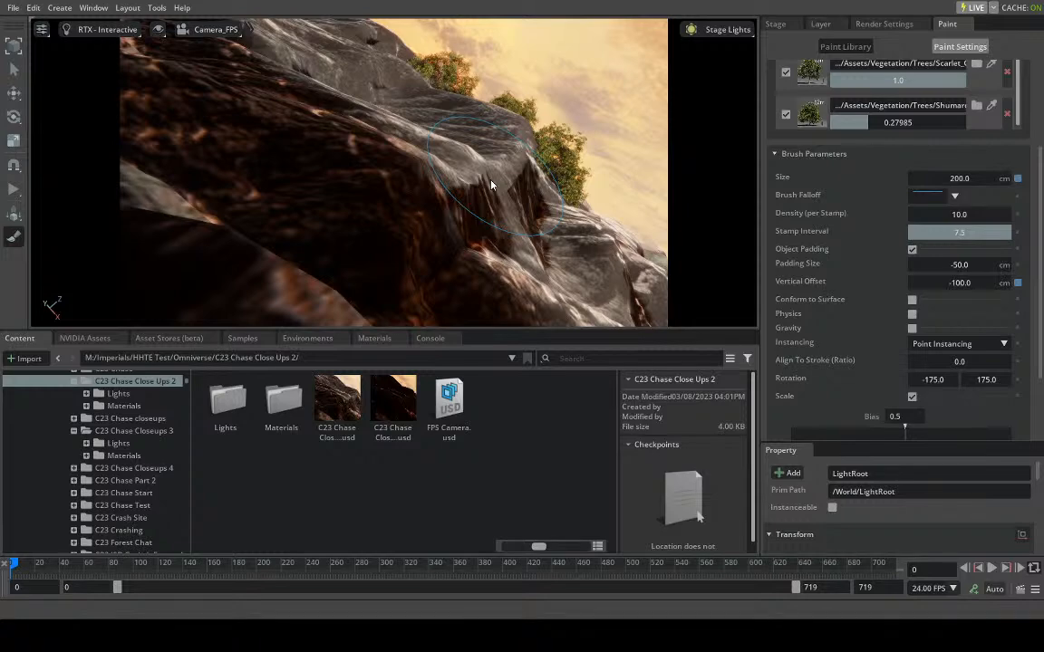
- Switch the viewport to the Perspective camera and turn it toward the surrounding hills and plain
click(199, 29)
click(207, 73)
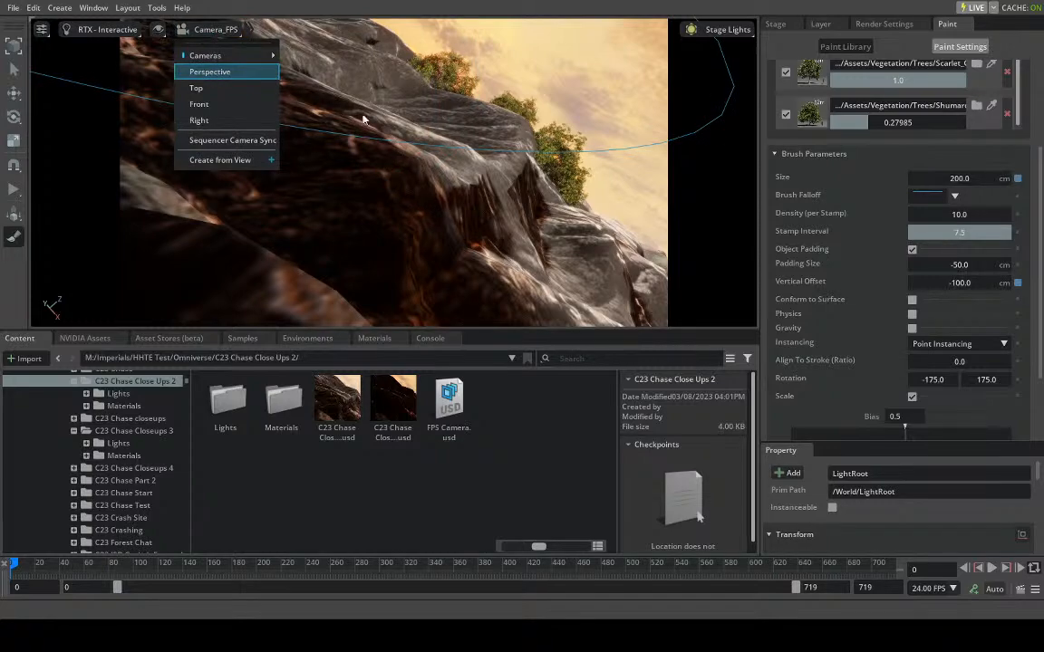
mouse_move(435, 172)
right_down()
mouse_move(366, 209)
mouse_move(294, 203)
mouse_move(517, 209)
mouse_move(449, 179)
mouse_move(386, 215)
mouse_move(421, 192)
mouse_move(261, 182)
right_up()
right_drag(431, 204, 388, 198)
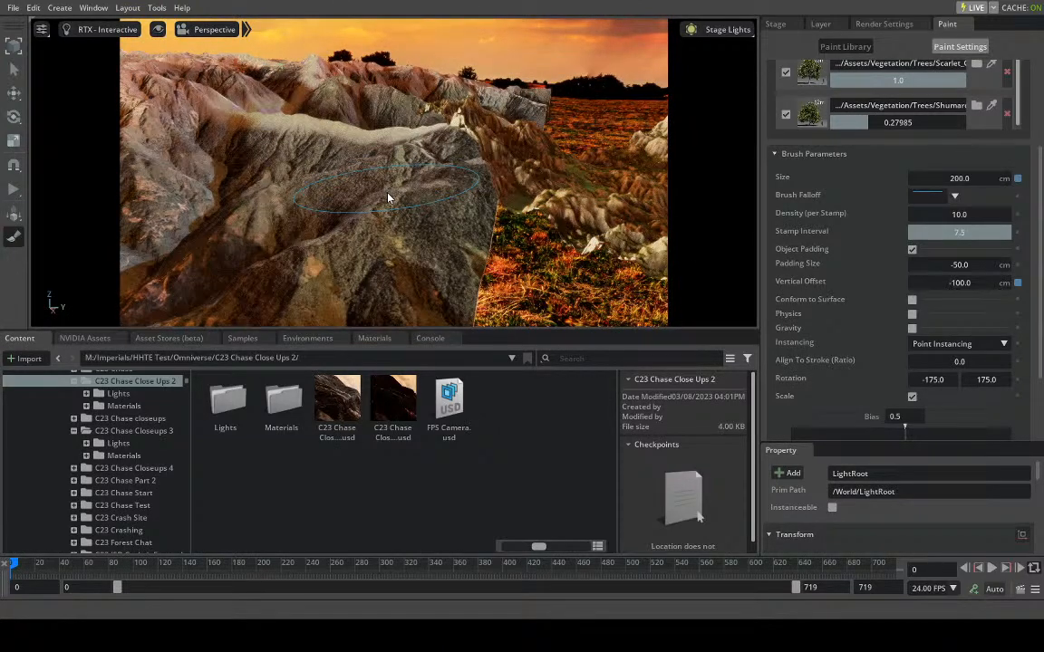
right_drag(440, 194, 558, 188)
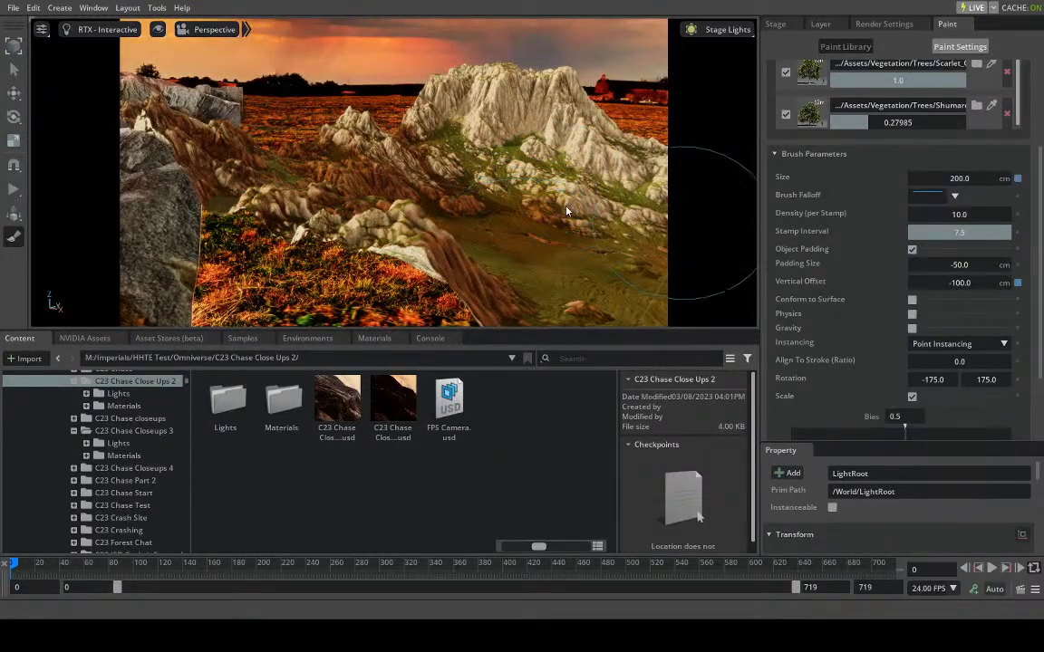
- Look over the surrounding hills, plain and distant ridges from several angles to find terrain for more trees
right_drag(565, 211, 573, 211)
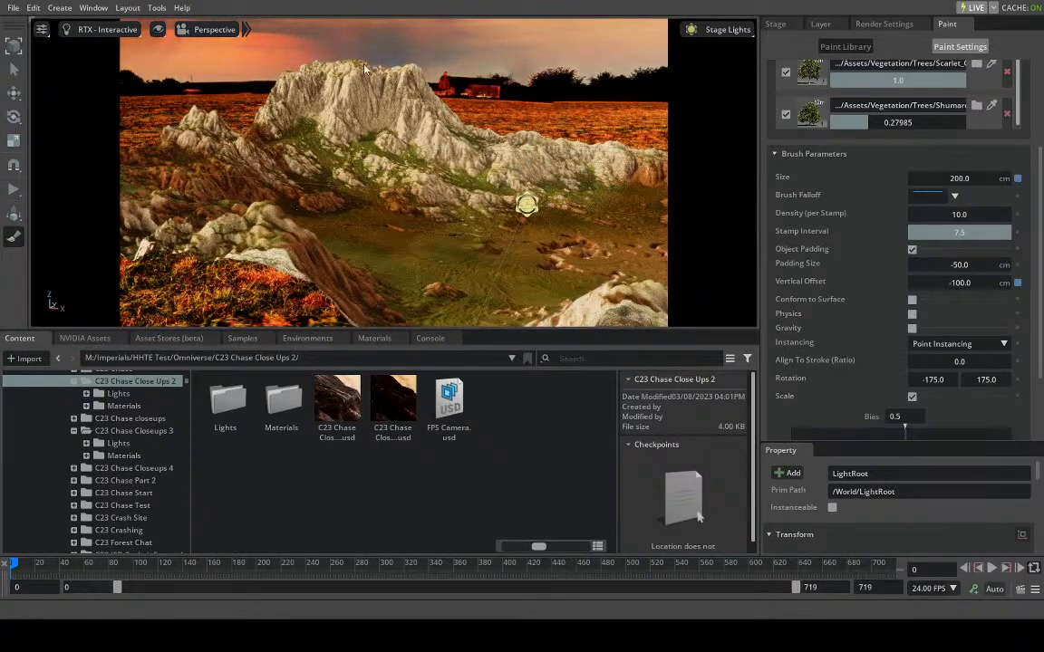
right_drag(372, 117, 67, 103)
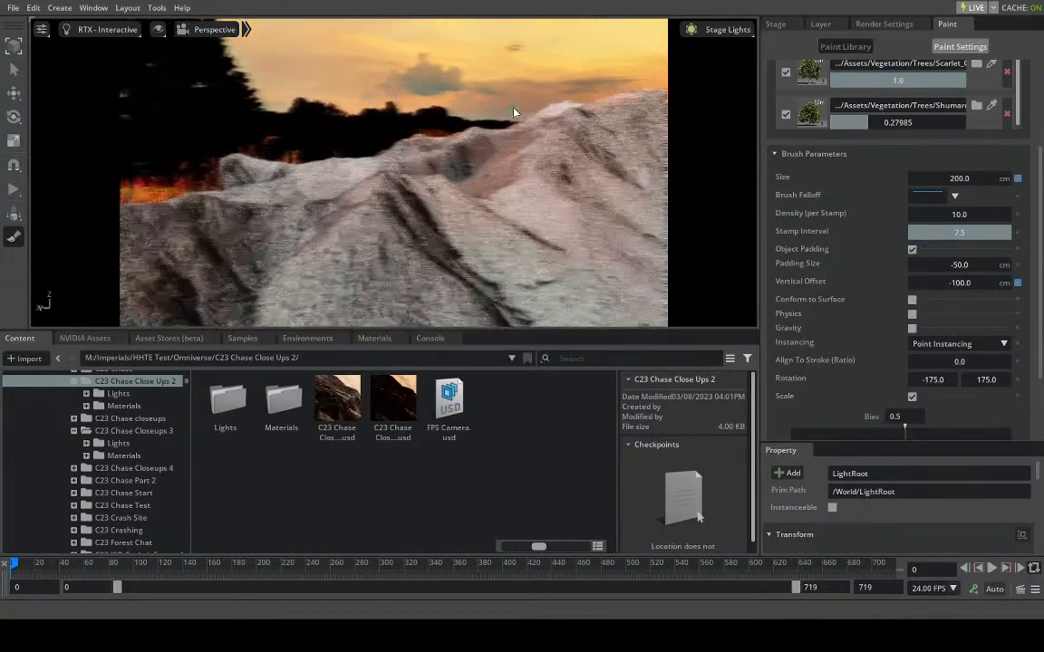
right_drag(290, 98, 493, 102)
right_drag(341, 97, 310, 66)
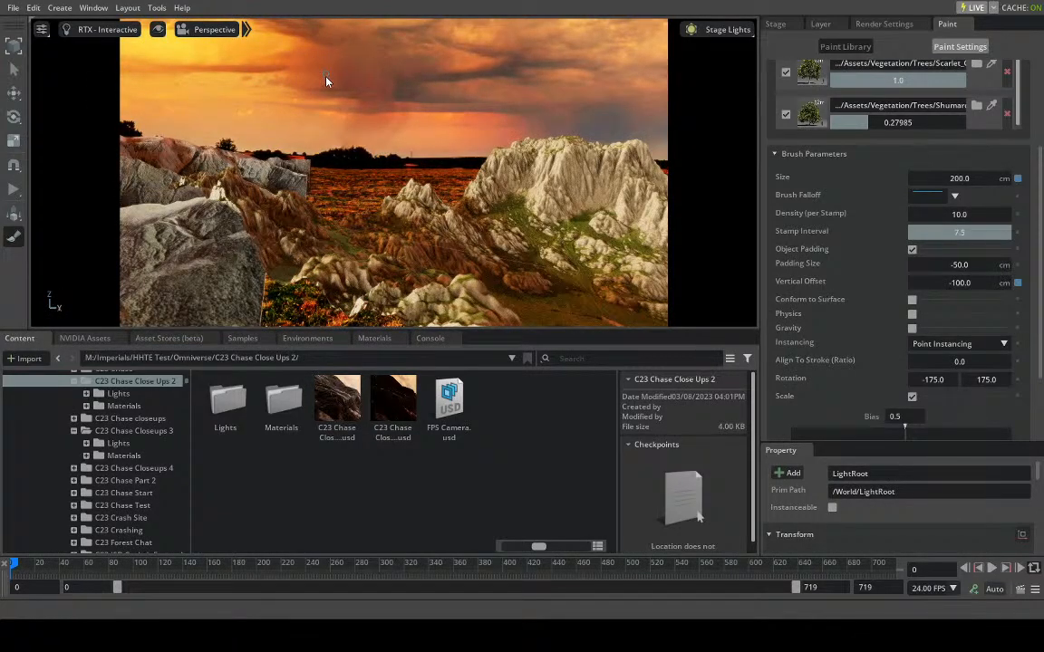
right_drag(464, 106, 368, 107)
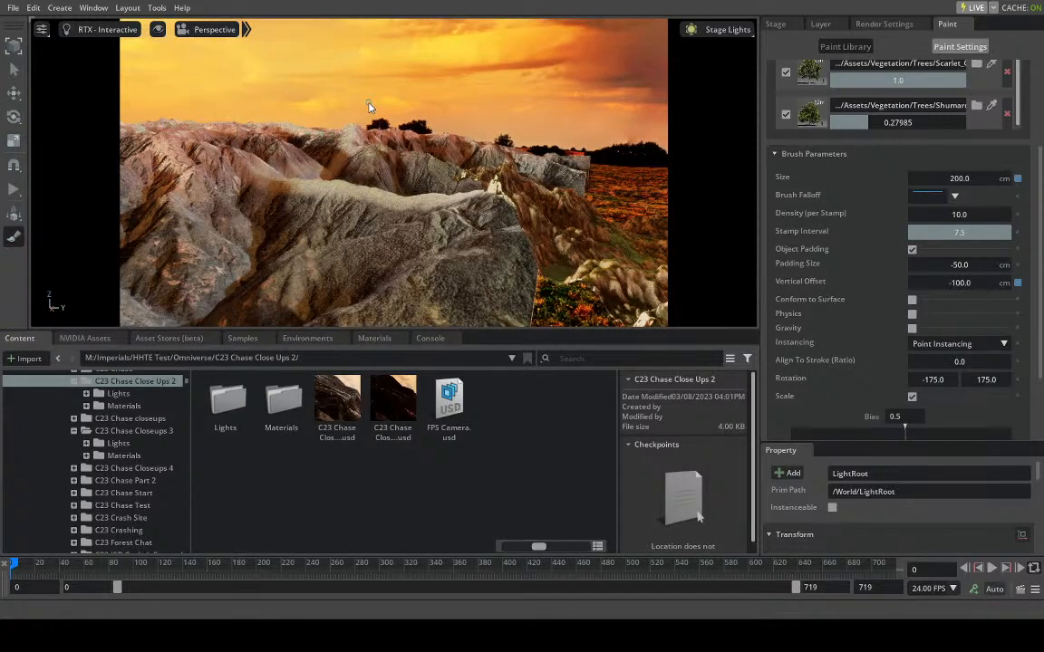
mouse_move(471, 180)
right_down()
mouse_move(501, 219)
mouse_move(420, 133)
mouse_move(384, 158)
mouse_move(367, 136)
mouse_move(331, 136)
mouse_move(355, 147)
right_up()
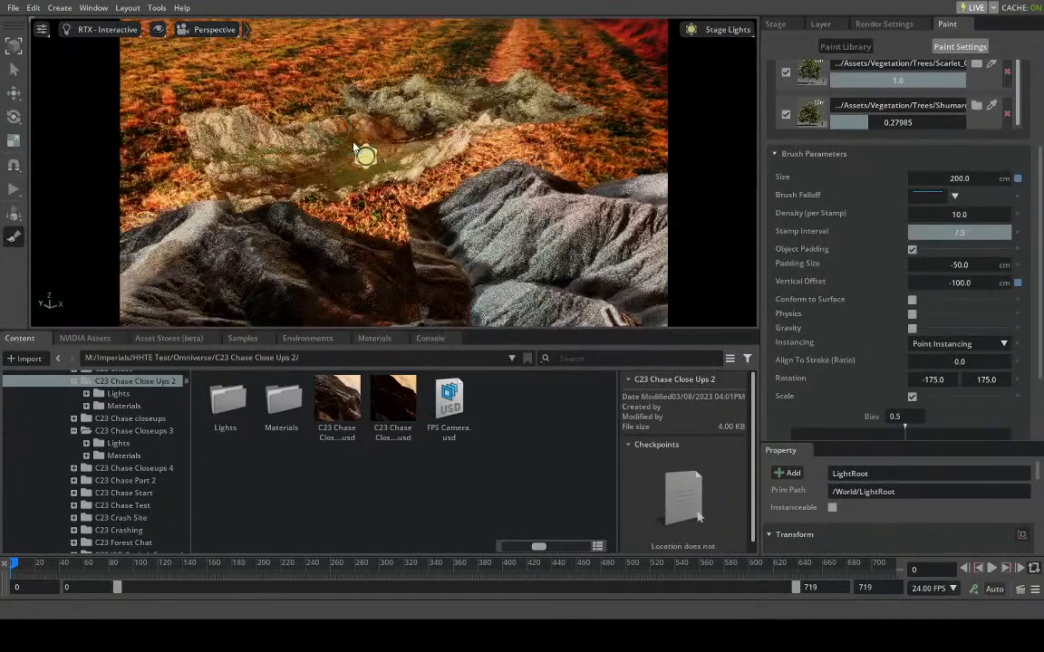
scroll(321, 128, down, 3)
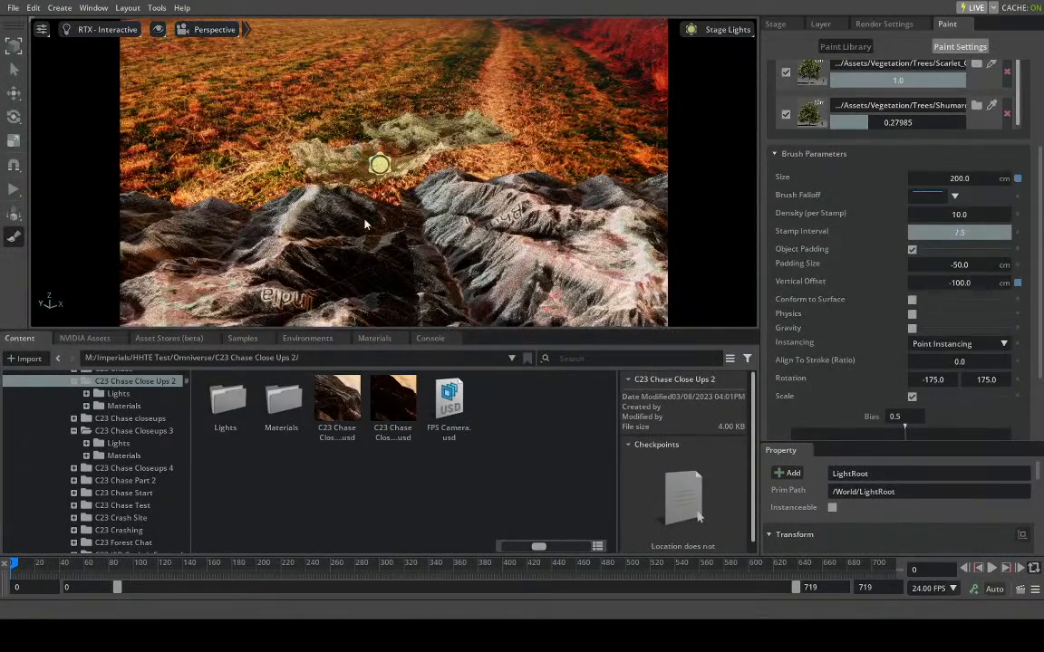
scroll(438, 269, up, 5)
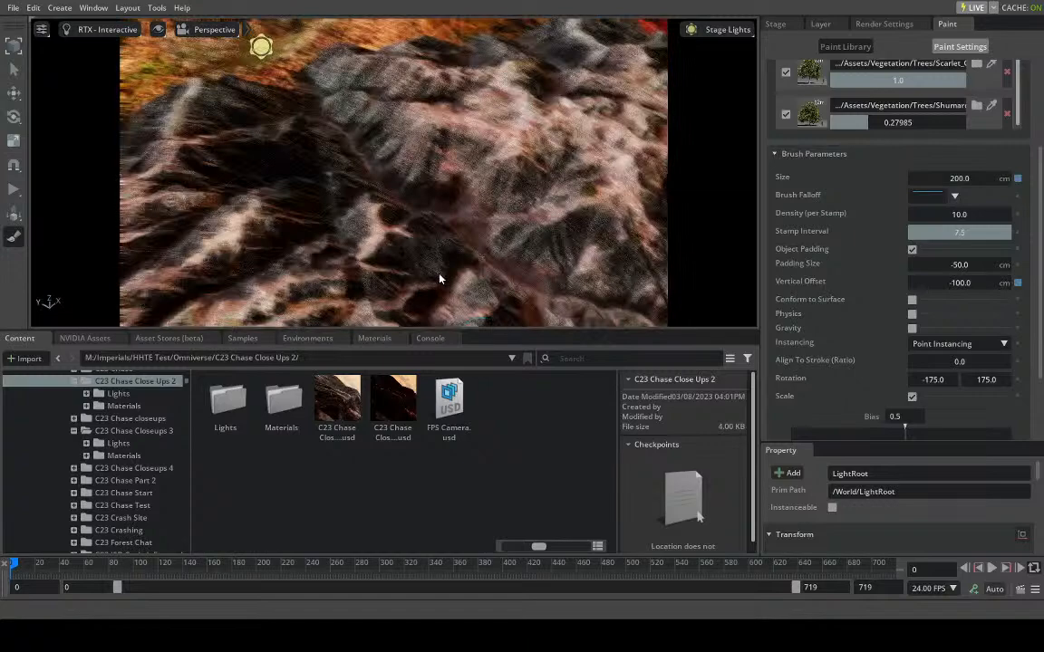
- Fly over the dark rocky mountains and examine the ridges and the valley between them up close
right_drag(439, 276, 529, 273)
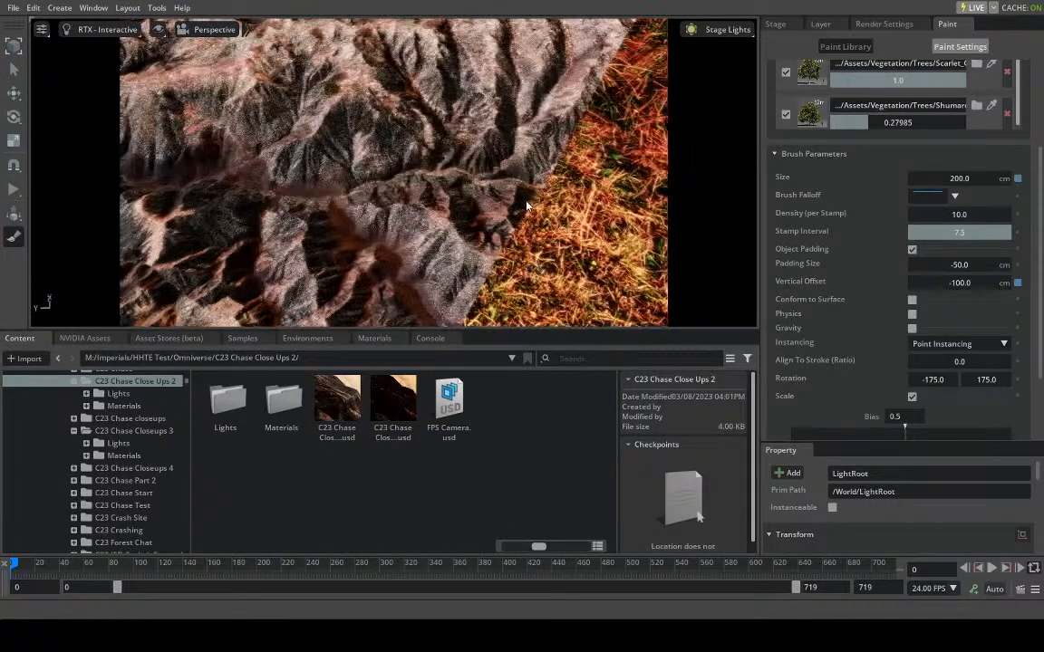
scroll(521, 210, up, 5)
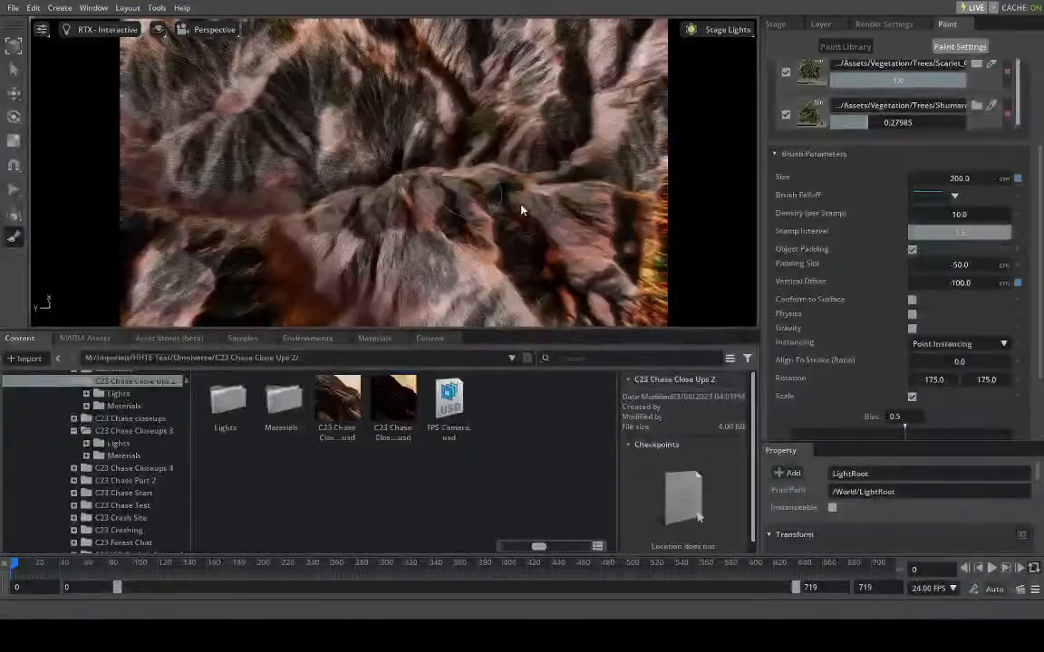
right_drag(470, 204, 456, 202)
right_drag(392, 194, 201, 122)
middle_drag(227, 104, 370, 154)
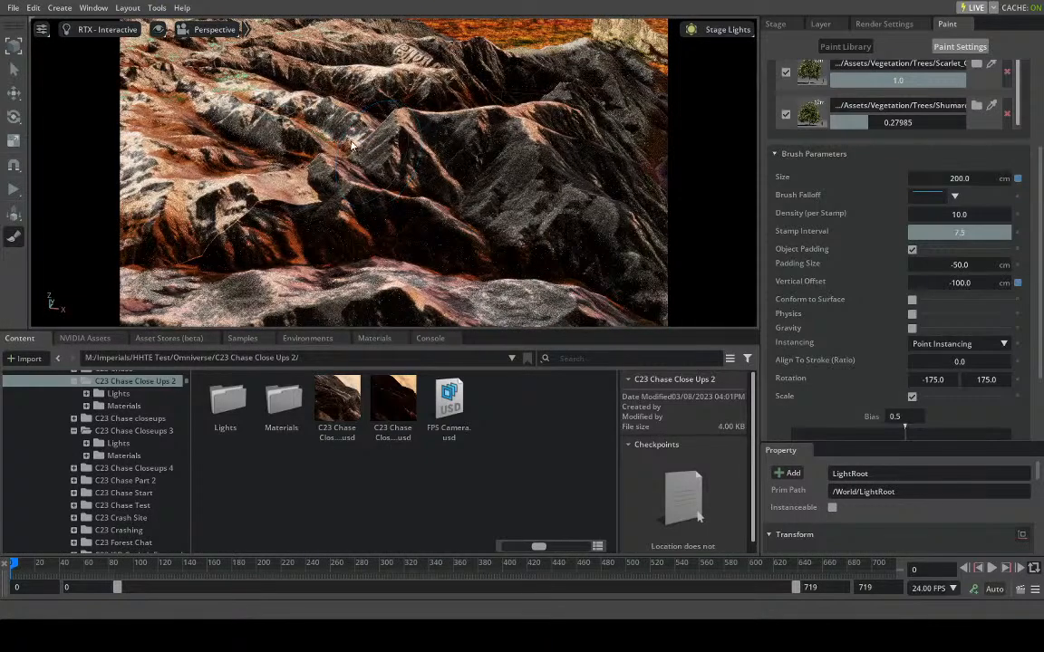
scroll(351, 141, down, 10)
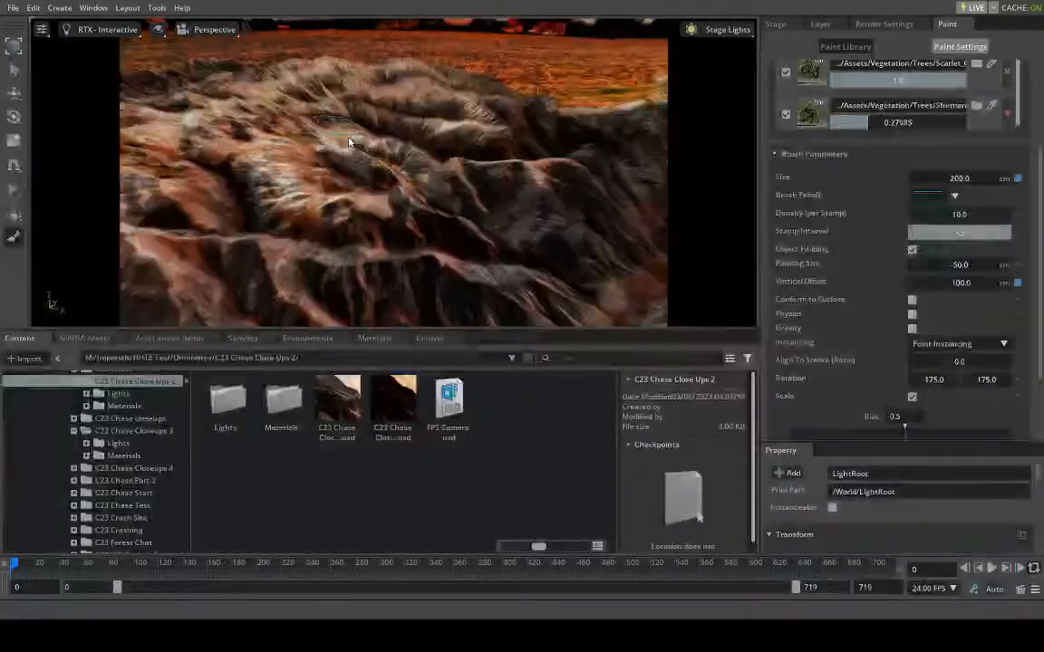
scroll(349, 142, up, 10)
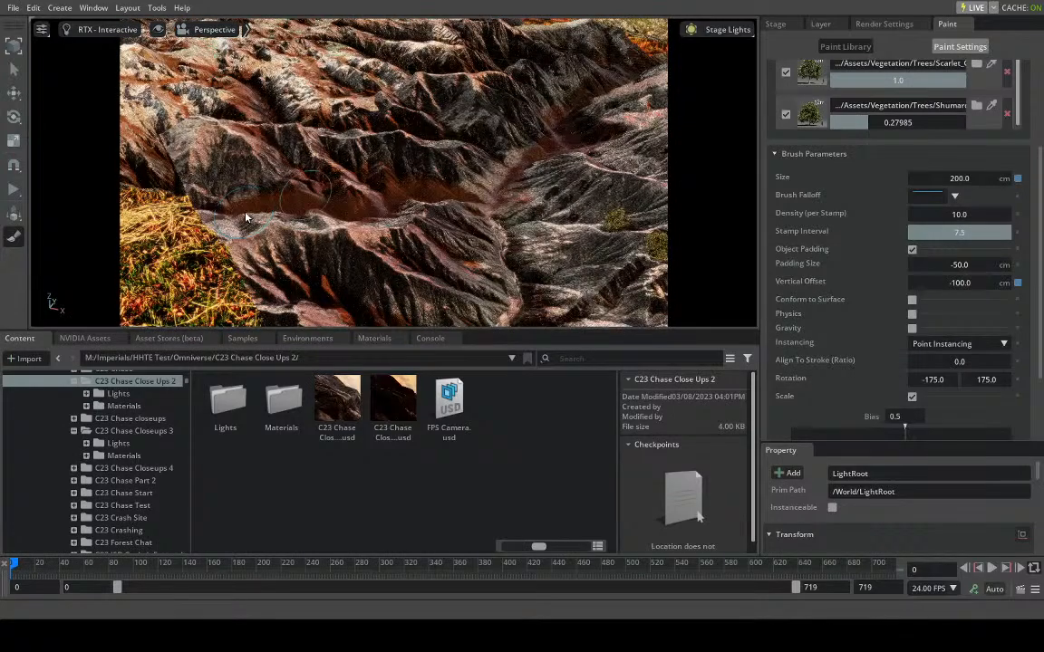
scroll(245, 217, up, 4)
scroll(280, 226, up, 6)
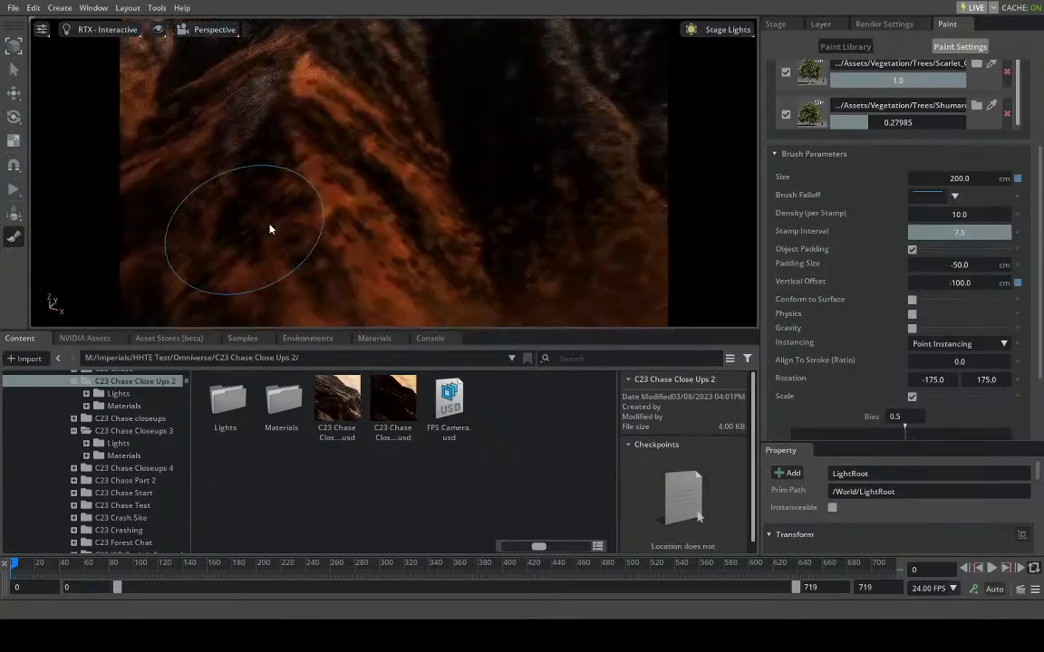
scroll(380, 209, down, 5)
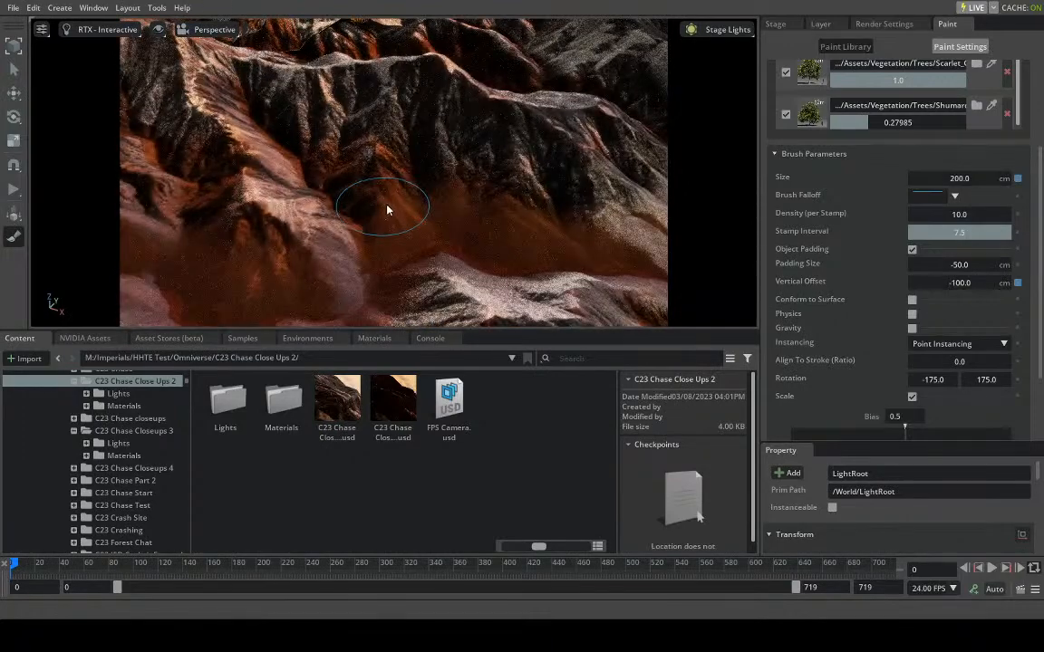
mouse_move(444, 208)
right_down()
mouse_move(477, 198)
mouse_move(514, 159)
right_up()
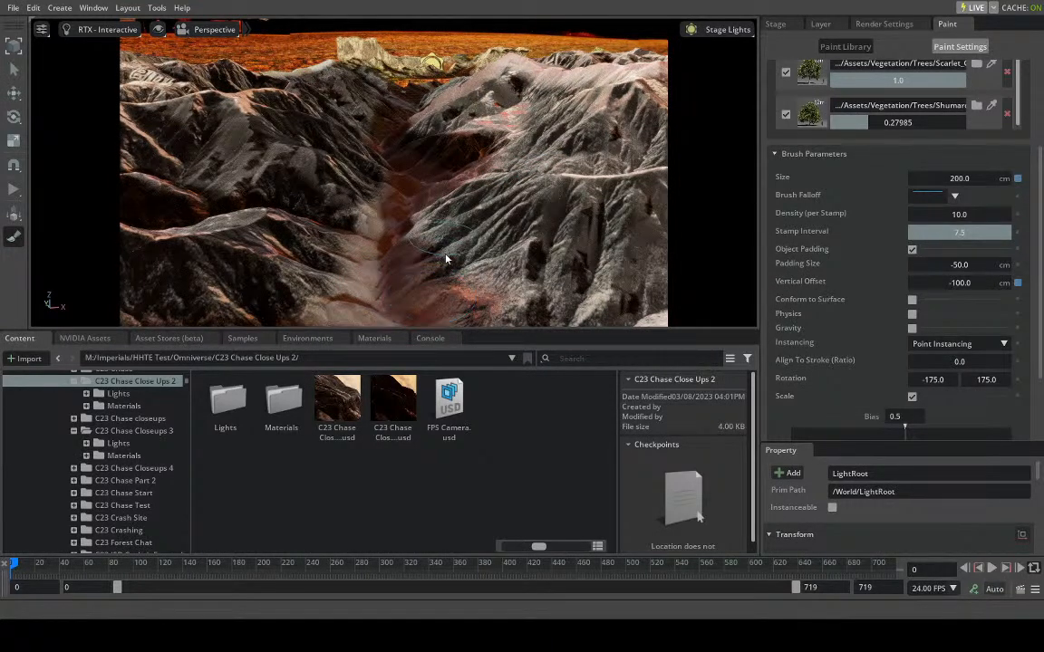
right_drag(445, 279, 445, 280)
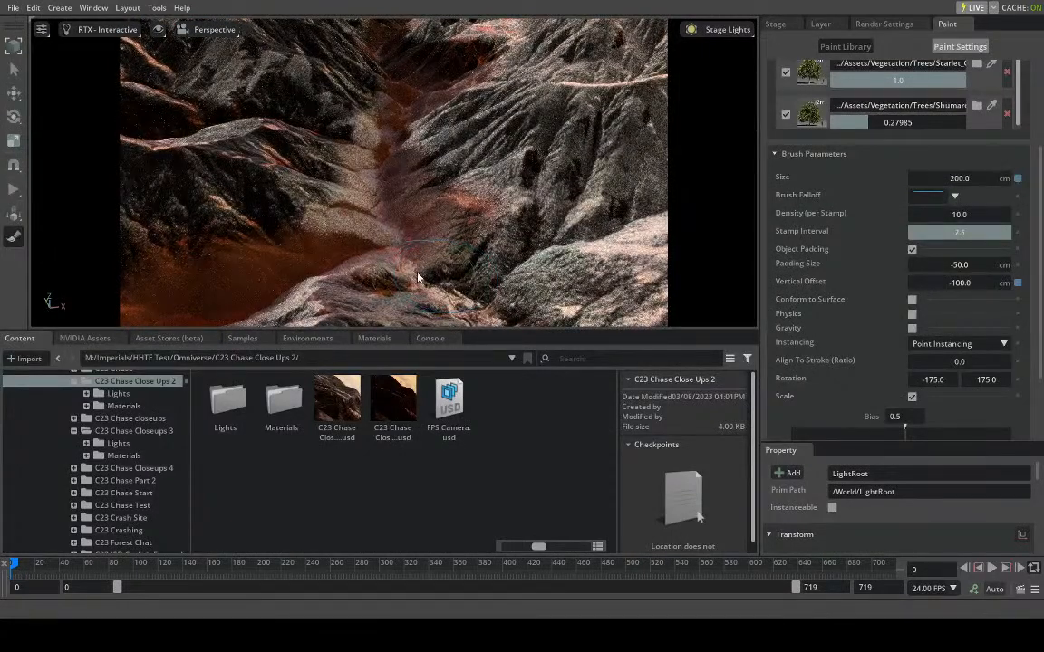
scroll(838, 131, up, 3)
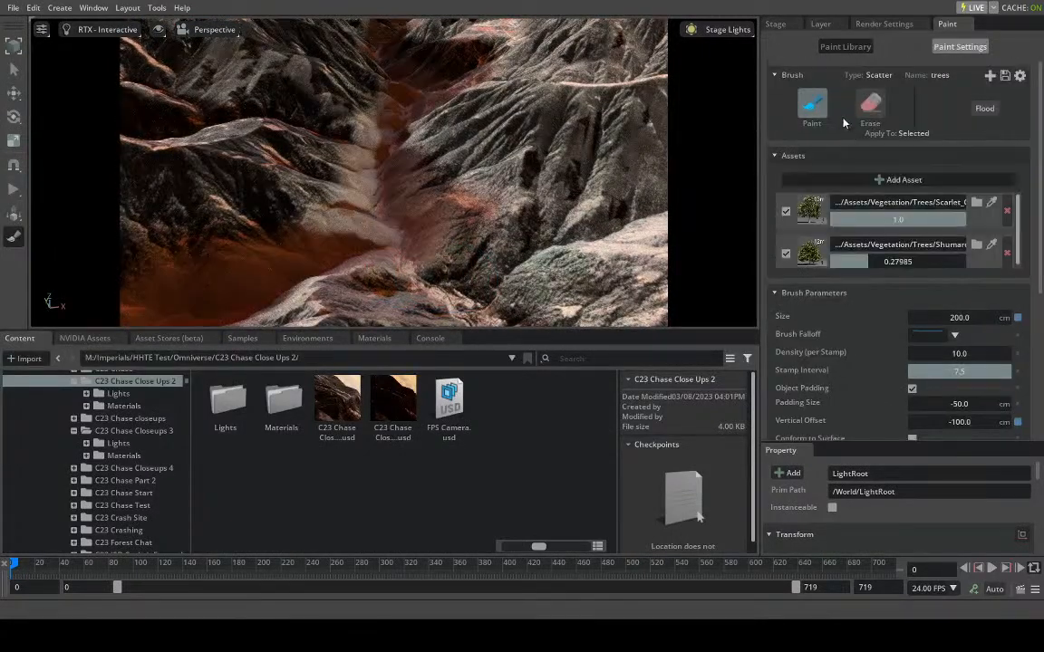
- Select the rocky terrain mesh in the valley as the paint target and toggle the trees brush's Paint mode on and off
click(781, 24)
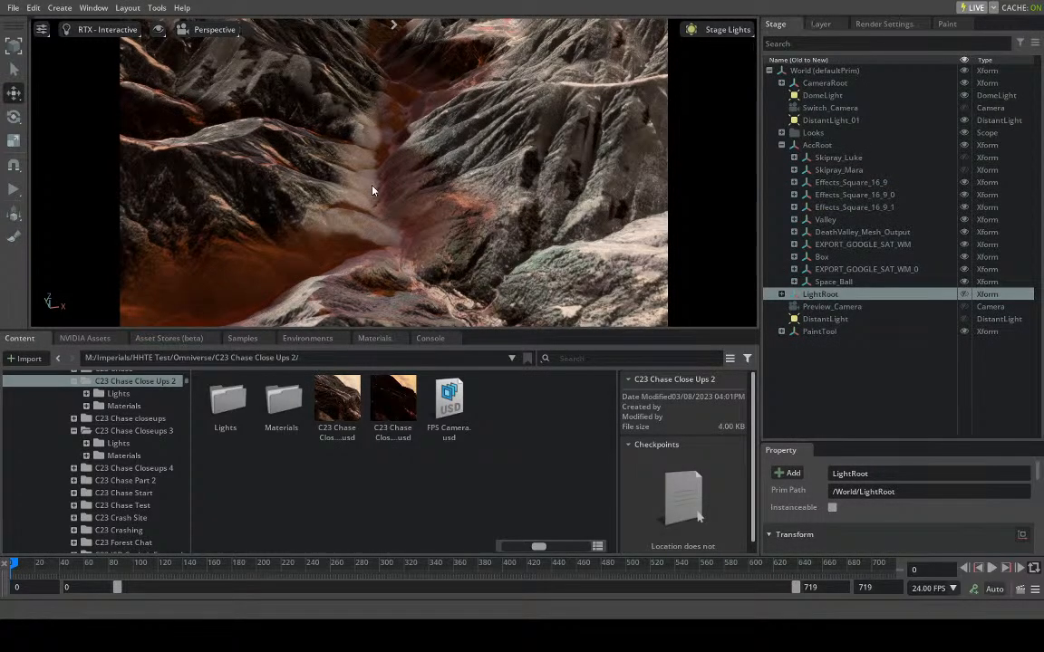
click(443, 209)
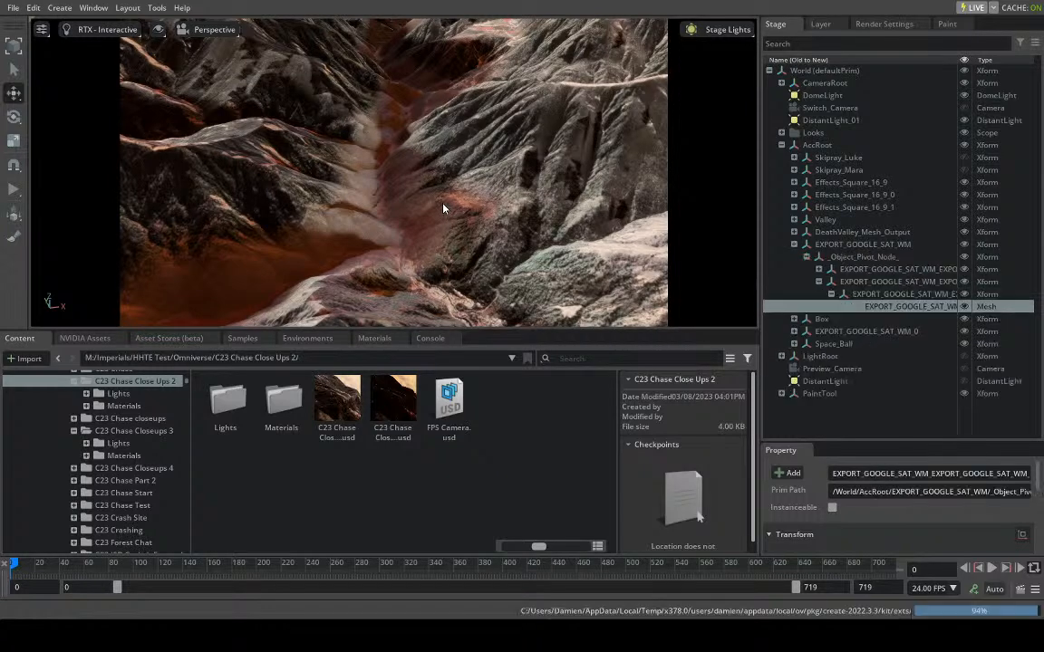
click(946, 24)
click(811, 104)
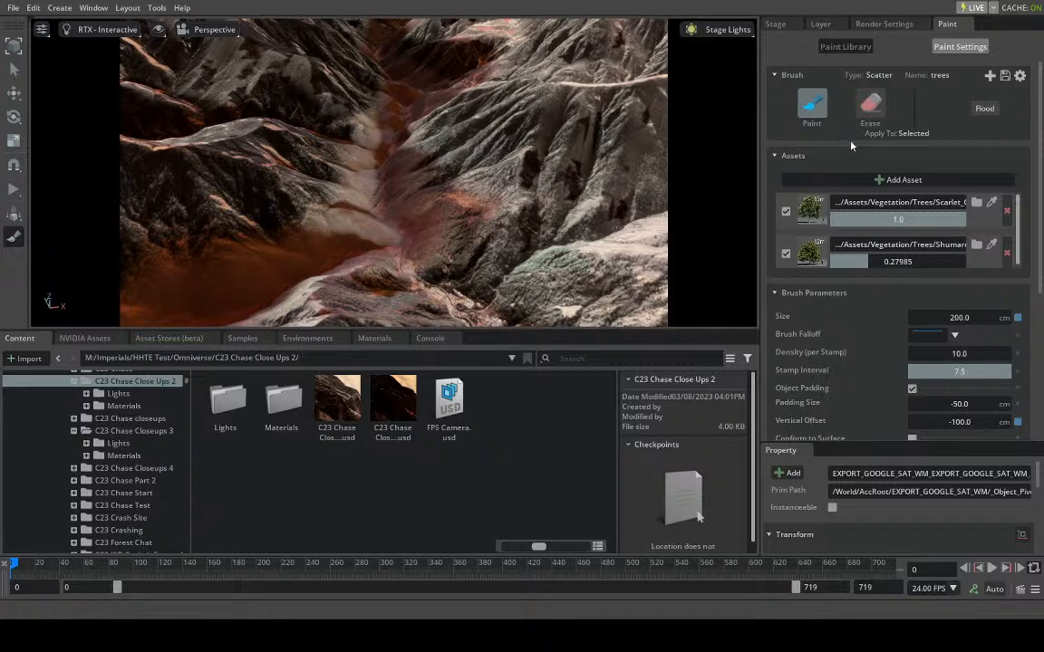
click(819, 116)
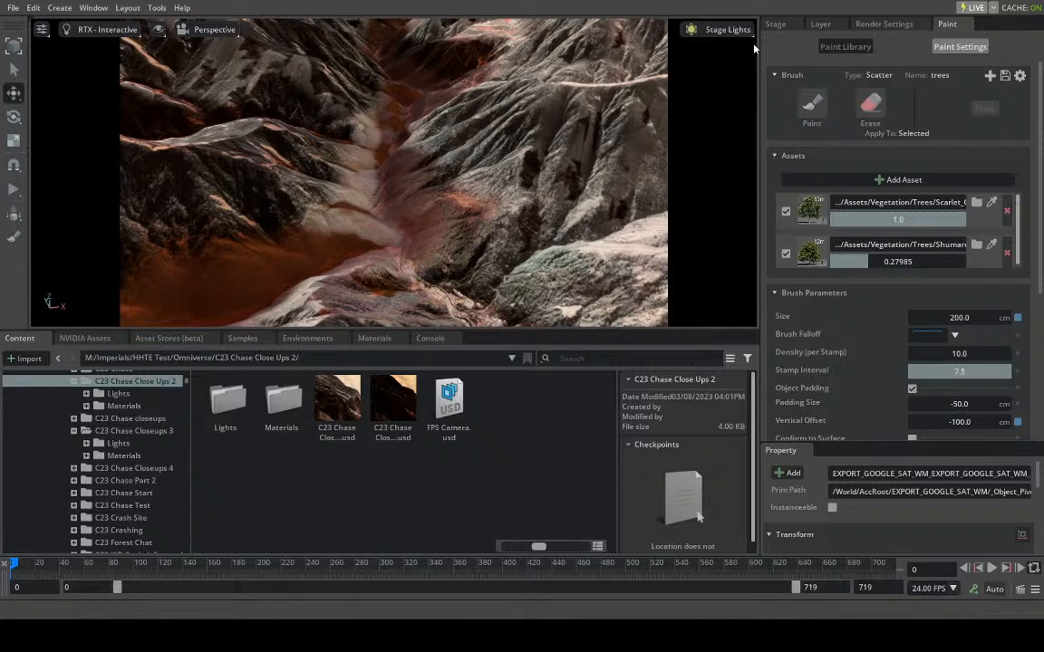
- Check which terrain the selected mesh belongs to by switching its visibility in the stage tree off and on
click(776, 24)
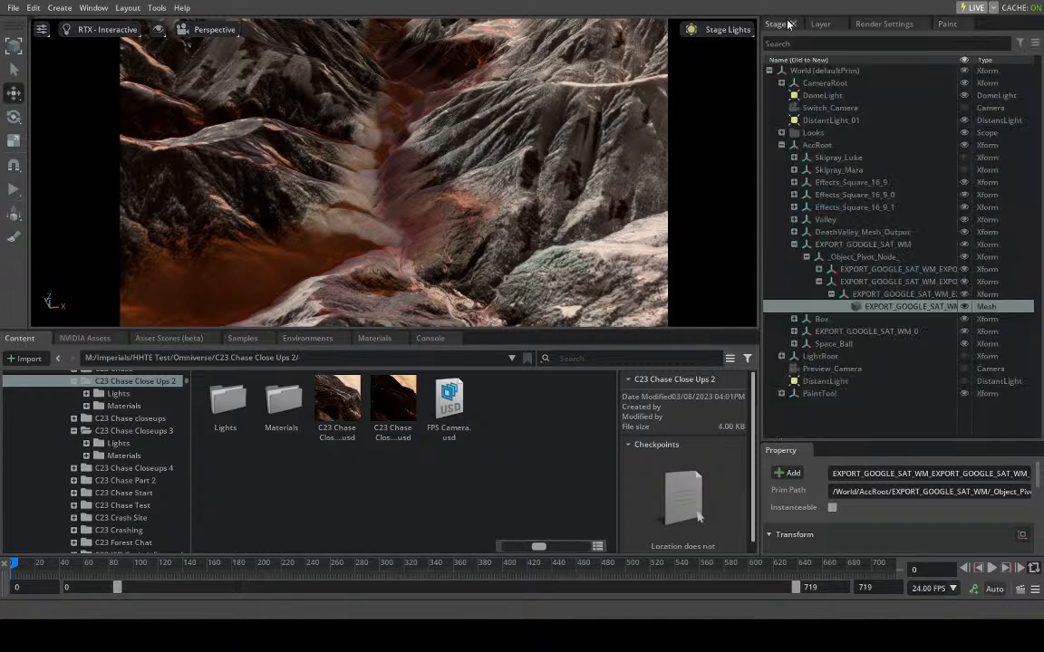
click(966, 307)
click(962, 307)
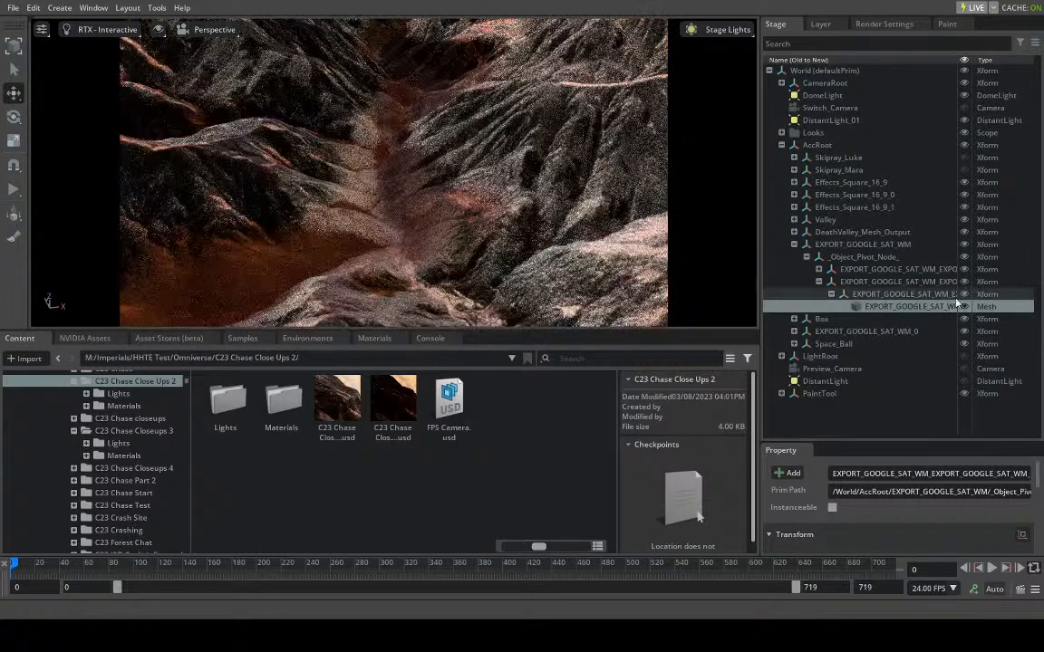
- Select the parent EXPORT_GOOGLE_SAT_WM terrain as the target and activate Paint mode for the trees brush
click(904, 245)
click(945, 26)
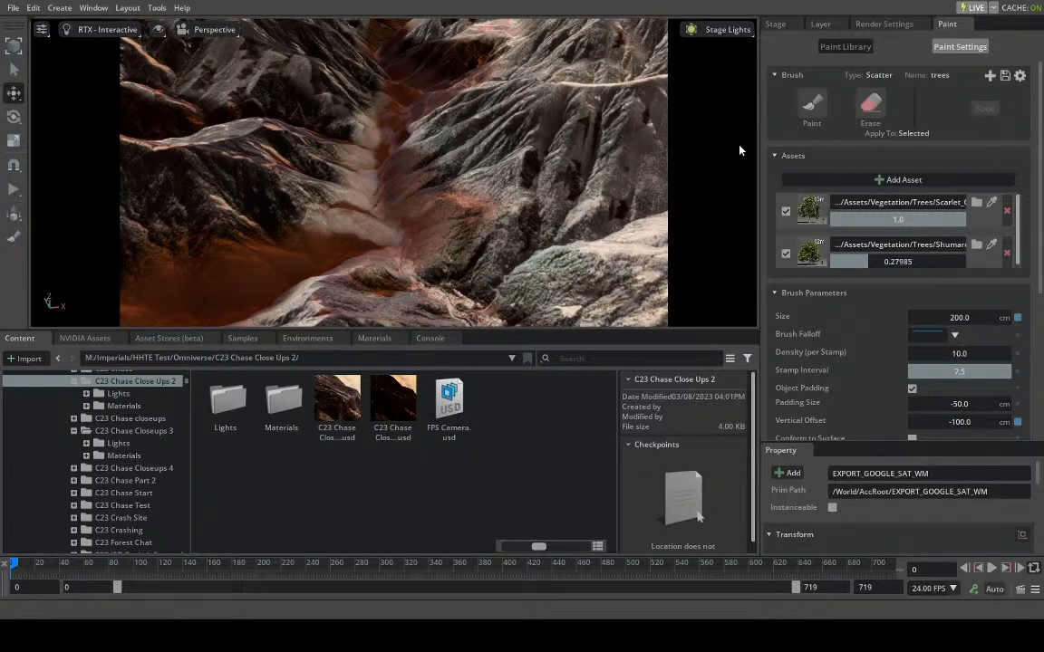
click(812, 104)
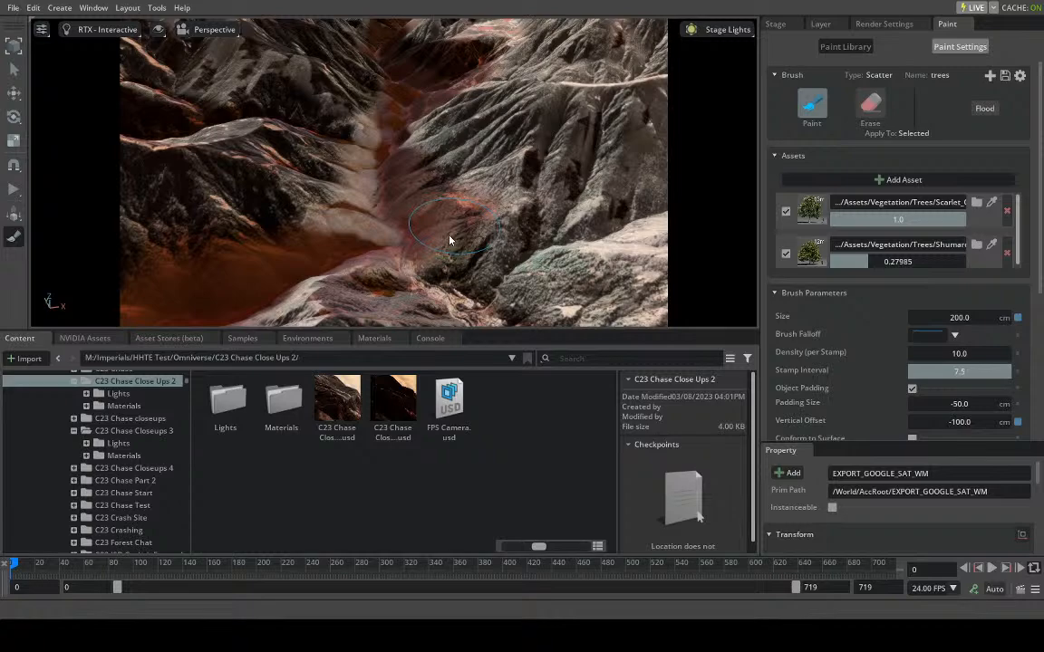
- Try stamping trees on the valley's slopes with the -100 cm vertical offset, and undo the stamp
click(454, 233)
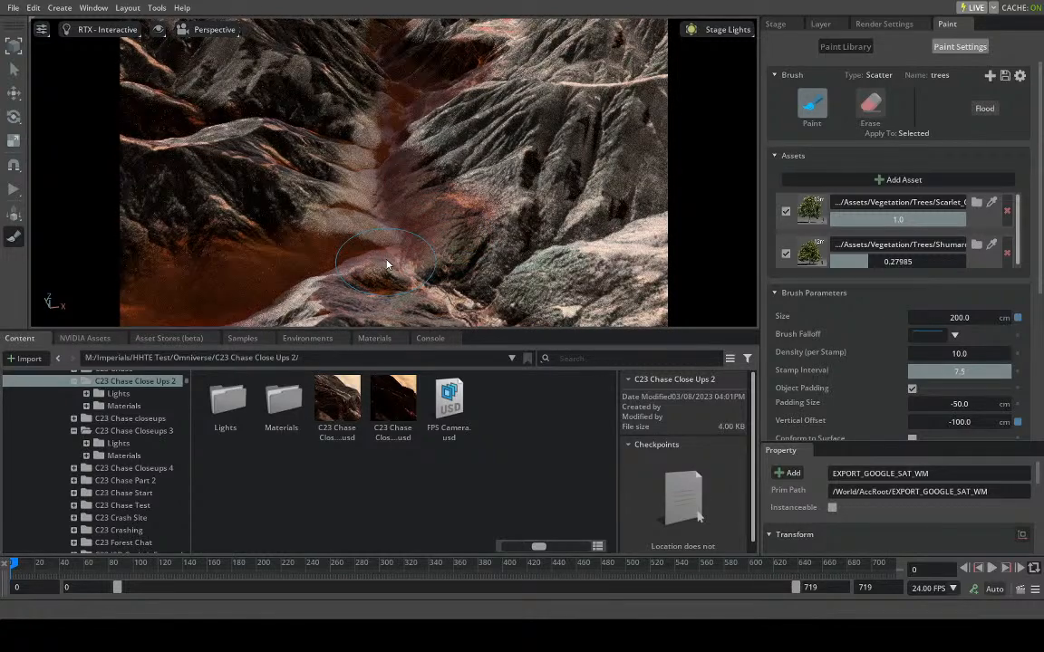
click(226, 172)
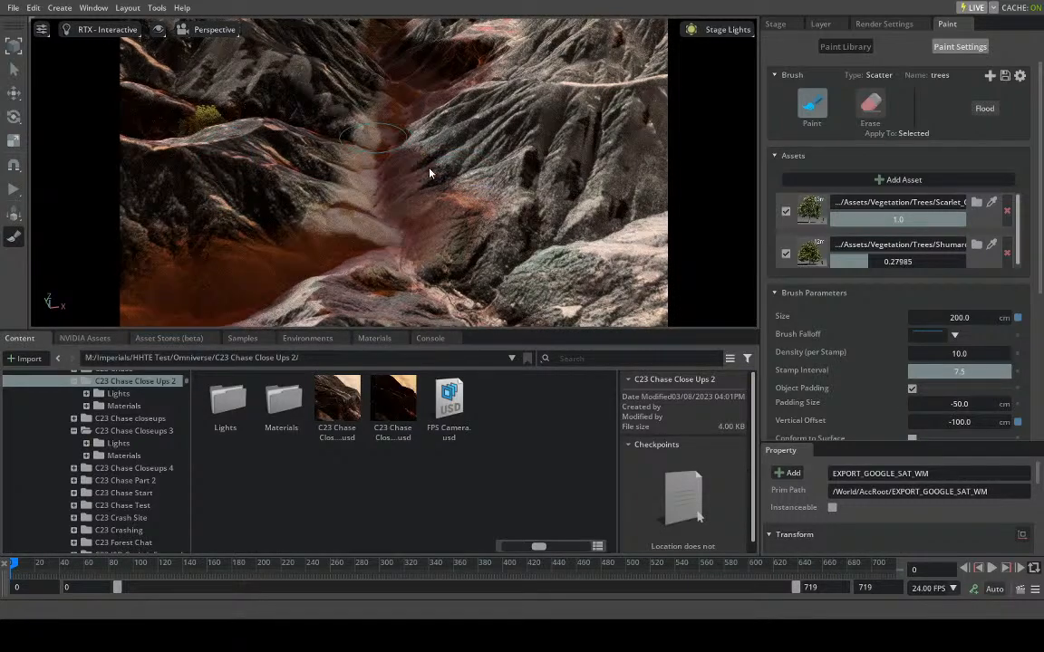
scroll(432, 173, down, 5)
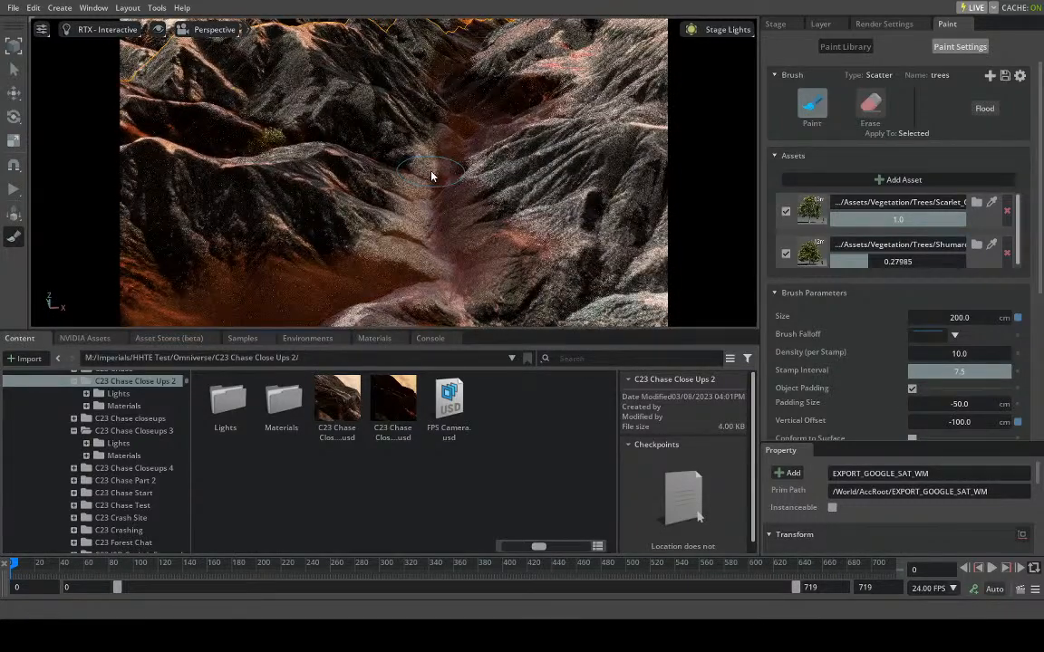
scroll(431, 177, down, 2)
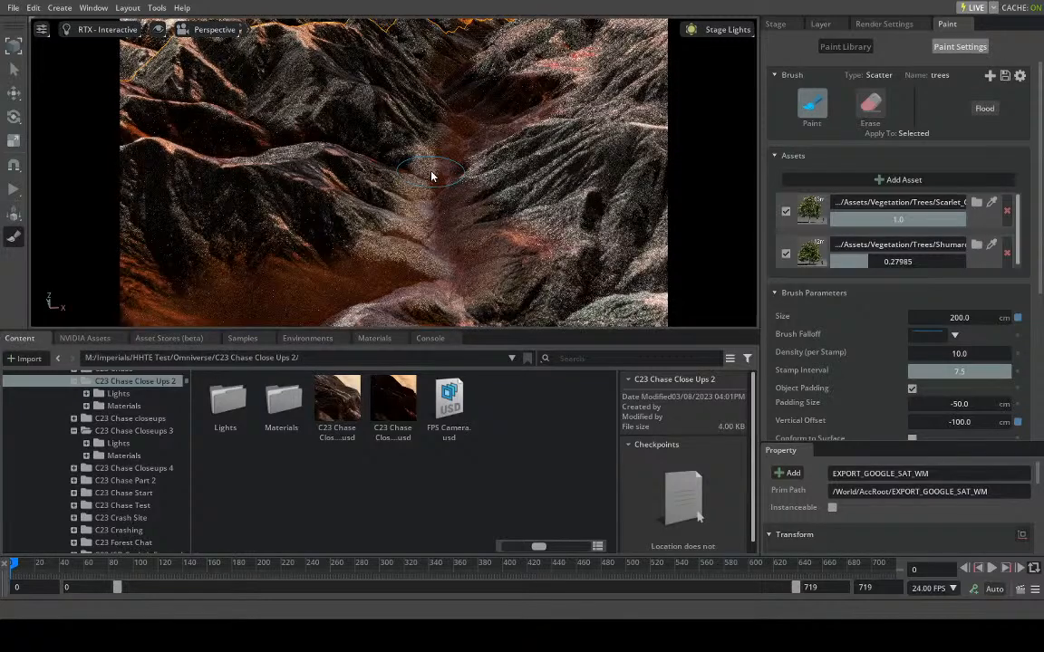
click(431, 177)
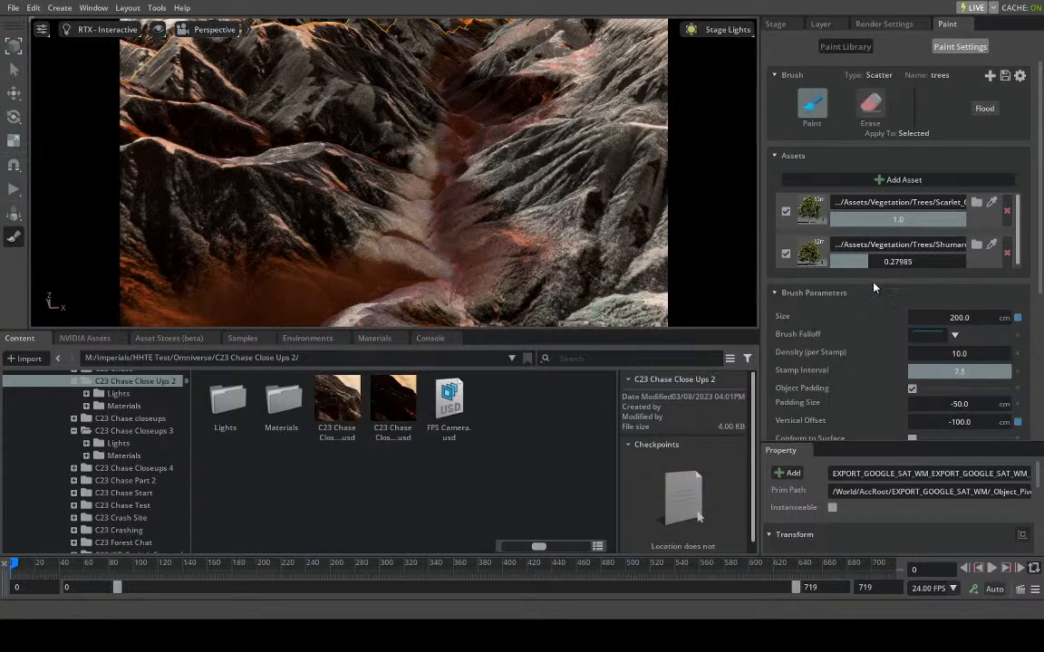
- Reset the brush's vertical offset to 0 cm and stamp trees on the slopes at both sides of the valley
scroll(812, 252, down, 2)
click(1017, 322)
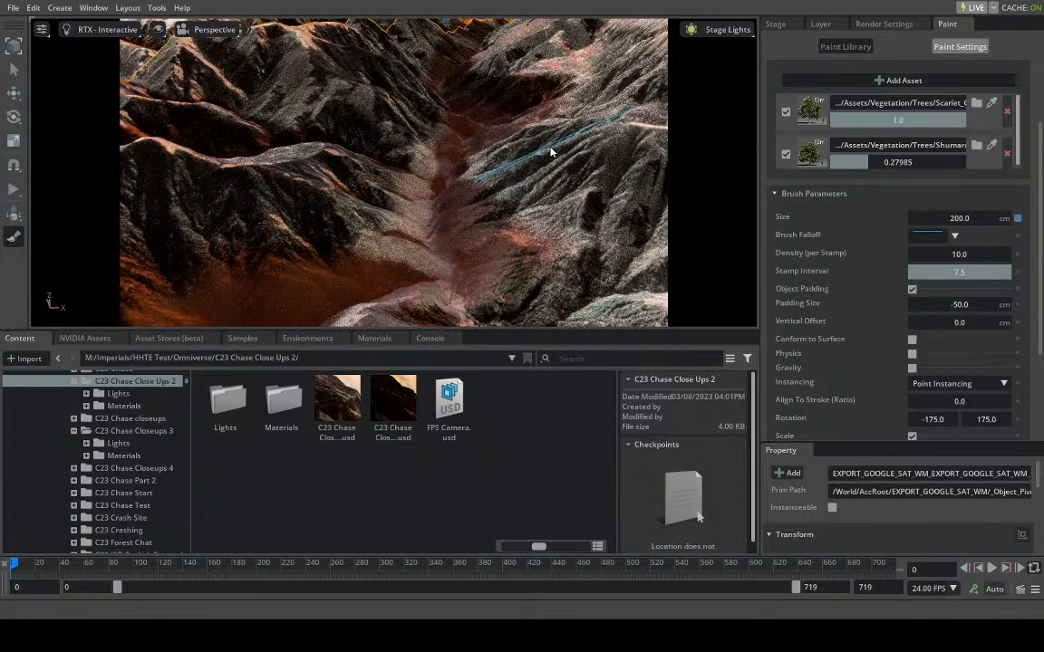
click(550, 153)
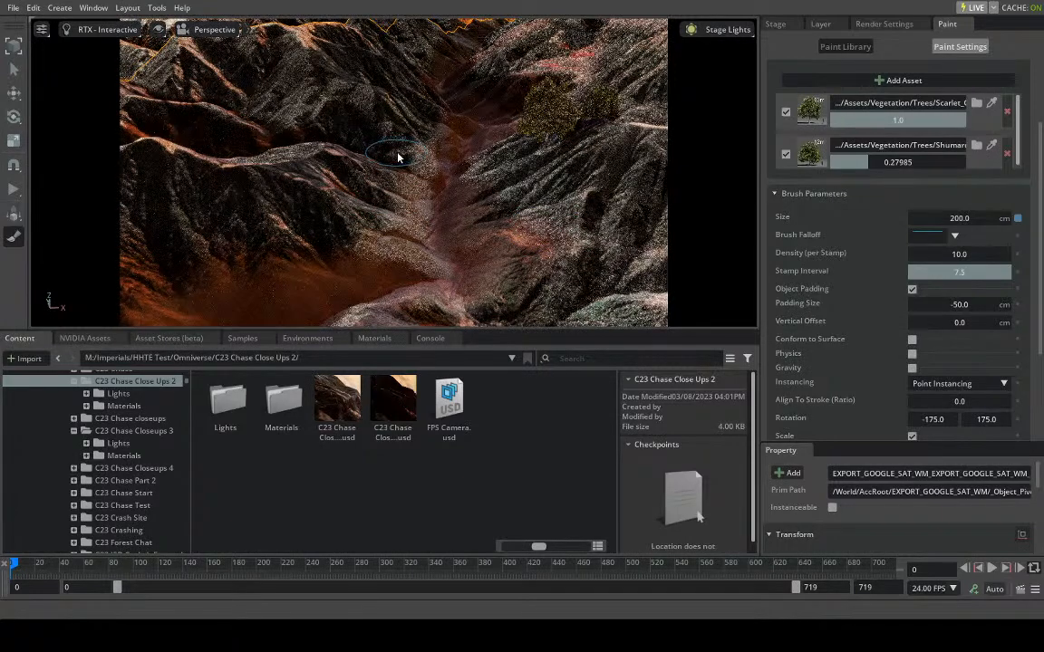
click(418, 110)
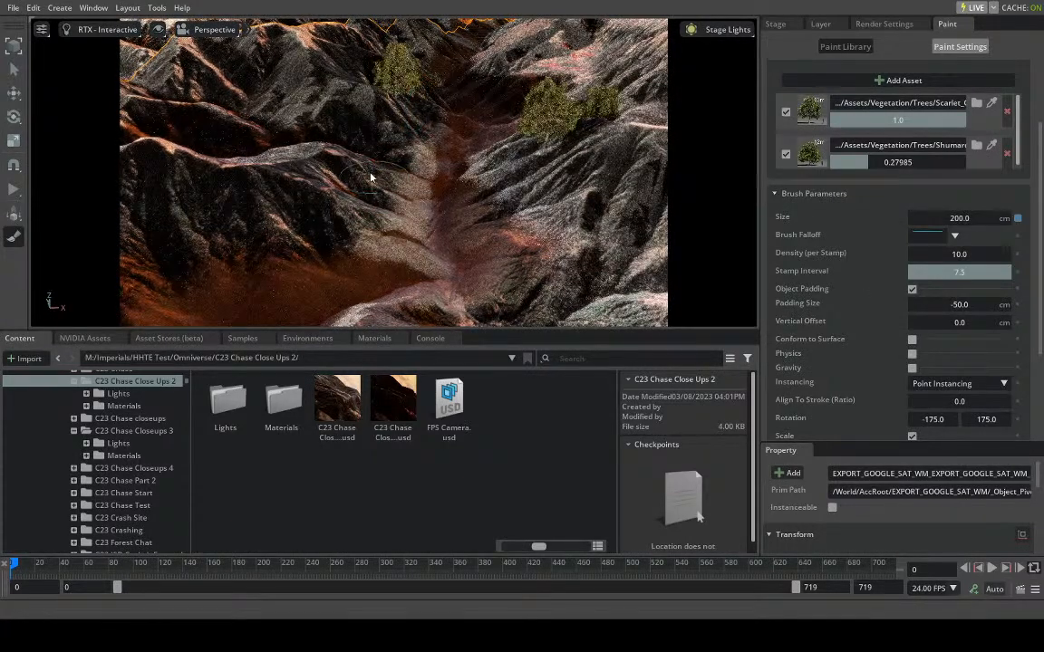
- Pull the view back from the valley to examine the whole terrain from across the grassy plain
scroll(366, 177, up, 3)
scroll(366, 177, down, 3)
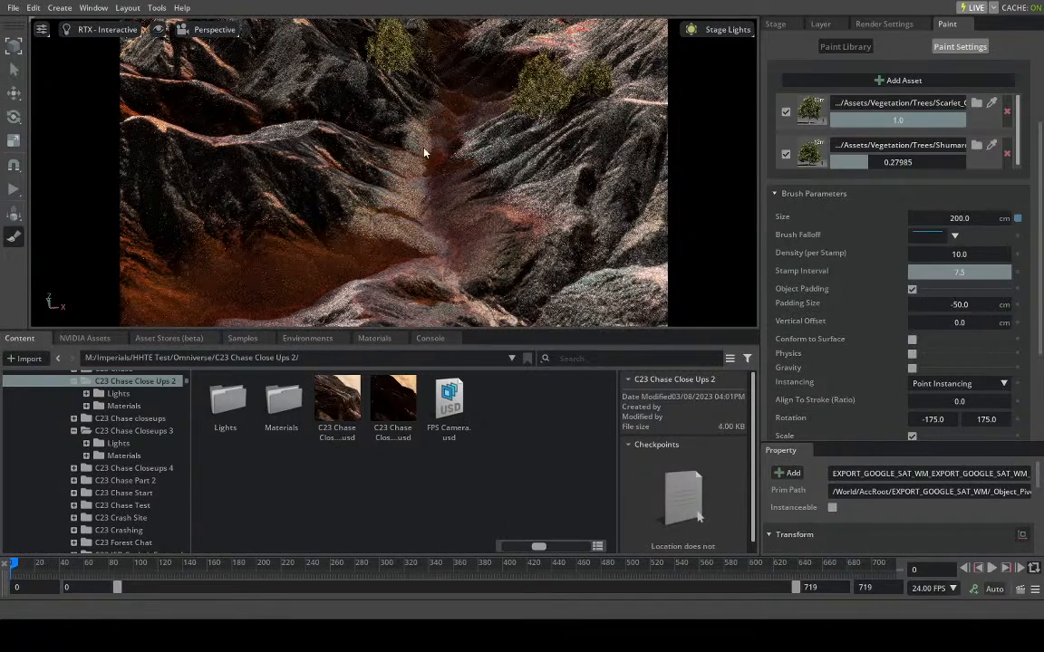
alt+drag(424, 153, 423, 167)
scroll(422, 167, down, 5)
scroll(422, 167, up, 5)
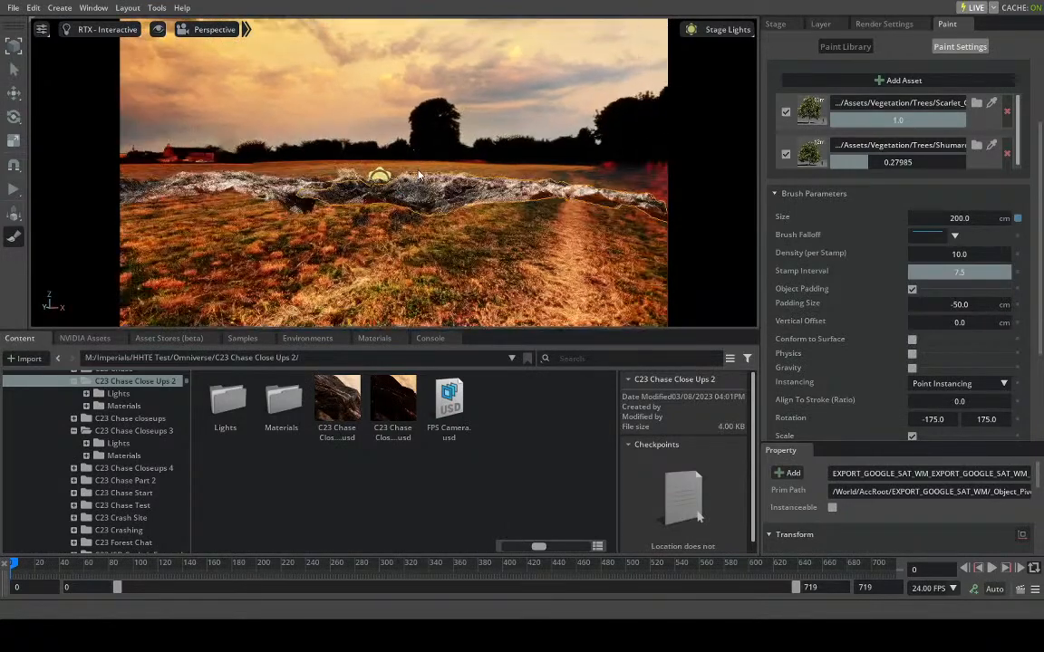
- Switch the trees brush to Erase mode and start erasing the stray trees from the grassy plain in front of the ridges
scroll(402, 201, up, 5)
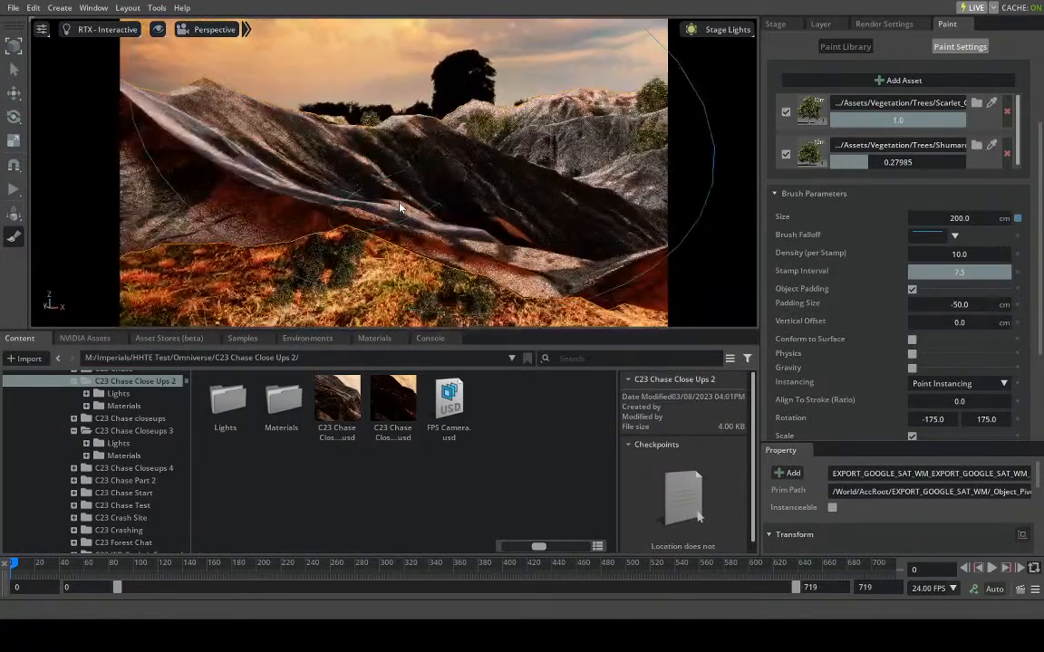
scroll(387, 243, up, 3)
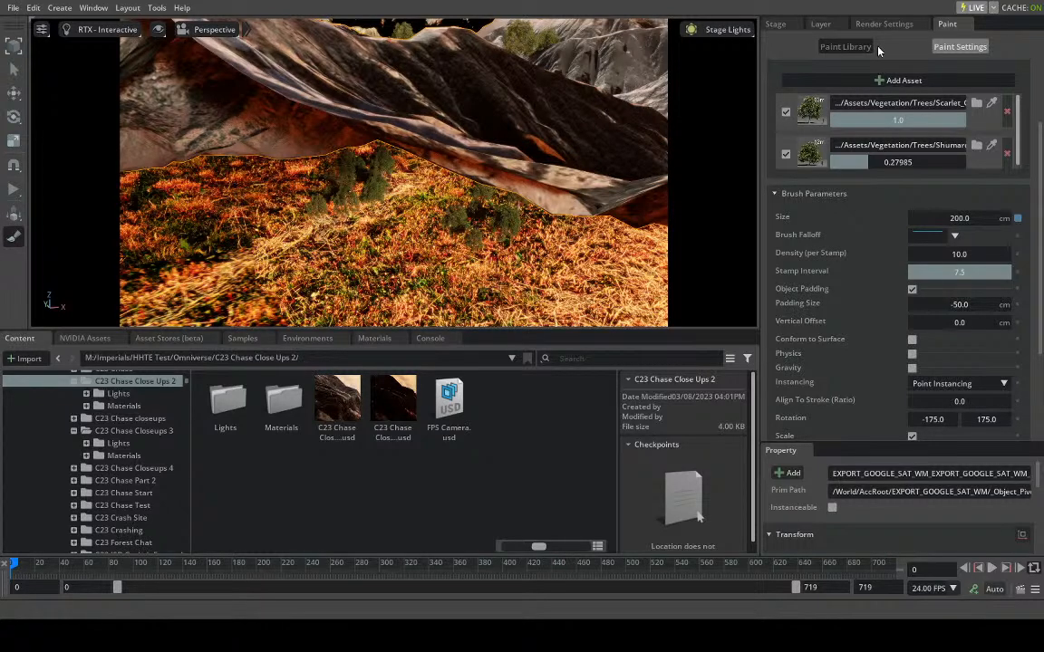
scroll(999, 122, up, 3)
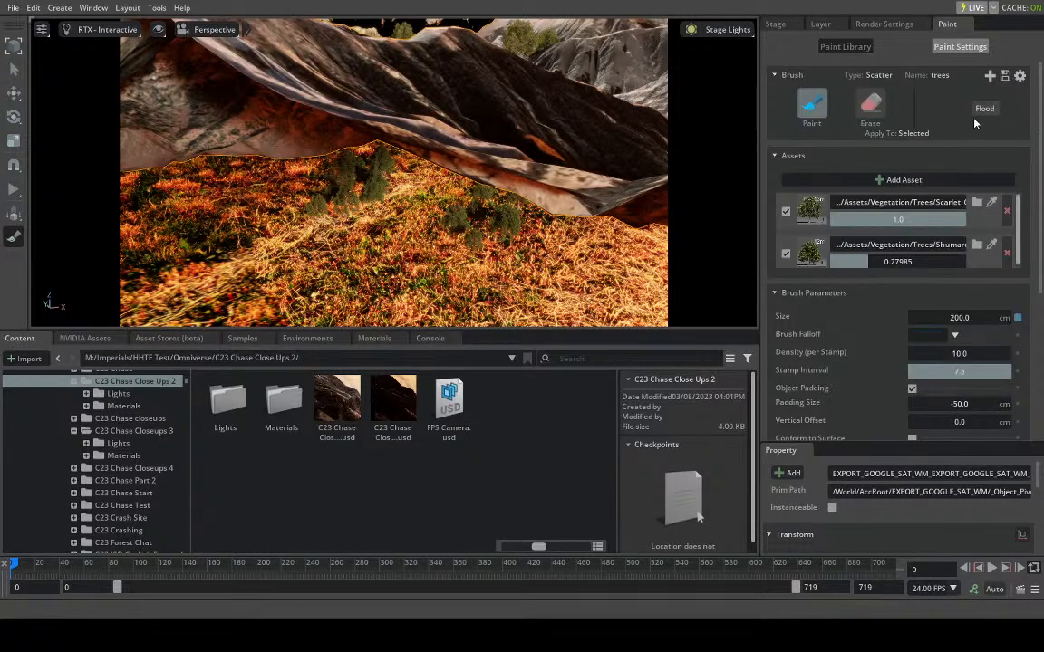
click(869, 110)
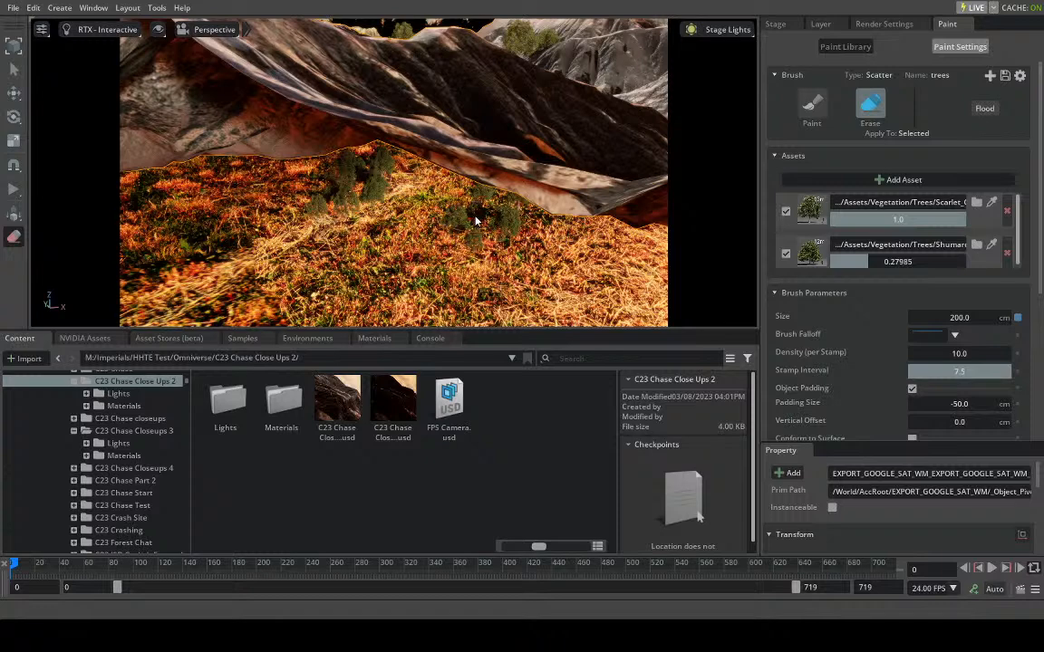
click(468, 228)
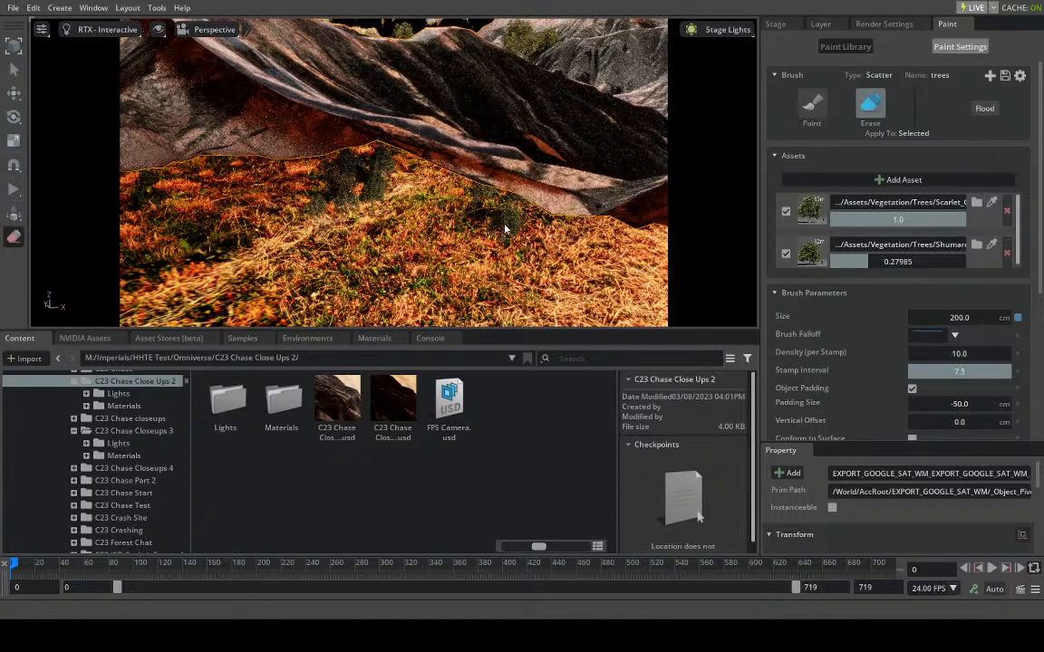
click(509, 238)
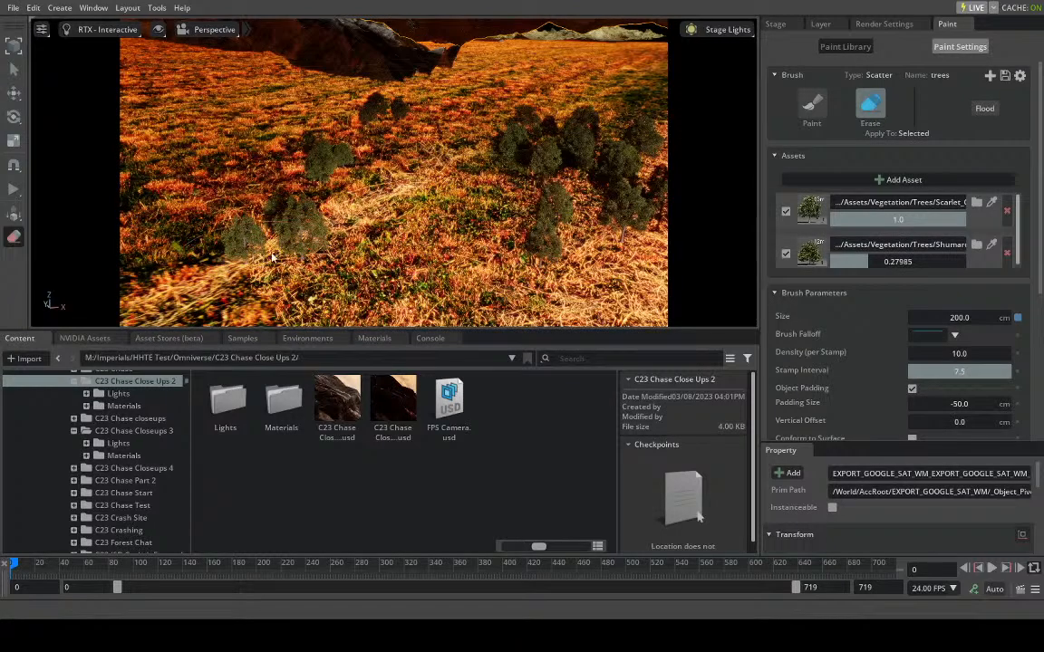
click(535, 153)
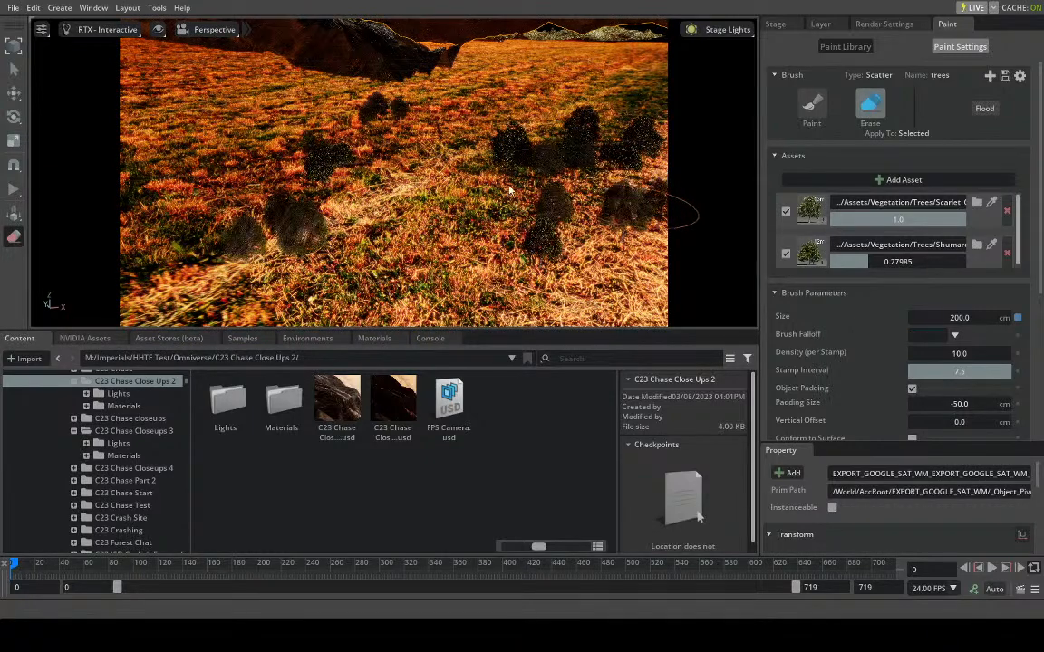
right_drag(476, 185, 482, 183)
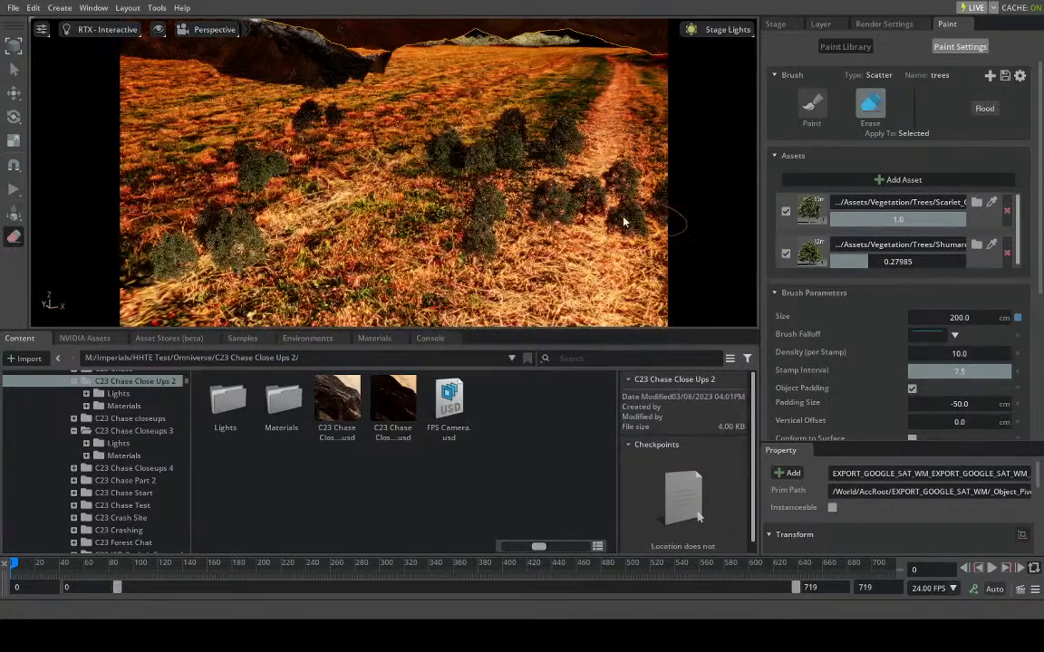
click(623, 221)
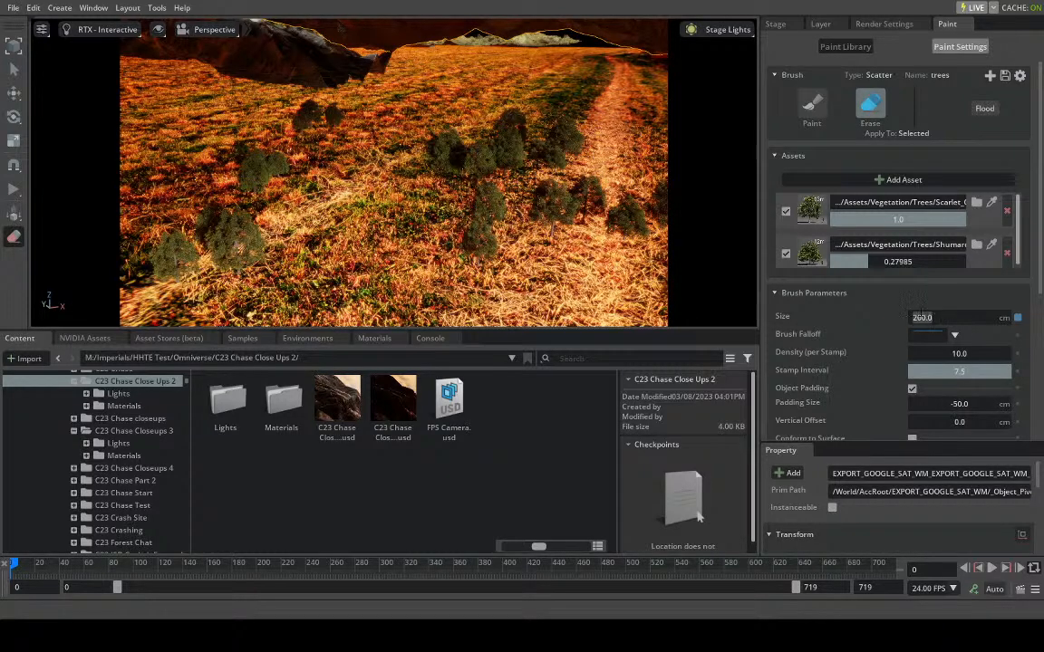
- Set the brush size to 600 cm and erase all remaining trees from the grassy plain
text(5)
key(Return)
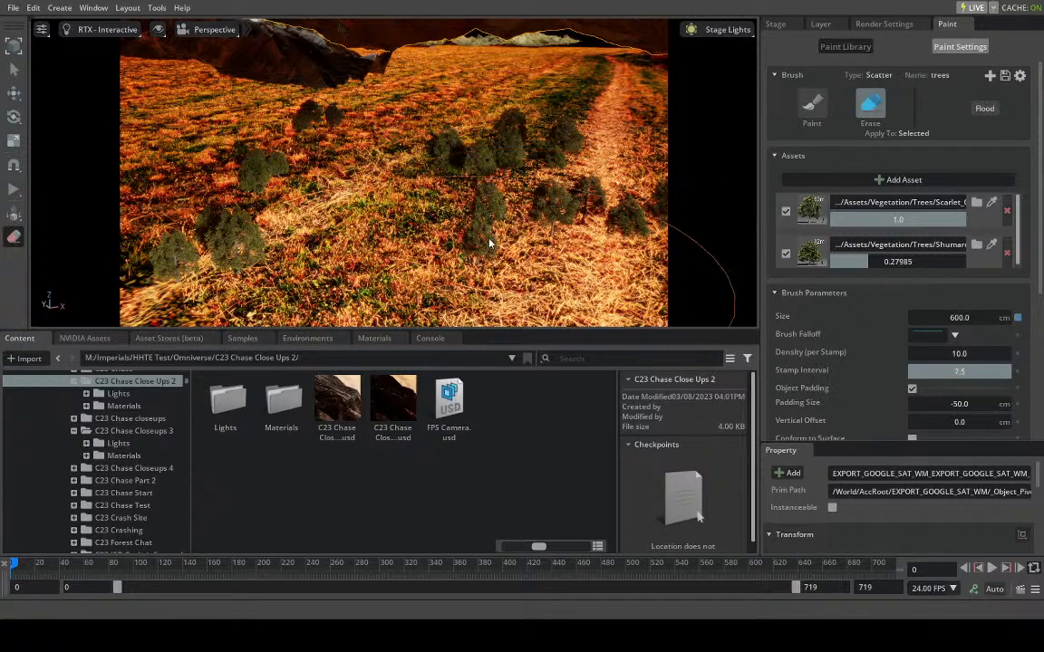
click(493, 211)
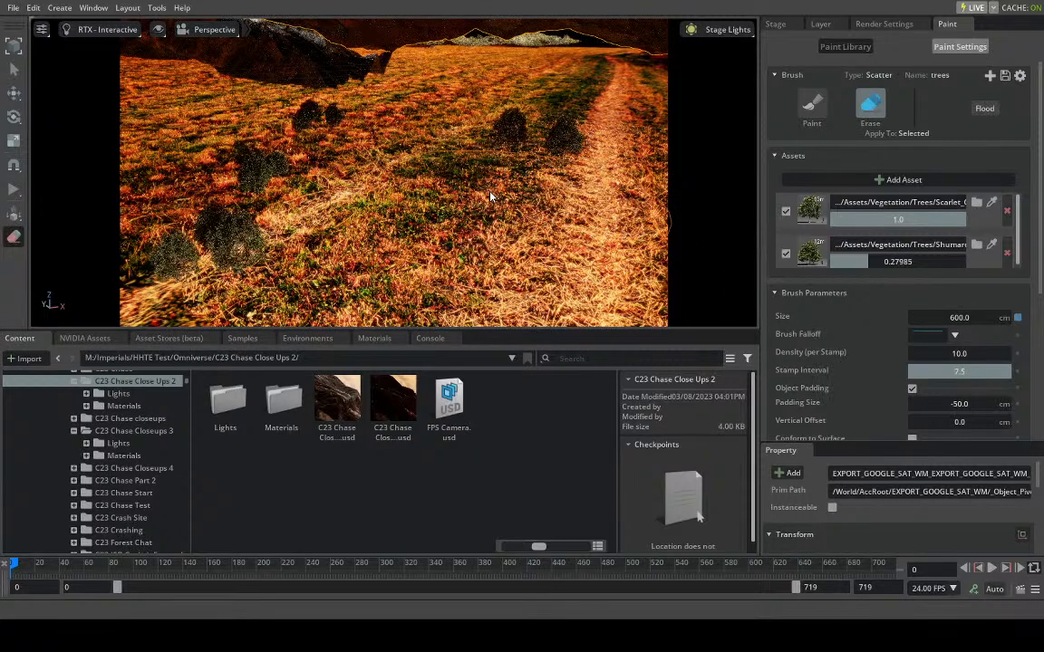
click(508, 145)
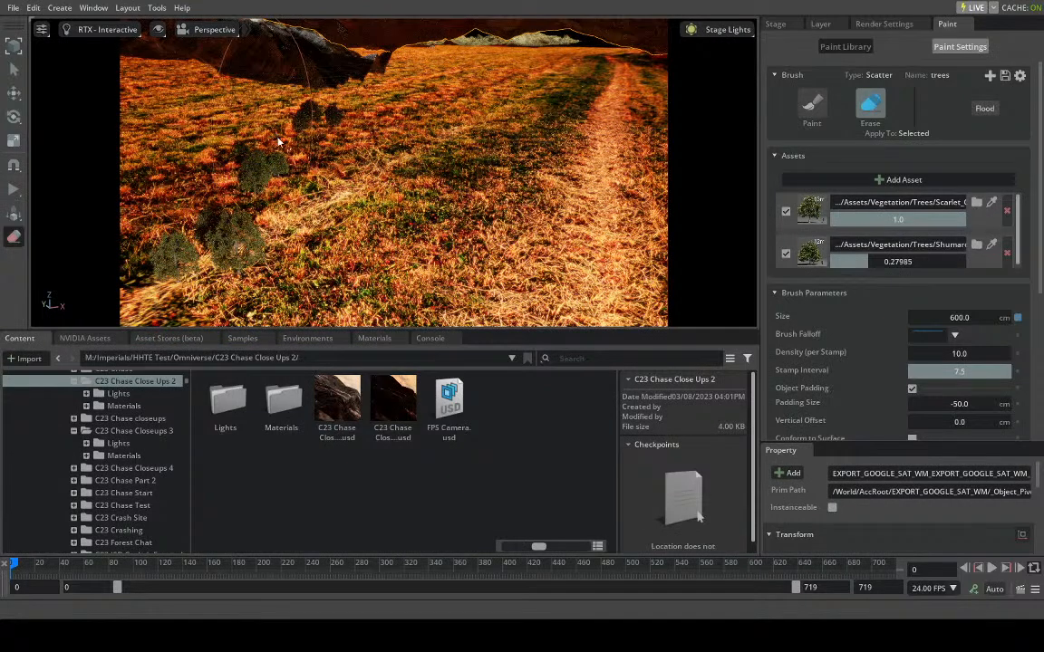
click(317, 145)
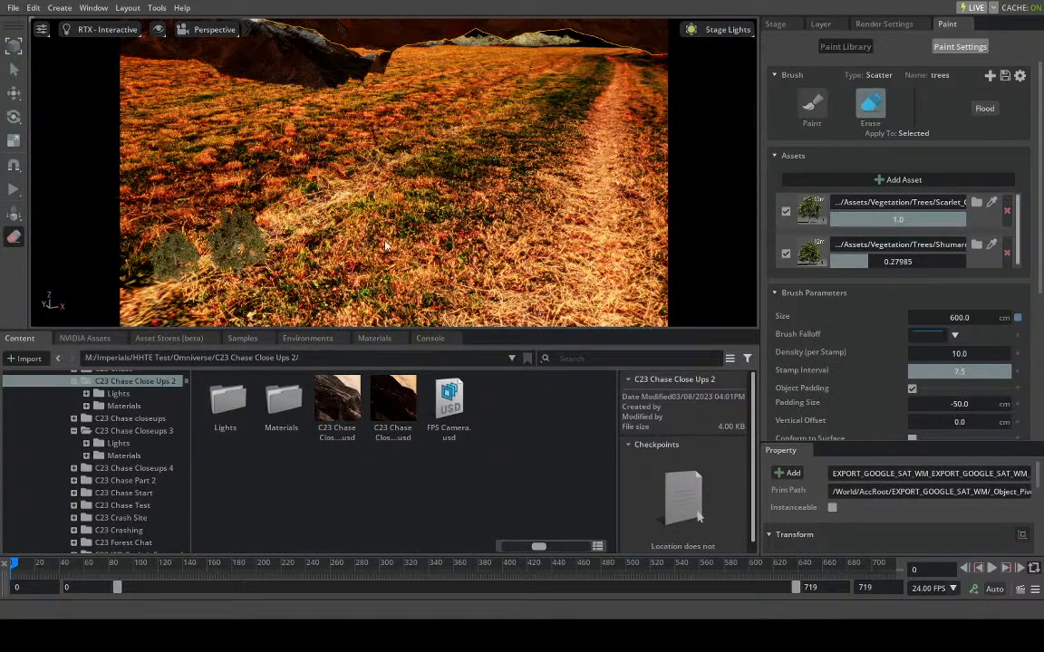
right_drag(303, 246, 181, 246)
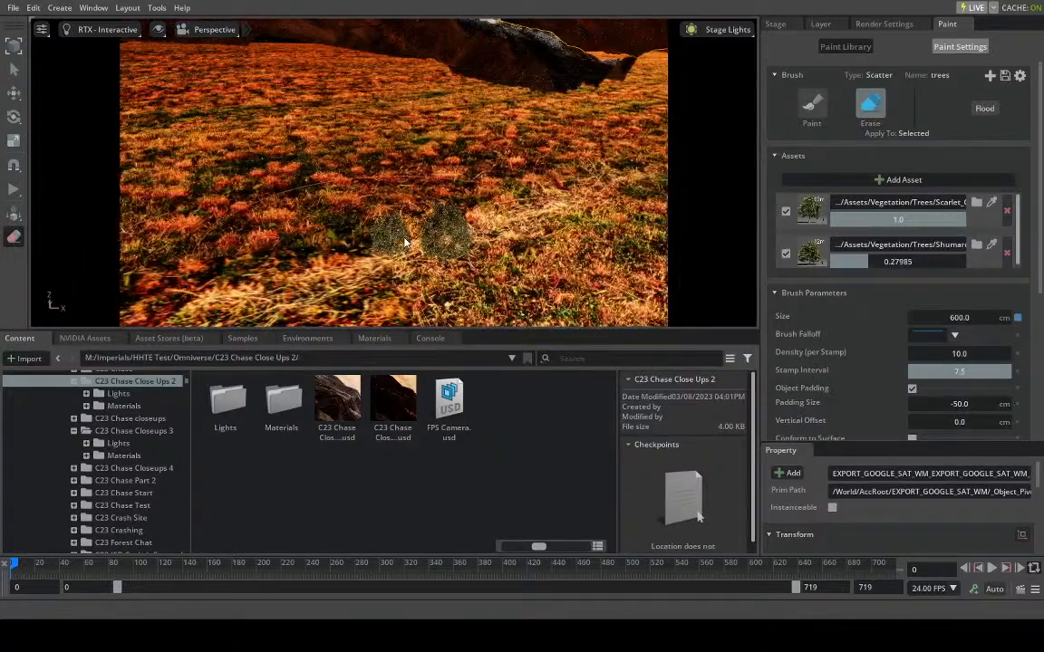
click(419, 239)
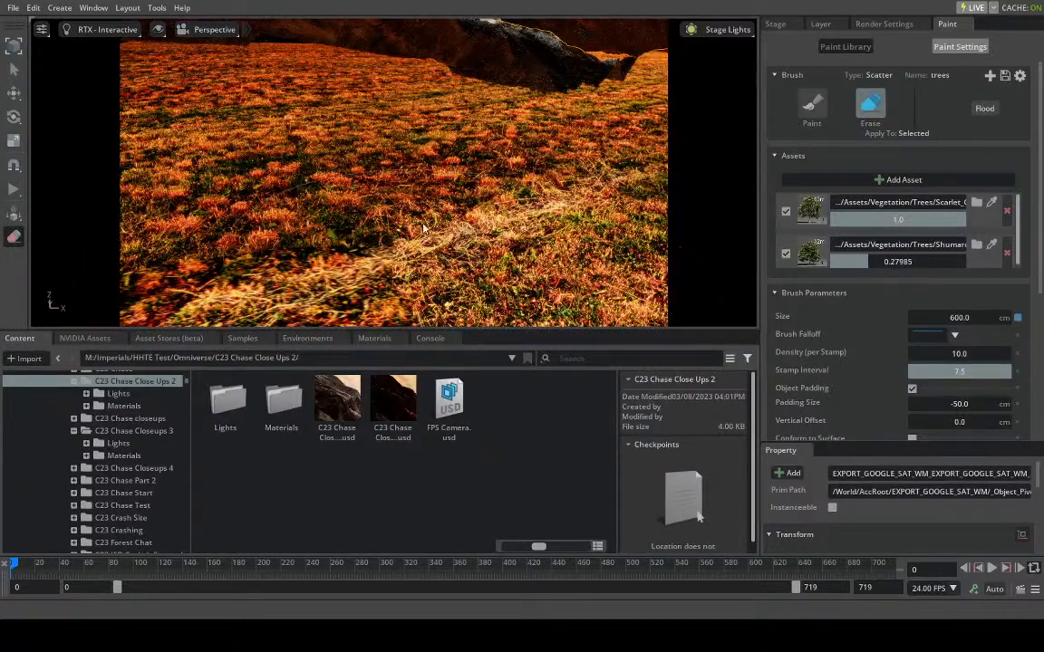
- Return the trees brush to Paint mode and stamp more trees on the rocky slopes beside the valley
right_drag(431, 225, 464, 186)
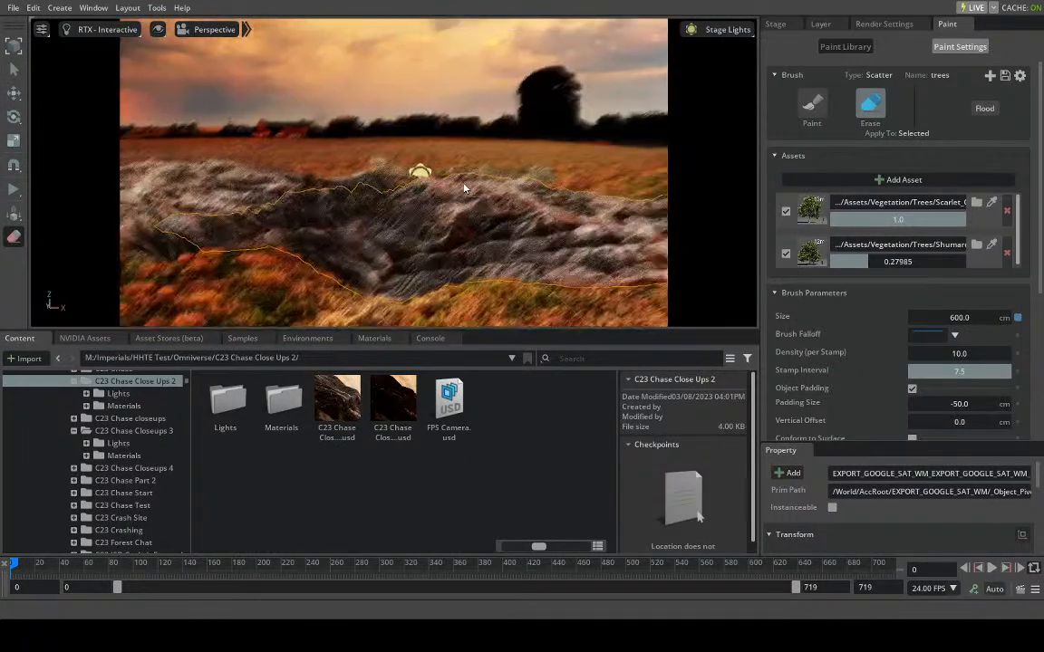
click(812, 104)
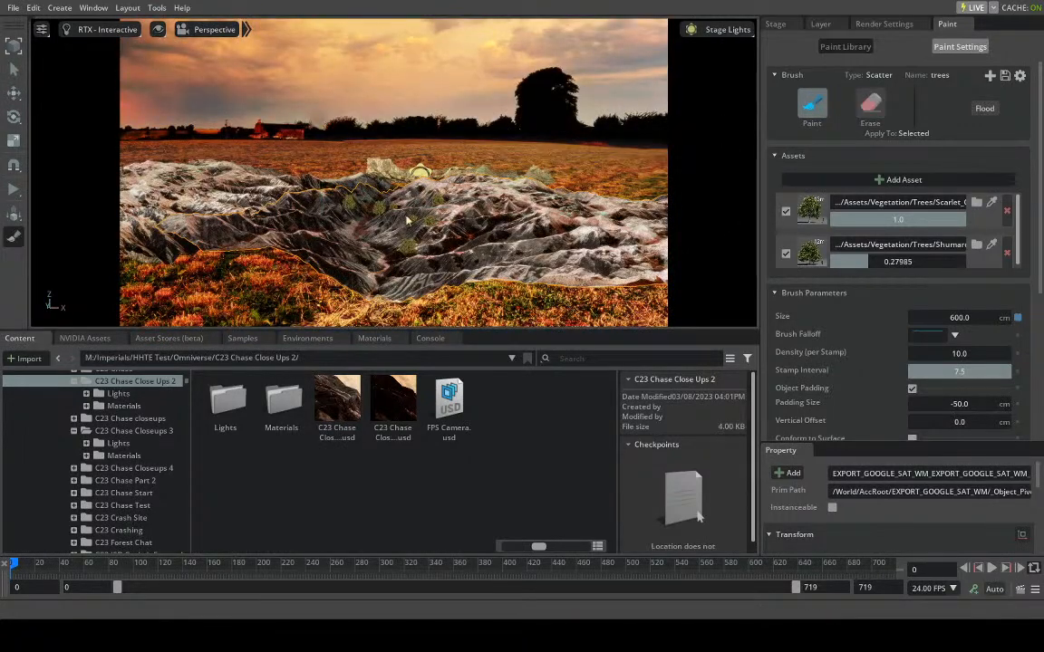
right_drag(422, 197, 403, 281)
scroll(412, 215, up, 3)
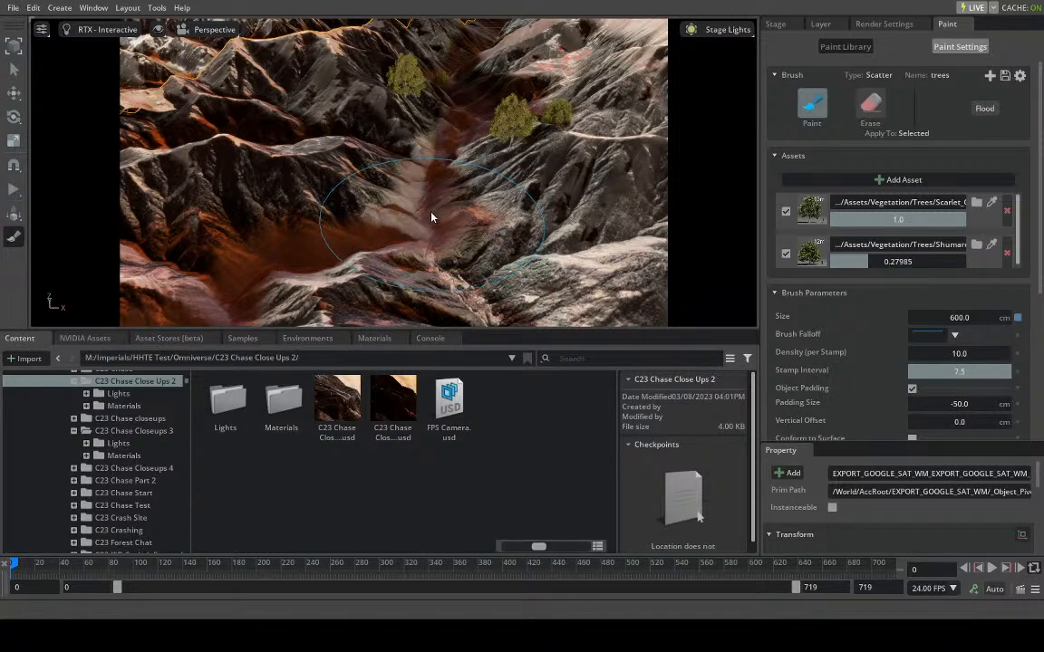
click(814, 105)
click(816, 106)
scroll(434, 222, down, 5)
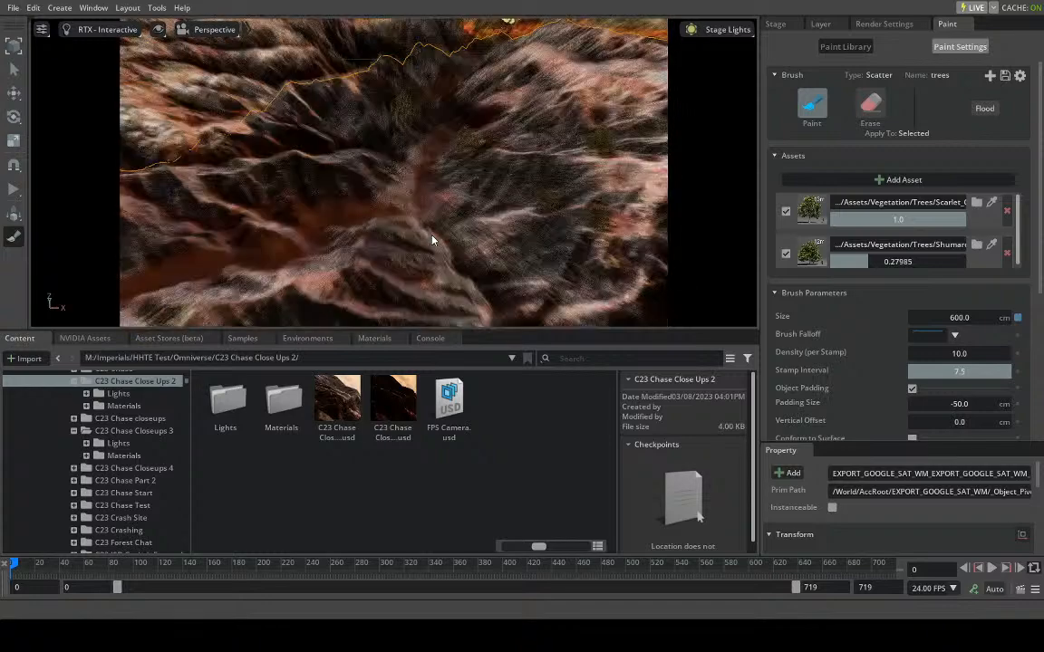
right_drag(430, 228, 429, 229)
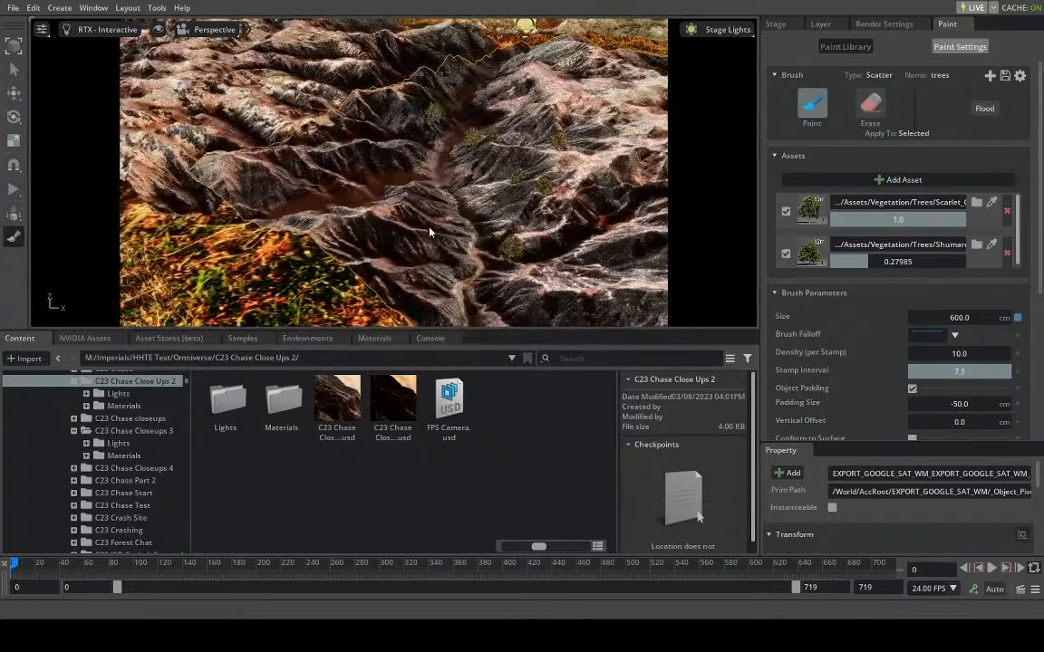
- Restart Paint mode and try stamping trees on the slopes with the terrain's child mesh as the target
click(814, 103)
click(813, 102)
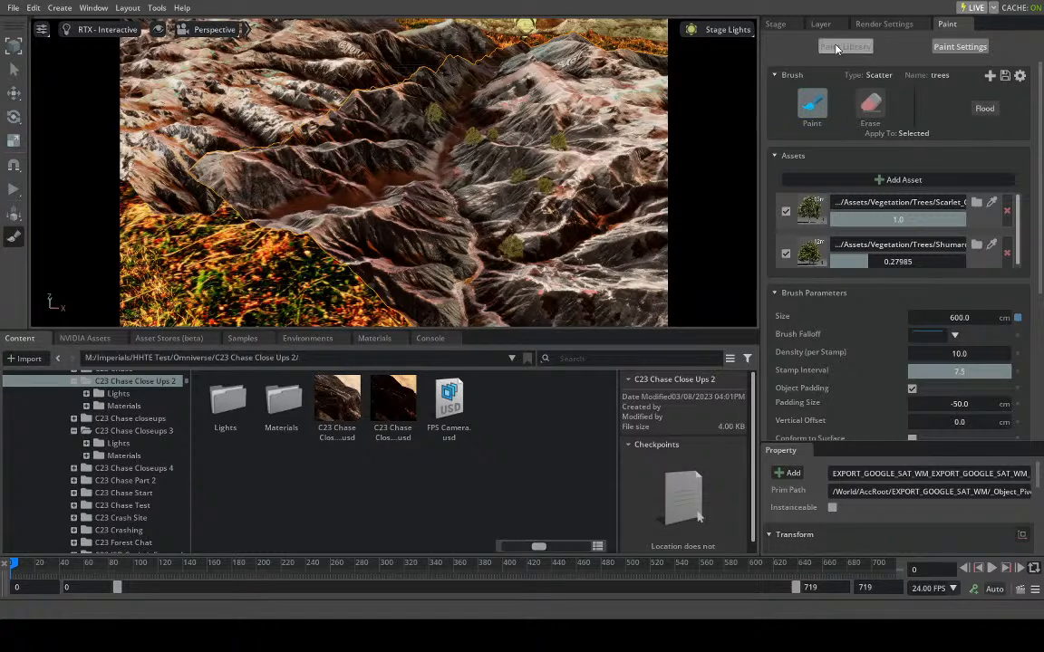
click(776, 23)
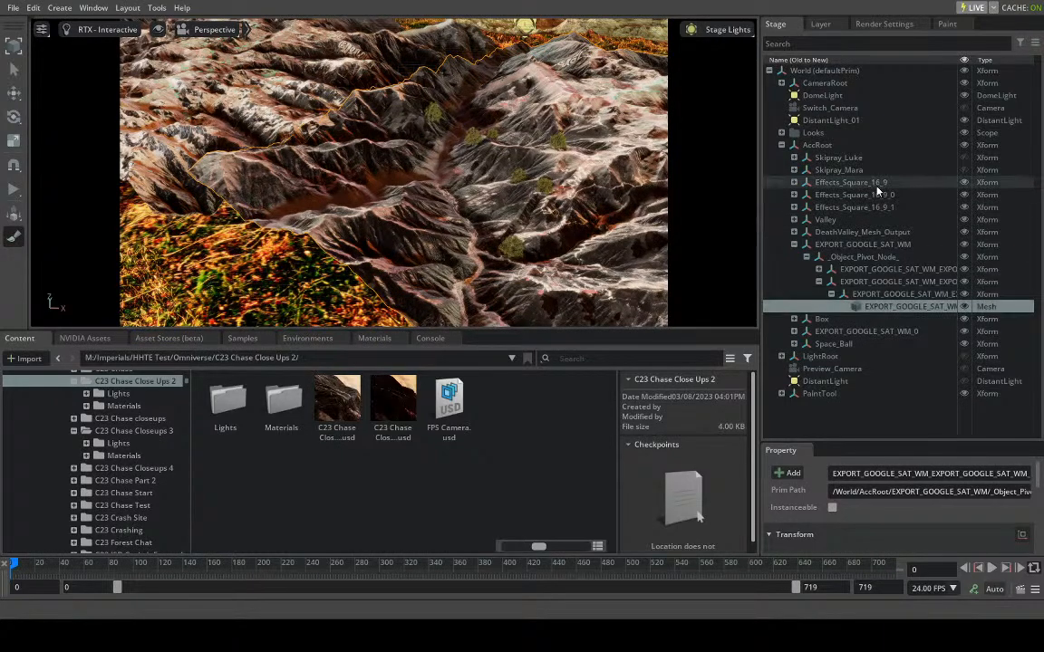
click(948, 25)
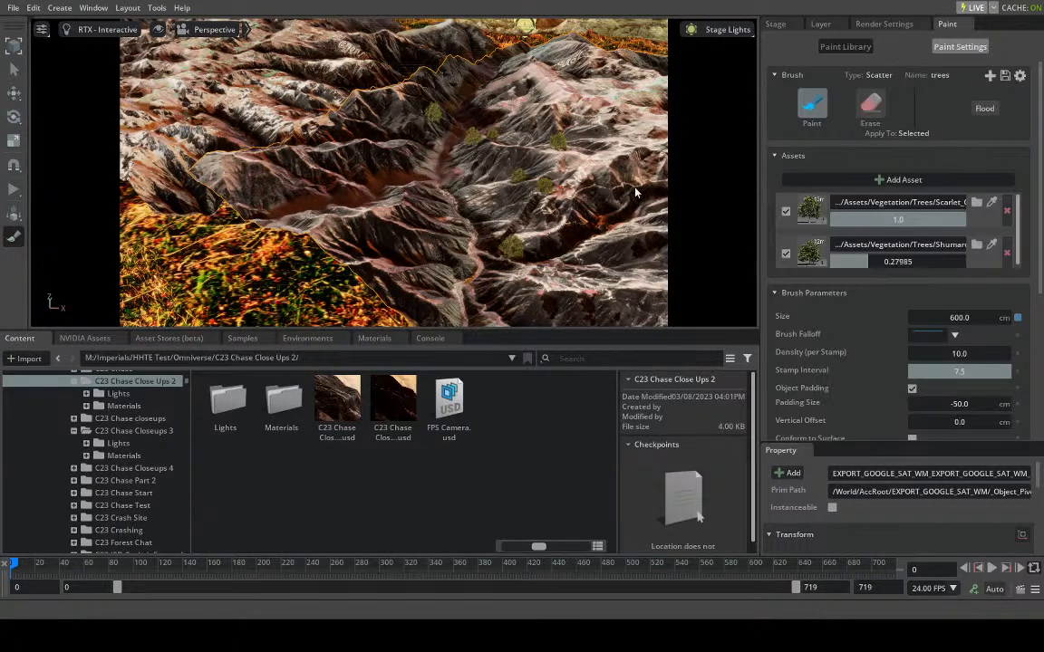
right_drag(443, 209, 478, 216)
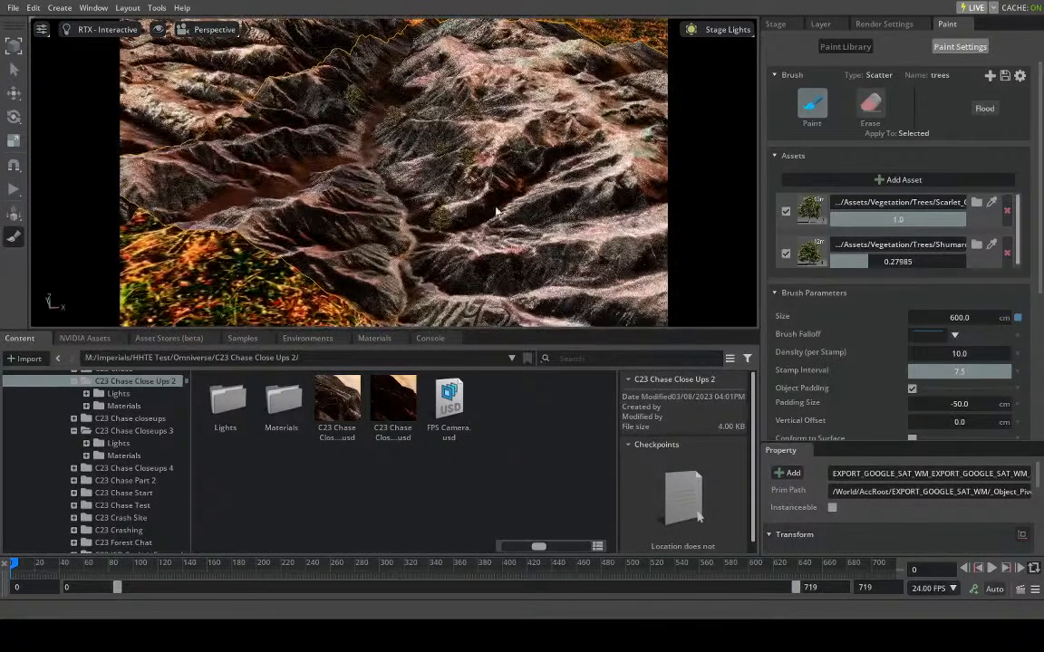
click(810, 104)
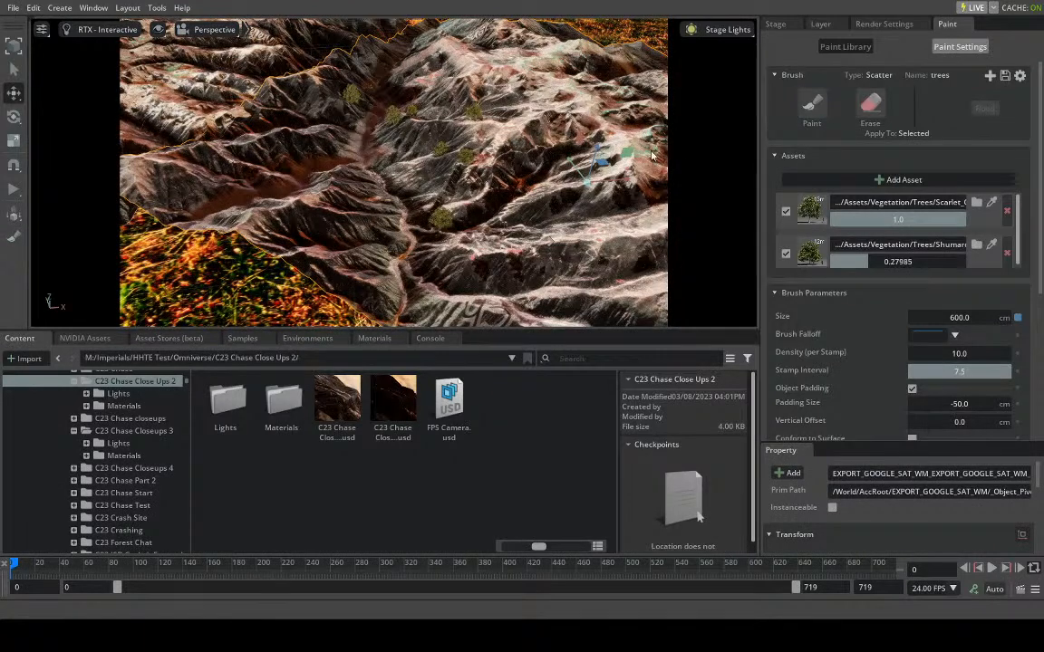
- Select the Xform two levels above the terrain mesh, reactivate Paint mode, and try stamping trees on the slopes
click(775, 25)
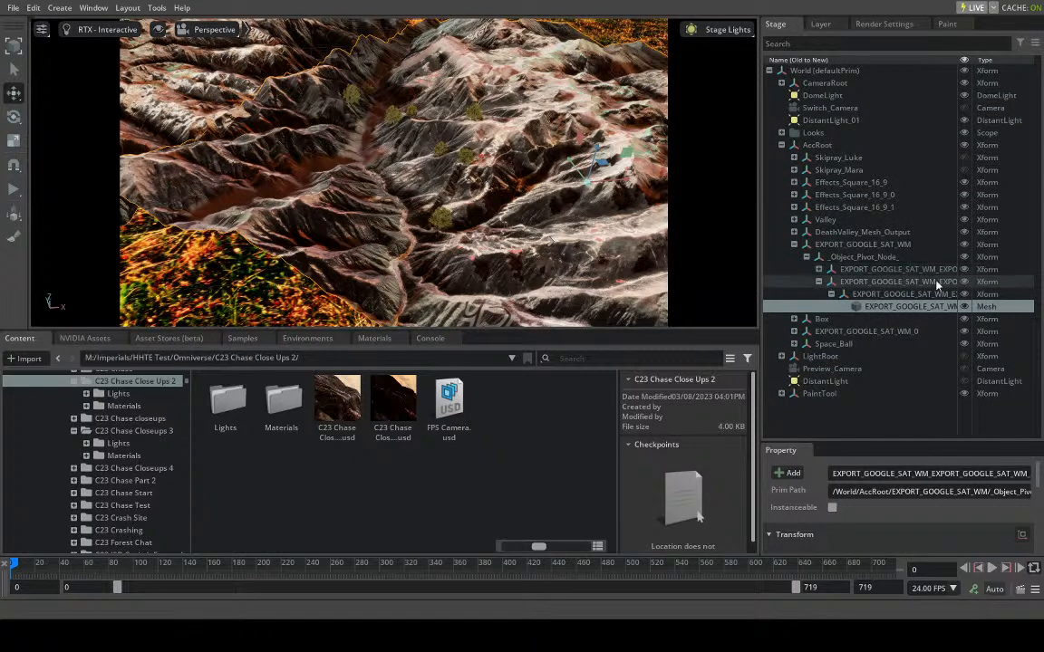
click(965, 282)
click(964, 283)
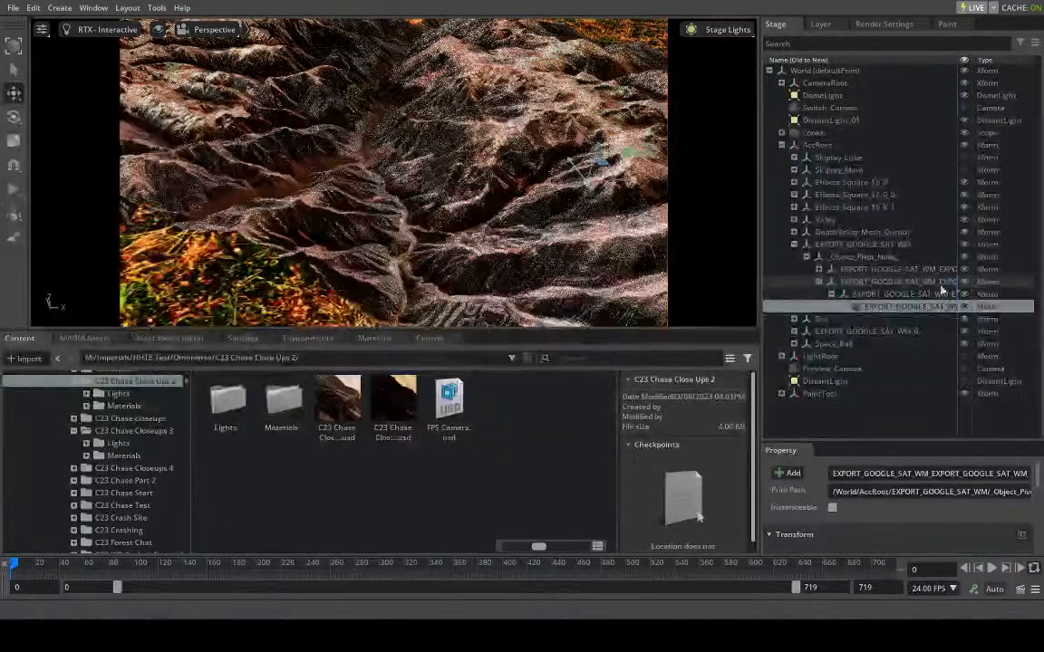
click(947, 24)
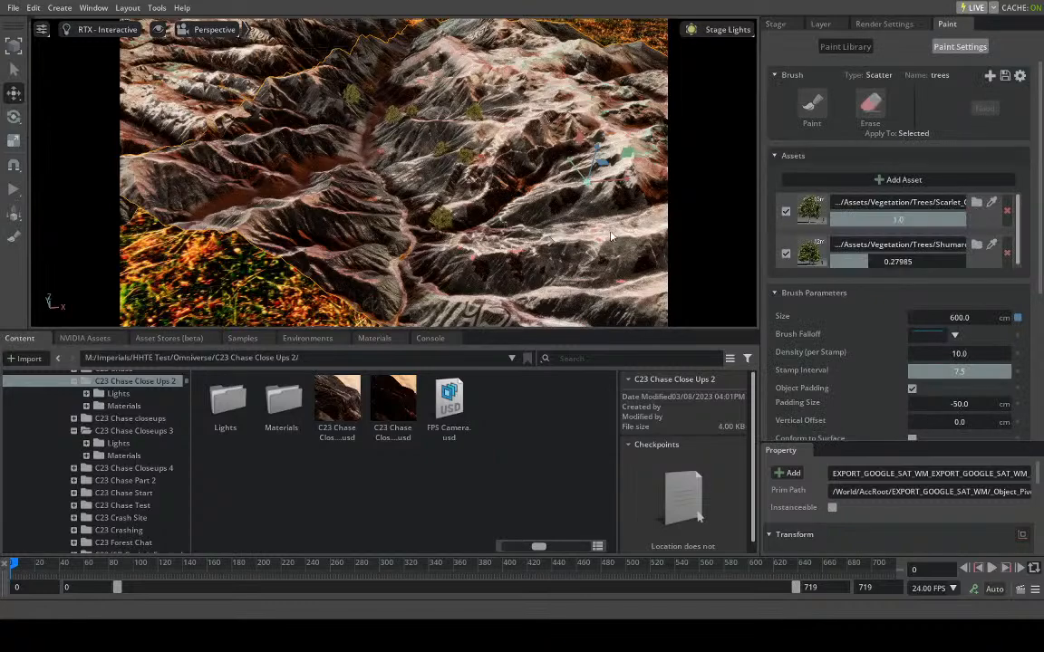
click(810, 107)
scroll(394, 206, up, 5)
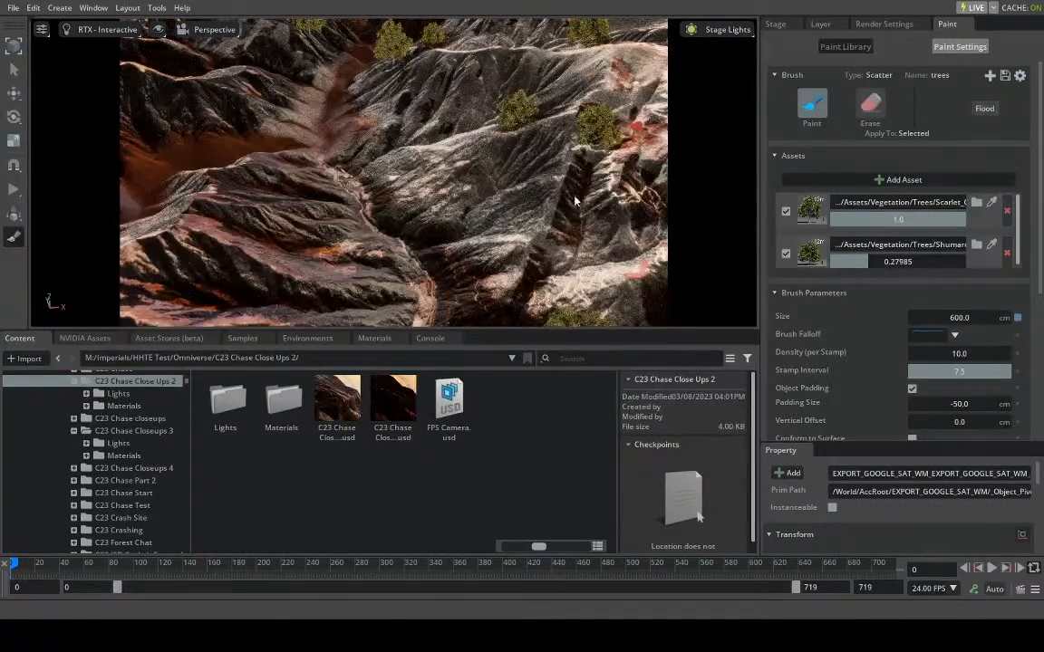
right_drag(536, 197, 506, 182)
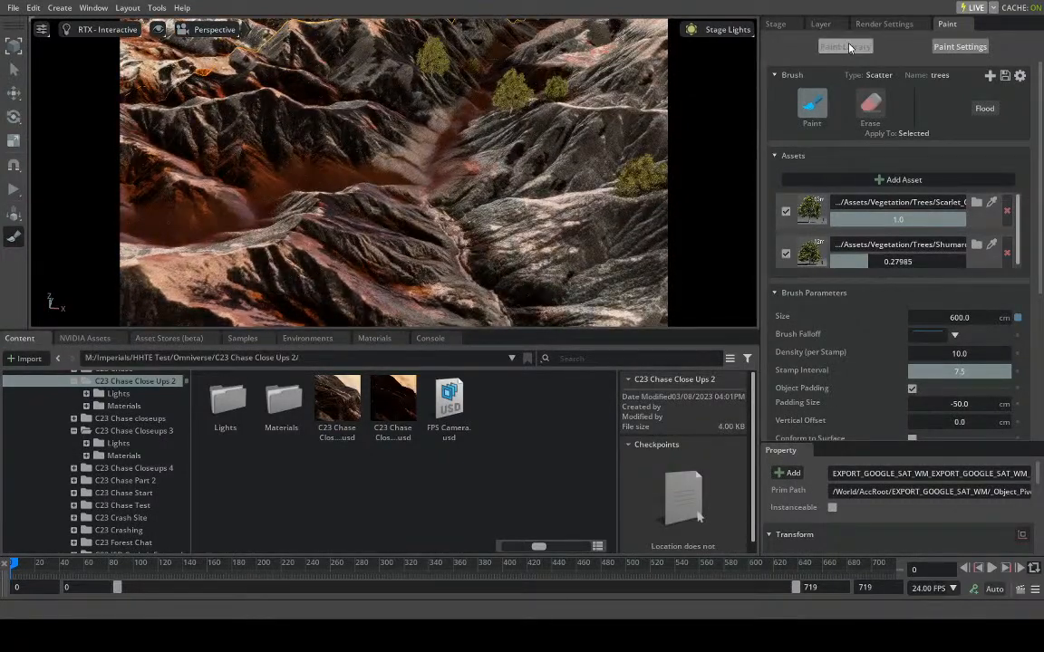
- Make the parent EXPORT_GOOGLE_SAT_WM terrain the paint target and stamp a tree on the ridge beside the valley floor
click(845, 46)
click(959, 46)
click(775, 24)
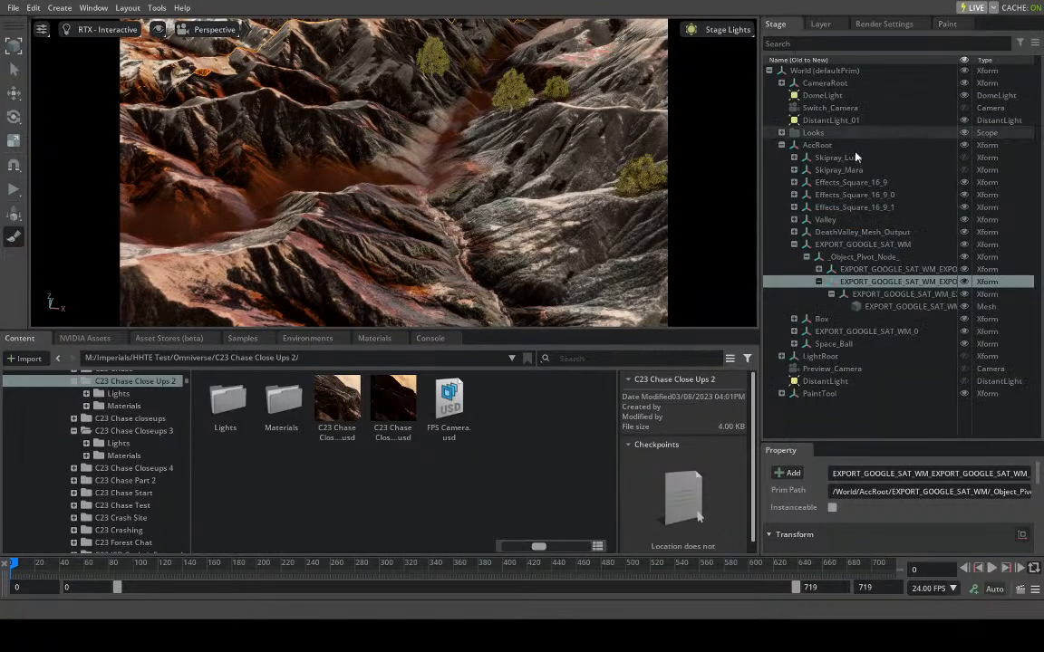
click(847, 247)
click(946, 23)
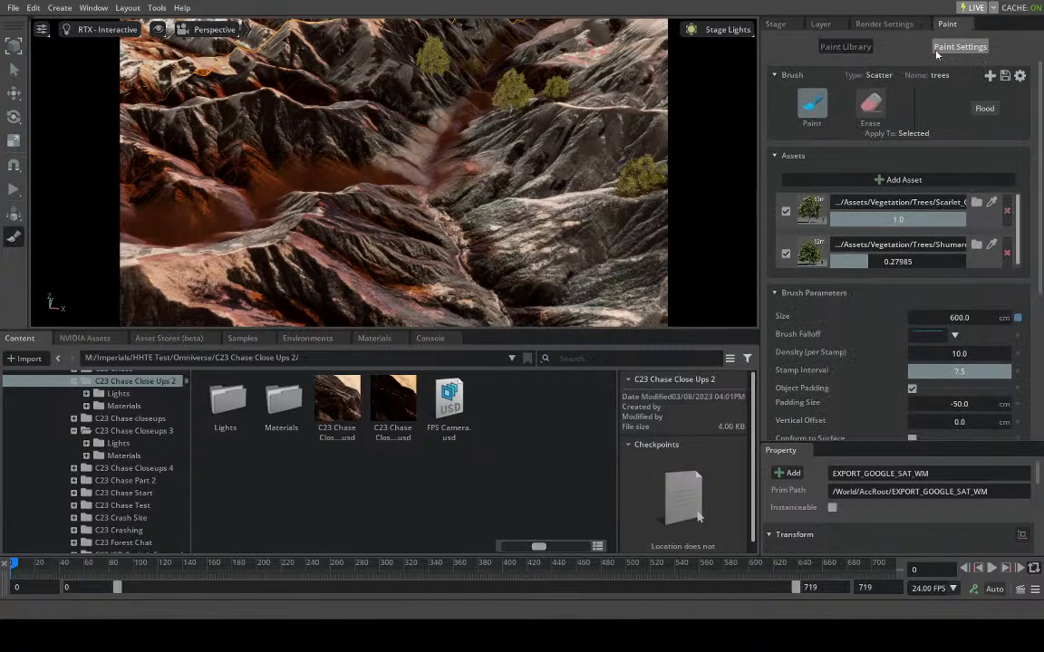
click(814, 114)
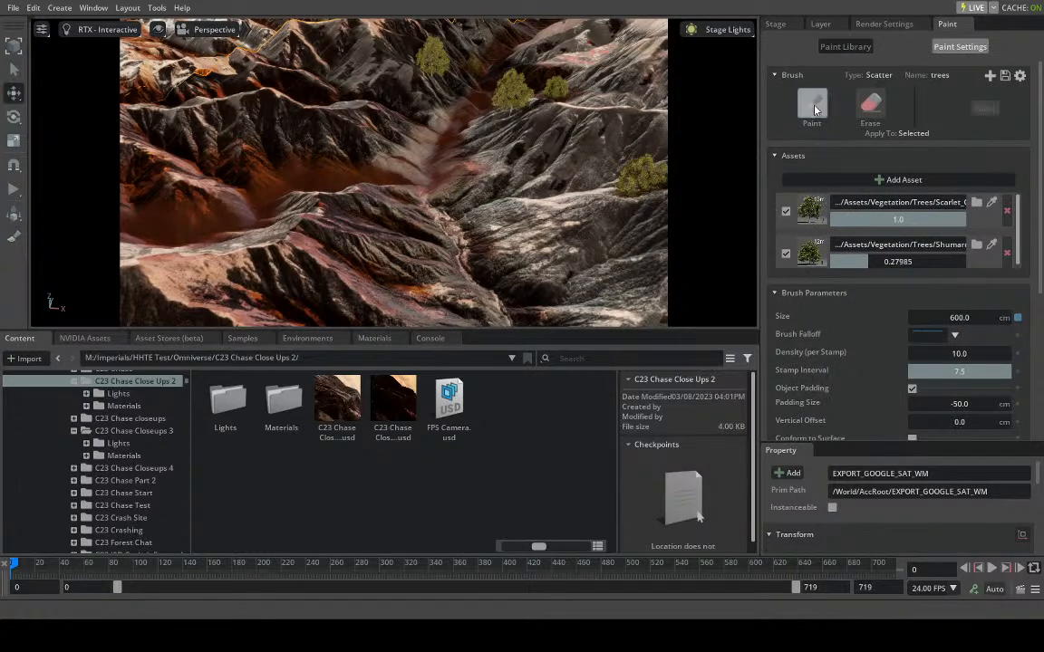
click(341, 190)
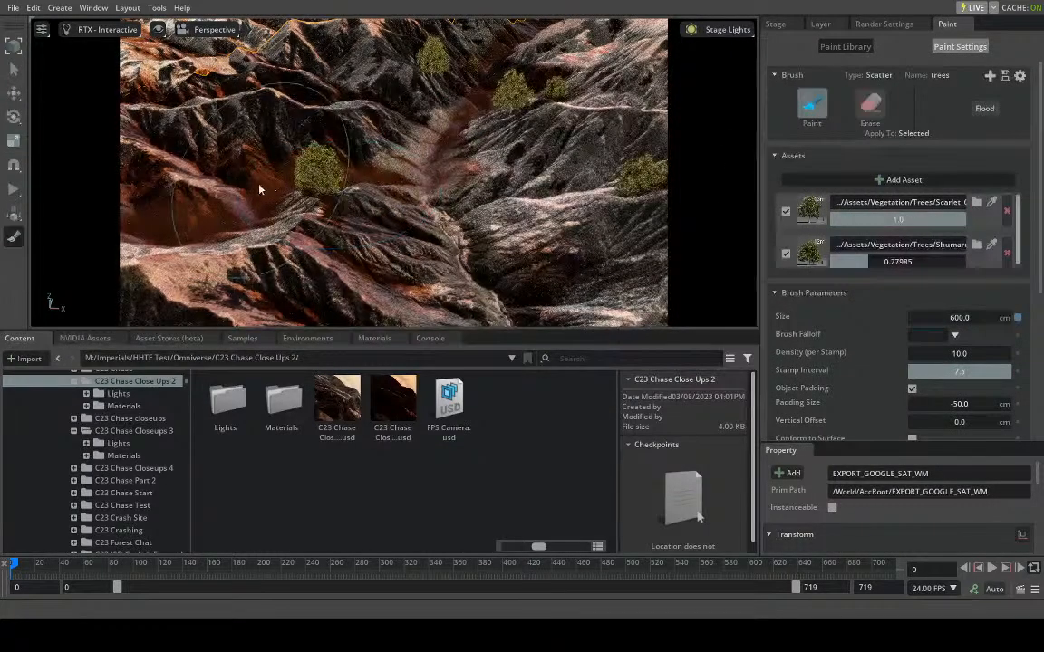
- Set the brush's density per stamp to 40 and stamp the bare slope across the valley
drag(962, 358, 965, 358)
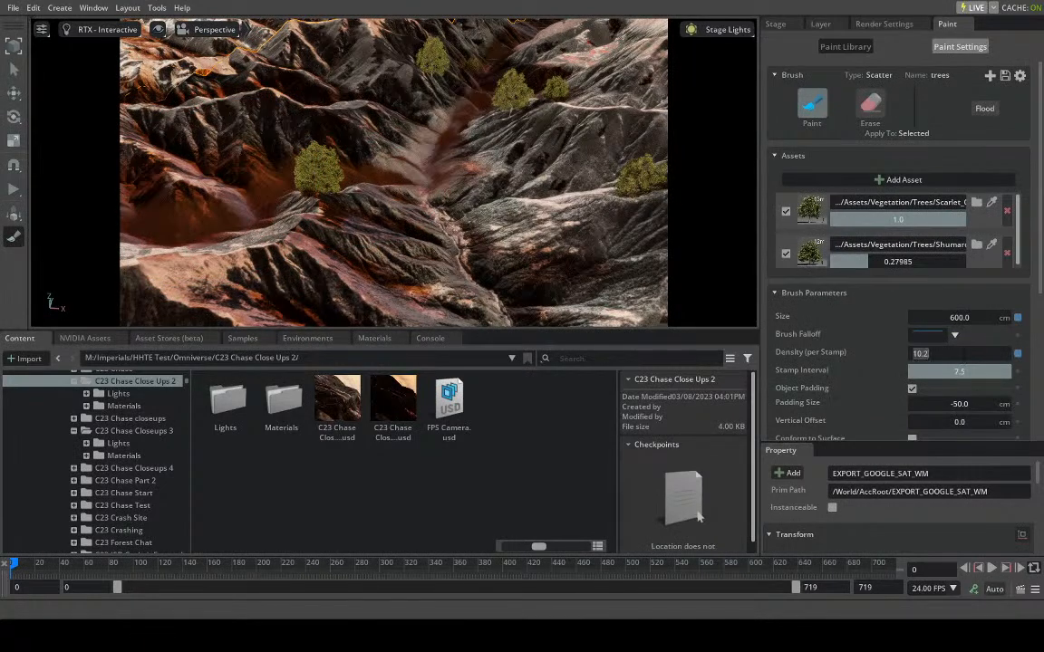
text(50)
key(Return)
click(958, 356)
text(40)
key(Return)
click(559, 210)
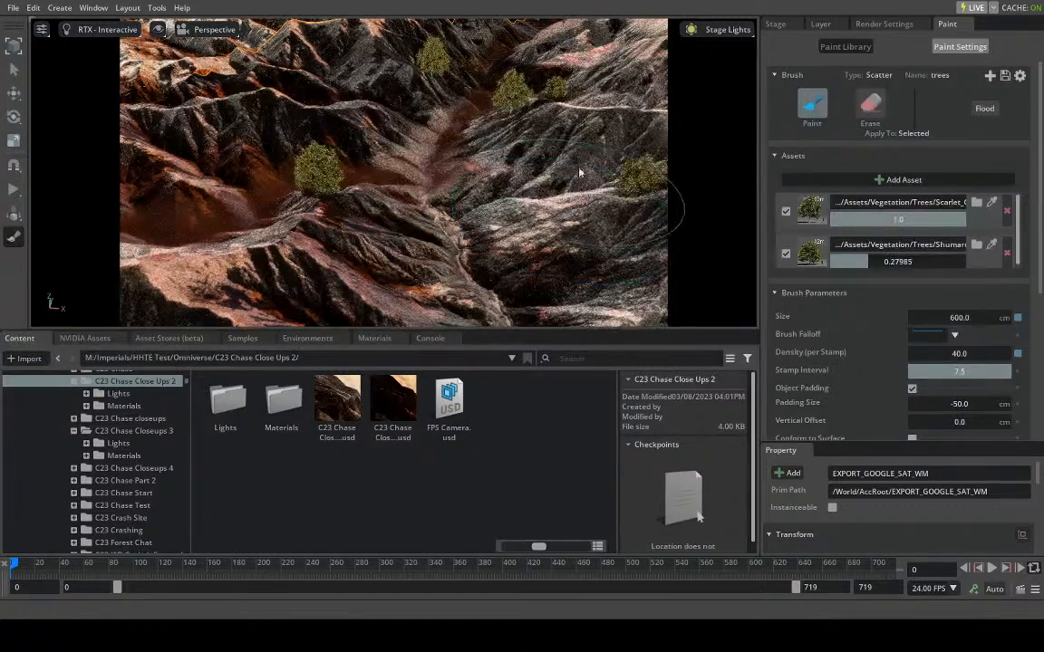
- Stamp trees on the slopes across the valley and around the foreground ravine with the scatter brush
click(582, 158)
click(539, 250)
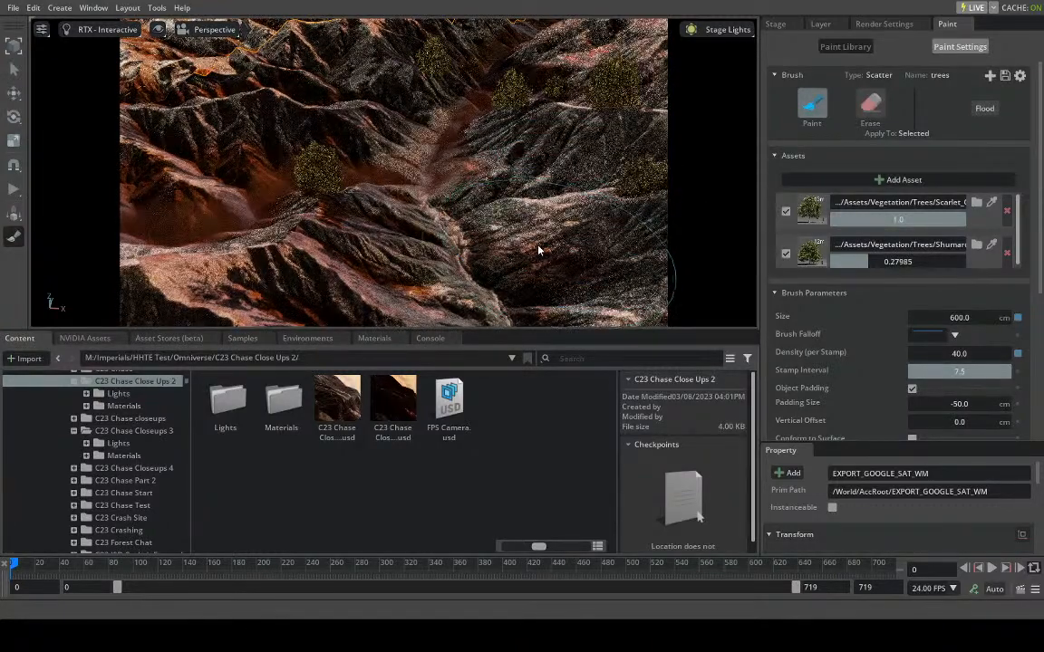
click(442, 278)
click(443, 245)
right_drag(443, 244, 469, 281)
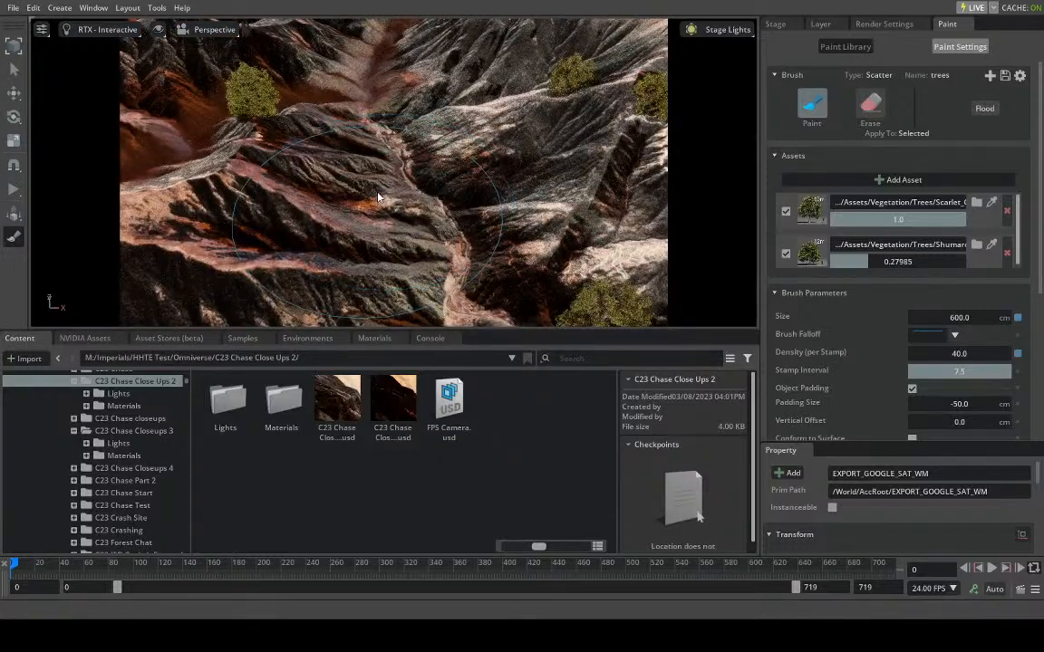
scroll(379, 198, down, 3)
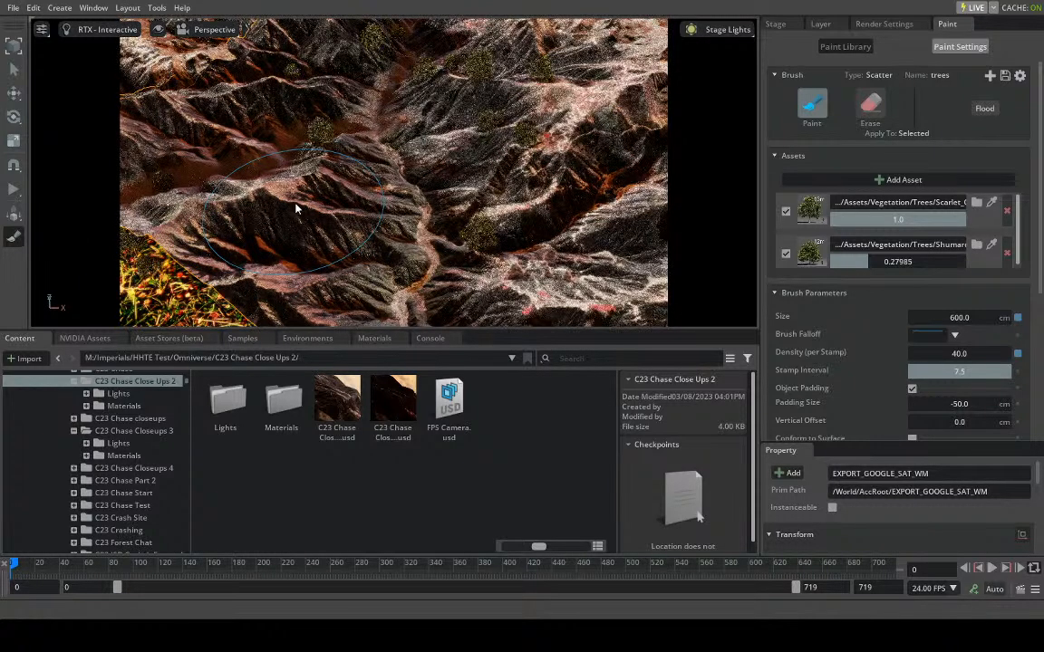
- Paint trees along the far end of the valley and over the slopes on both sides of it
alt+drag(55, 191, 252, 184)
mouse_move(344, 187)
alt+mouse_down()
mouse_move(302, 186)
mouse_move(339, 146)
mouse_move(382, 136)
alt+mouse_up()
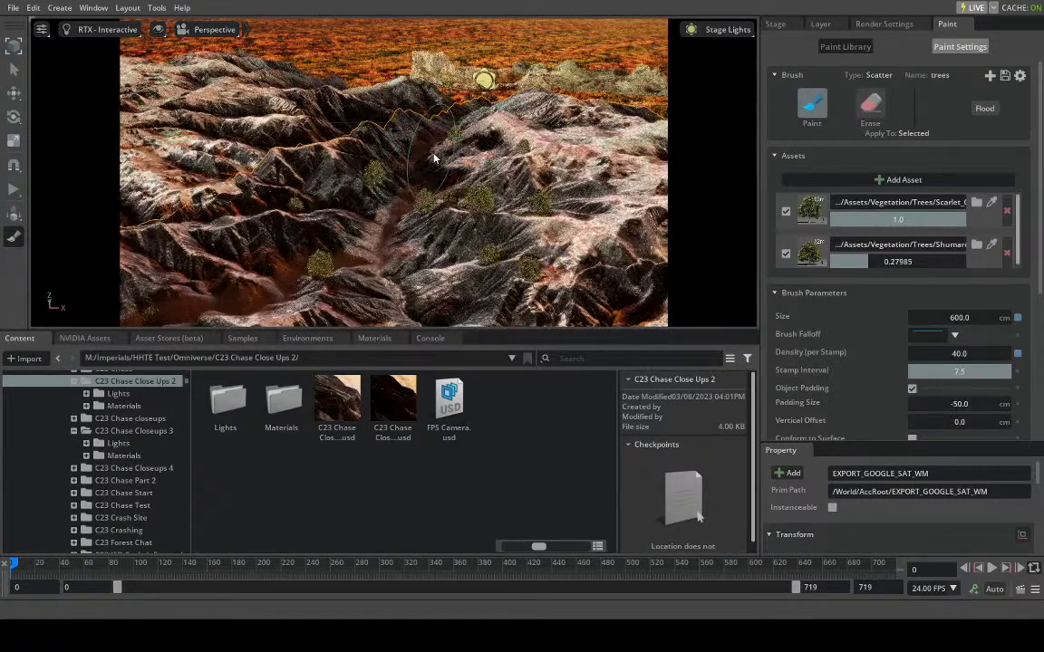
mouse_move(423, 157)
mouse_down()
mouse_move(398, 160)
mouse_move(378, 223)
mouse_up()
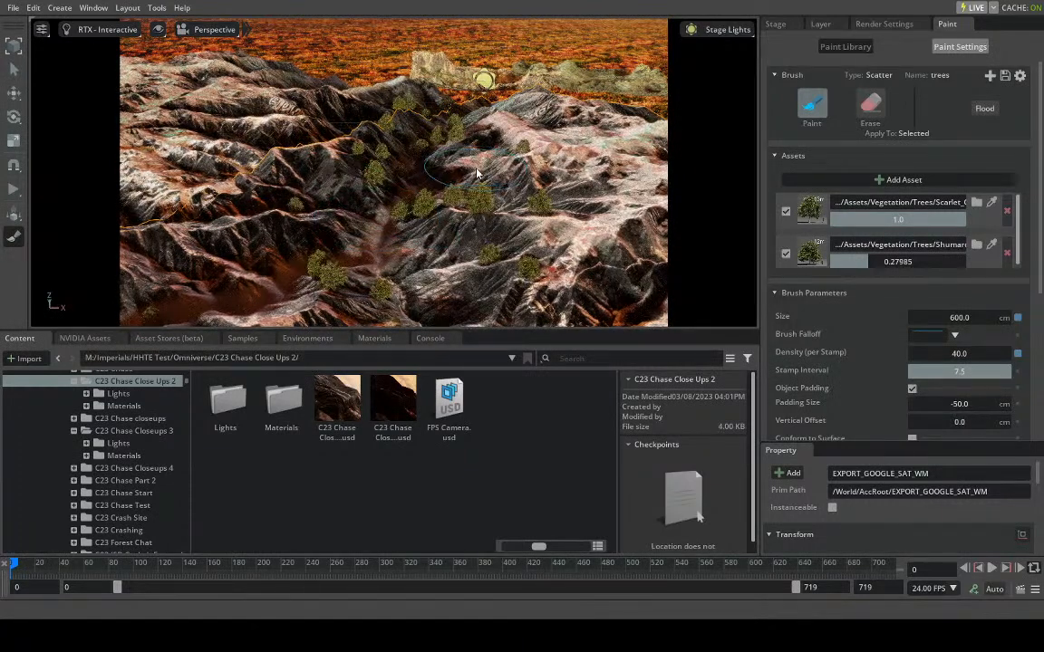
drag(477, 171, 464, 187)
click(441, 143)
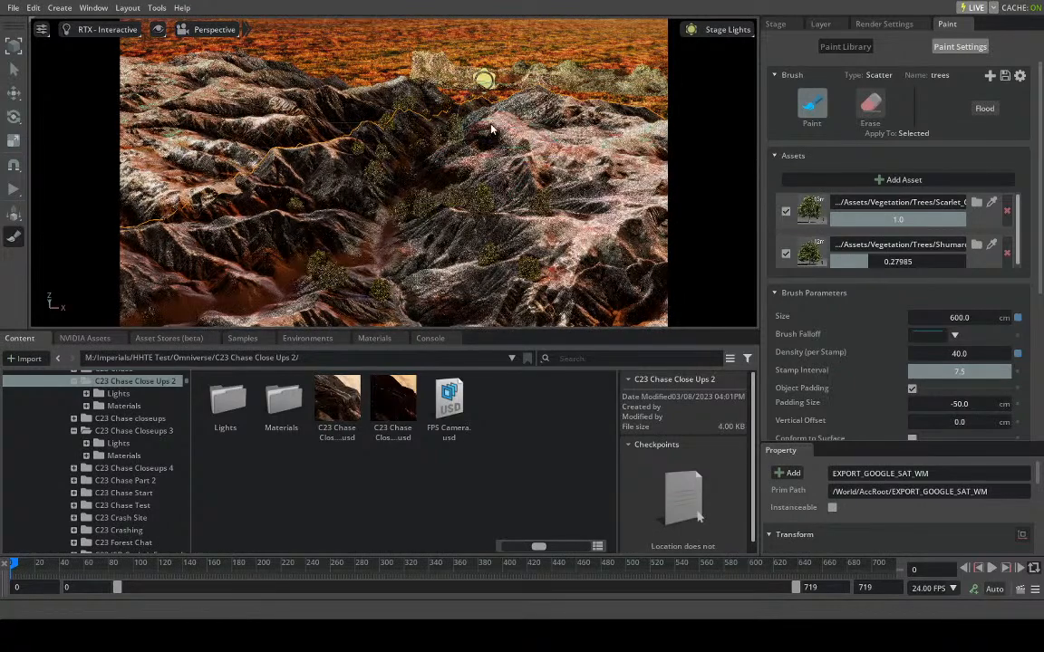
click(488, 140)
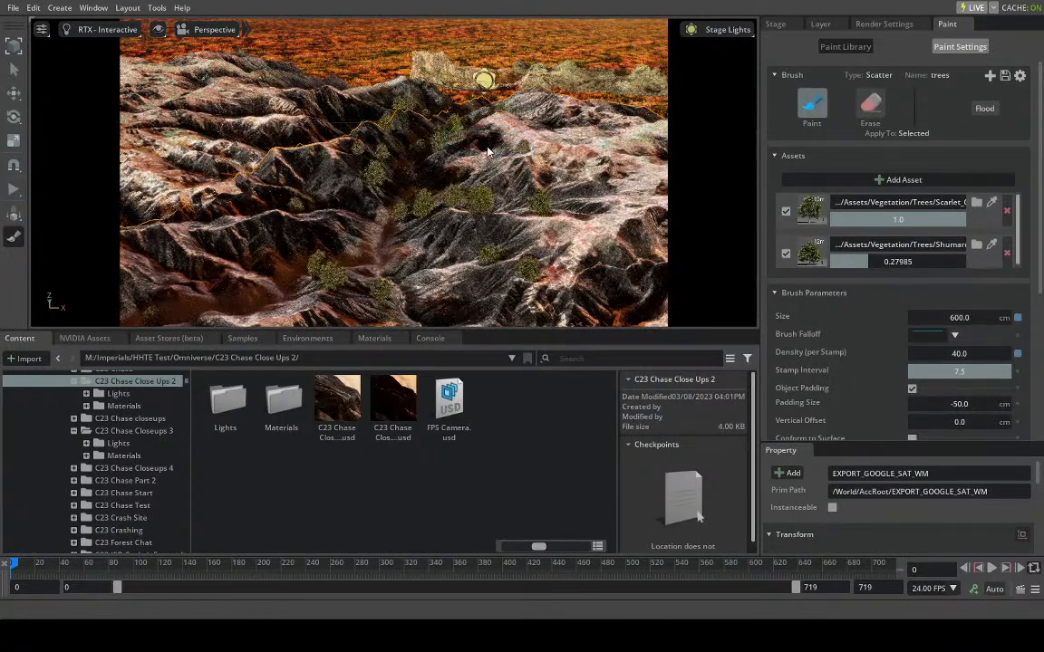
click(480, 177)
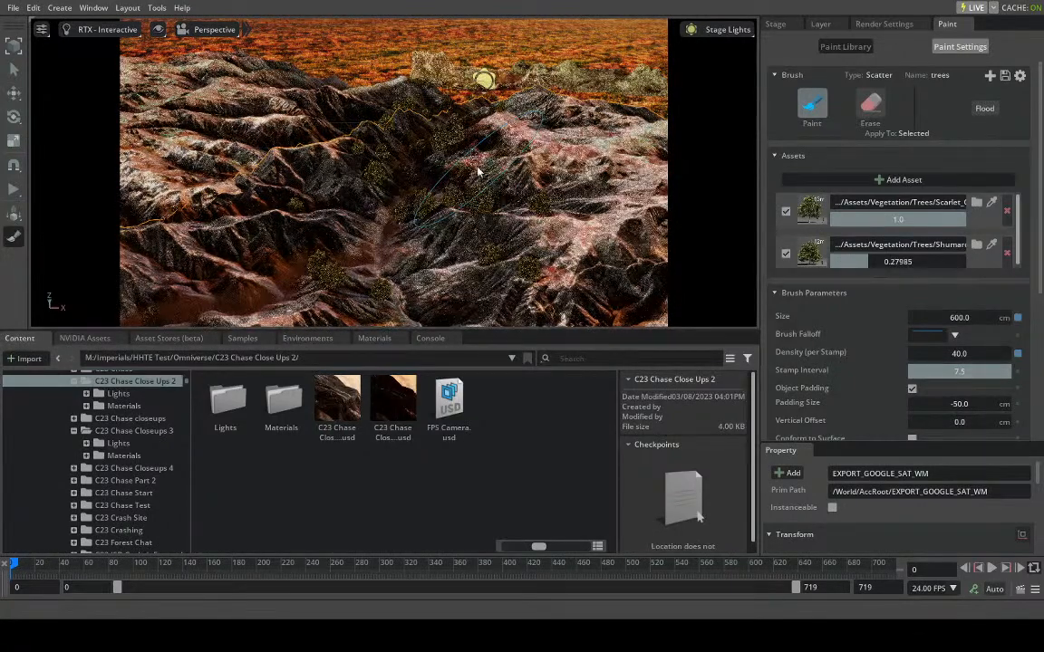
click(457, 163)
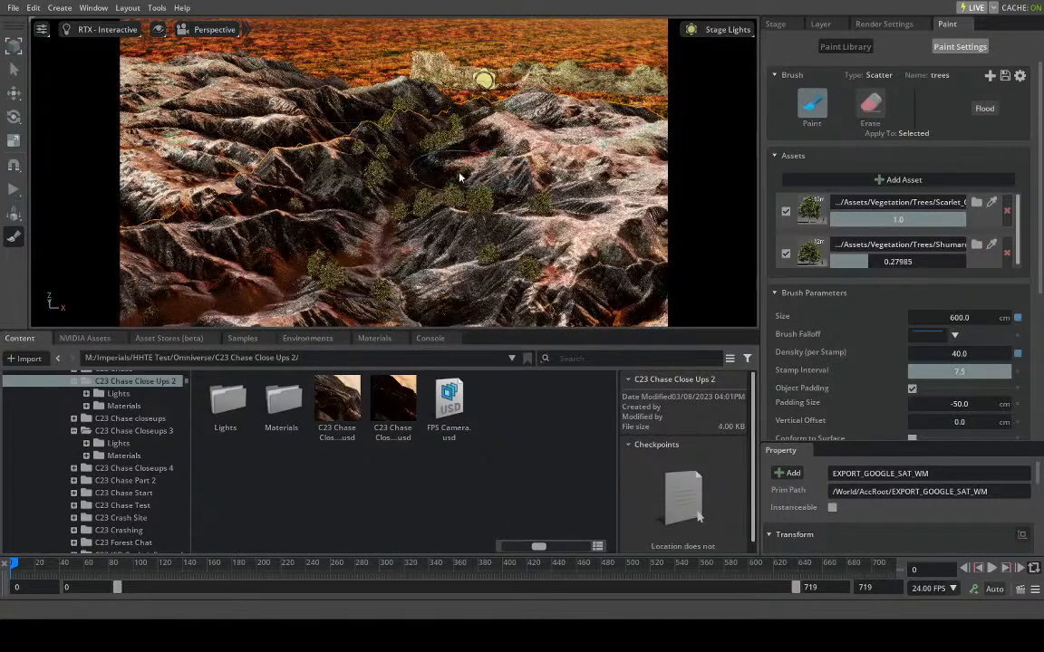
- Stamp more trees on the ridges and valley floor between the grassy edge and the central valley
click(347, 231)
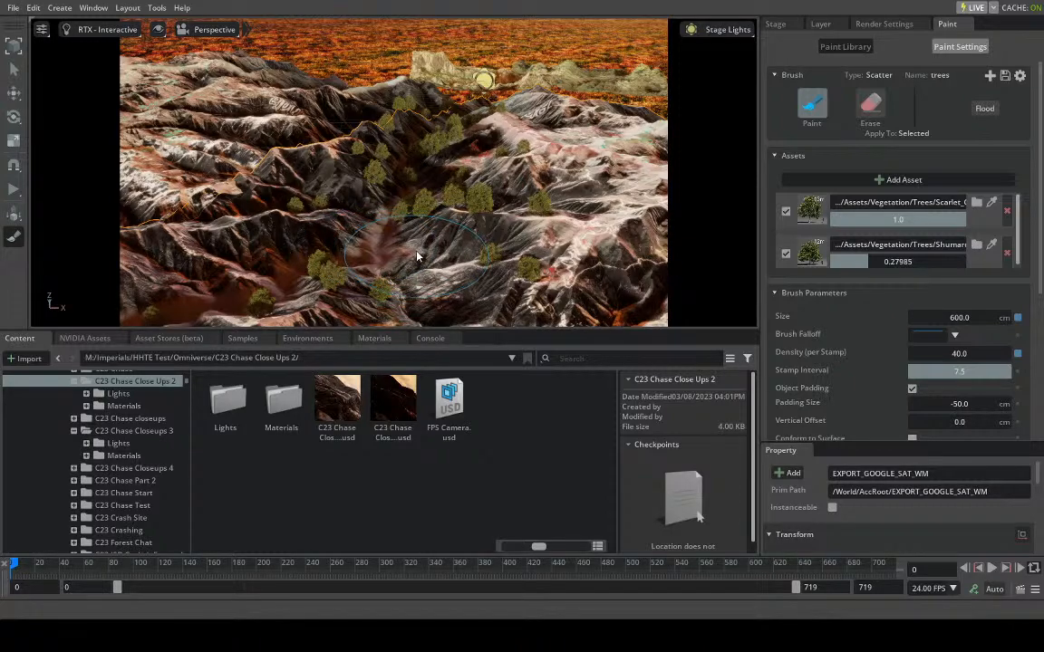
click(275, 278)
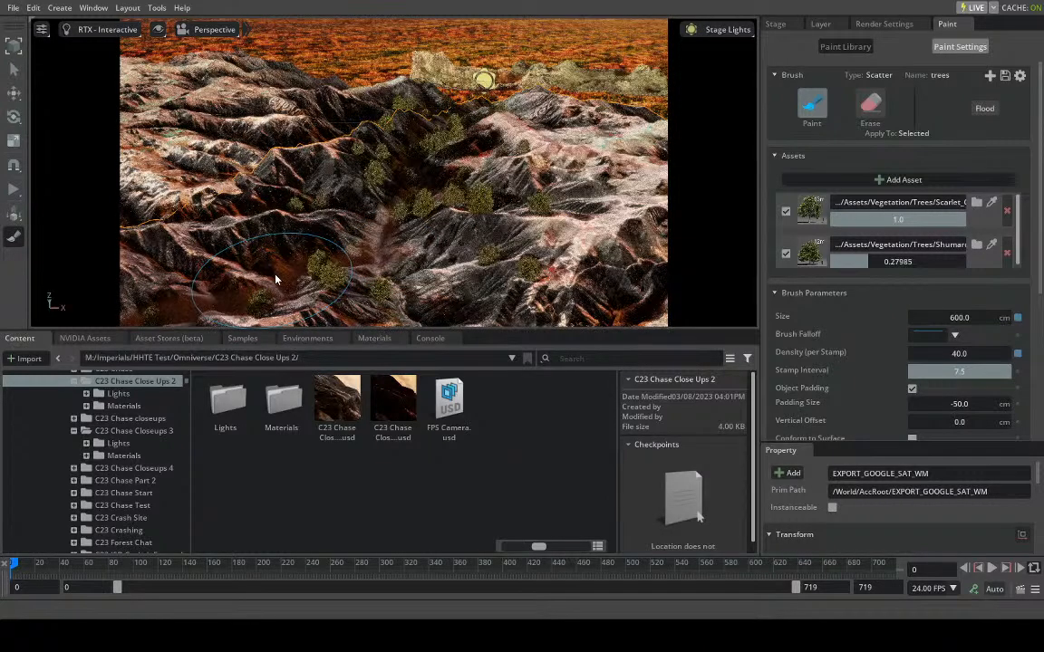
right_drag(271, 285, 232, 306)
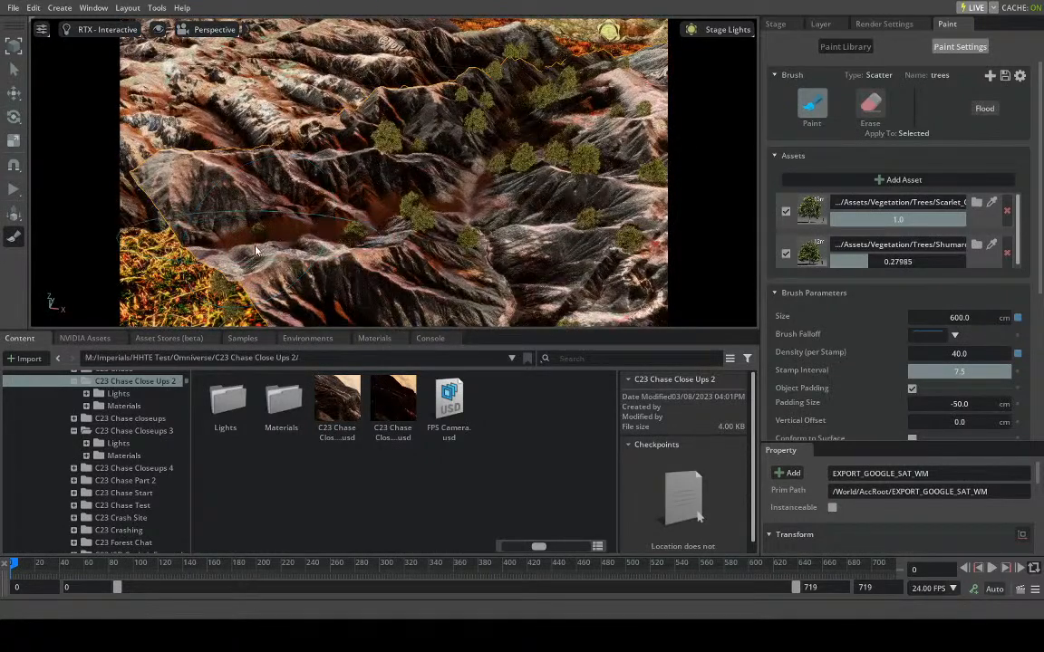
click(270, 249)
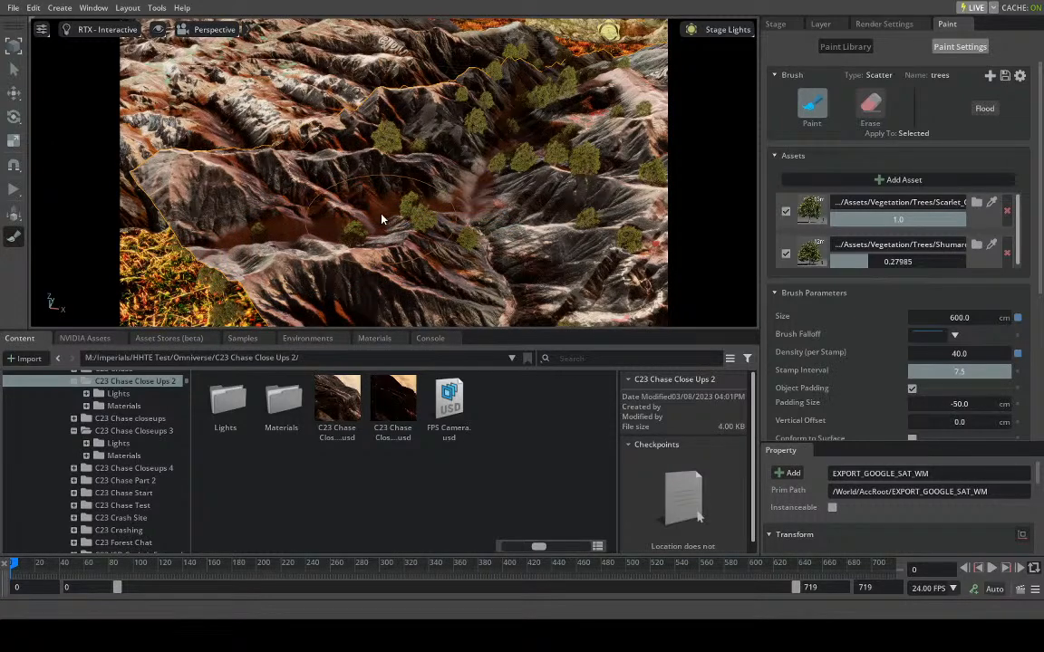
click(469, 199)
click(471, 190)
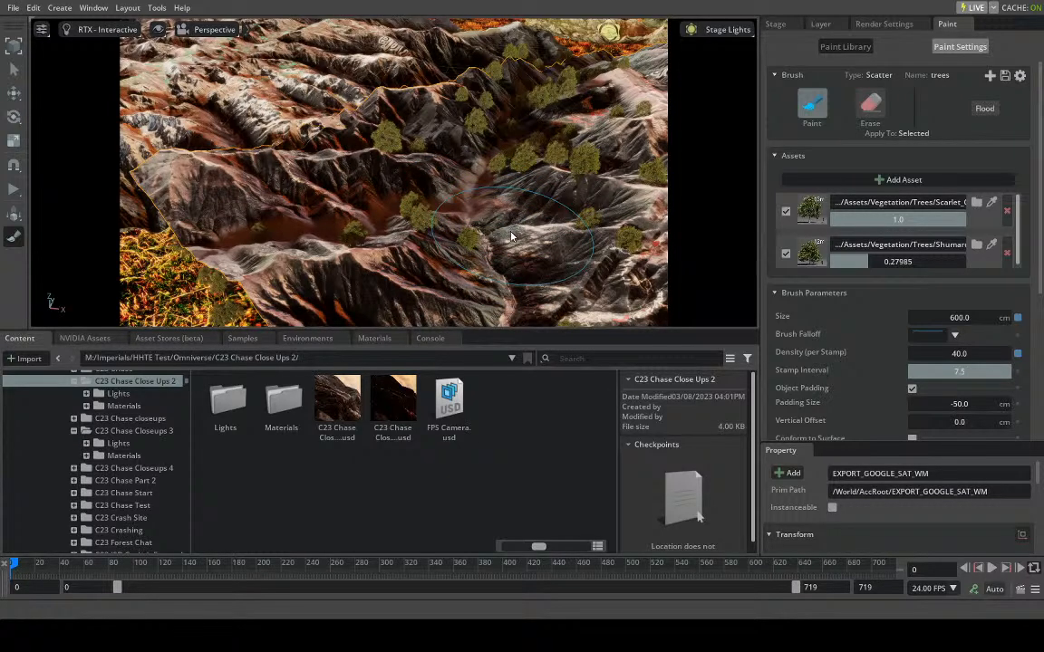
click(570, 270)
click(363, 174)
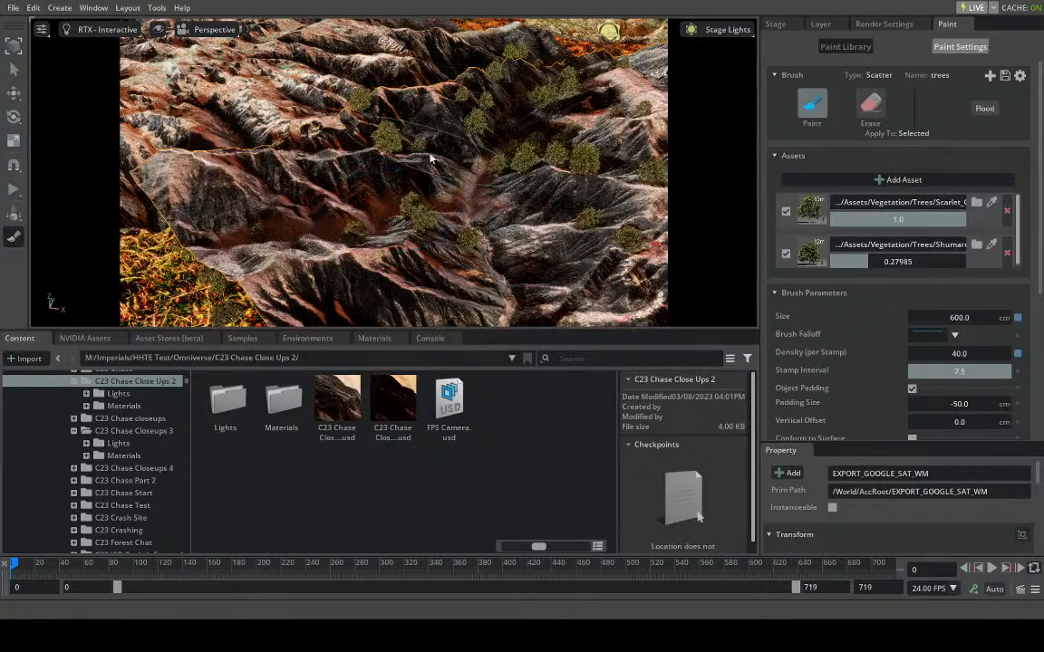
- Inspect the tree coverage on the valley slopes and stamp the bare ridge next to the grassy plain
scroll(420, 193, up, 3)
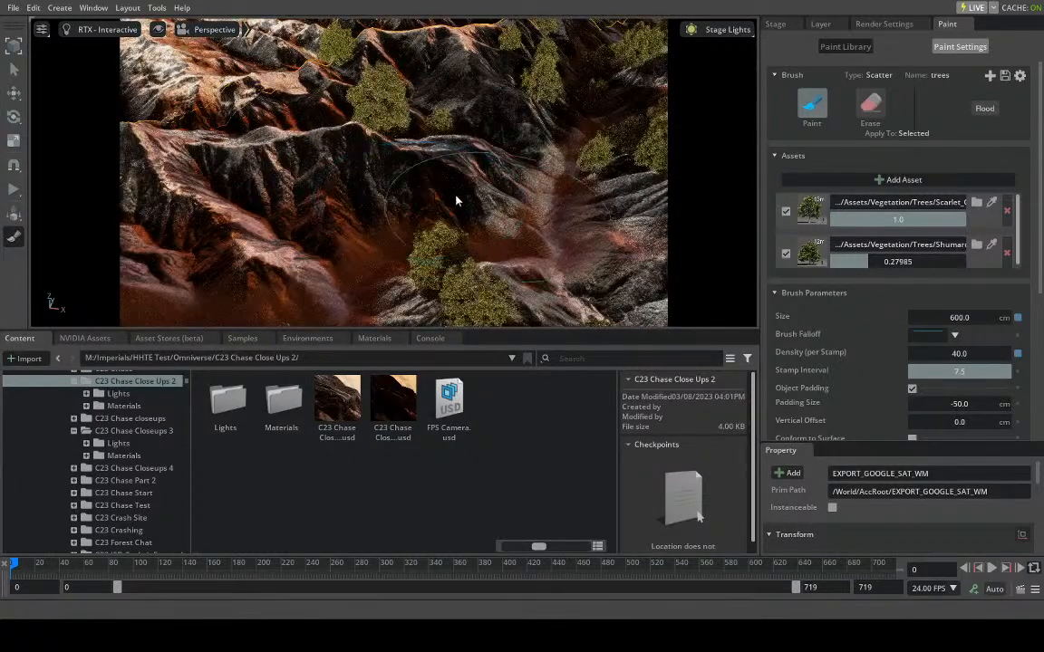
scroll(467, 201, up, 2)
right_drag(480, 201, 554, 207)
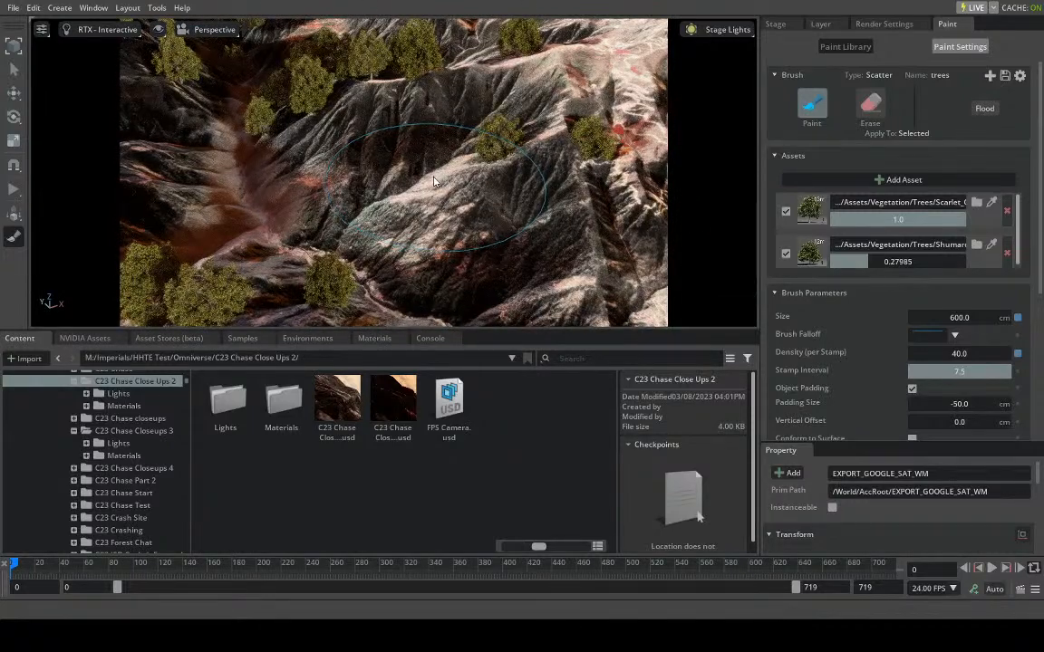
scroll(431, 182, down, 3)
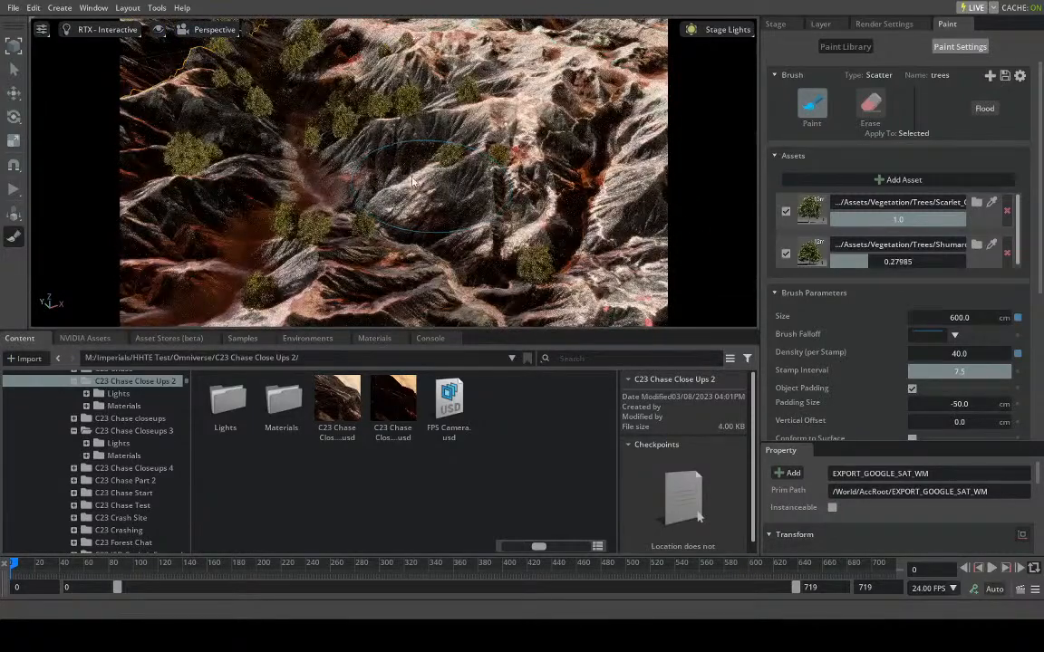
right_drag(396, 184, 296, 209)
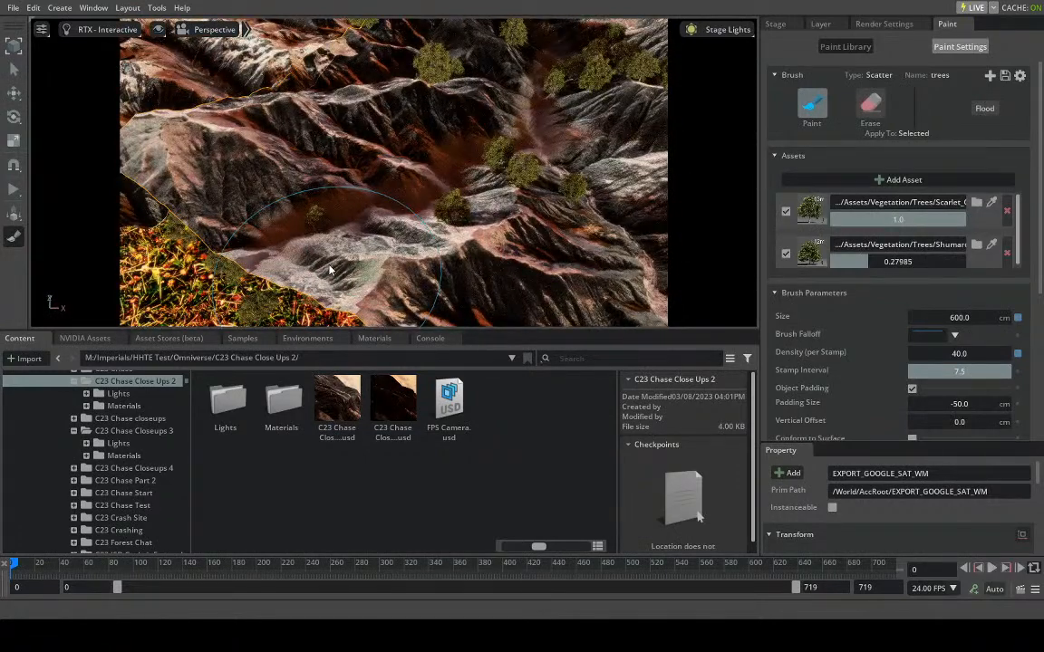
click(345, 237)
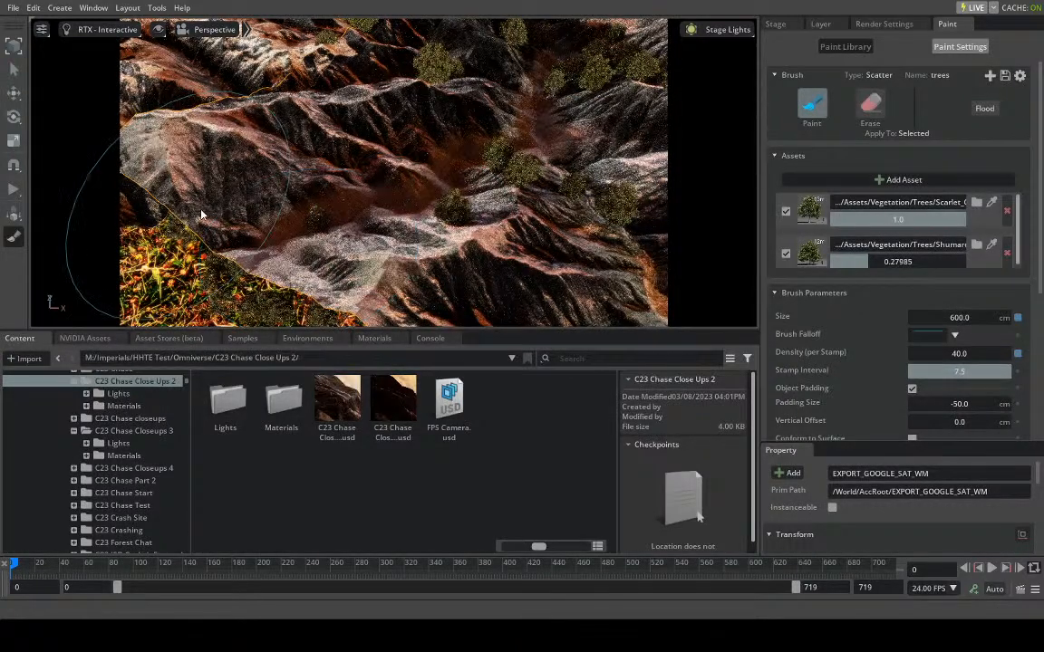
- Check the painted trees on the grassy plain beneath the terrain and delete the PaintTool prim holding all painted trees
scroll(310, 257, up, 10)
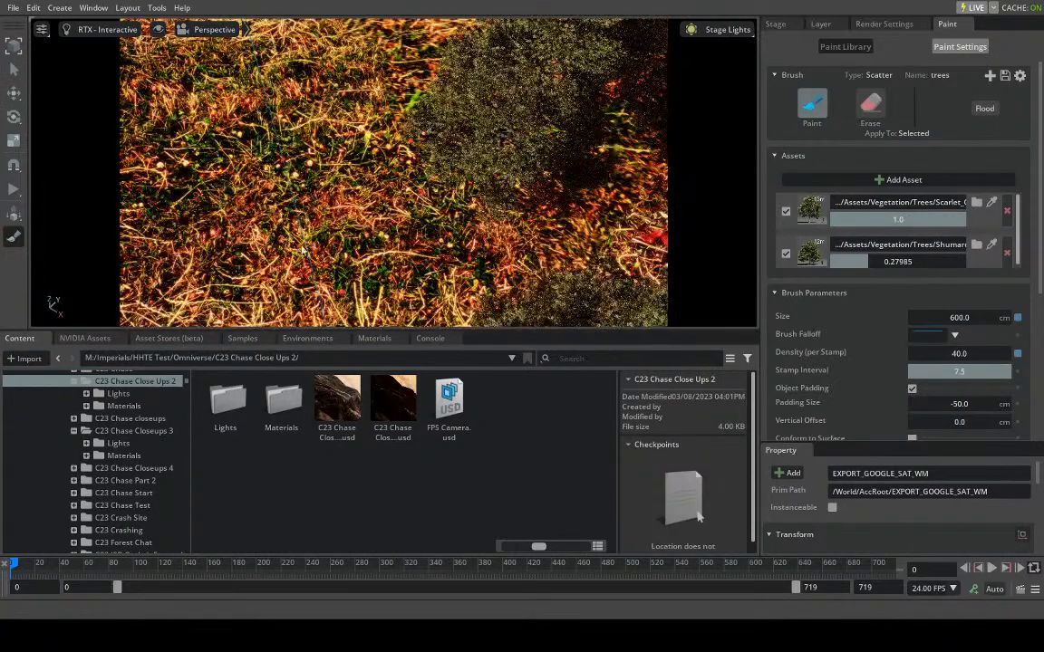
scroll(531, 159, up, 8)
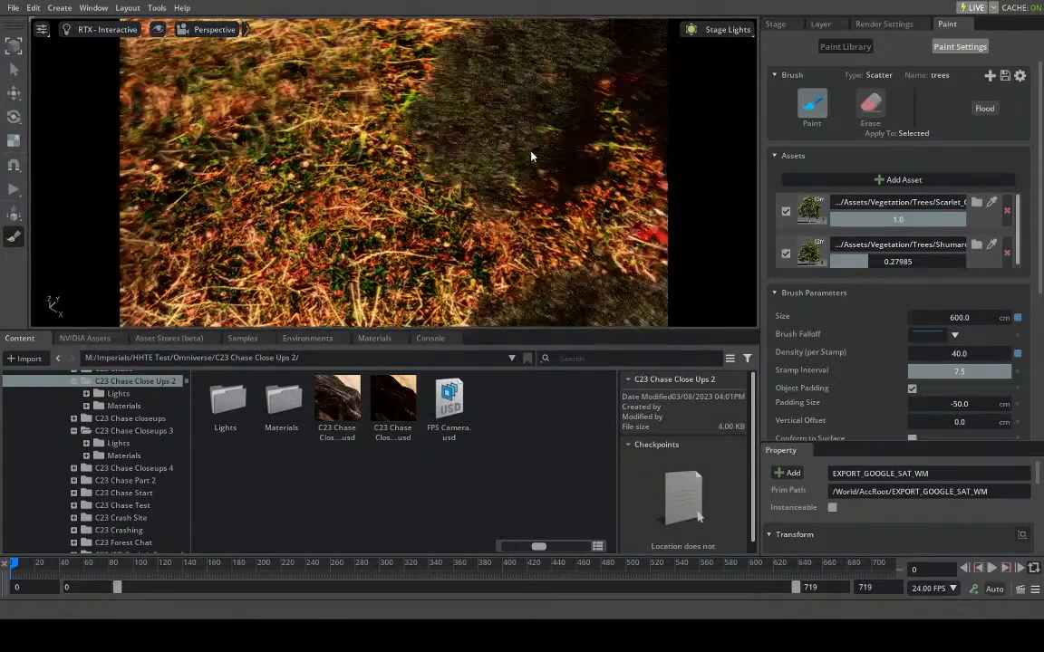
alt+drag(542, 128, 538, 134)
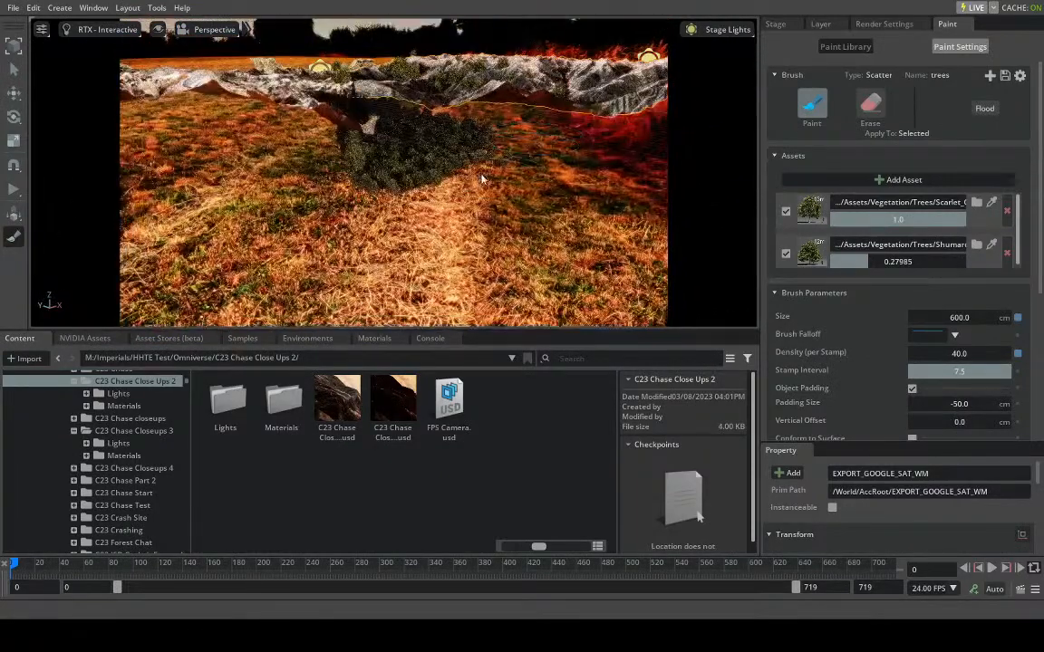
click(443, 193)
right_drag(448, 191, 451, 182)
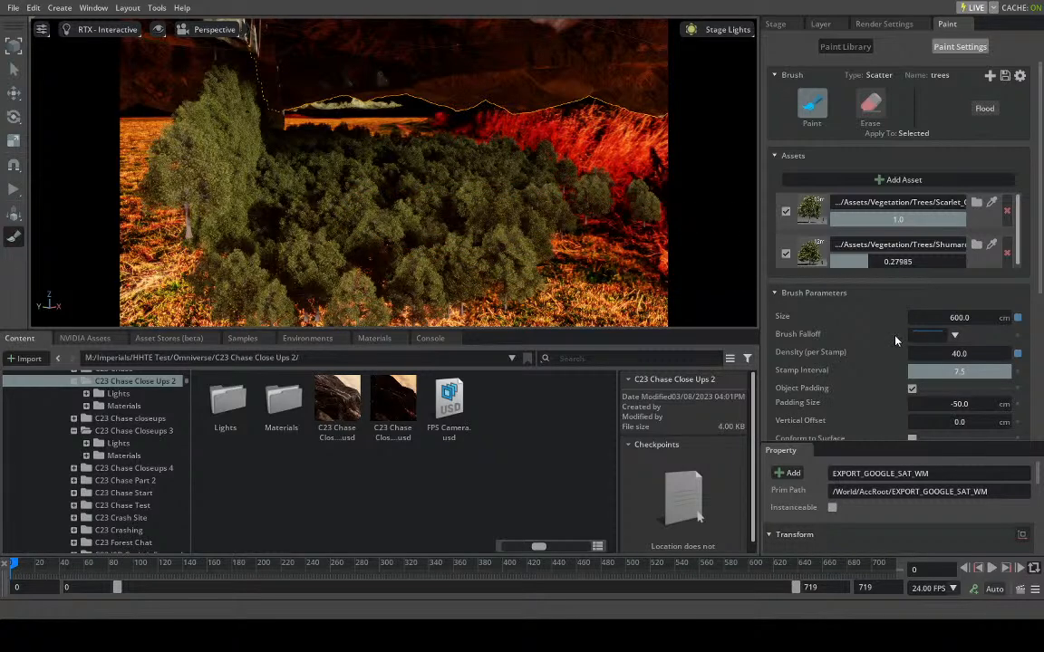
click(777, 23)
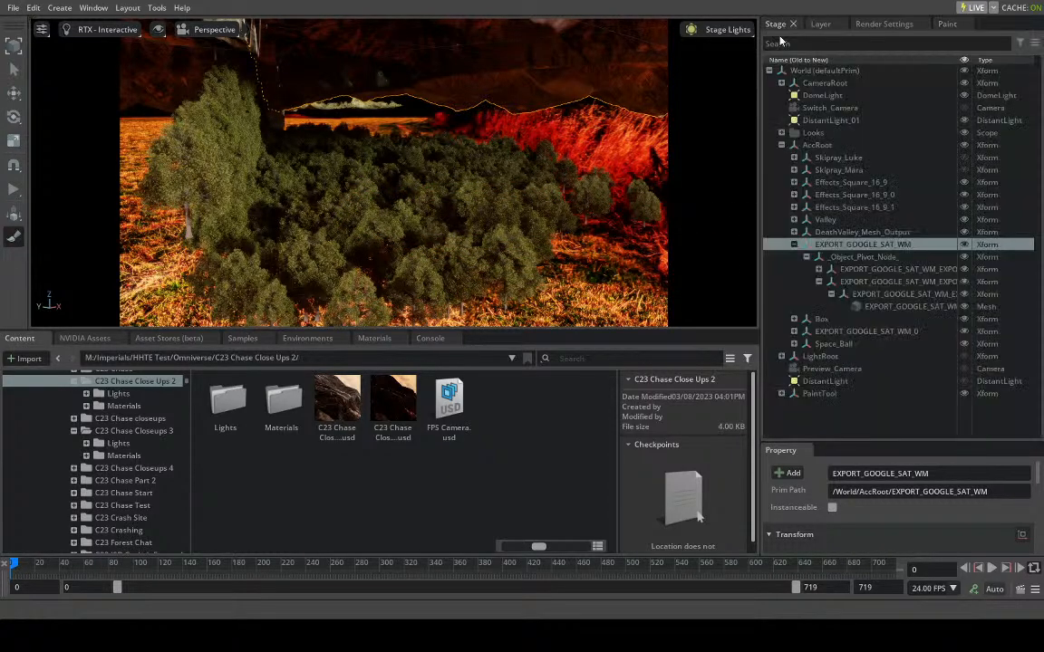
click(817, 393)
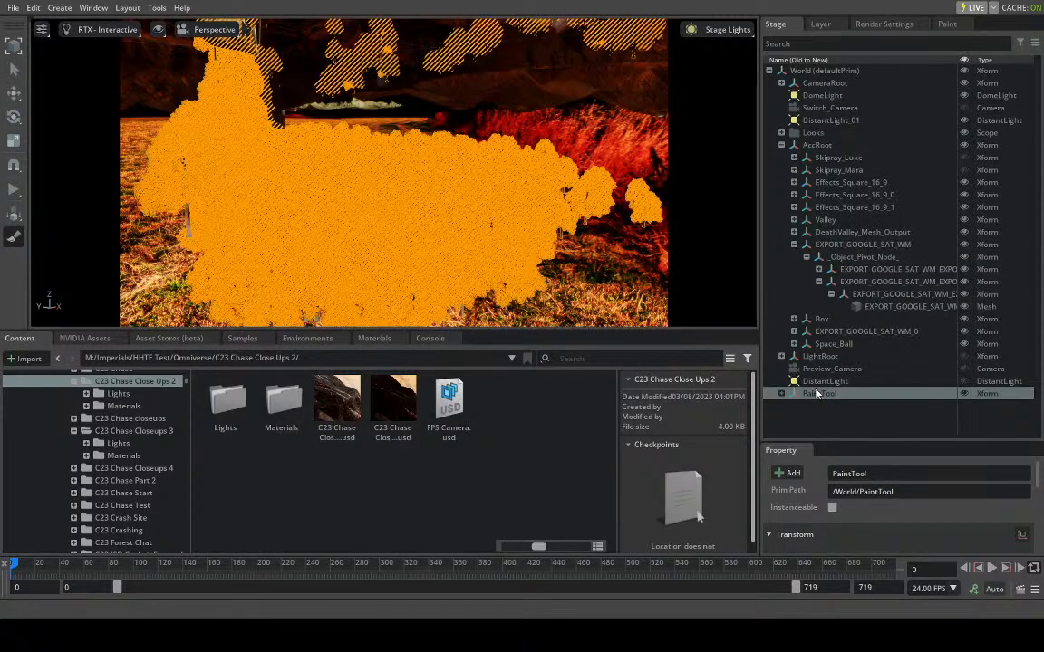
key(Delete)
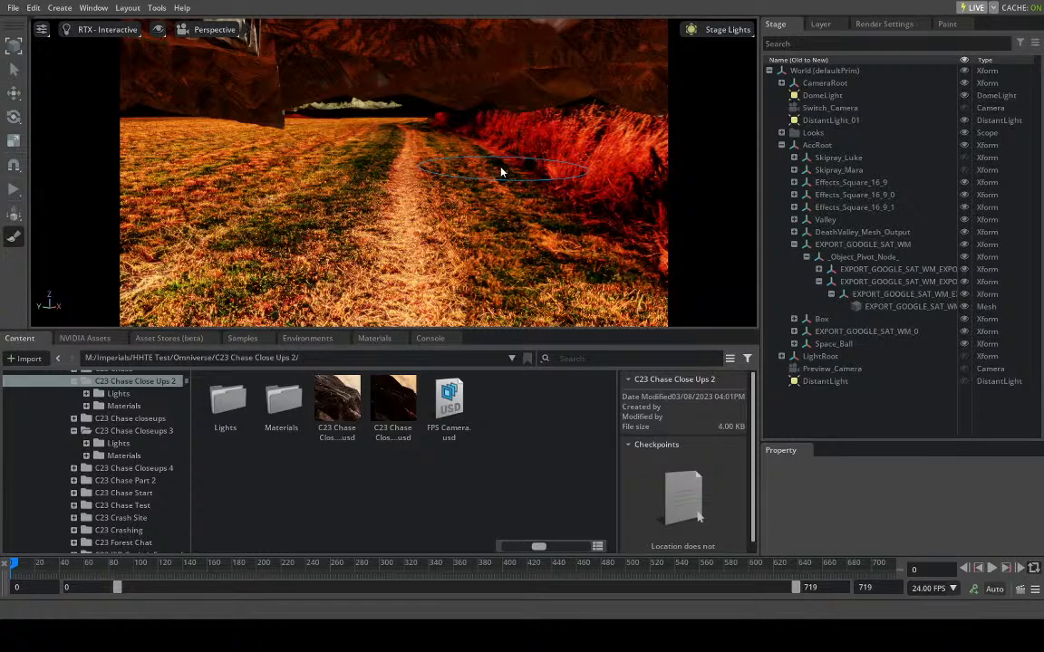
- Return to the scatter brush settings and set its vertical offset to 1200 cm for stamping trees on the terrain
scroll(454, 160, down, 3)
right_drag(454, 159, 469, 221)
scroll(449, 128, up, 3)
scroll(409, 226, down, 3)
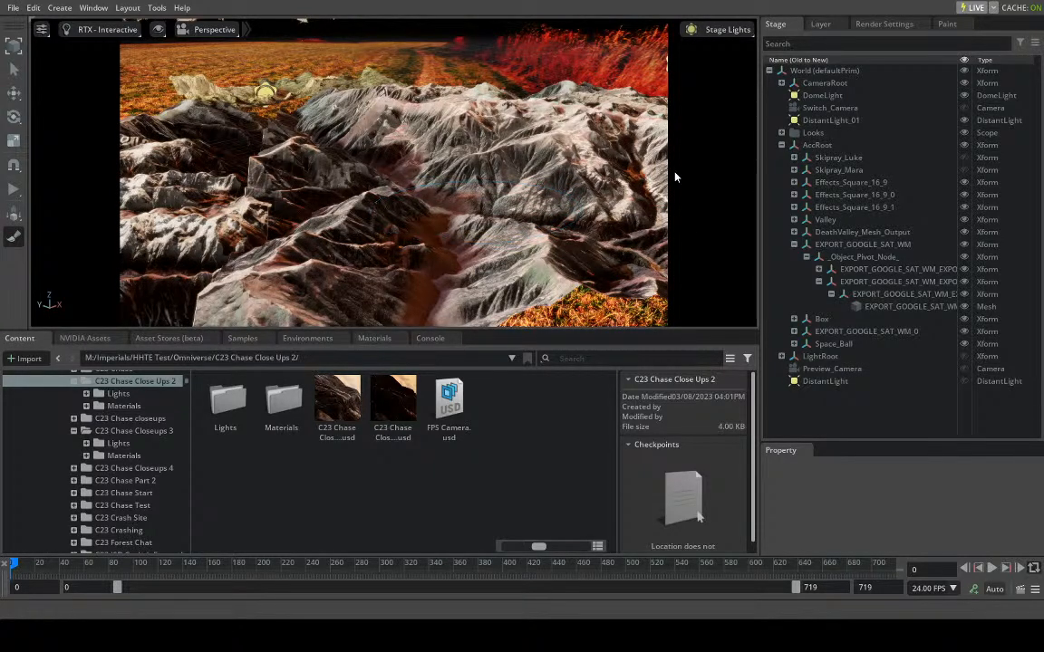
click(947, 25)
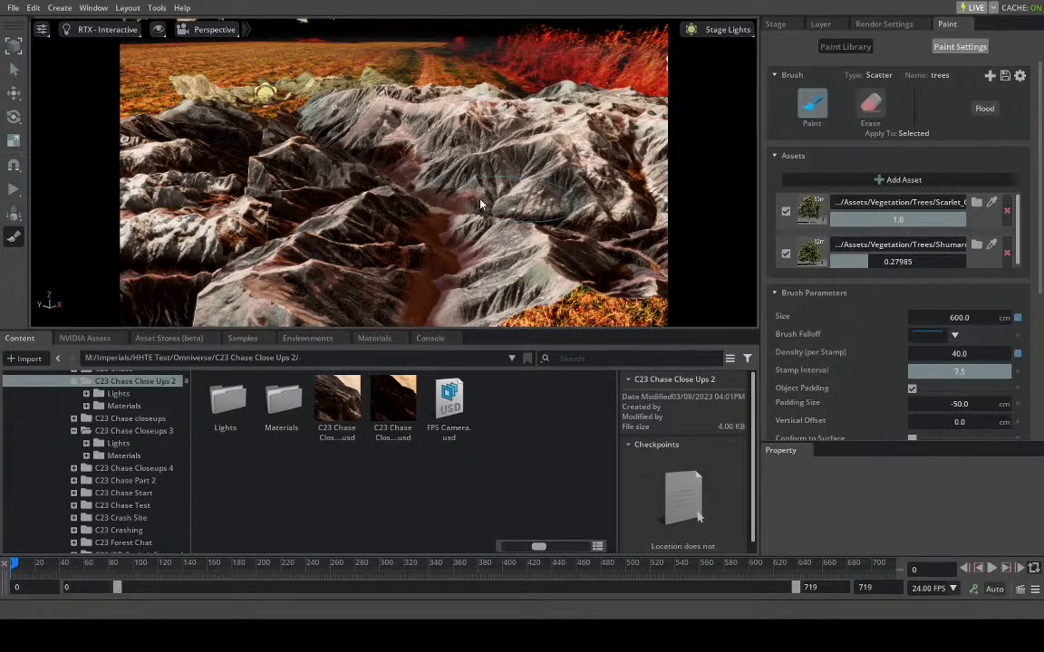
middle_drag(427, 252, 425, 253)
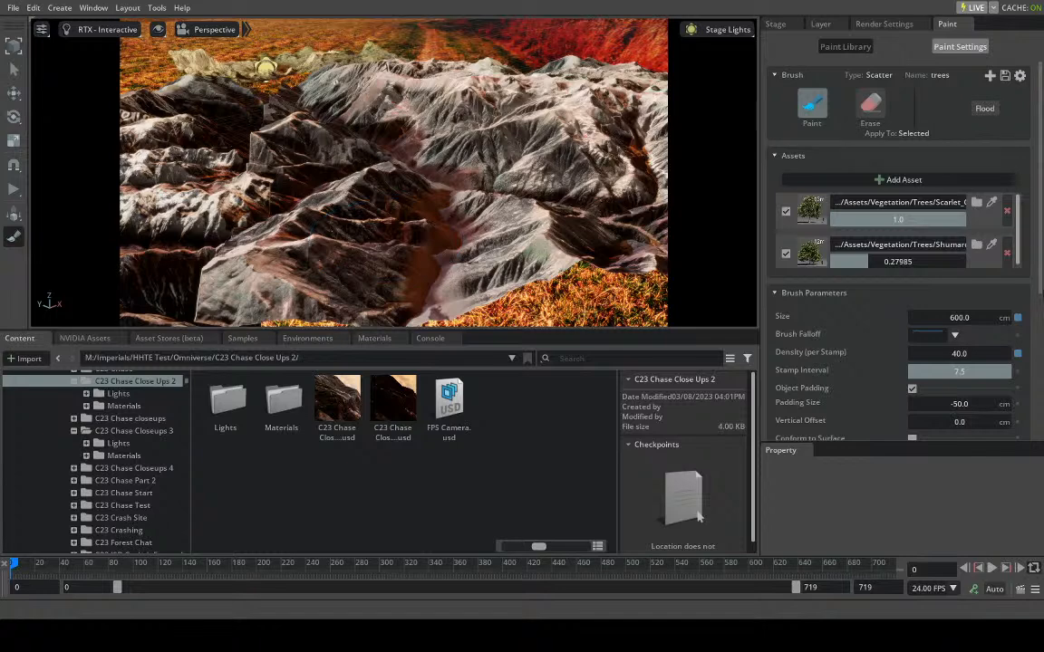
scroll(906, 419, down, 2)
click(958, 322)
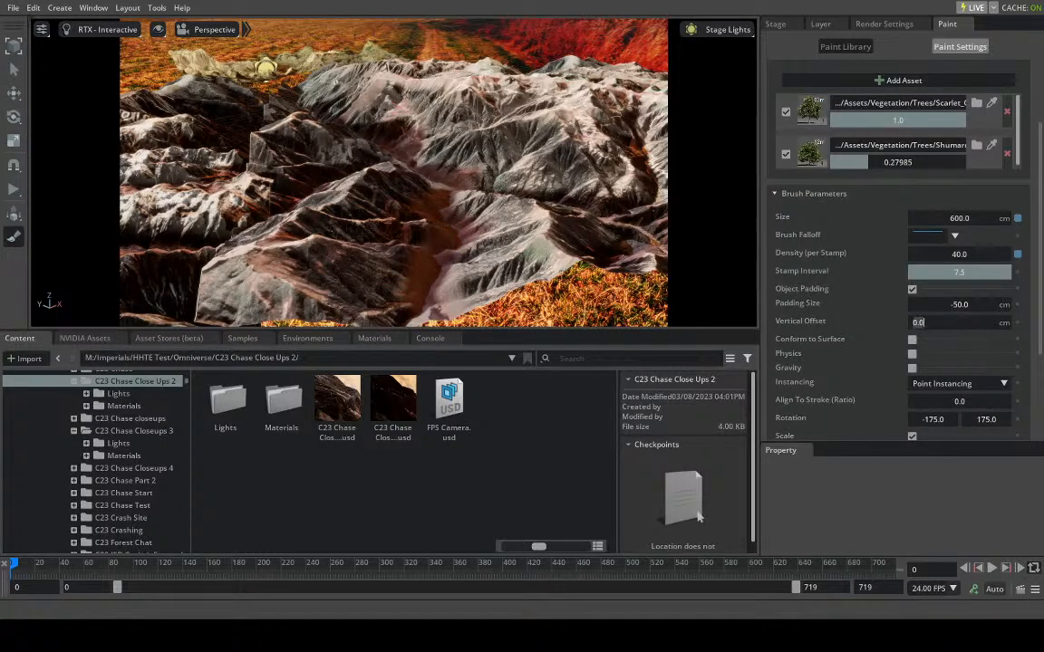
text(120)
key(Return)
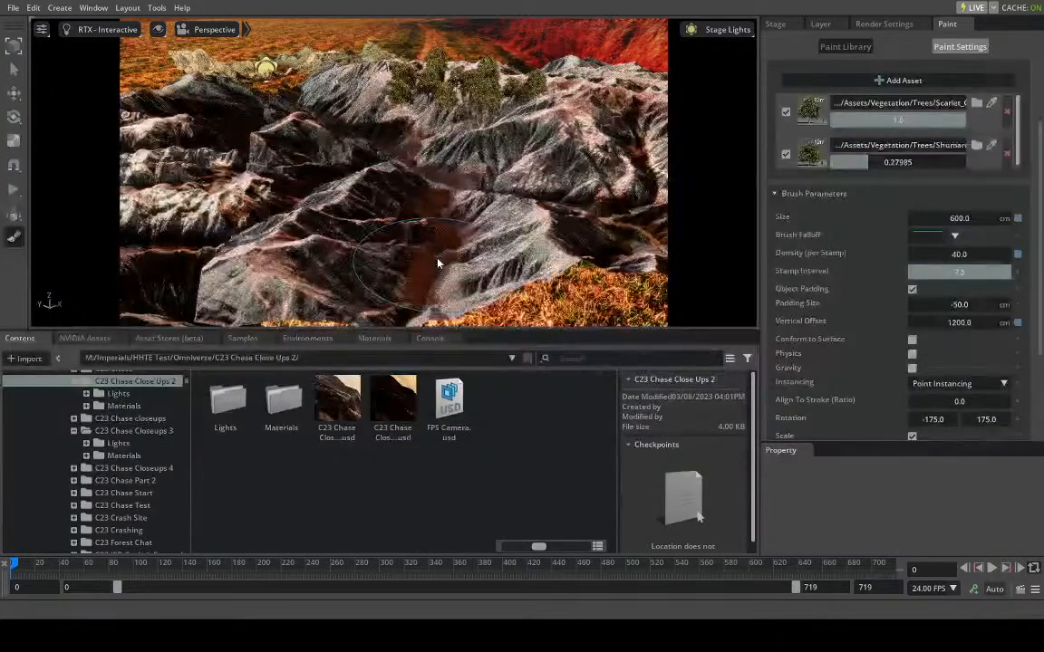
- Examine the height of the newly stamped trees relative to the terrain from a low angle
scroll(442, 267, up, 5)
scroll(447, 271, down, 5)
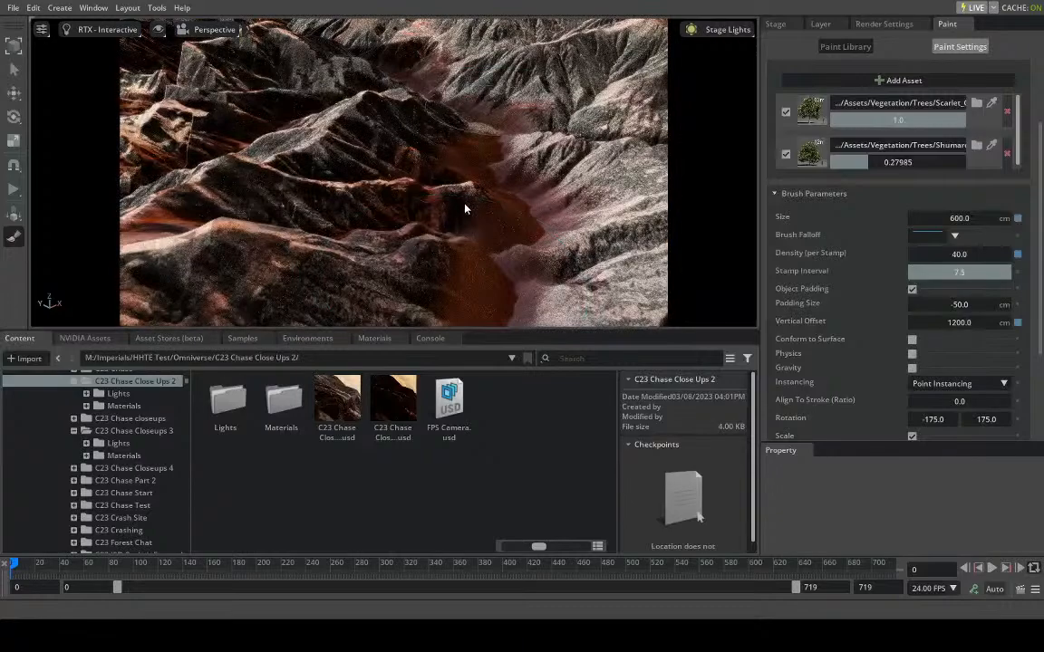
scroll(464, 185, down, 3)
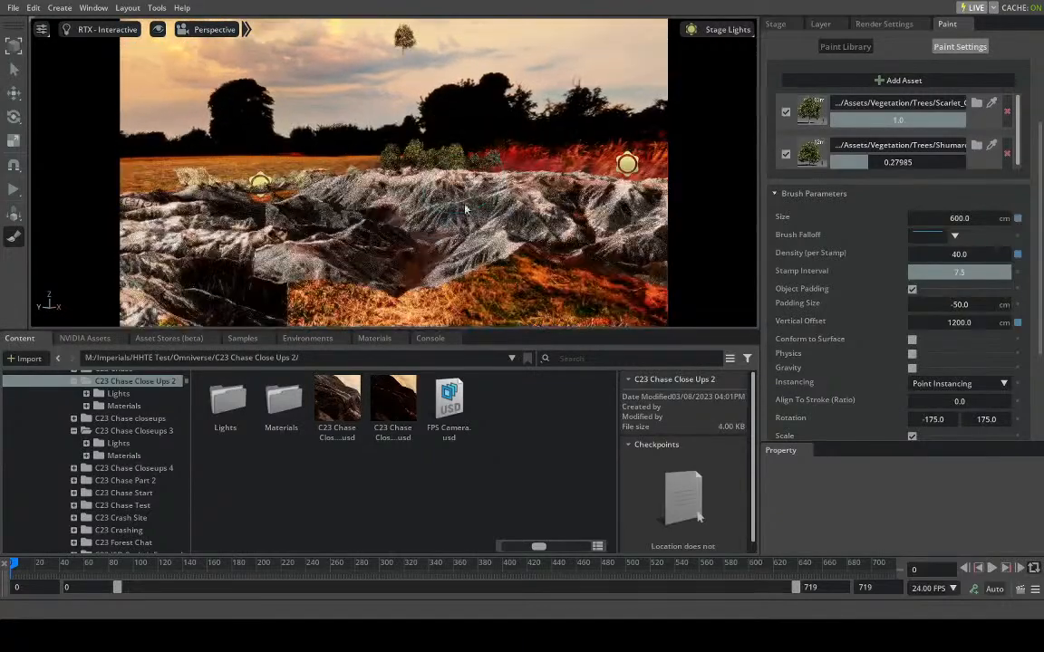
right_drag(447, 254, 447, 262)
scroll(447, 264, up, 5)
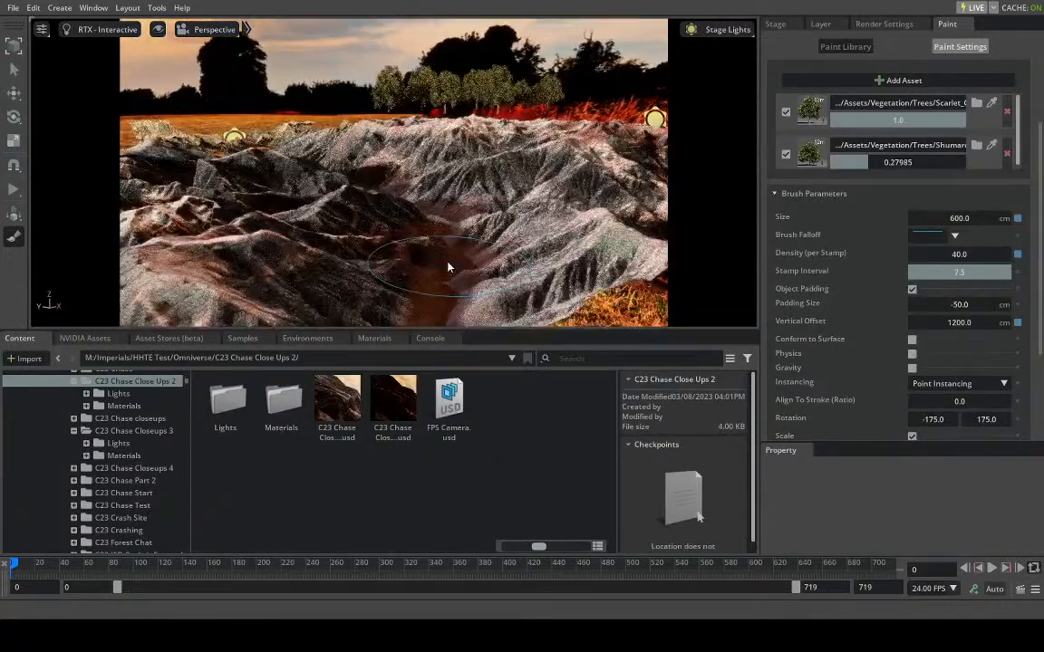
- Undo the last stamped trees, then set the brush's vertical offset to 600 cm and stamp a test batch on the valley terrain
scroll(452, 250, down, 3)
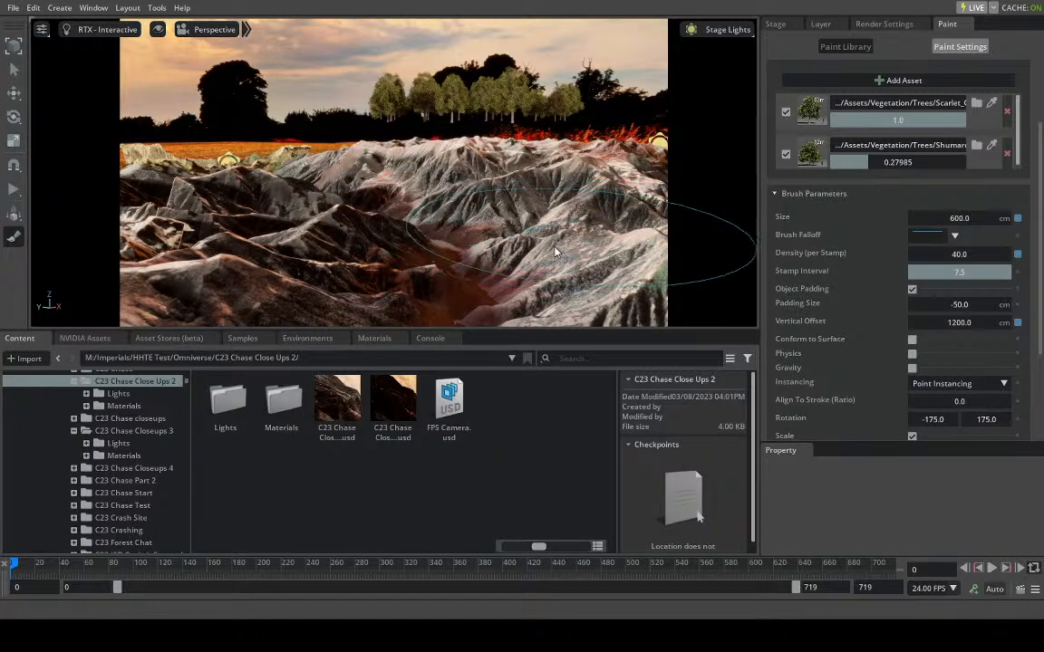
key(ctrl+z)
double_click(954, 322)
text(600)
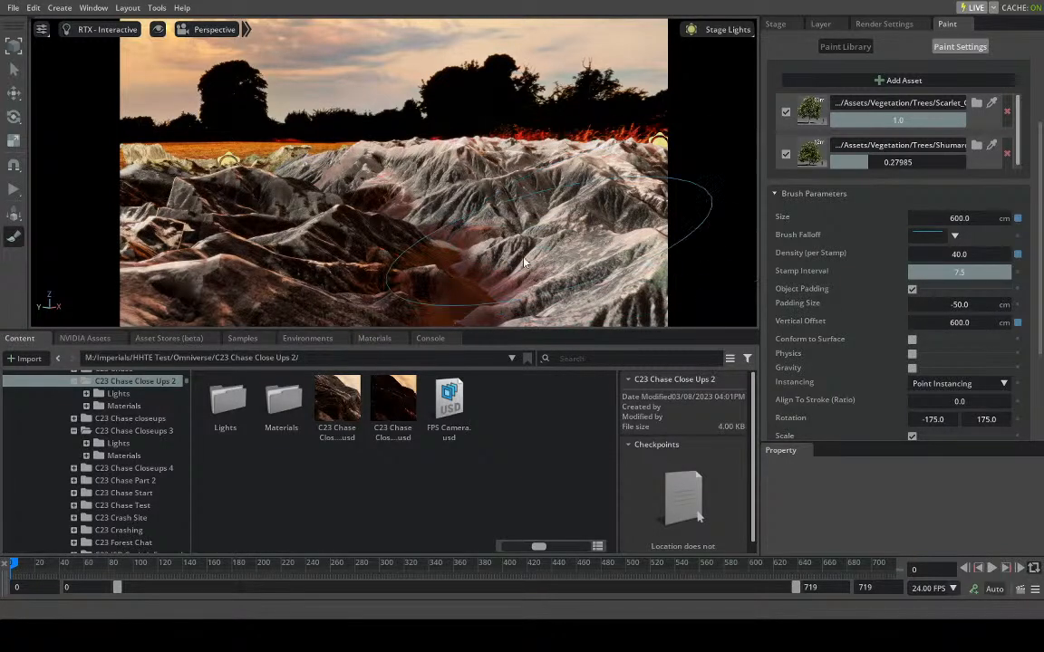
click(421, 243)
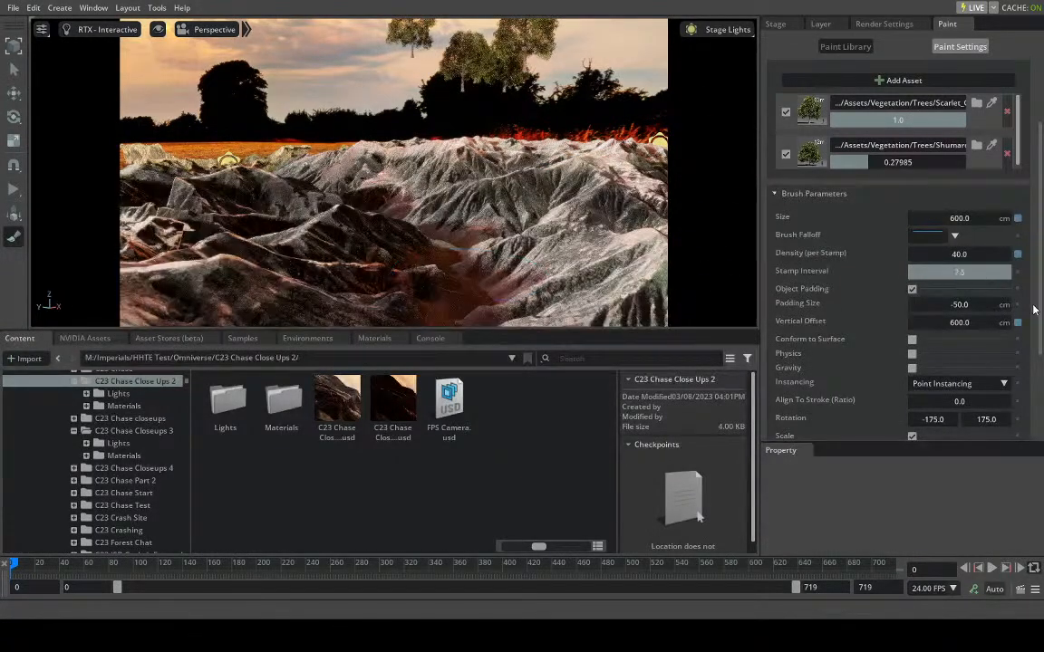
- Undo the test batch, then set the vertical offset to 200 cm and stamp trees in the valley foreground
key(ctrl+z)
double_click(966, 324)
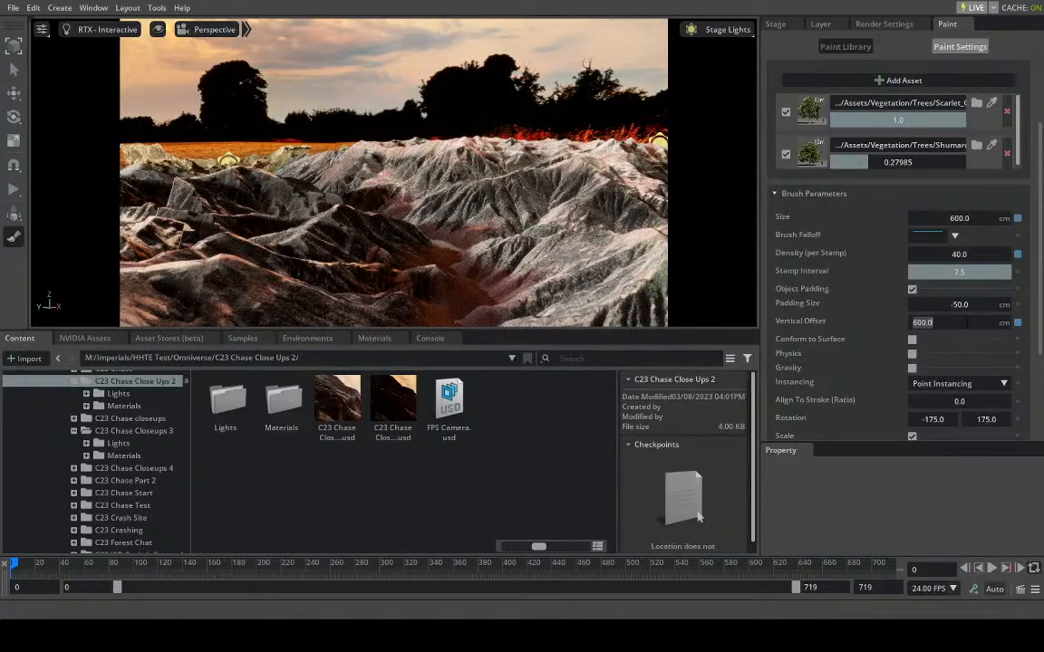
text(200)
key(Return)
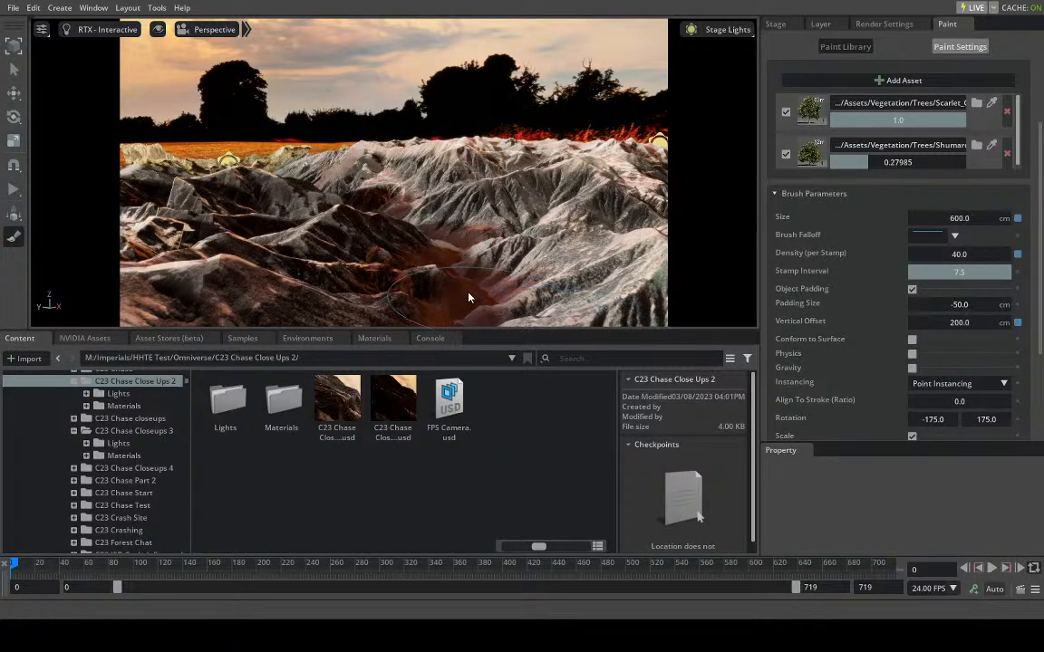
click(468, 296)
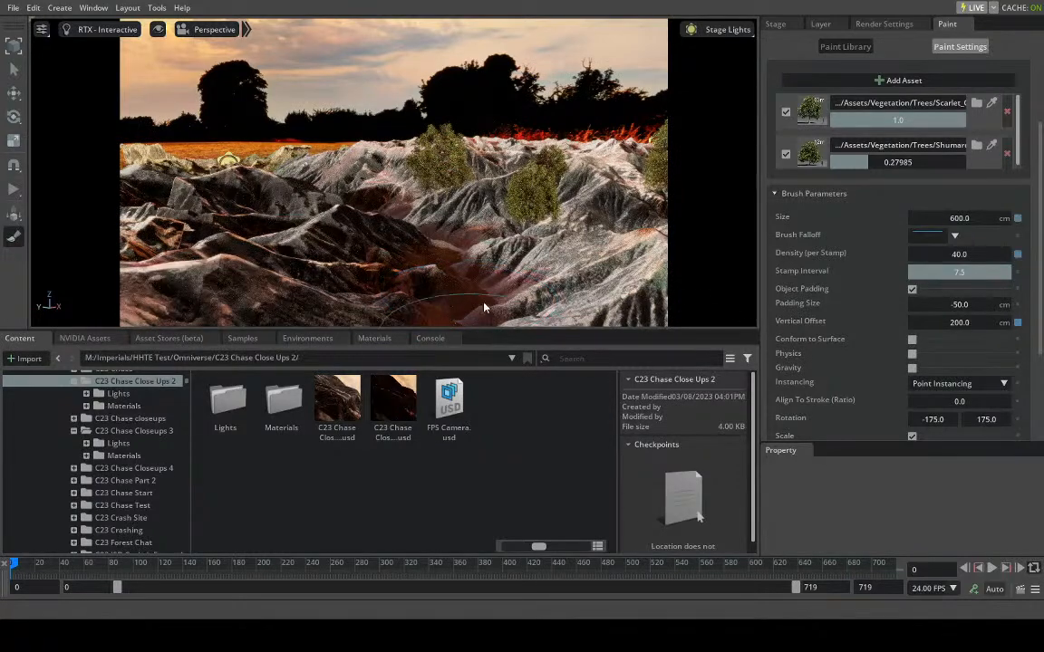
- Stamp more trees on the ridge beside the grassy plain and check their height above the terrain from a low angle
scroll(484, 315, up, 3)
middle_drag(483, 314, 493, 298)
scroll(493, 296, up, 3)
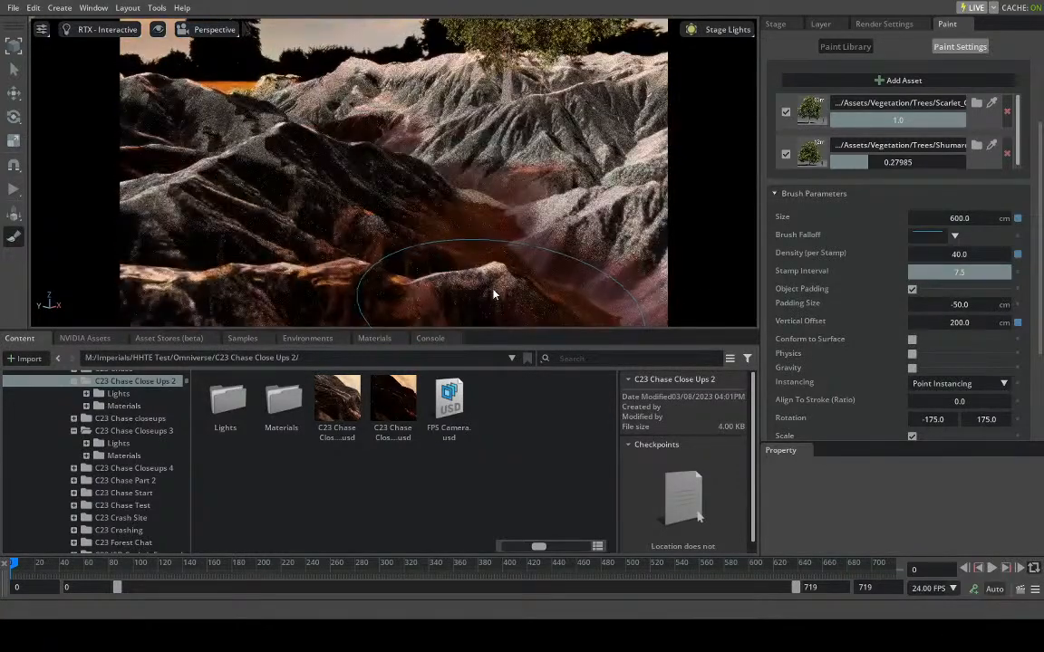
scroll(494, 292, down, 5)
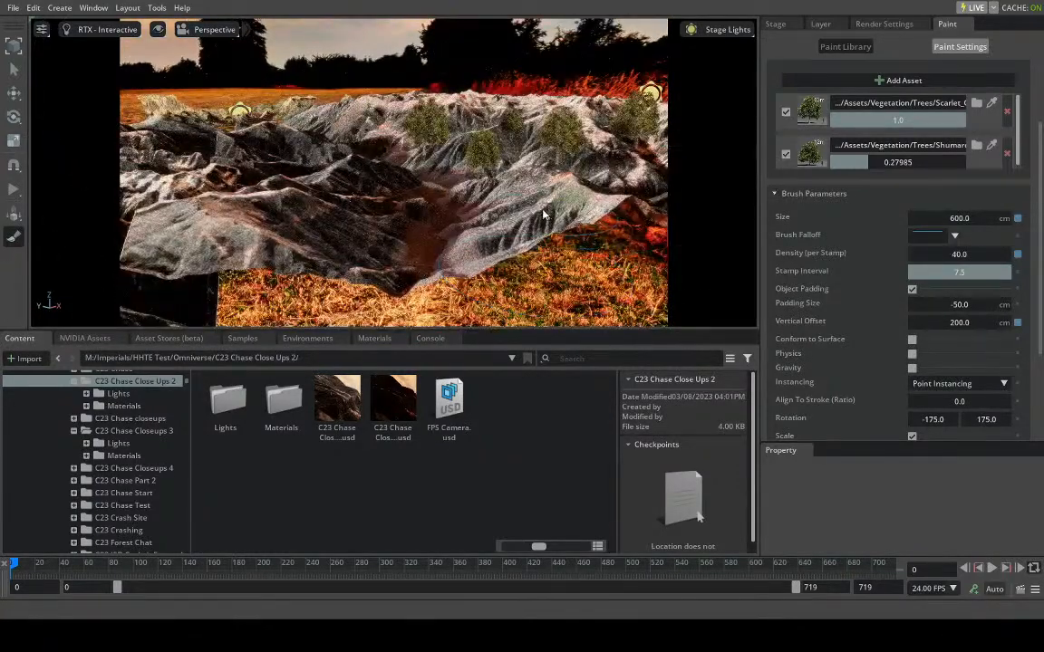
click(538, 208)
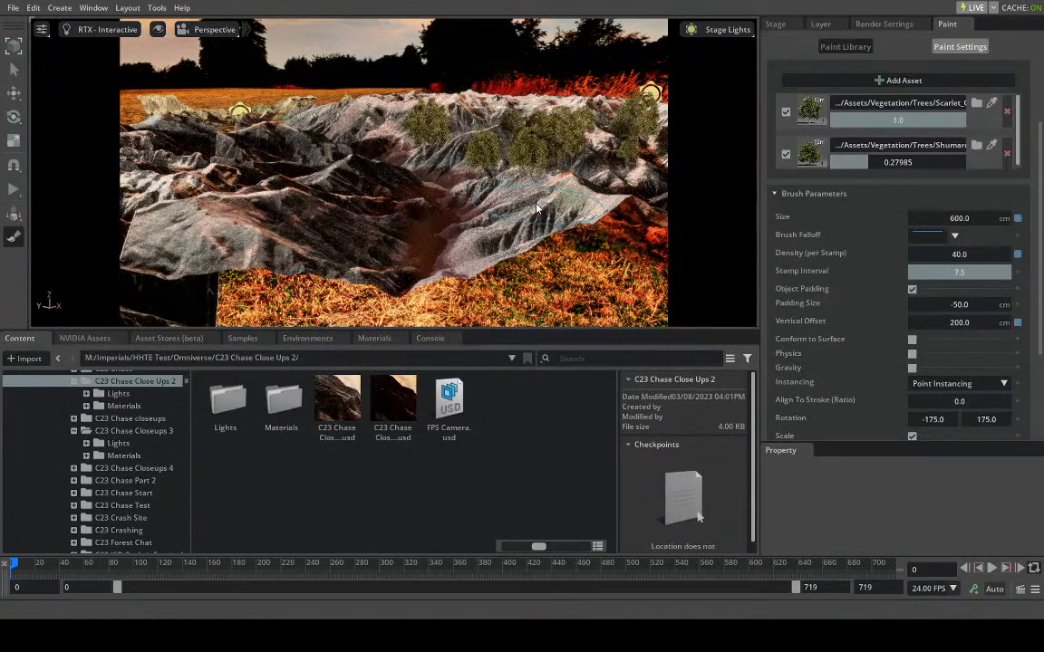
scroll(551, 215, up, 3)
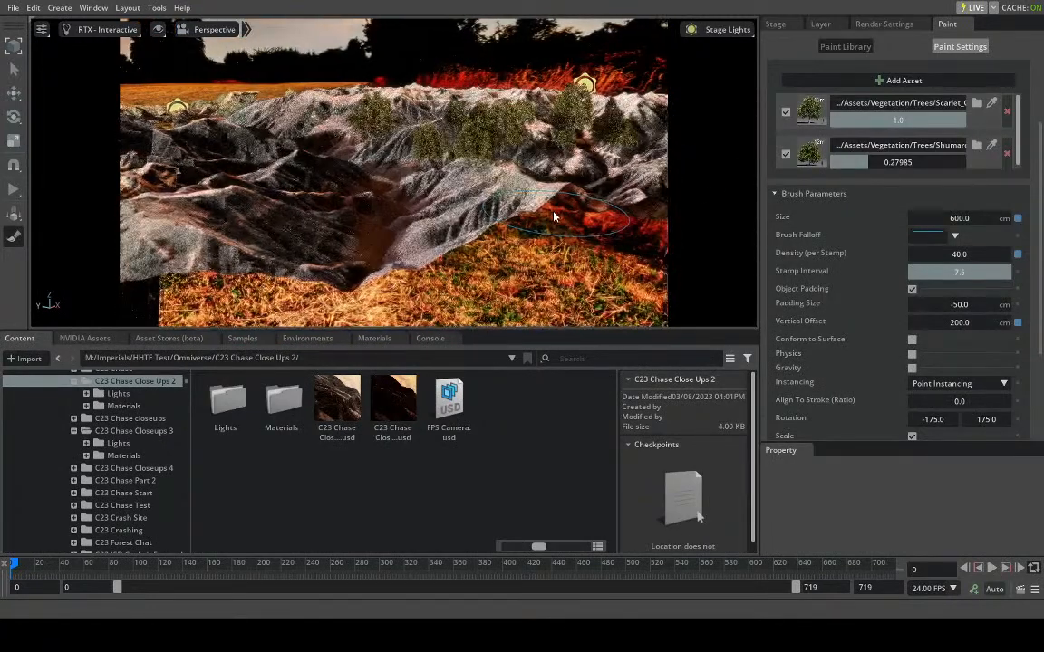
scroll(553, 217, up, 4)
right_drag(553, 217, 423, 172)
scroll(362, 162, down, 5)
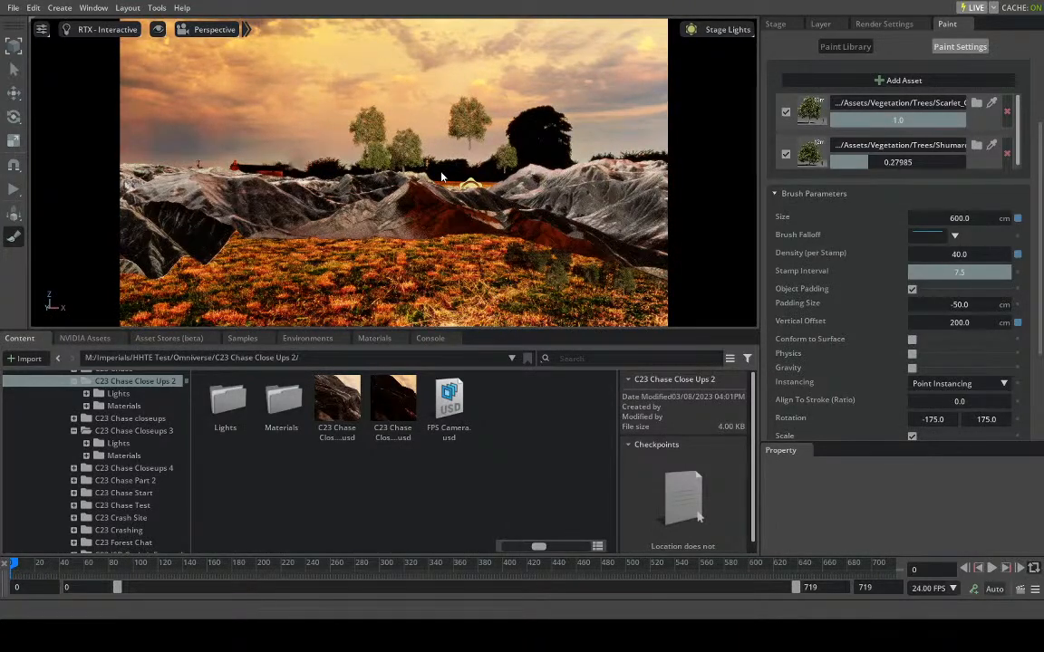
- Set the brush's vertical offset to 100 cm and stamp a test batch behind the dark central ridge
double_click(968, 322)
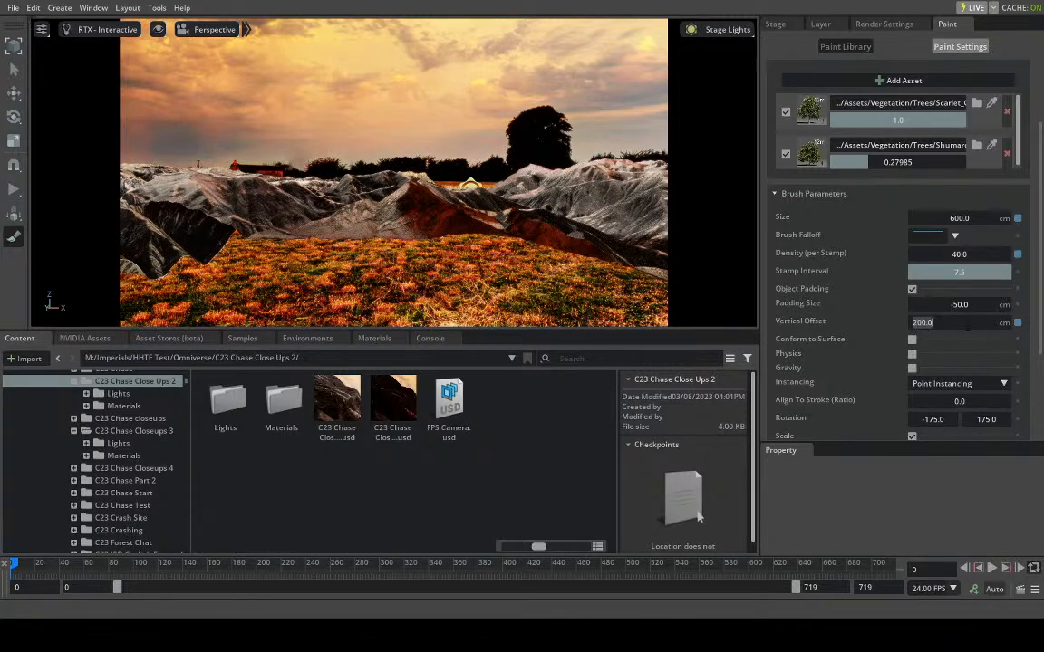
text(100)
key(Return)
click(462, 187)
right_drag(463, 188, 485, 207)
scroll(456, 182, up, 3)
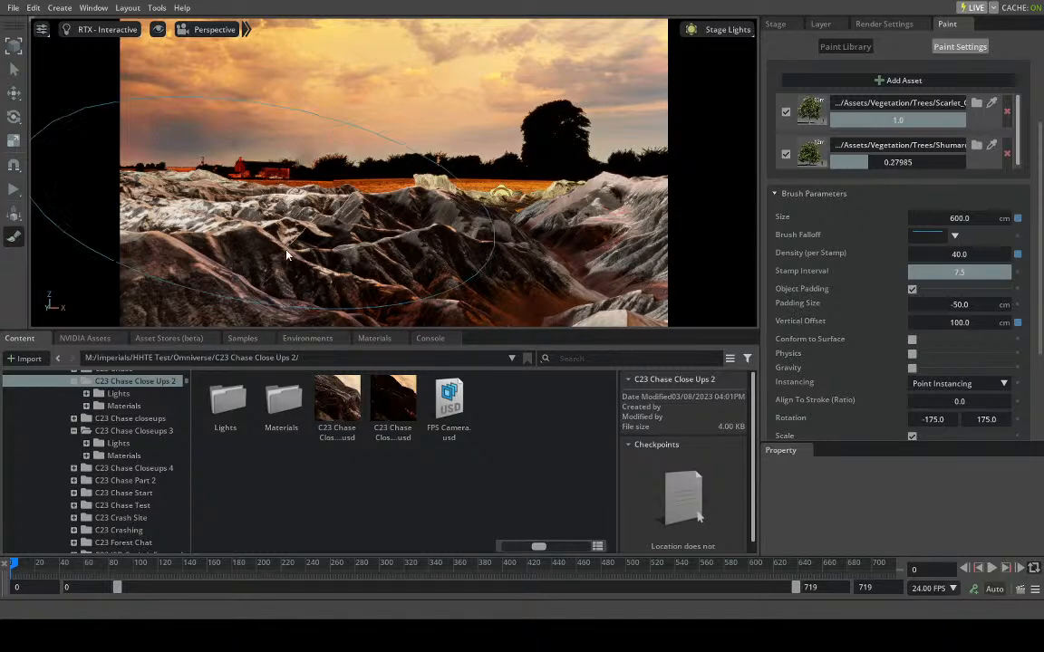
- Stamp trees on the dark valley slopes and the far ridge, checking the trunk height against the ground
click(525, 279)
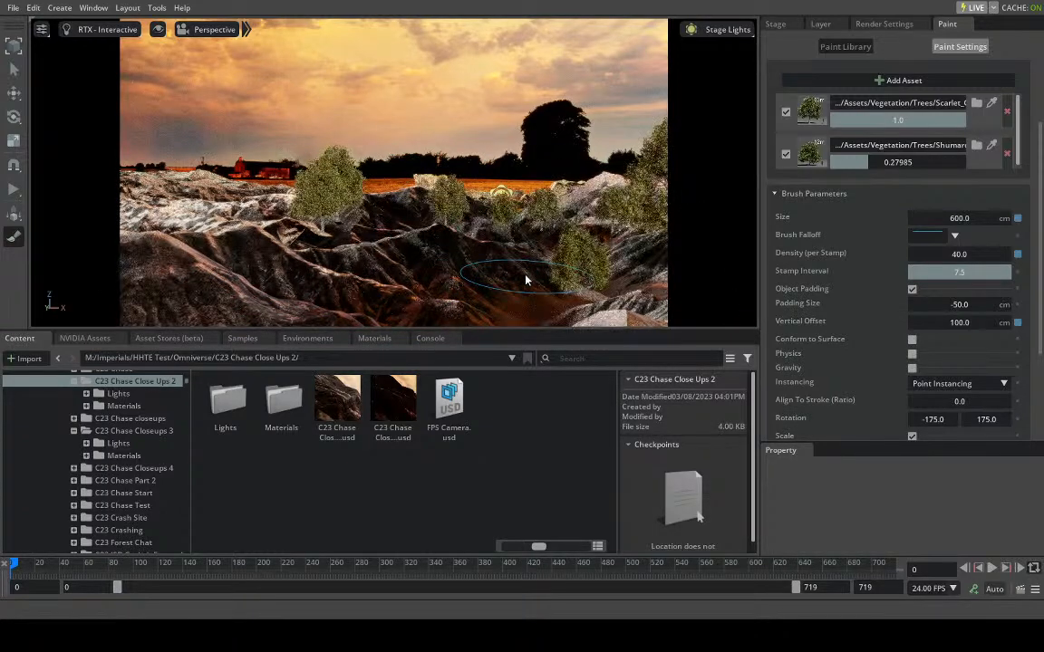
mouse_move(452, 288)
right_down()
mouse_move(429, 305)
mouse_move(448, 203)
mouse_move(471, 195)
mouse_move(526, 224)
mouse_move(482, 232)
mouse_move(509, 268)
mouse_move(589, 216)
right_up()
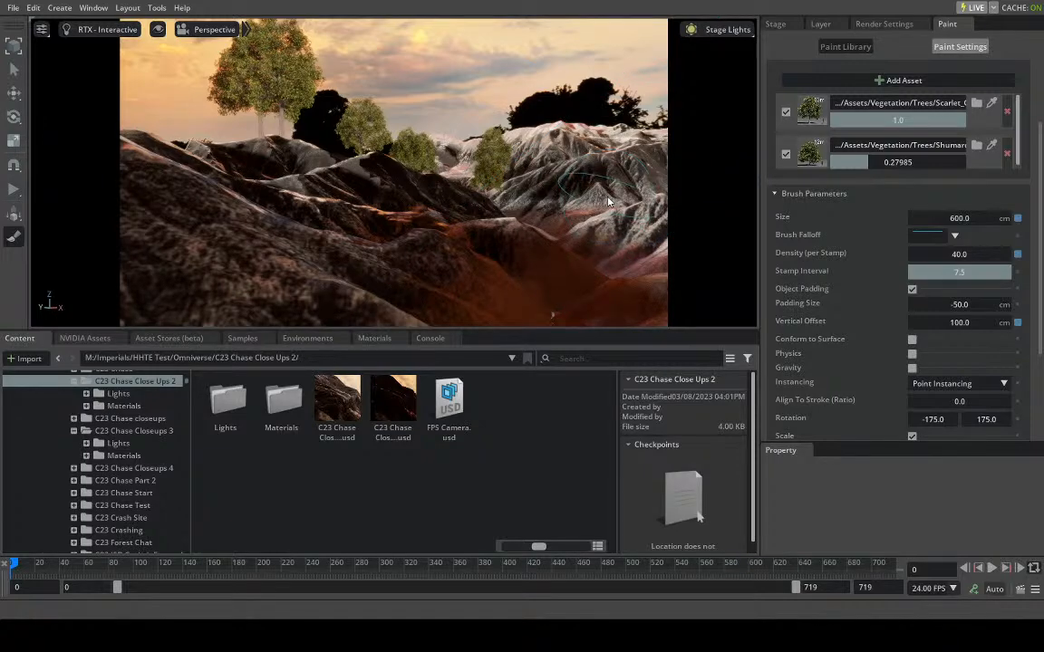
click(608, 202)
right_drag(453, 211, 488, 214)
key(w)
key(w)
key(s)
key(w)
- Undo the stamped test trees and set the brush's vertical offset to 50 cm
key(ctrl+z)
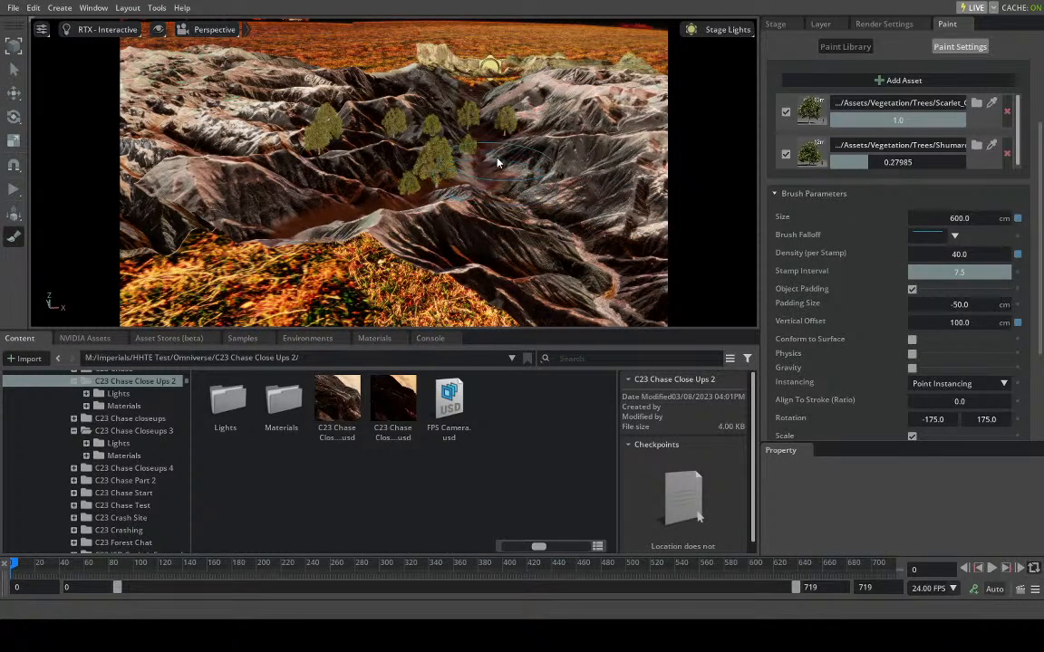
key(ctrl+z)
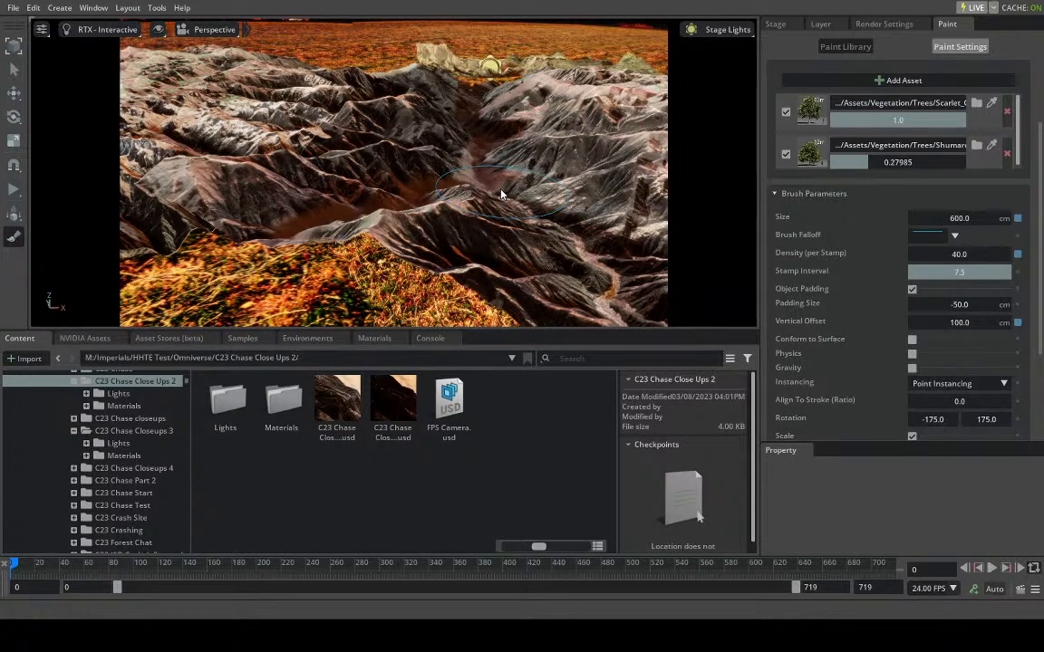
double_click(967, 328)
text(50)
key(Return)
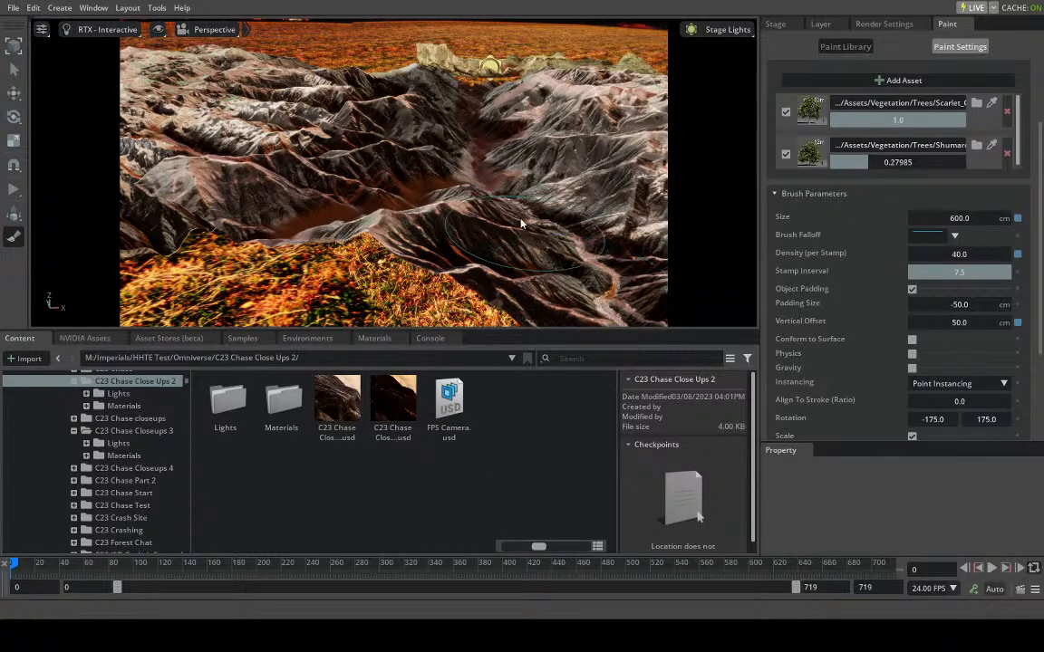
- Stamp tree clusters along the central valley, beside the grassy plain and on the slope across the valley
click(520, 196)
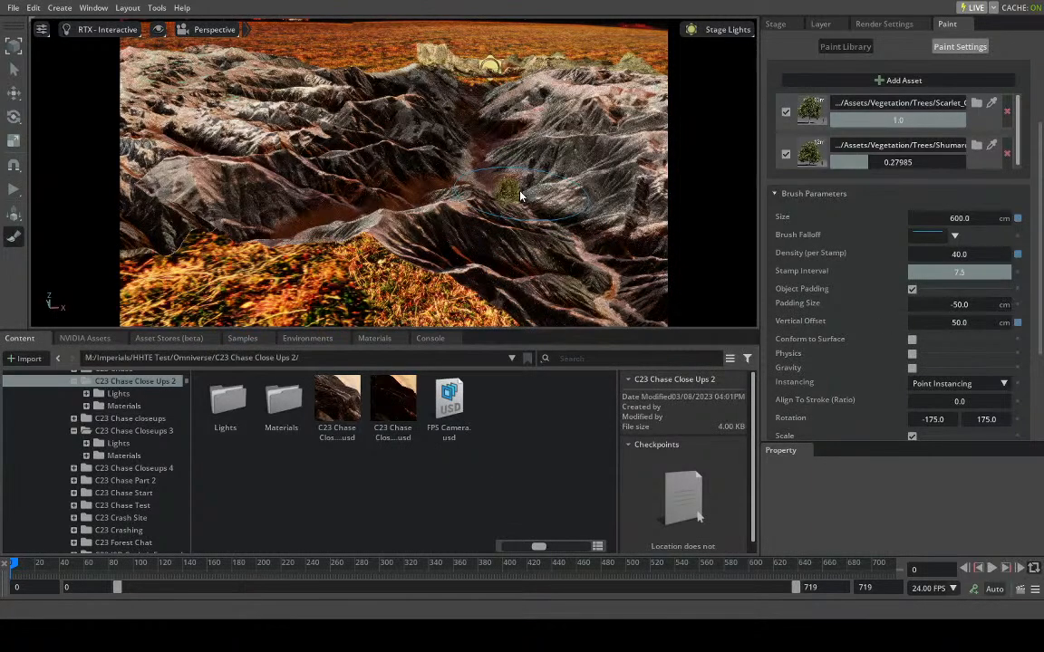
click(448, 173)
click(366, 203)
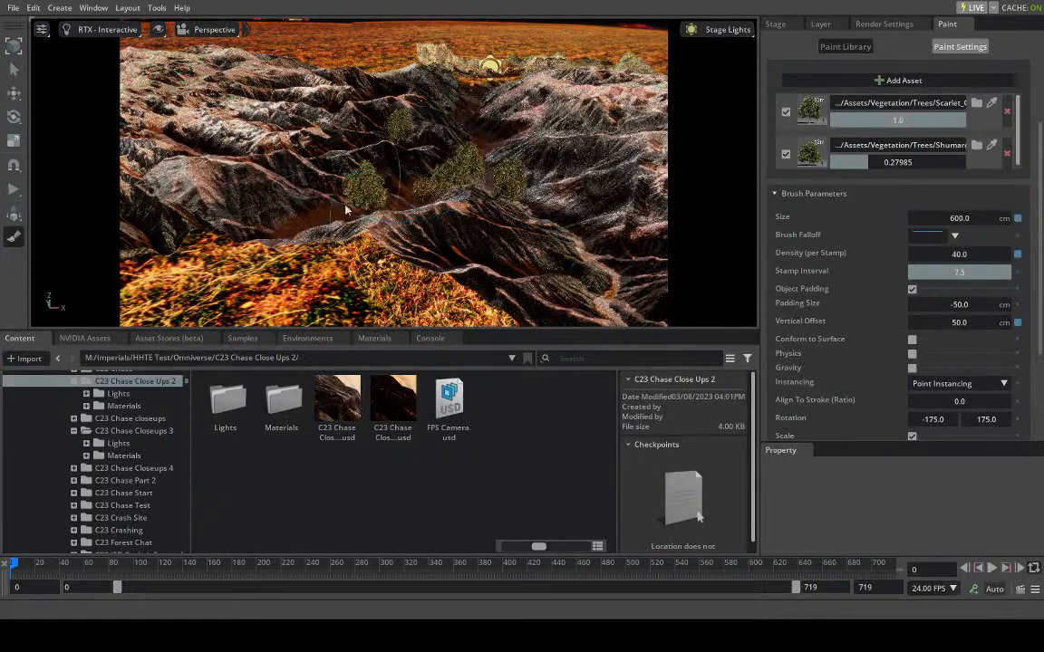
click(341, 212)
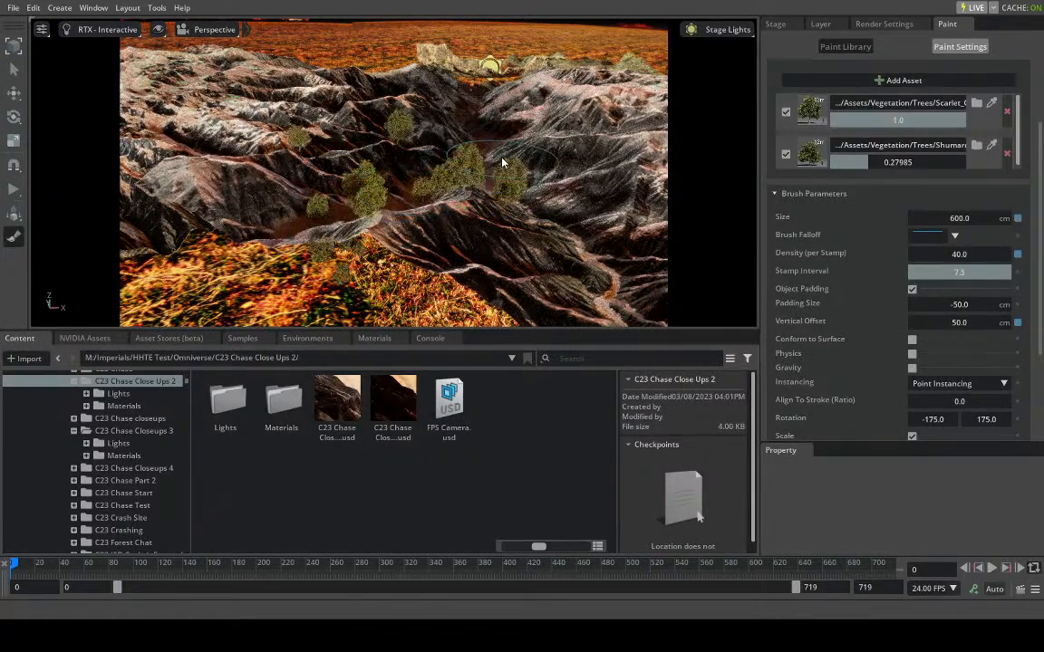
click(512, 163)
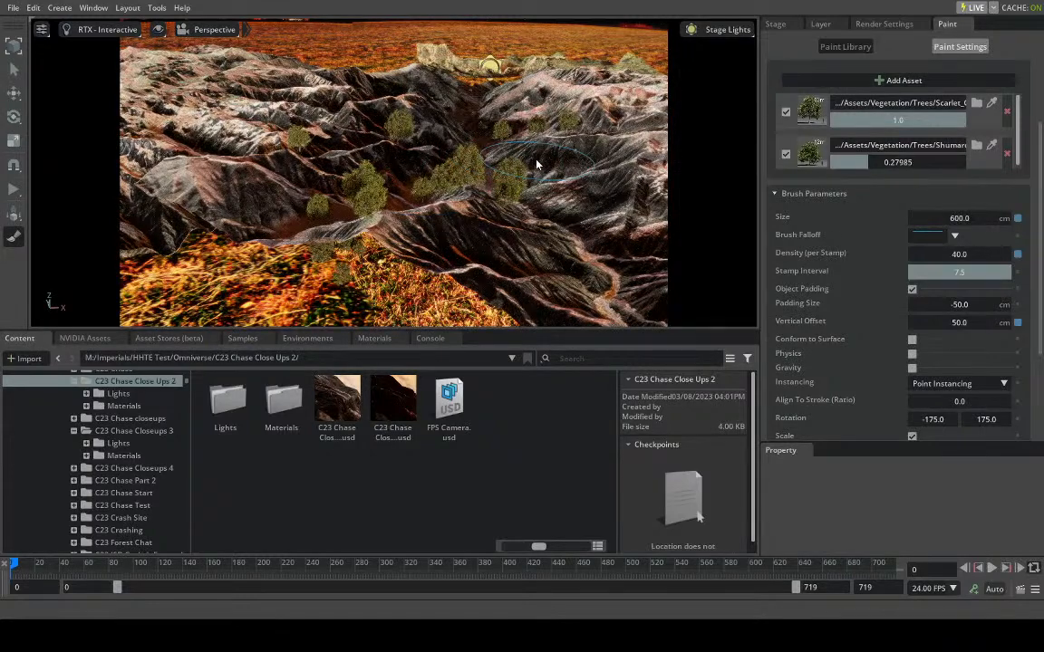
- Stamp additional trees over the bare slopes and ridges across the valley from the main tree clusters
right_drag(546, 159, 473, 157)
scroll(529, 161, up, 3)
right_drag(416, 182, 522, 181)
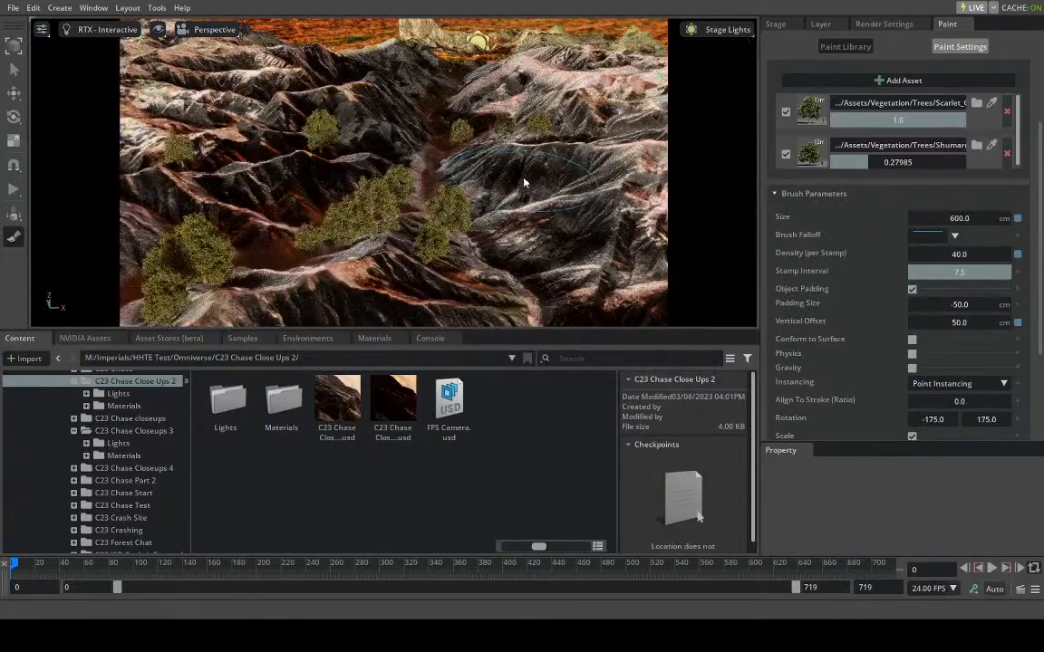
click(523, 181)
click(534, 221)
click(498, 218)
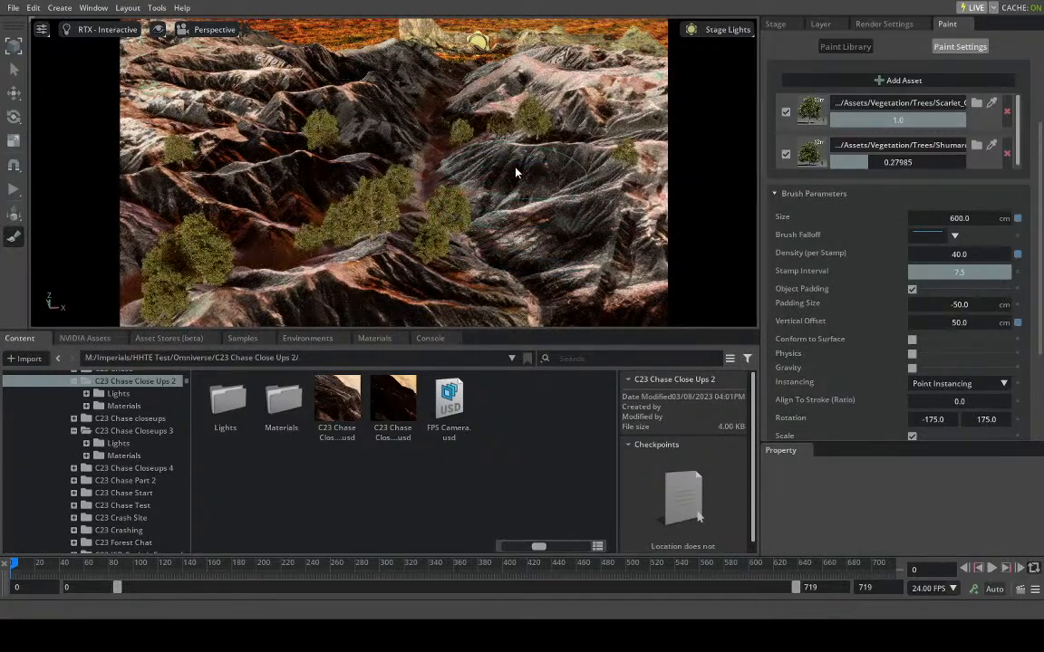
click(516, 172)
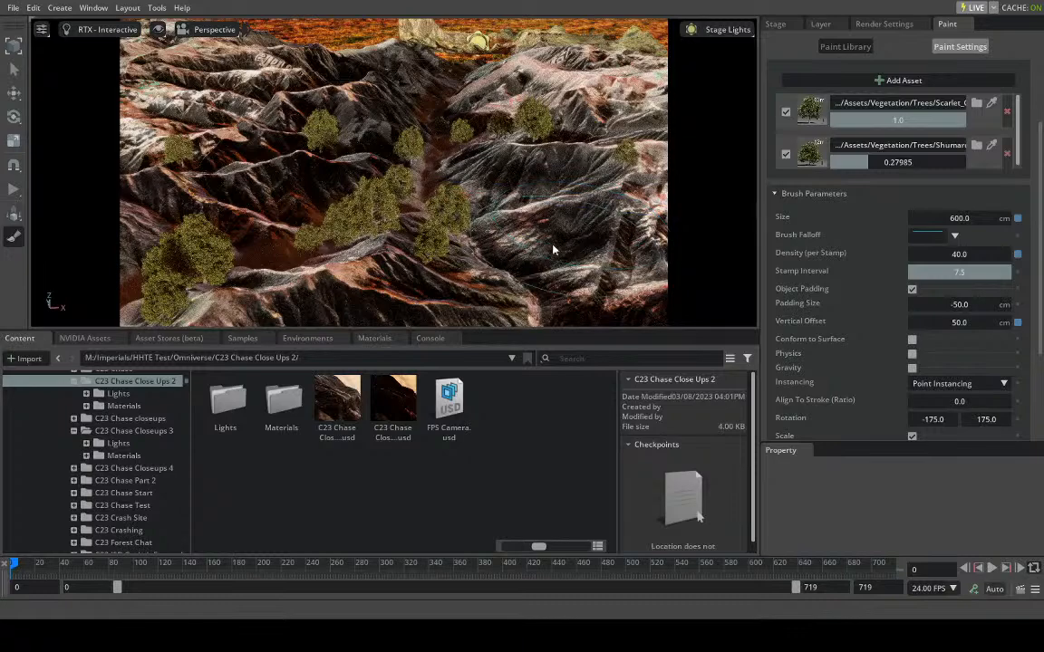
click(524, 272)
click(547, 284)
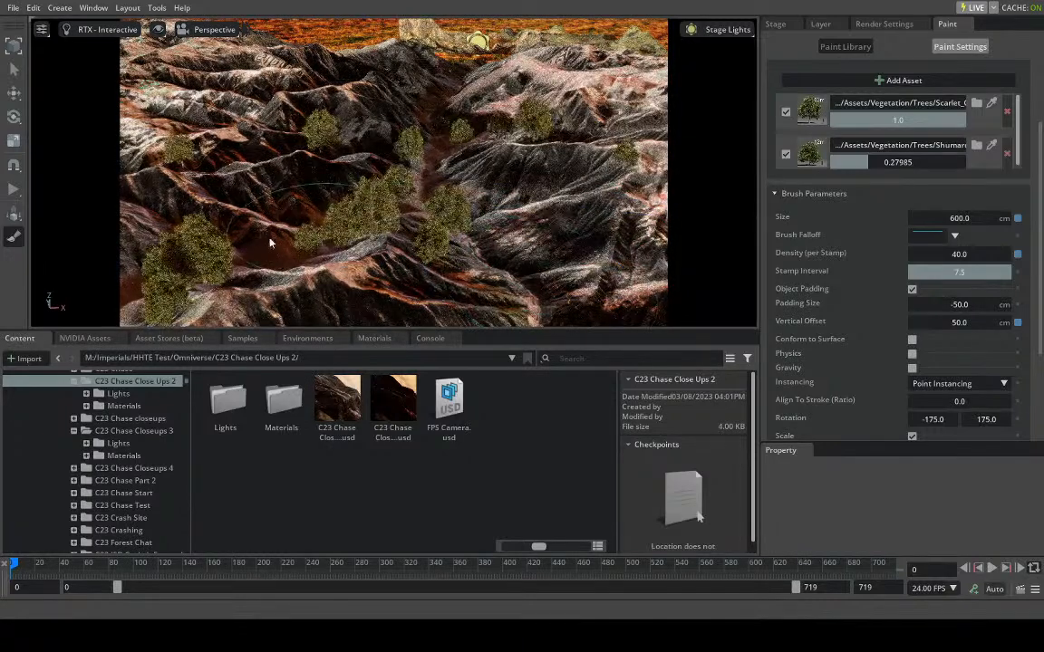
- Fill the gaps between the tree clusters and stamp more trees on both sides of the valley's far end
click(264, 228)
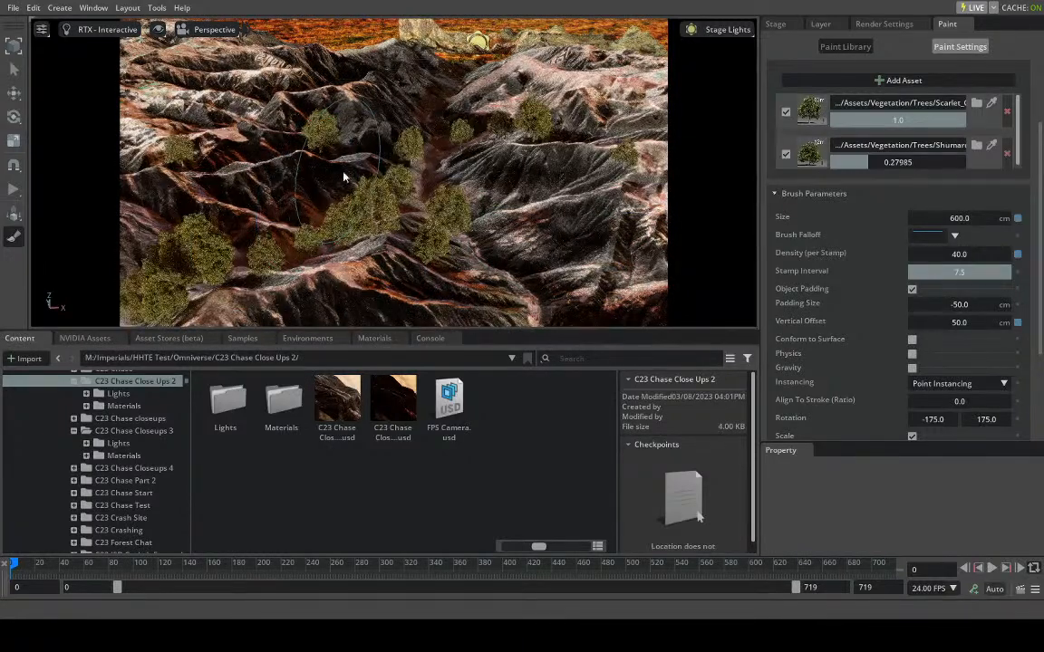
click(389, 125)
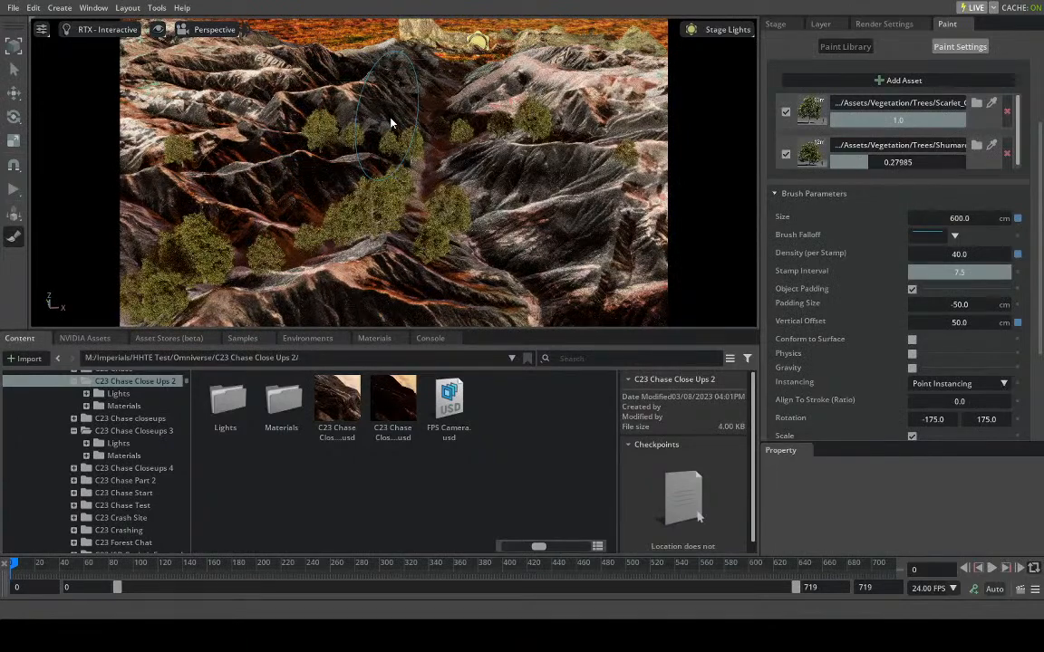
click(390, 122)
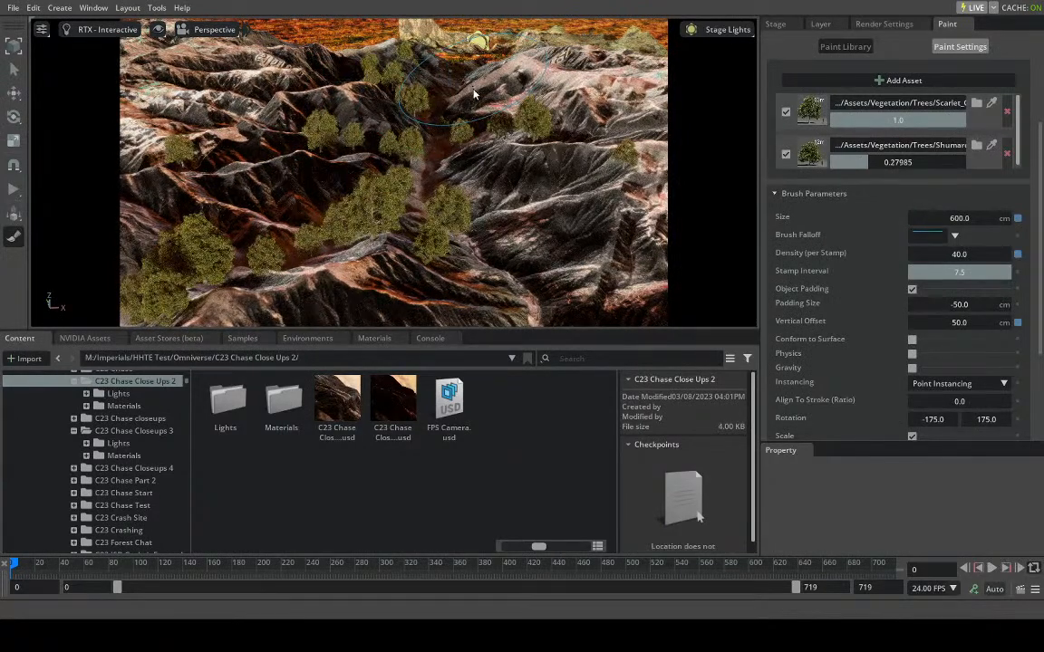
click(488, 113)
click(477, 126)
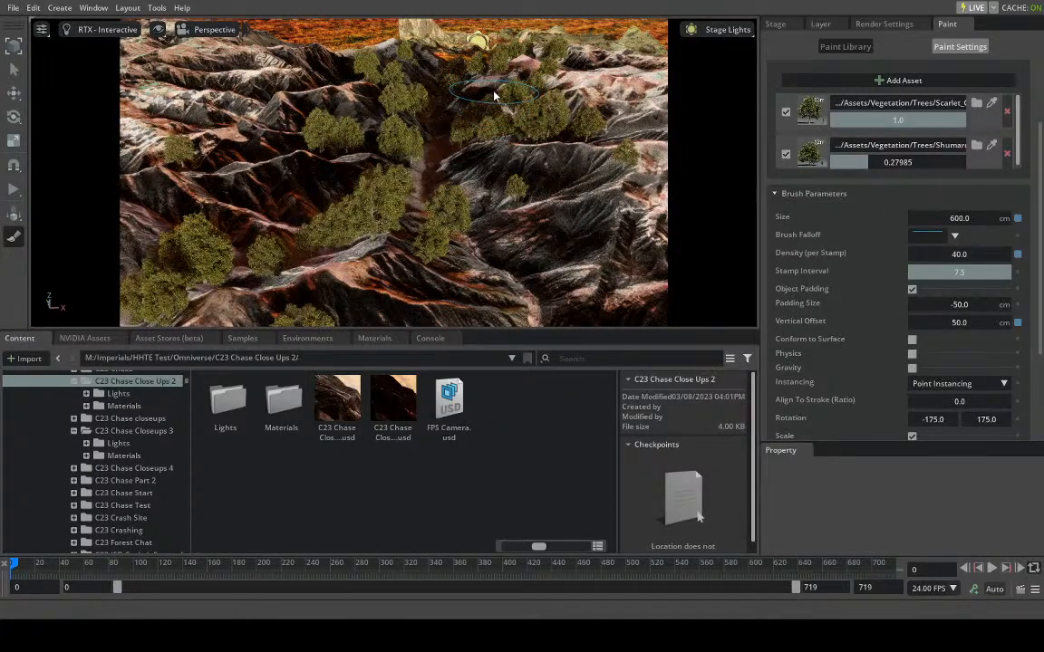
click(426, 84)
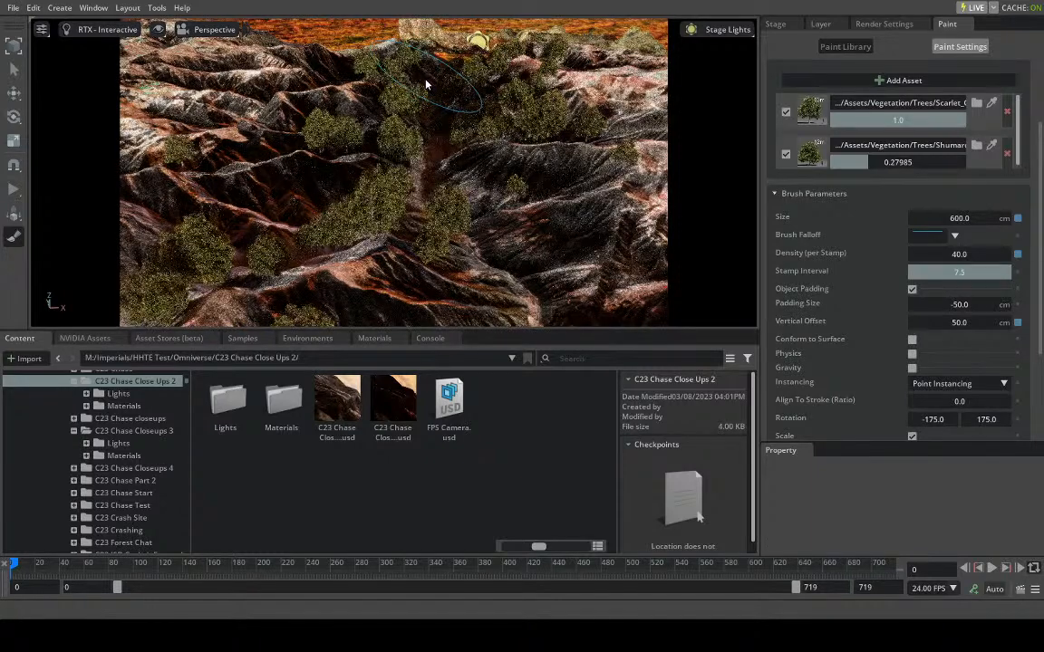
click(501, 153)
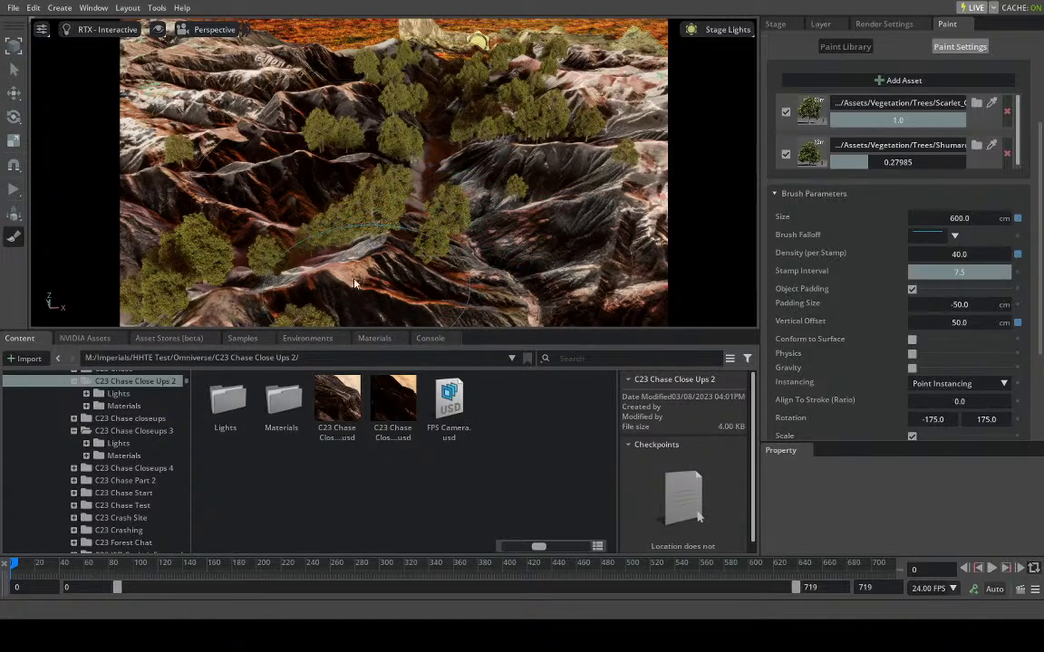
- View the scene through Switch_Camera to check how the trees look in the shot
click(204, 37)
mouse_move(211, 57)
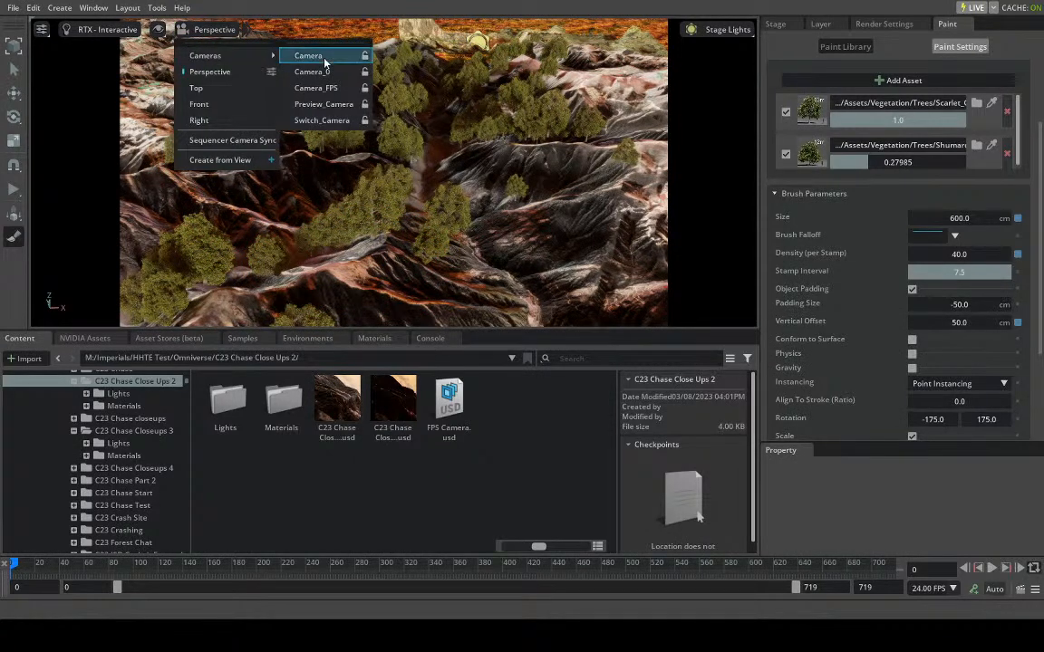
click(331, 121)
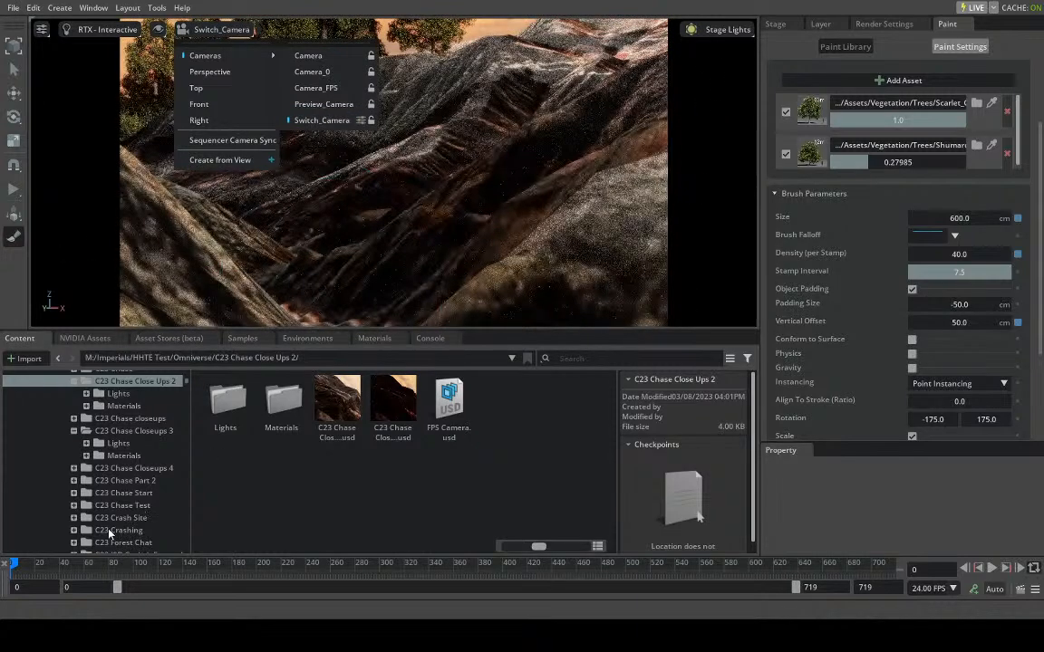
click(42, 569)
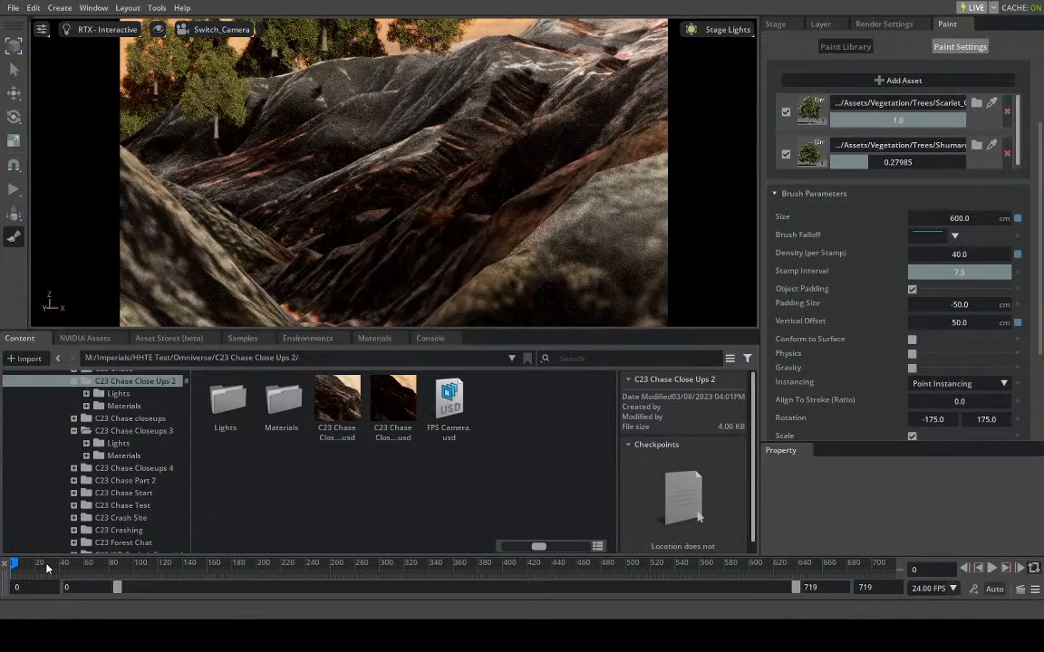
- Move the timeline to frame 73, try a tree stamp on the central slope and undo it
click(81, 564)
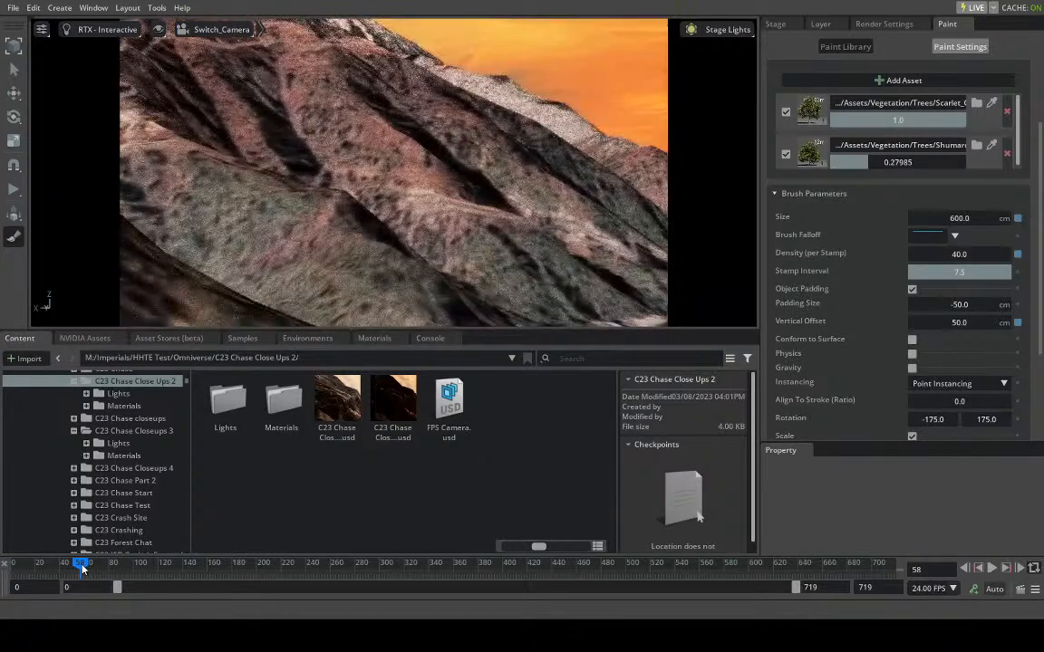
mouse_move(81, 565)
mouse_down()
mouse_move(551, 579)
mouse_move(29, 578)
mouse_move(17, 568)
mouse_move(99, 568)
mouse_up()
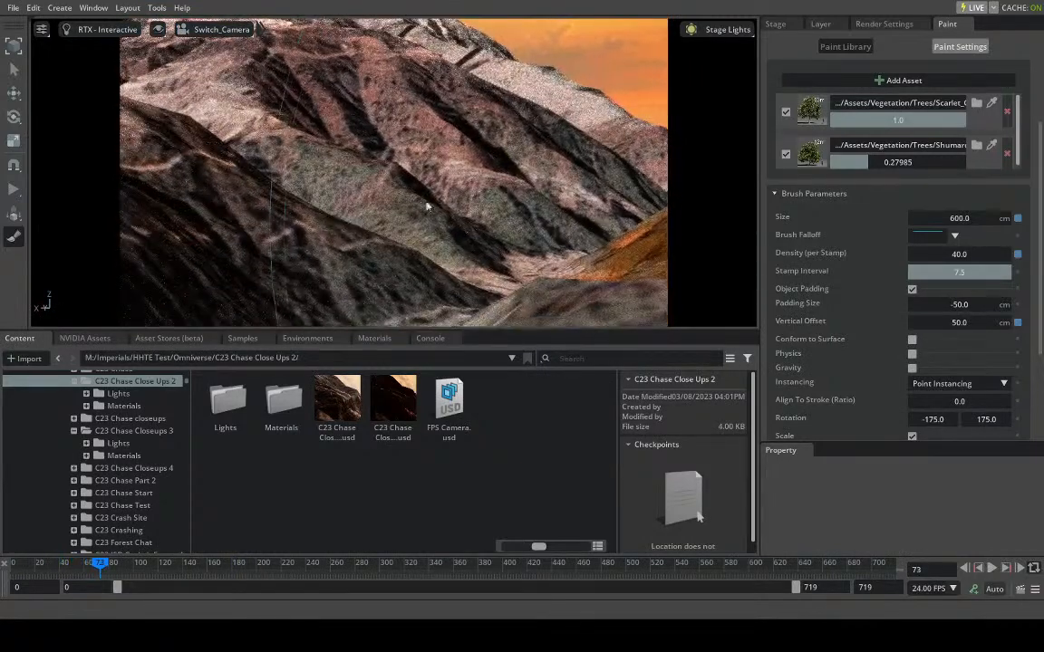
click(401, 203)
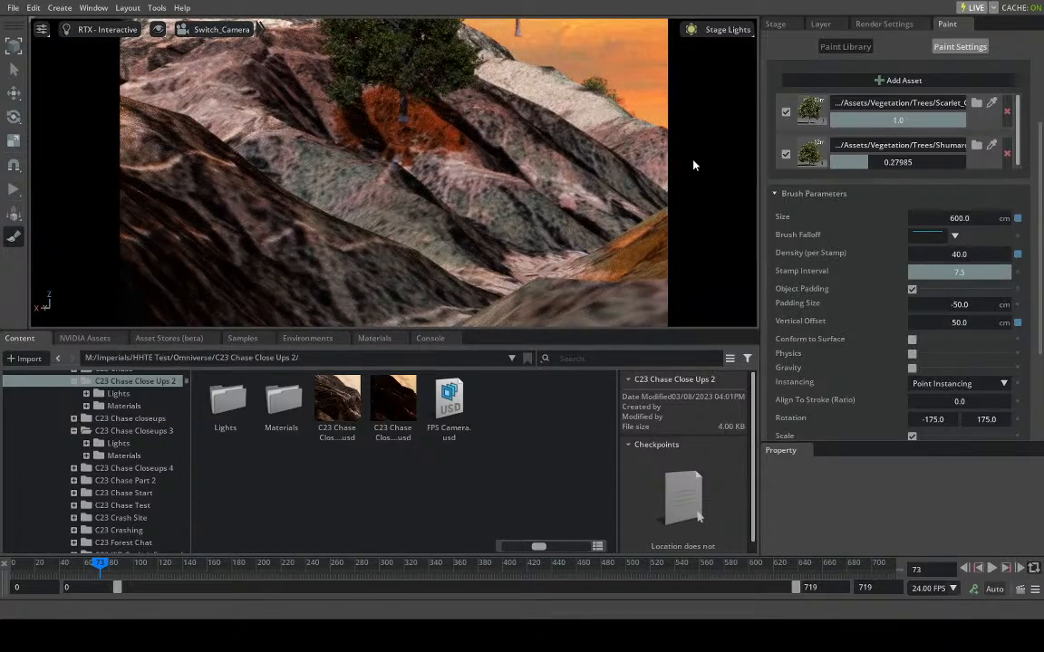
key(ctrl+z)
- Delete the PaintTool prim with its painted trees from the stage
click(775, 24)
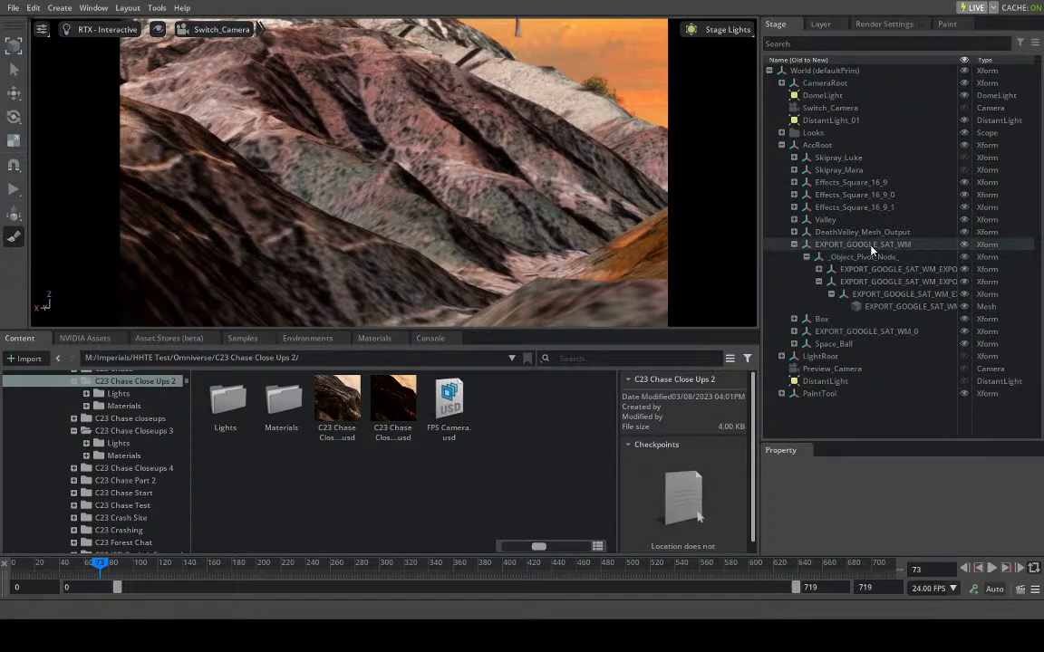
click(817, 393)
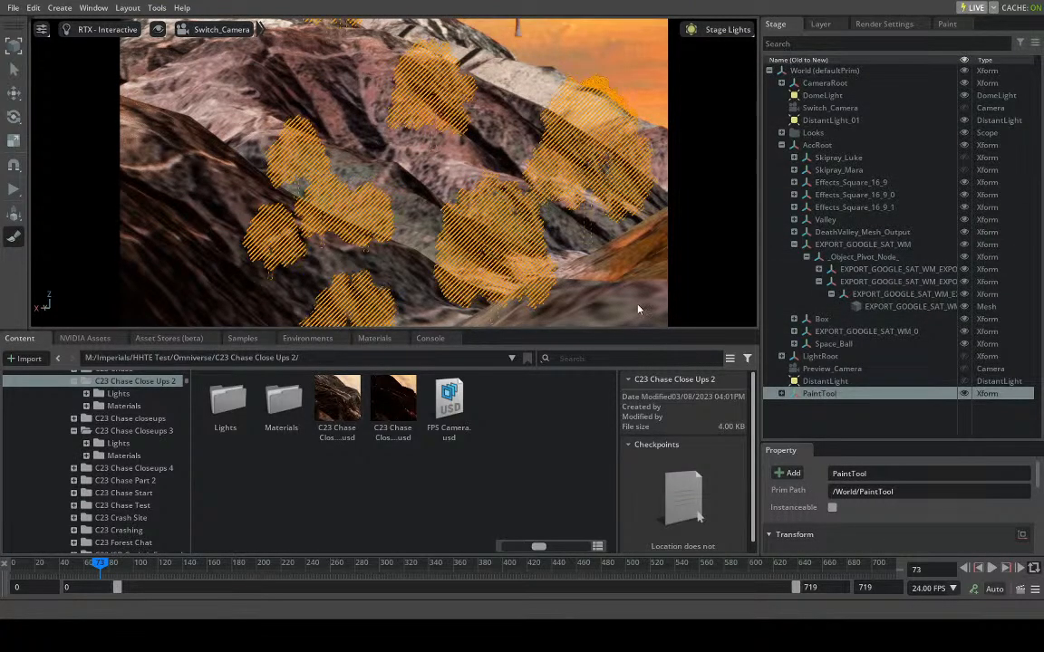
key(Delete)
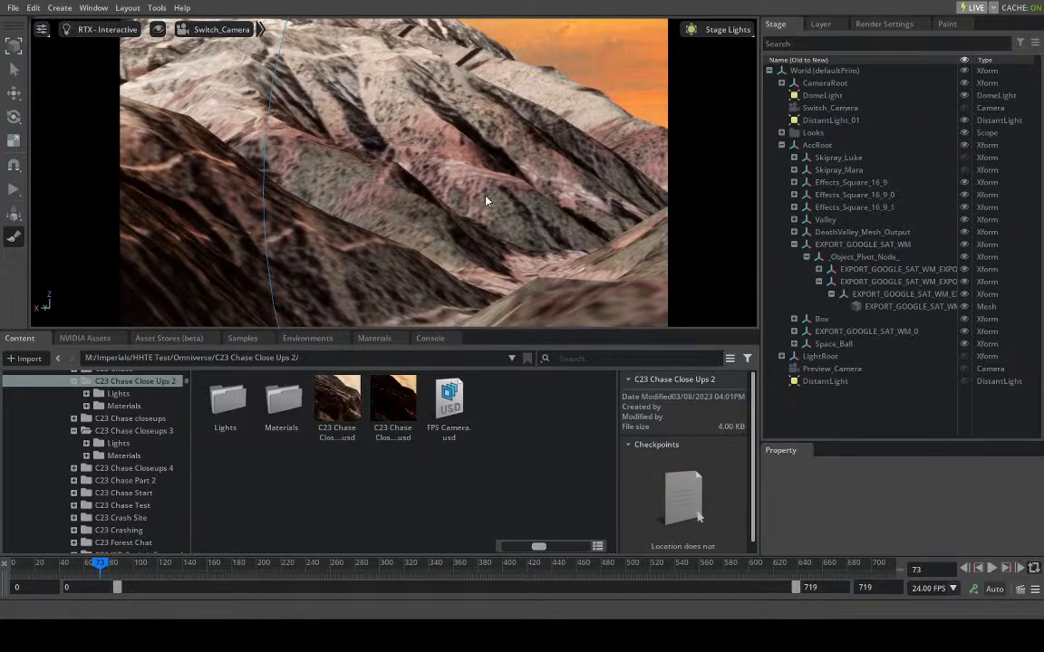
- Set both the minimum and maximum scale of the paint brush to 0.05
click(947, 24)
scroll(906, 272, down, 3)
double_click(814, 415)
text(0)
text(.5)
key(Return)
double_click(983, 415)
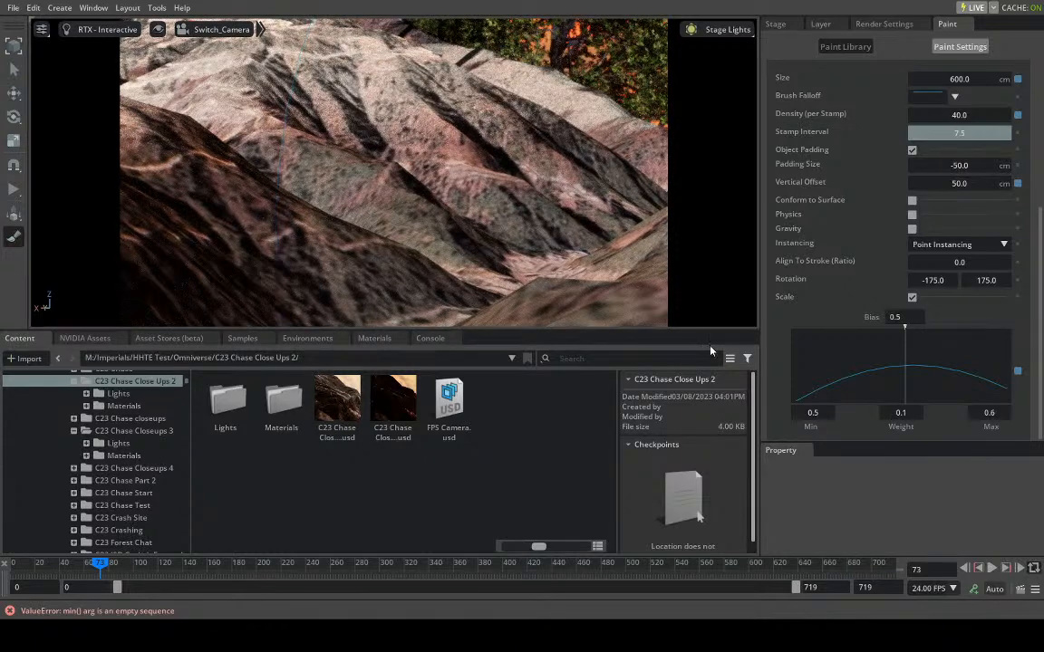
key(BackSpace)
key(BackSpace)
text(.05)
key(Return)
click(990, 412)
text(0.05)
key(Return)
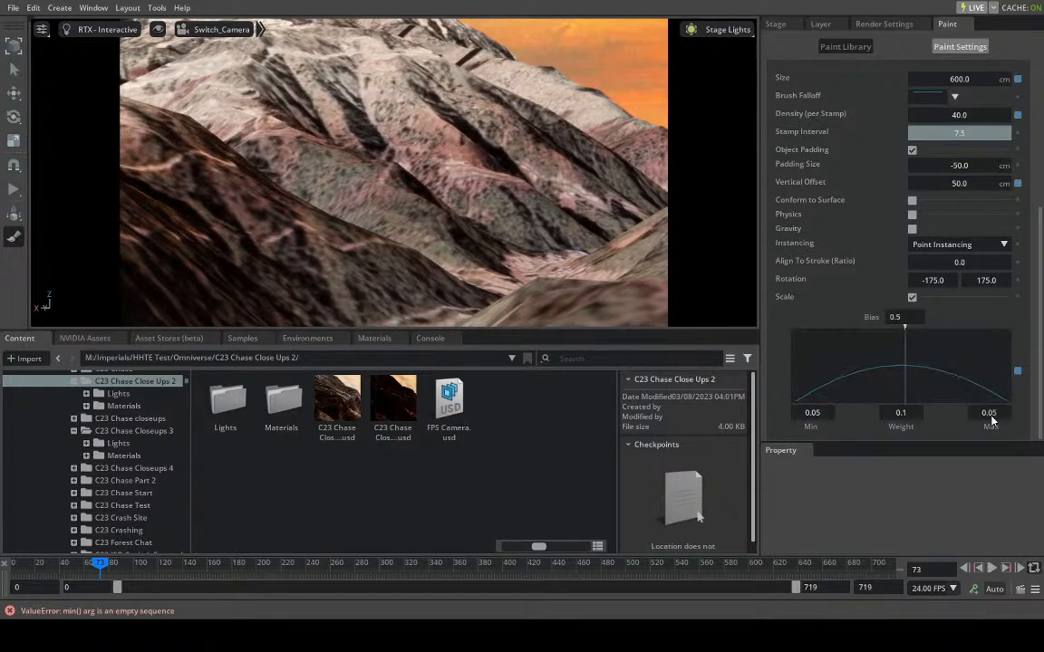
- Try stamping trees on the central slopes with the 0.05 scale and undo the stamps
click(503, 161)
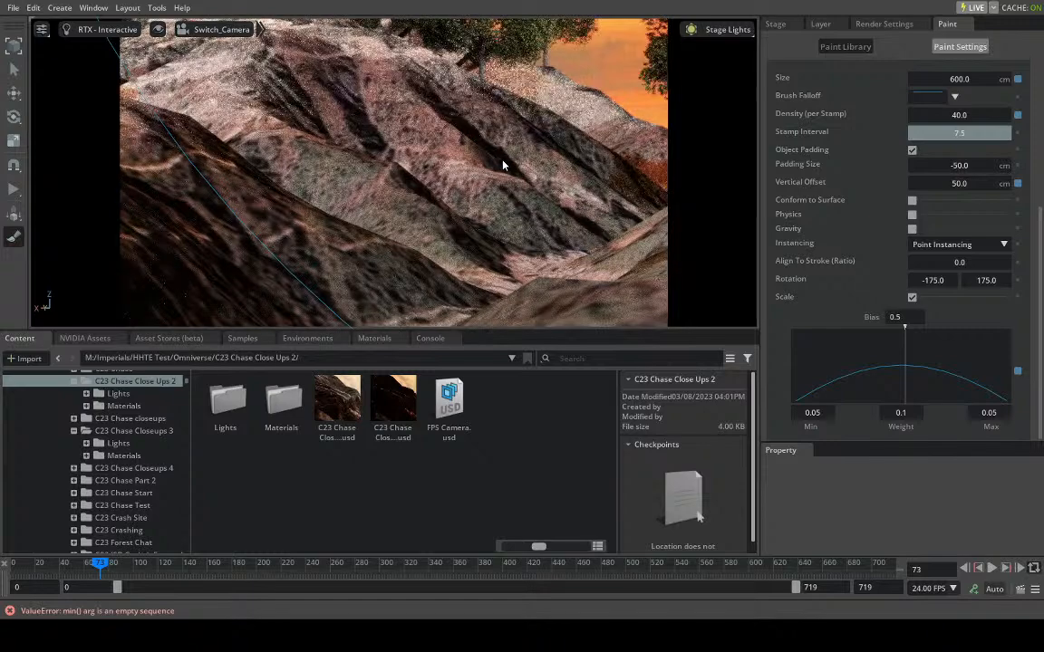
click(444, 193)
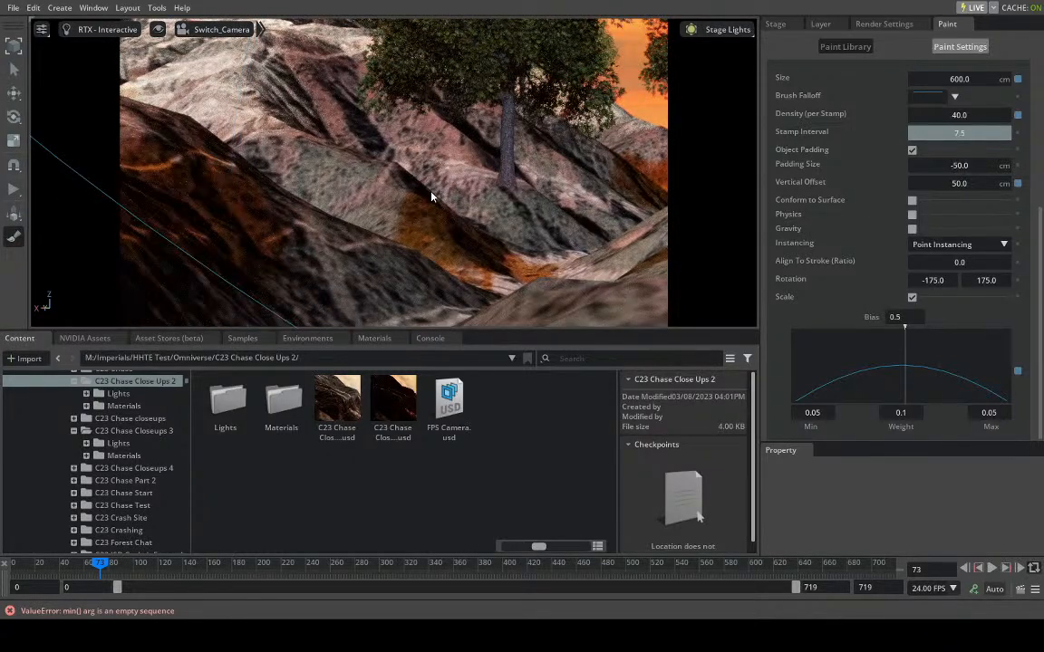
key(ctrl+z)
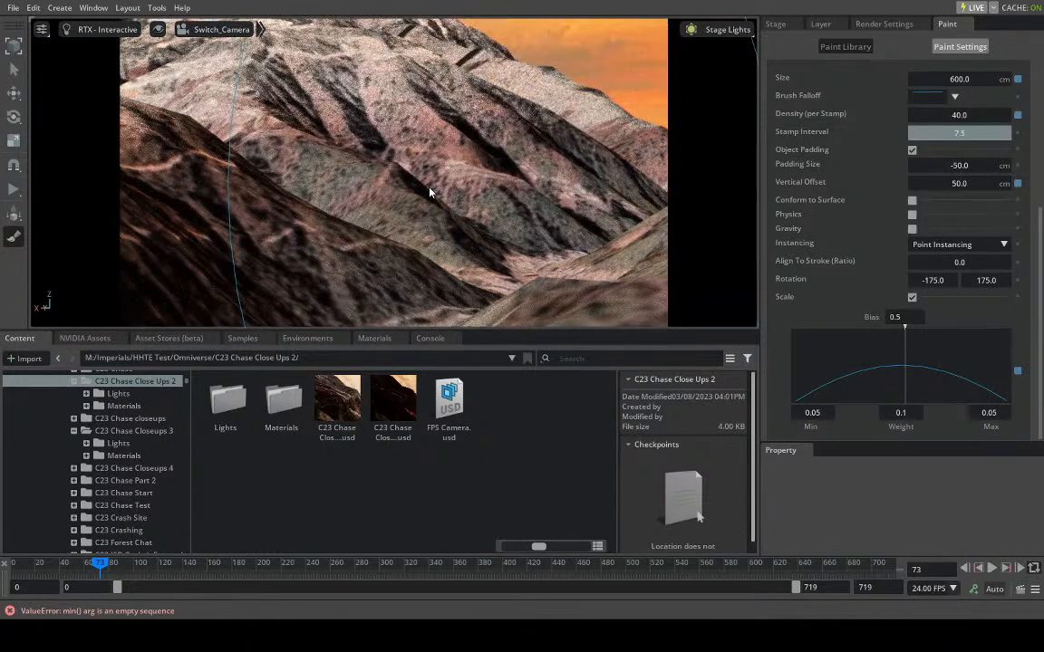
- Set the brush's minimum and maximum scale to 0.01 and its scale weight to 0.05
double_click(813, 413)
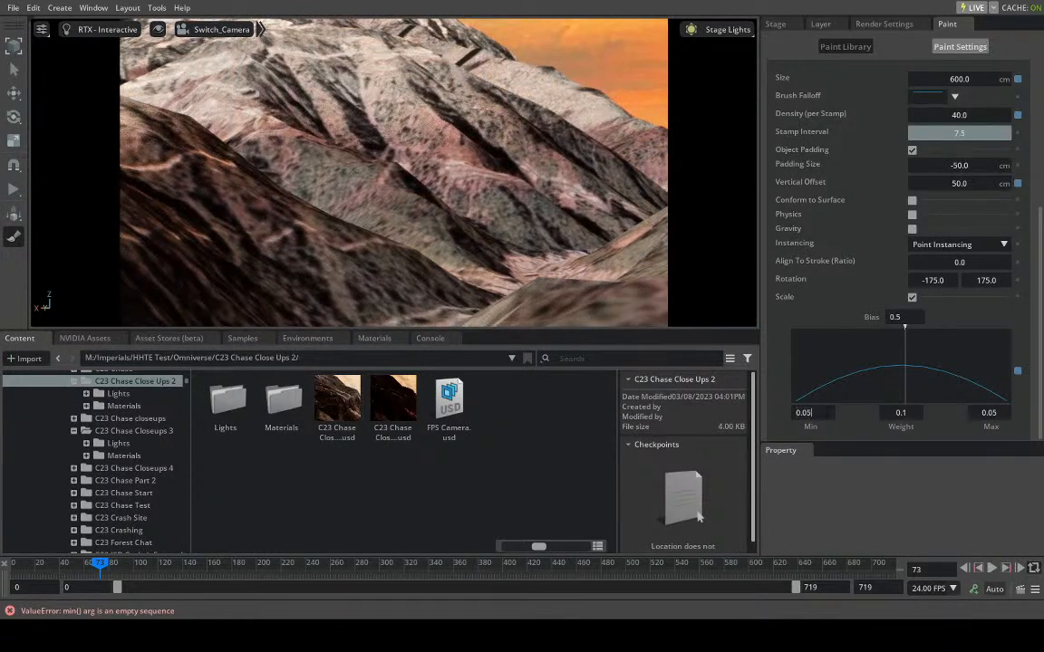
key(BackSpace)
text(1)
key(Return)
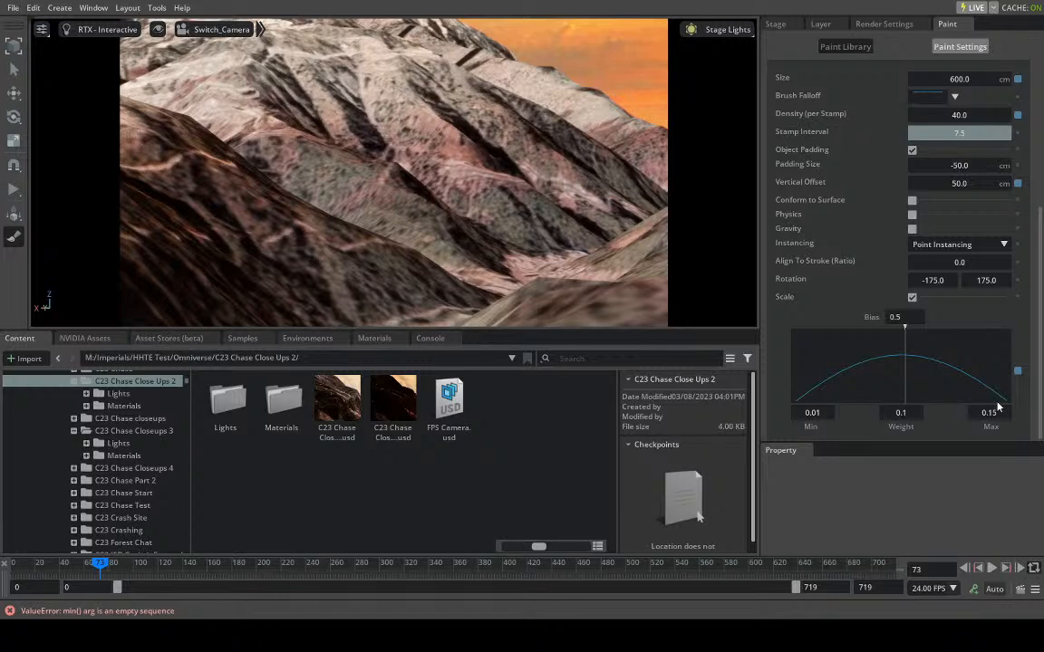
double_click(993, 416)
key(BackSpace)
key(BackSpace)
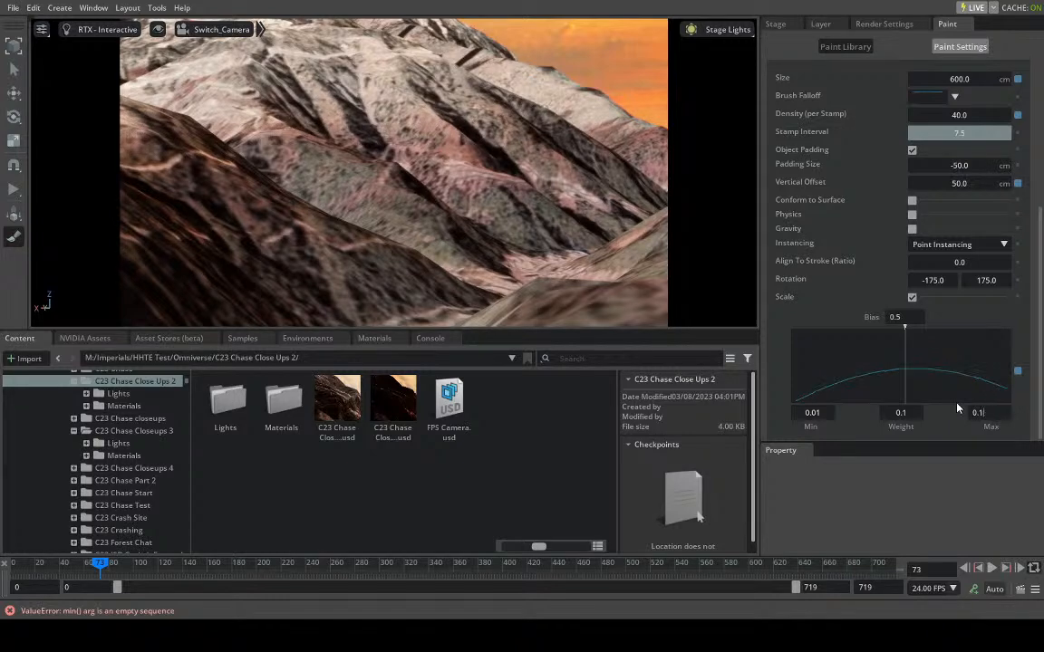
text(01)
key(Return)
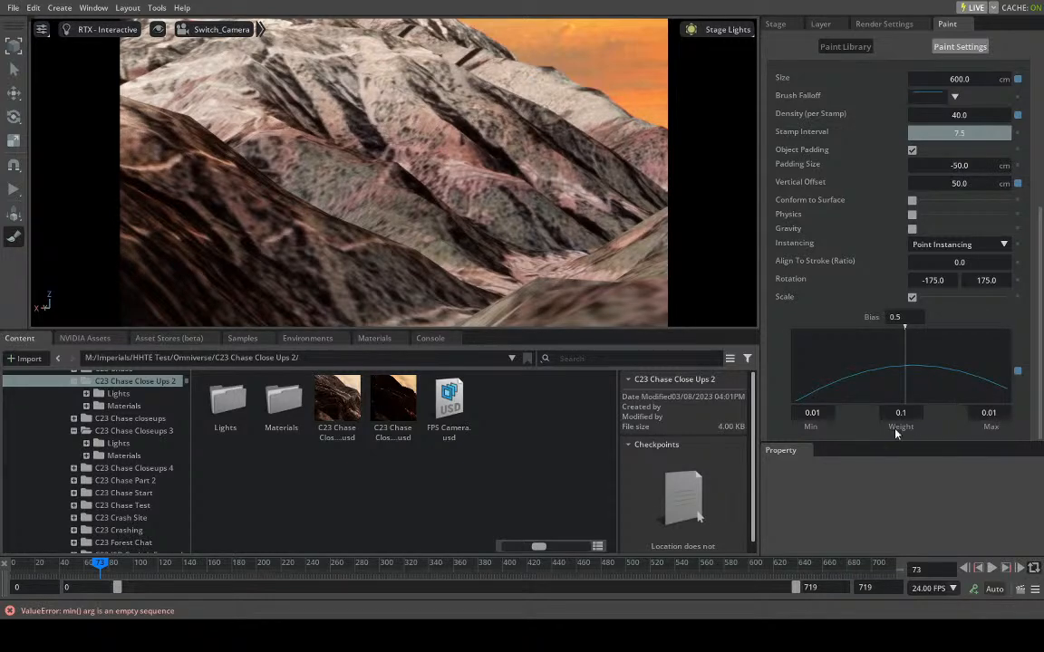
text(0.05)
key(Return)
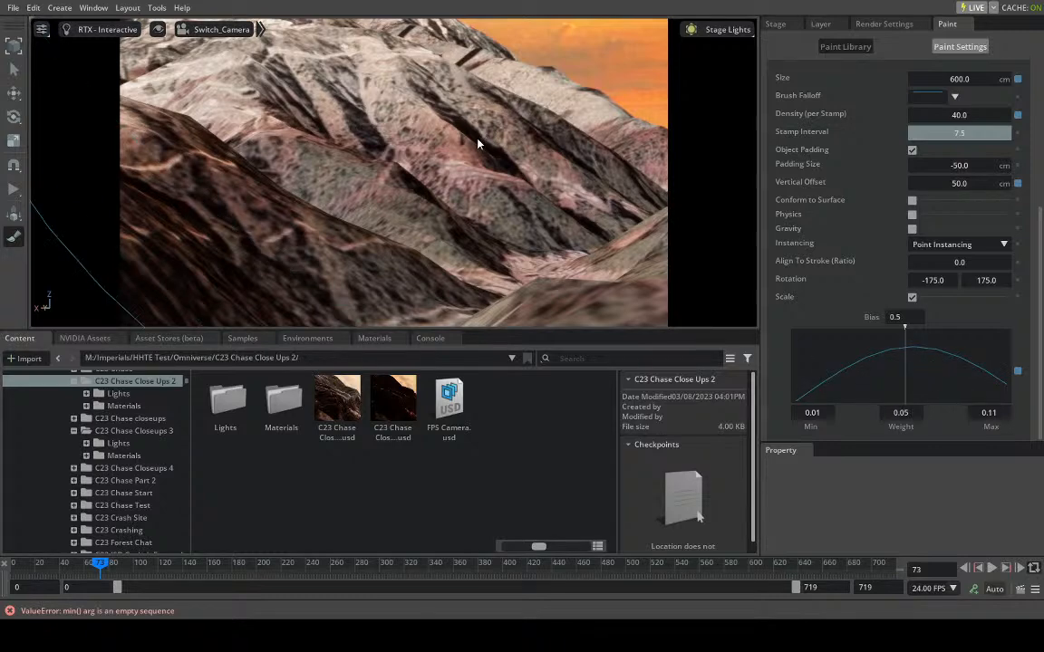
- Try stamping trees across the ridges and the valley slope with the reduced scale, and undo the latest stamps
click(478, 141)
click(377, 185)
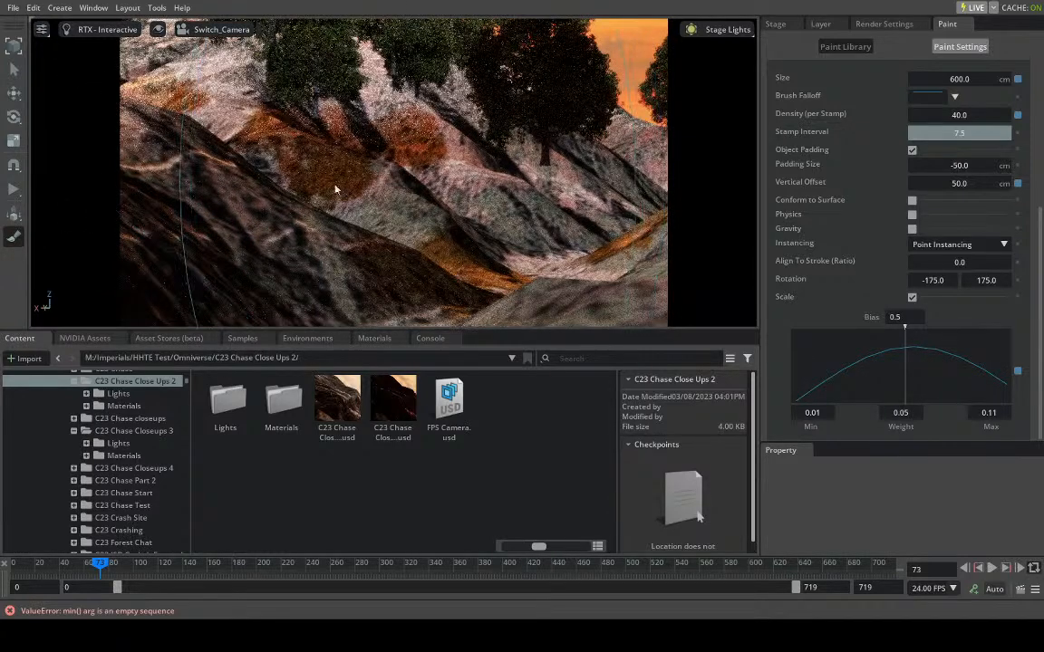
click(296, 193)
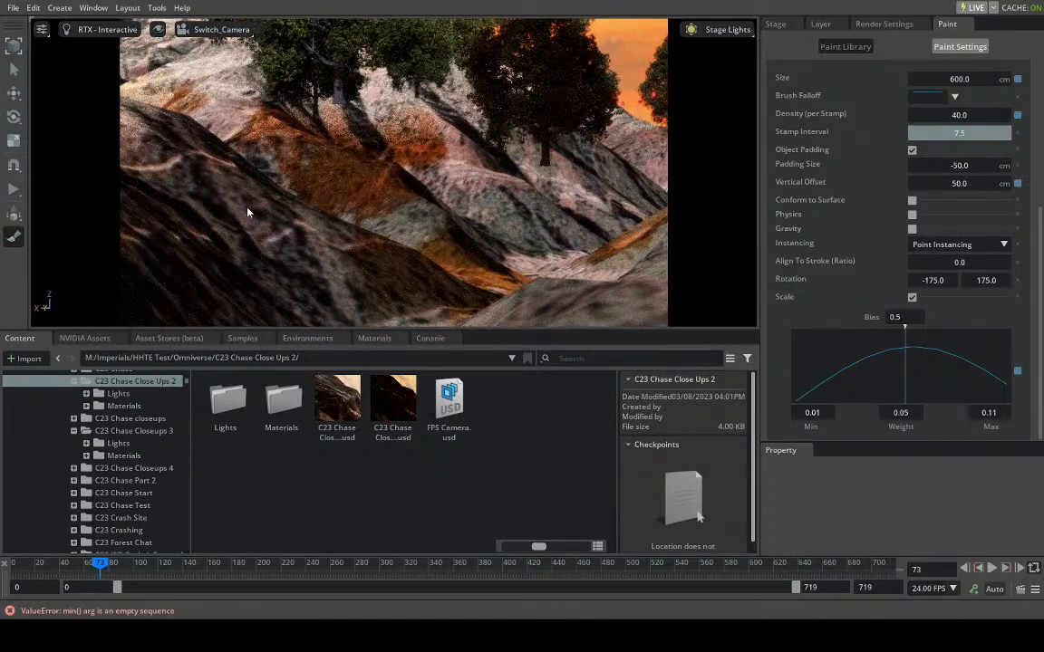
click(644, 252)
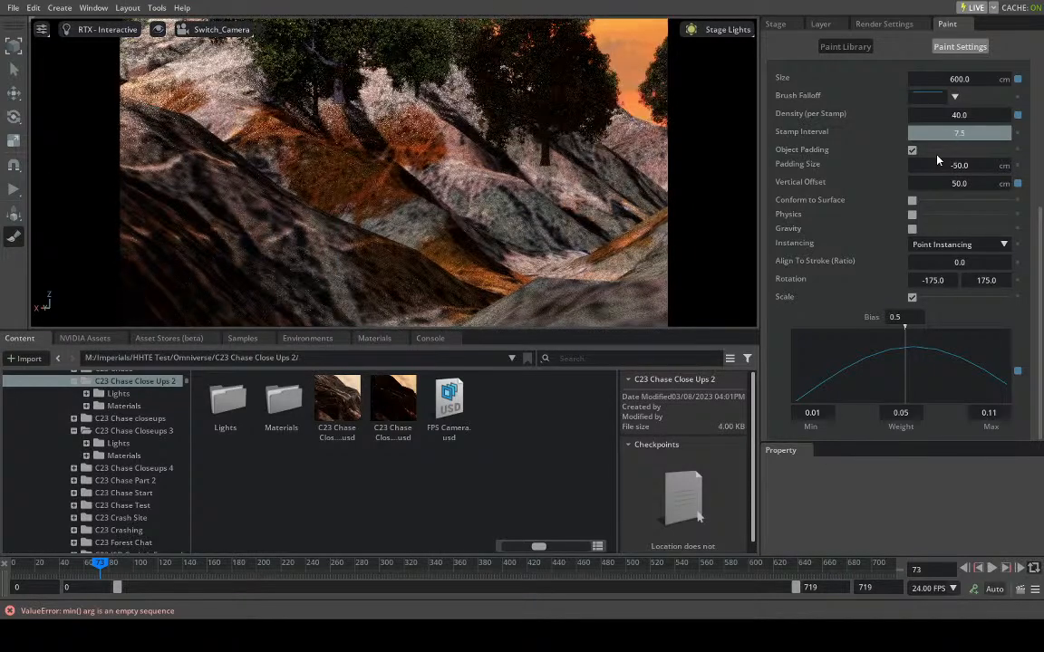
key(ctrl+z)
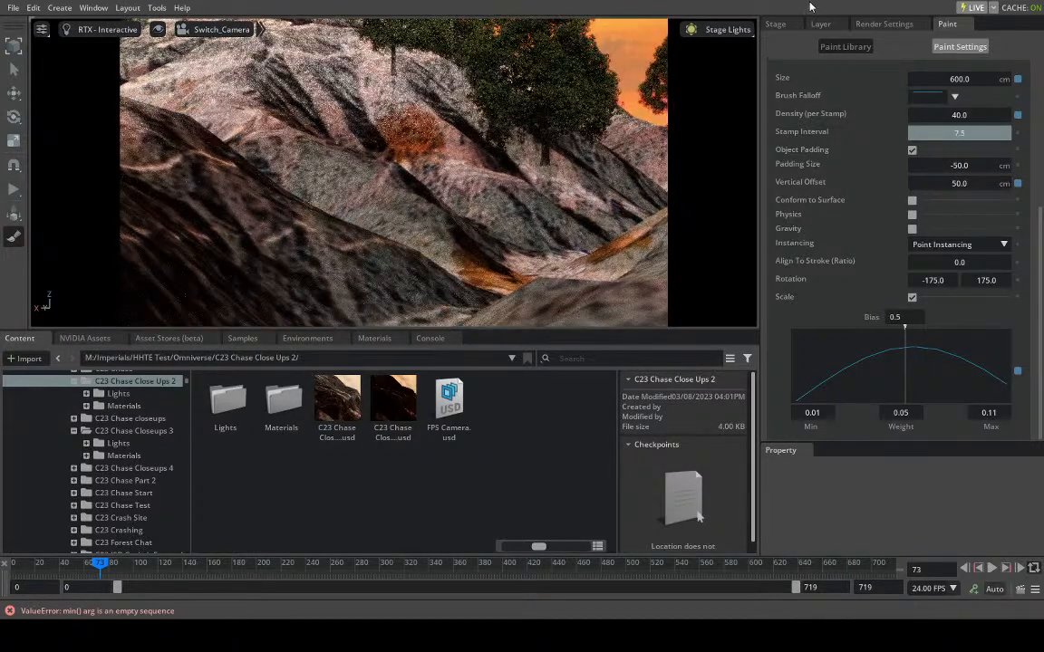
- Remove the remaining test trees by deleting the PaintTool prim
click(785, 23)
click(843, 396)
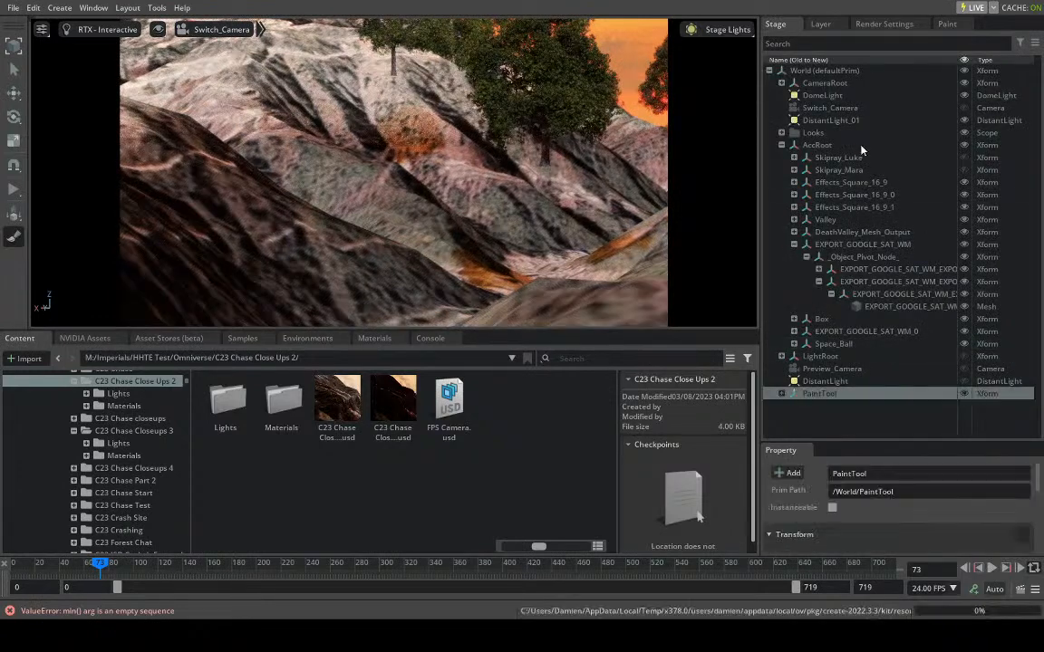
key(Delete)
- Set the paint brush's vertical offset to 0 cm
click(949, 26)
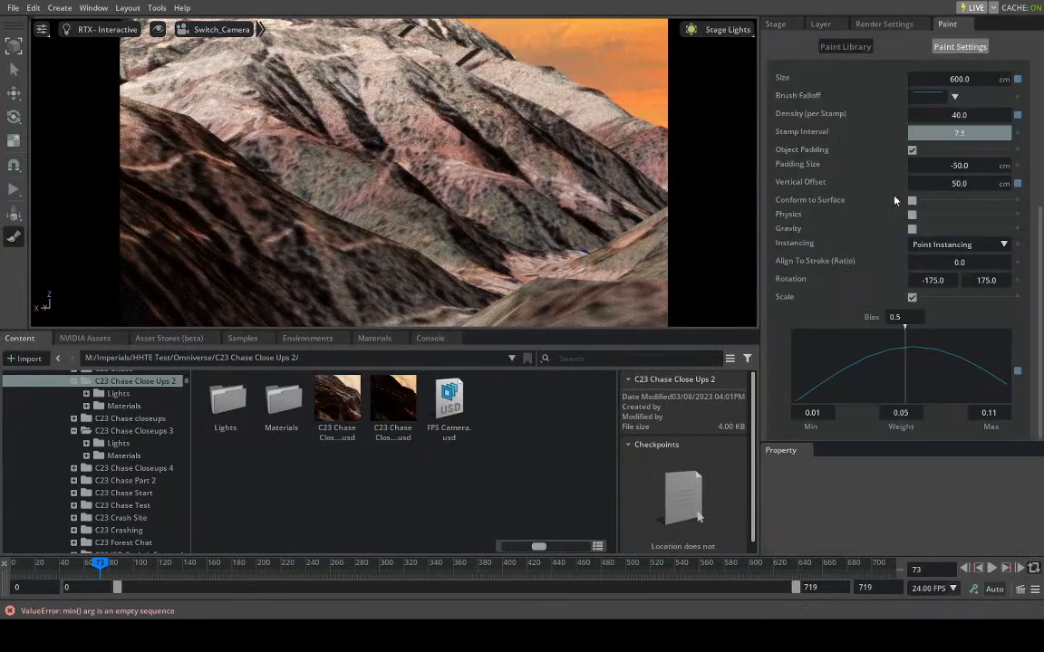
double_click(975, 185)
text(0)
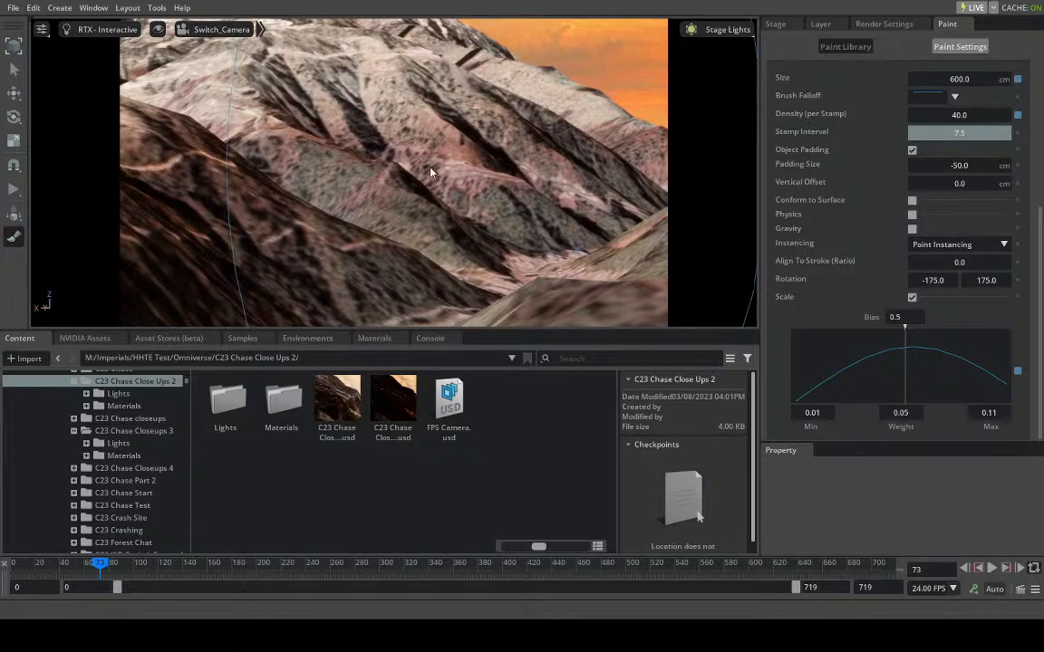
- Stamp trees over the central slopes and the dark foreground ridge at frame 73, undoing the oversized first stamp
click(439, 215)
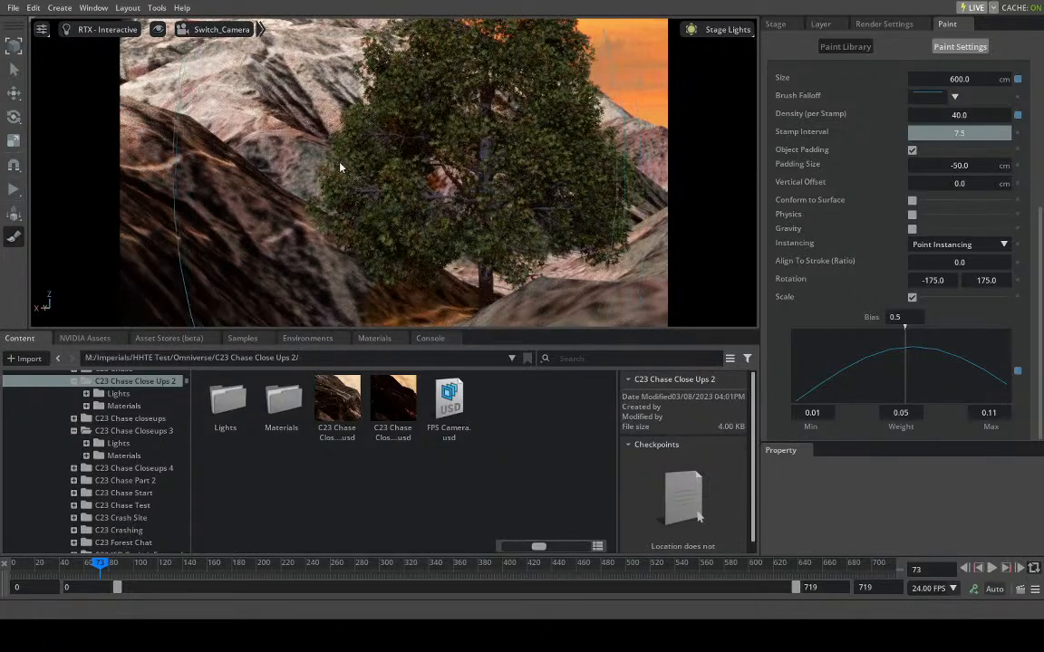
key(ctrl+z)
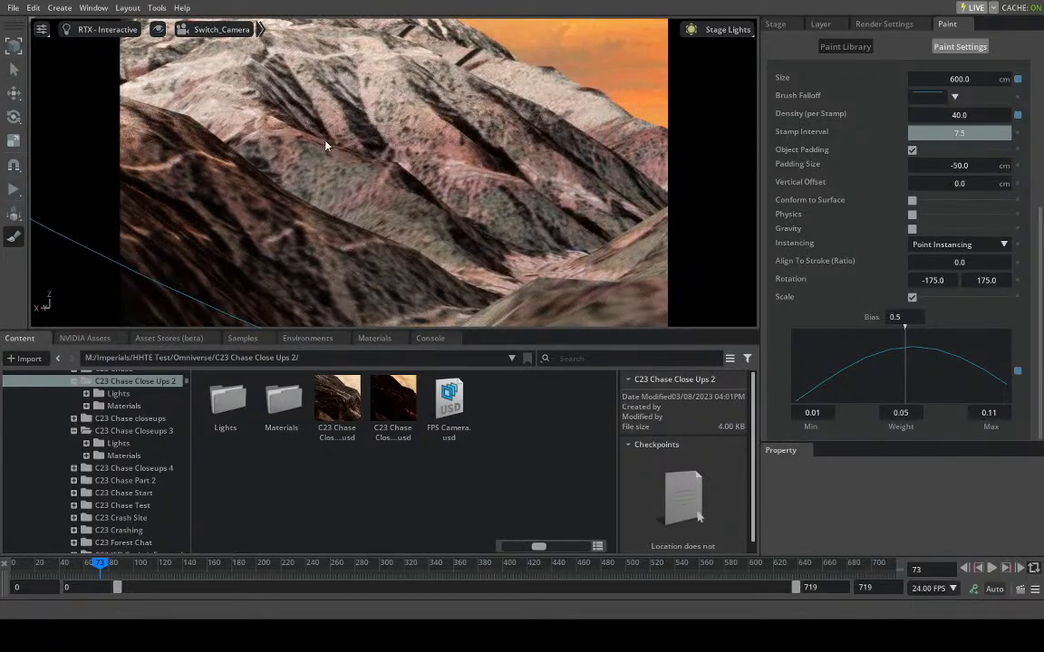
click(326, 145)
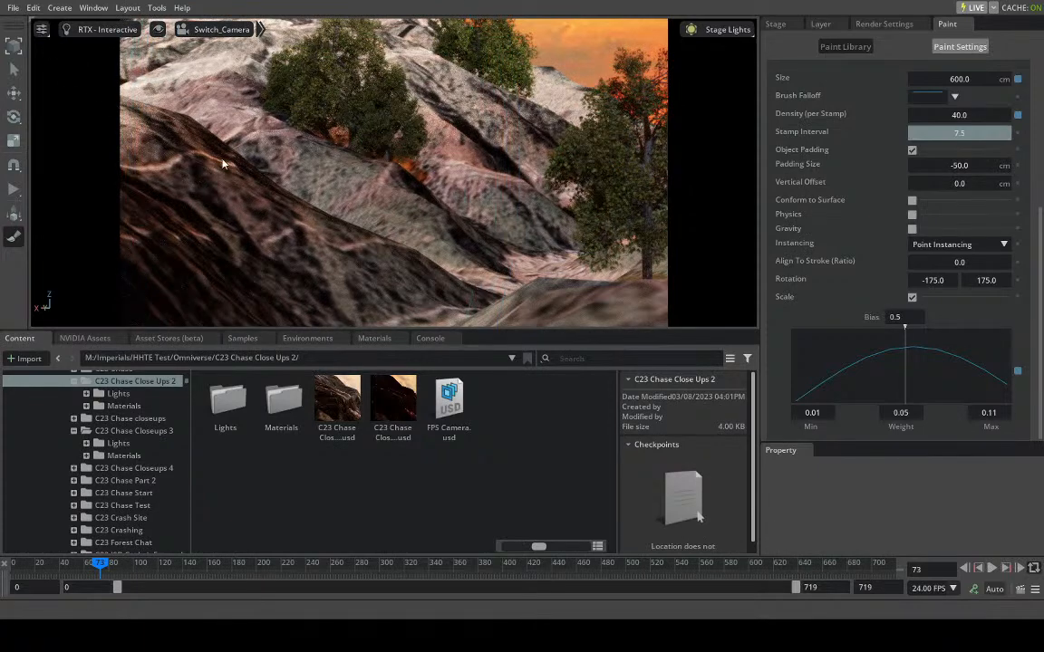
click(243, 164)
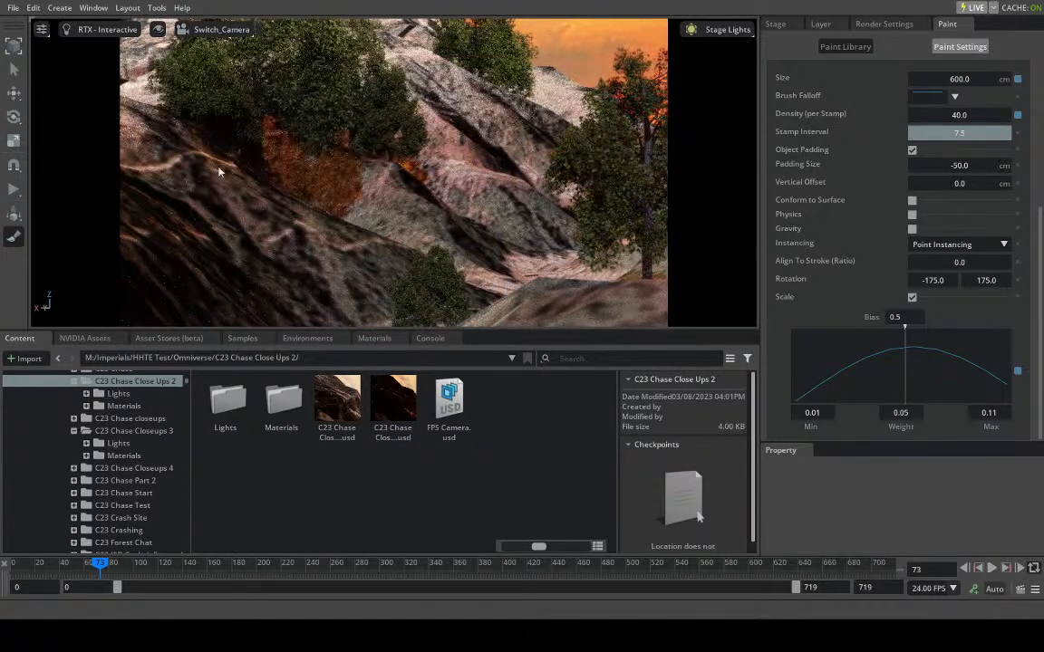
click(476, 129)
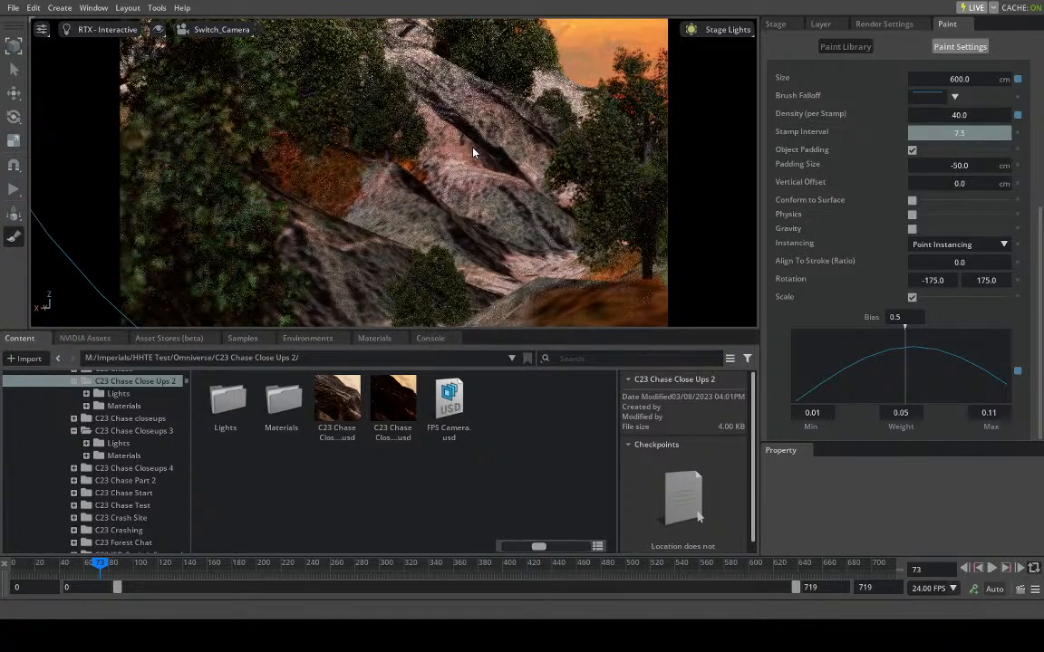
click(447, 166)
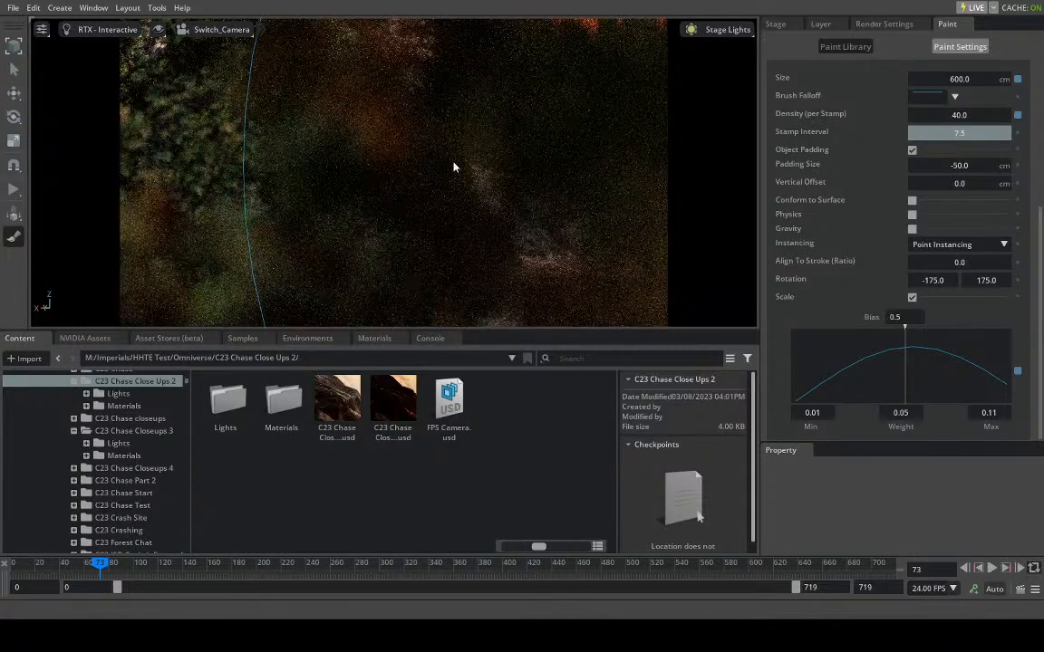
- Move to frame 48 and stamp more trees along the rocky slope between the existing trees
drag(98, 564, 71, 576)
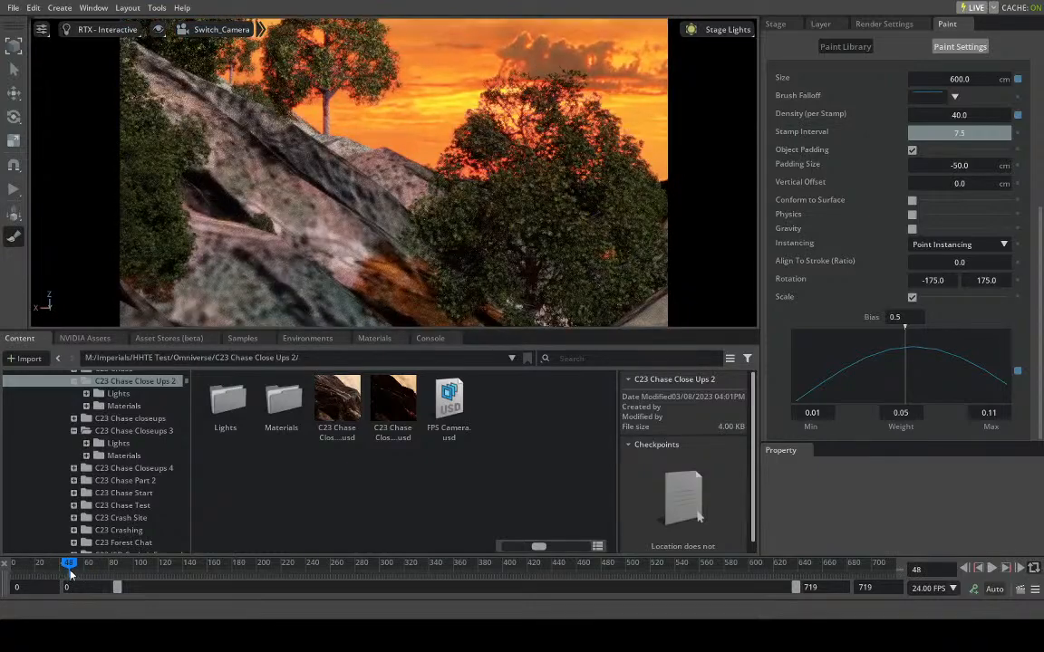
click(340, 195)
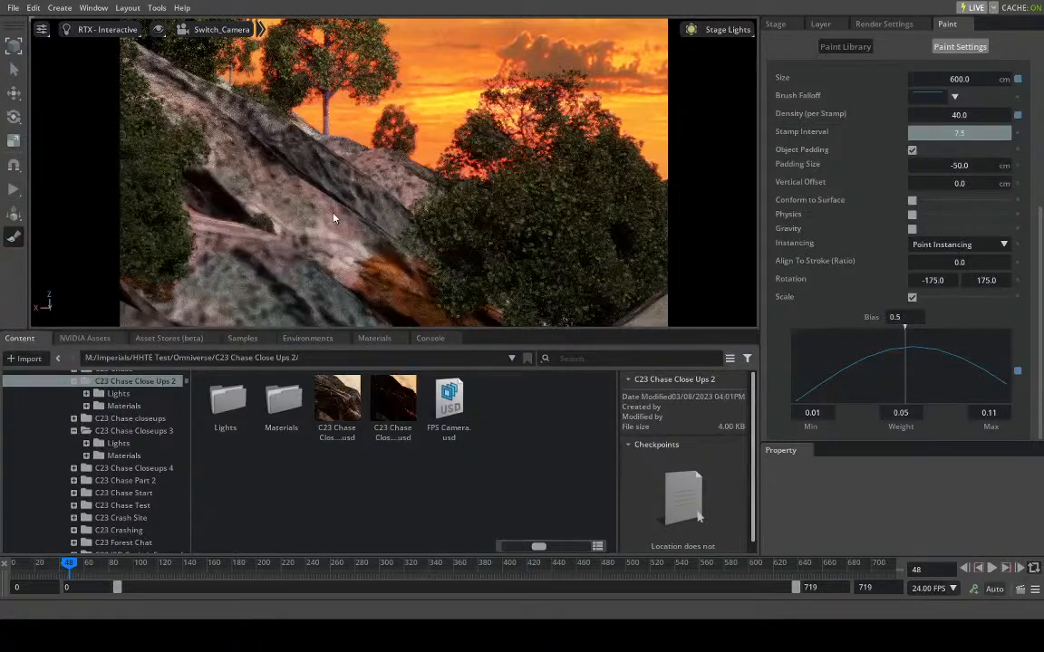
click(333, 219)
click(278, 237)
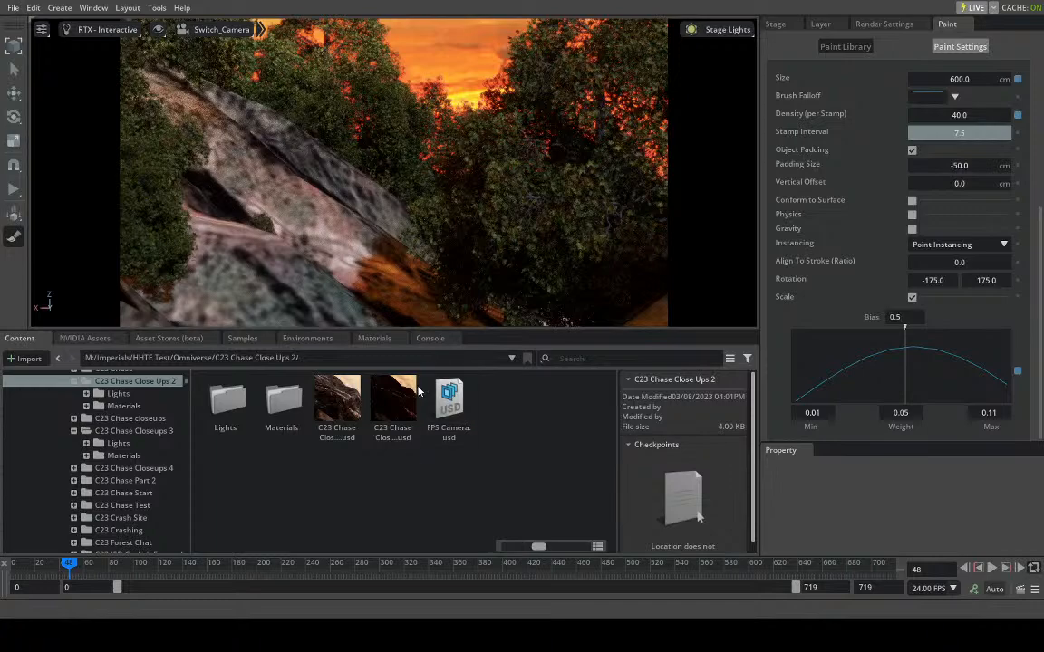
- Move to frame 131 and stamp trees over the bare ridge and the slope in front of it
drag(95, 564, 171, 553)
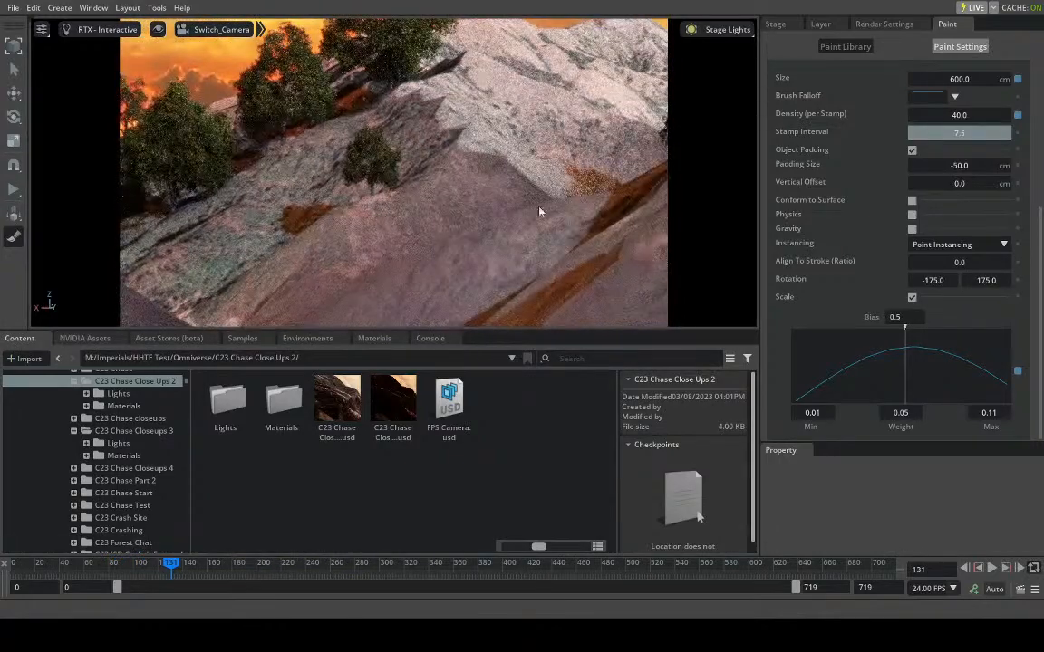
click(476, 194)
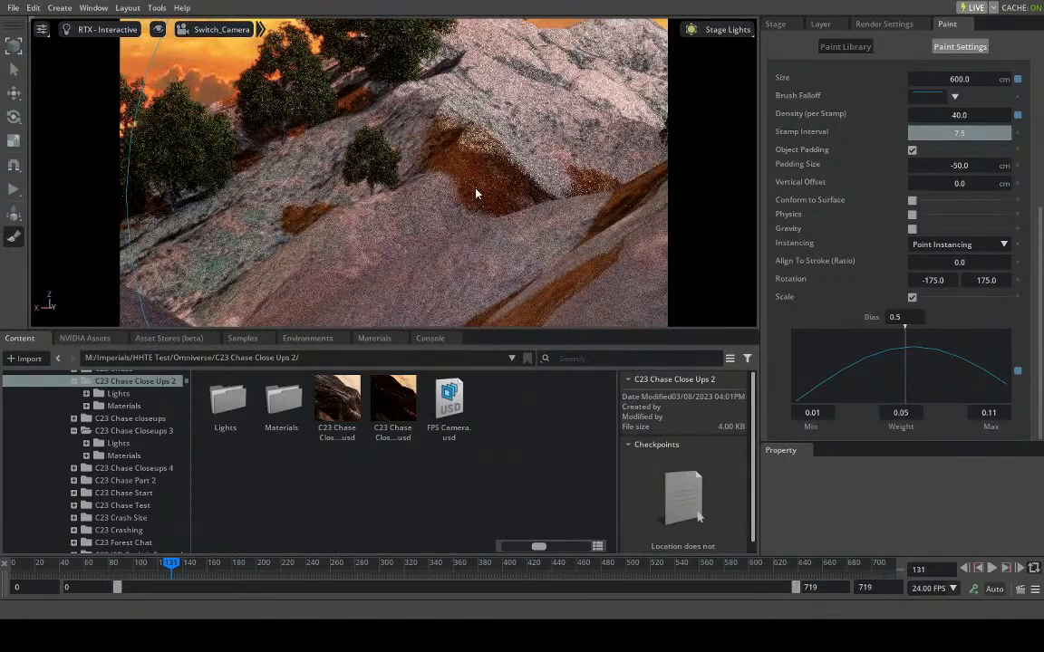
click(445, 231)
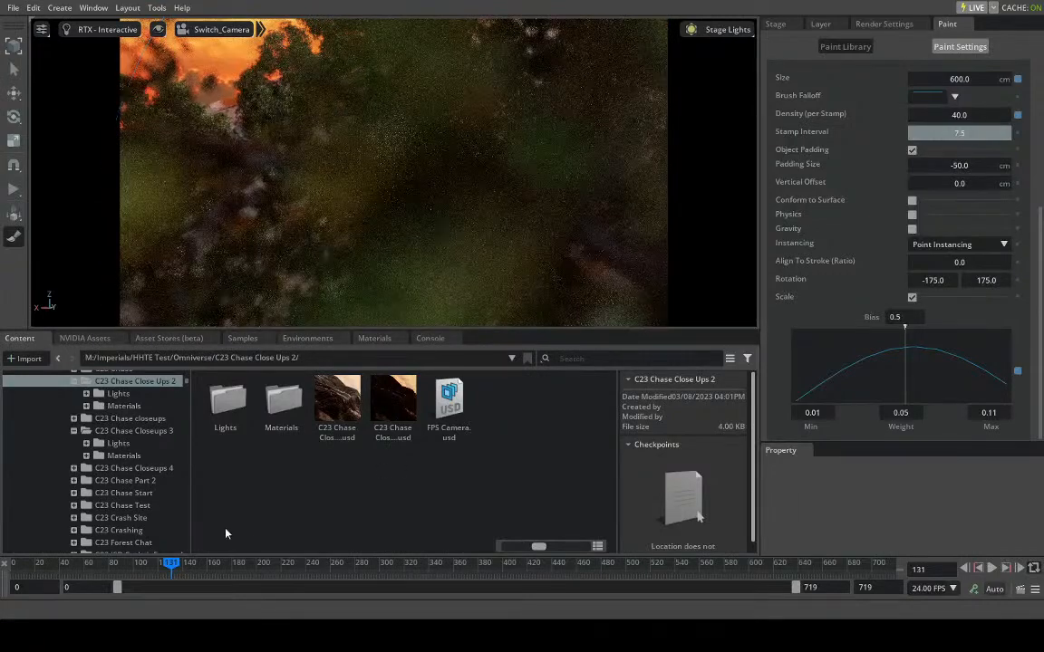
- Move to frame 160 and stamp trees over the bare slopes on both sides of the large central tree
drag(192, 572, 208, 566)
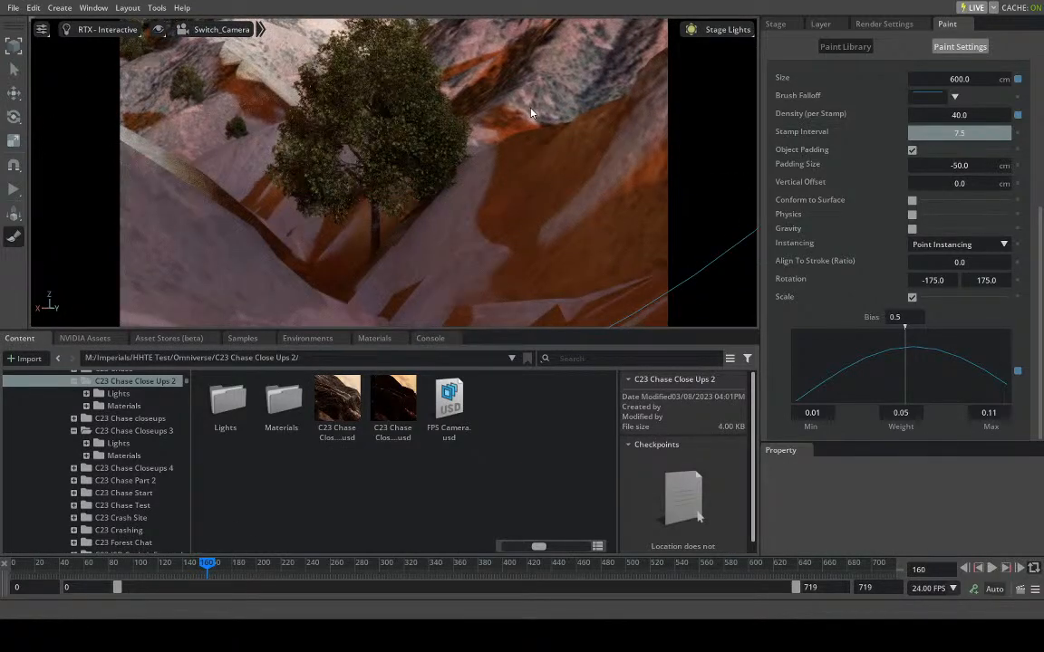
click(604, 187)
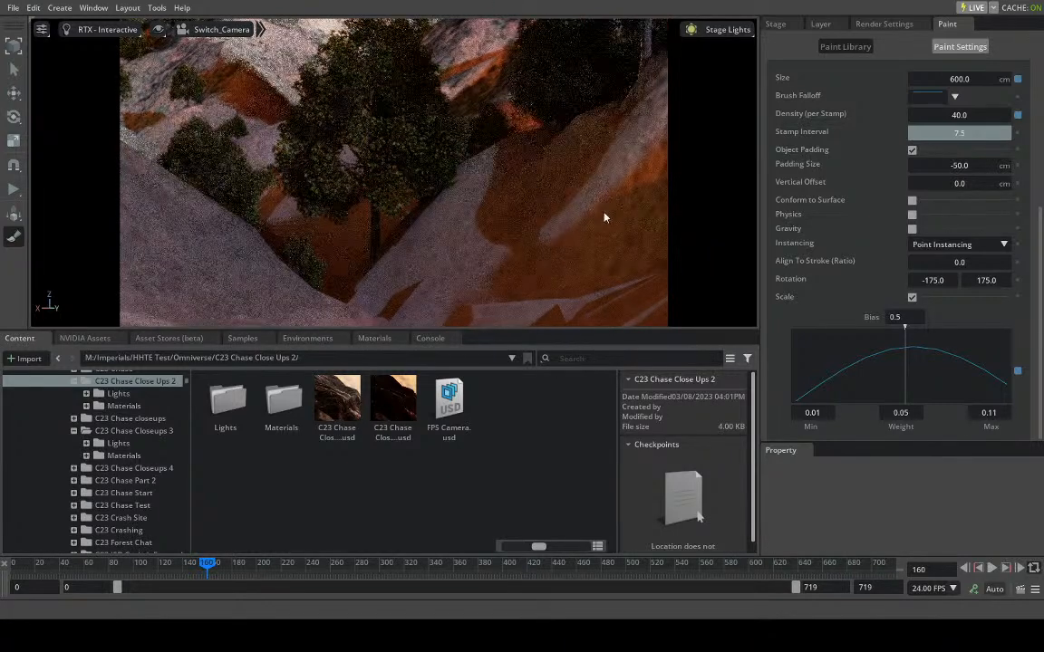
click(595, 216)
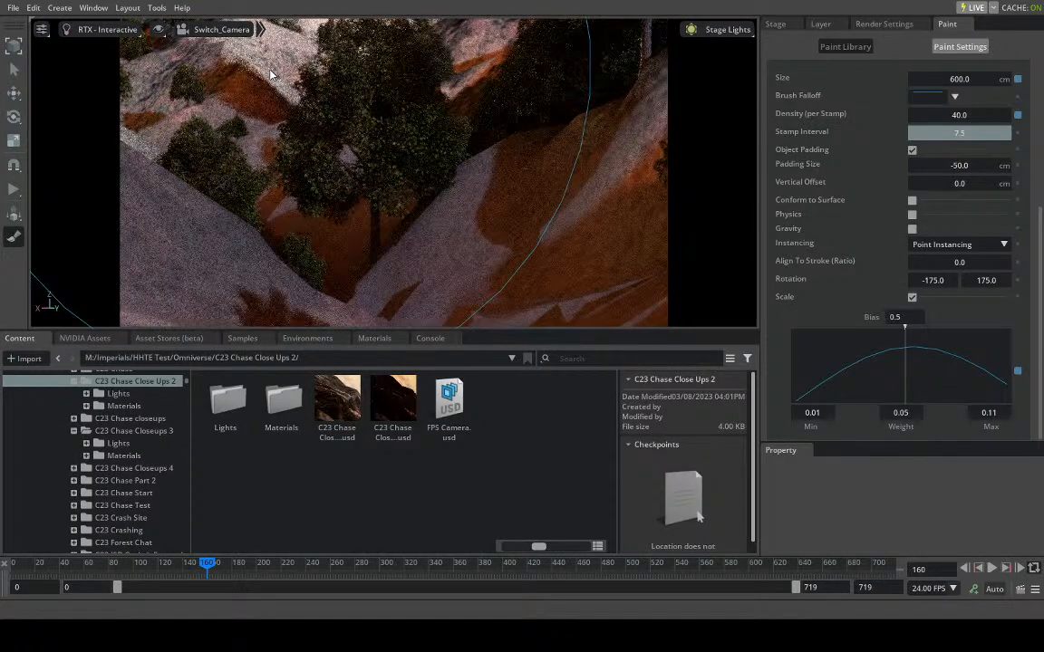
click(237, 72)
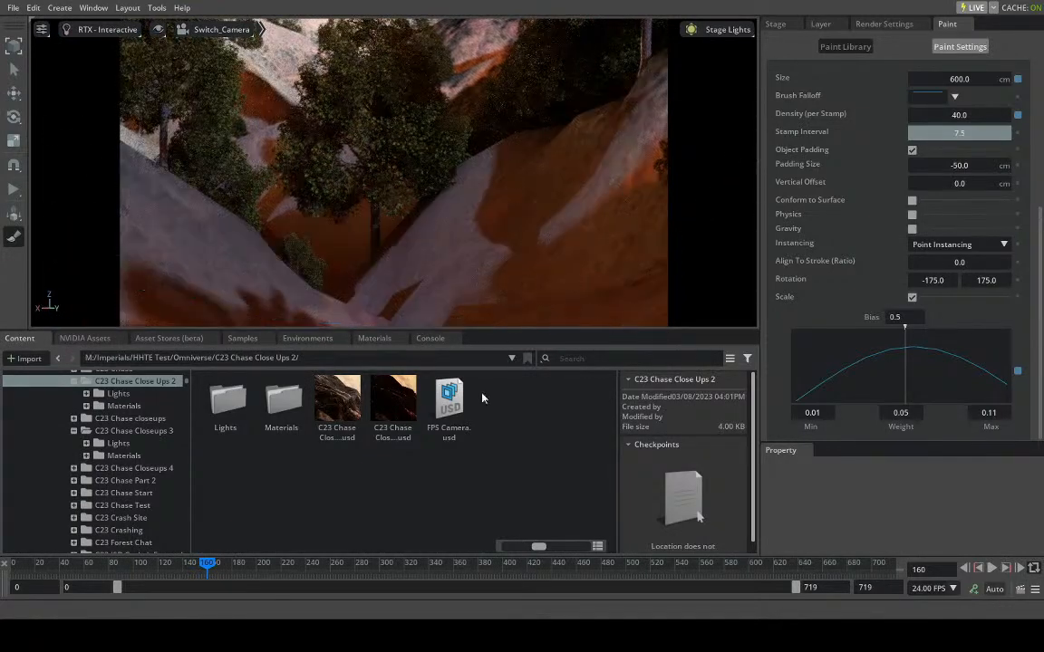
- Move to frame 228 and stamp trees over the large bare rock face and the orange gully beside it
drag(227, 573, 291, 546)
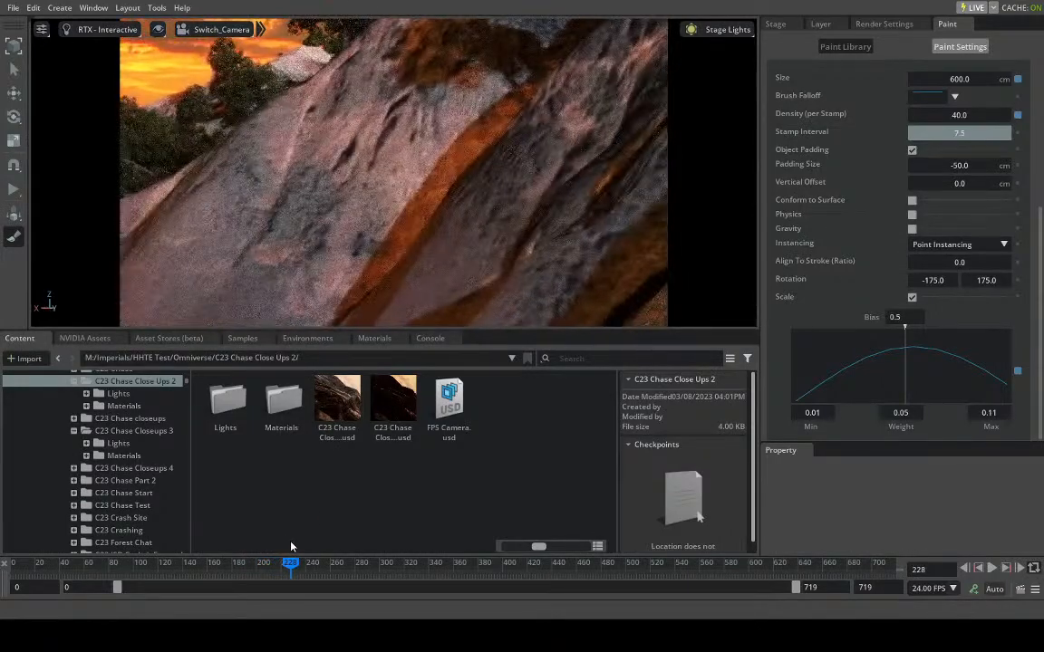
click(422, 164)
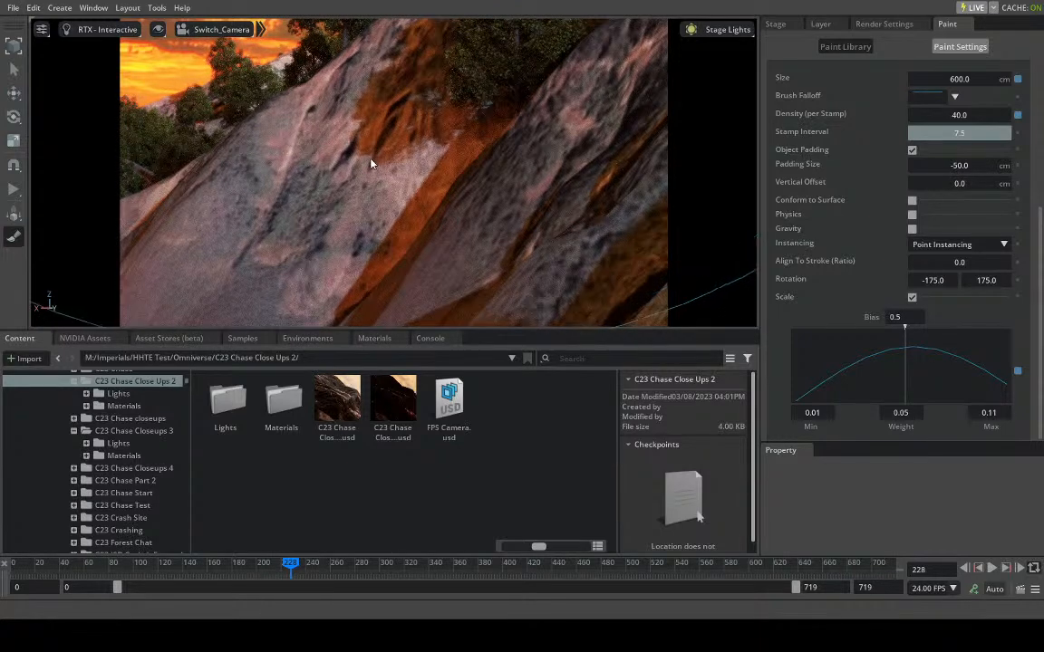
click(371, 163)
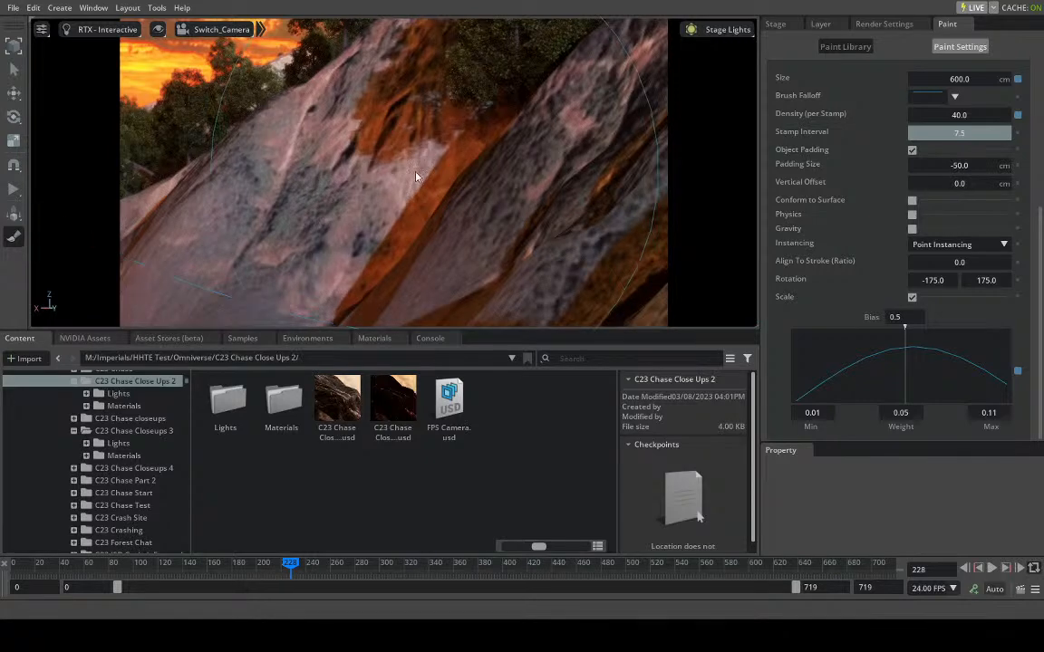
click(408, 176)
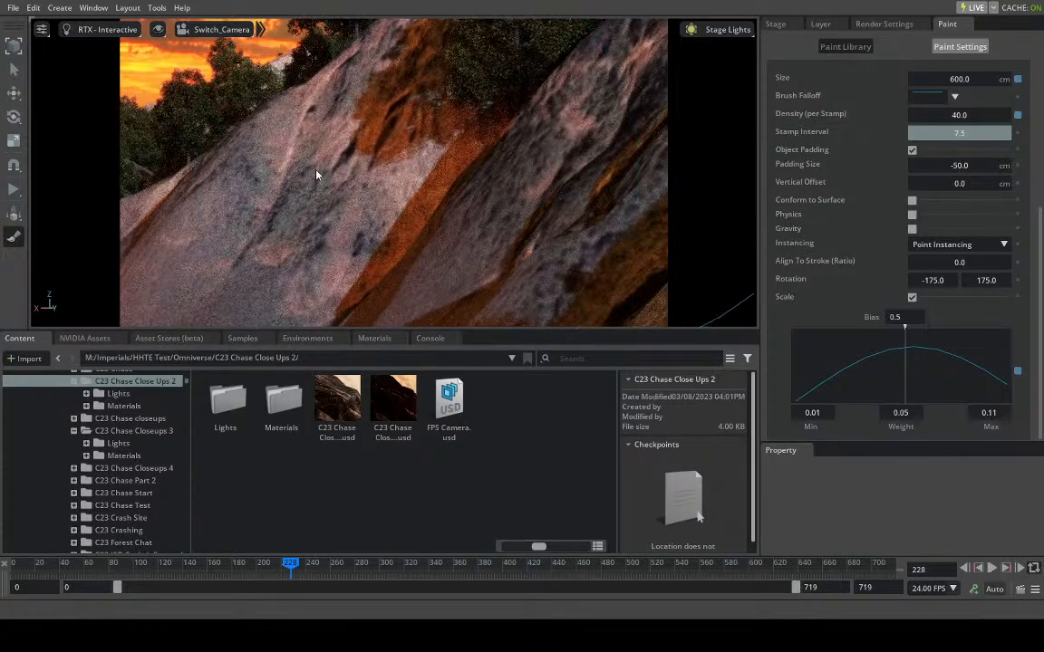
- Move to frame 277 and paint trees across the central valley, the foreground and the surrounding rocky slopes
drag(306, 567, 352, 566)
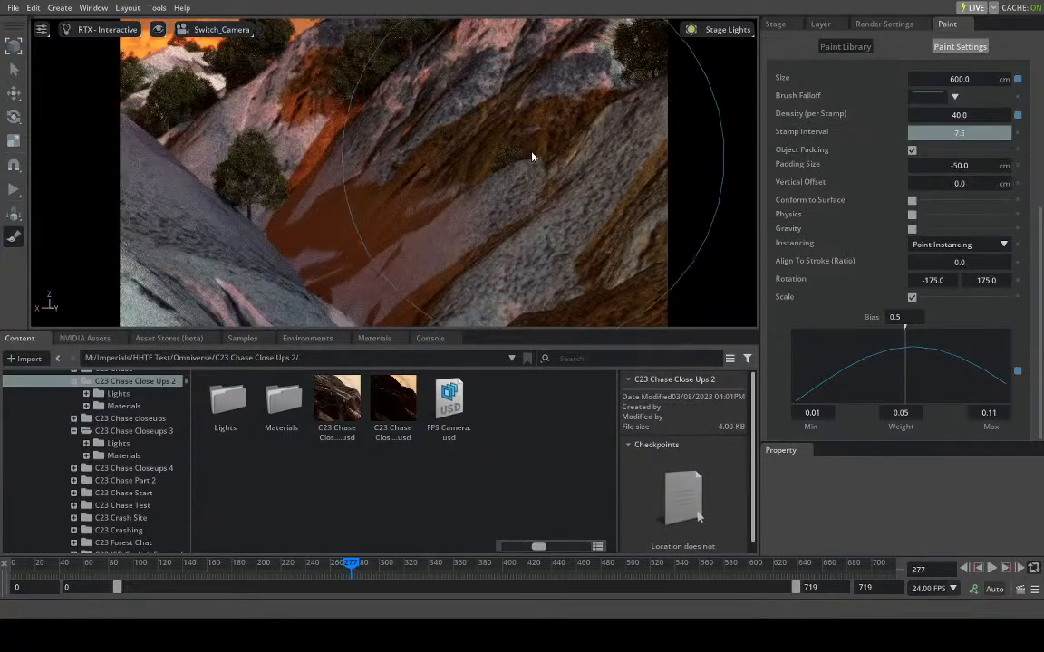
mouse_move(526, 150)
mouse_down()
mouse_move(432, 159)
mouse_move(373, 136)
mouse_move(345, 145)
mouse_move(386, 221)
mouse_up()
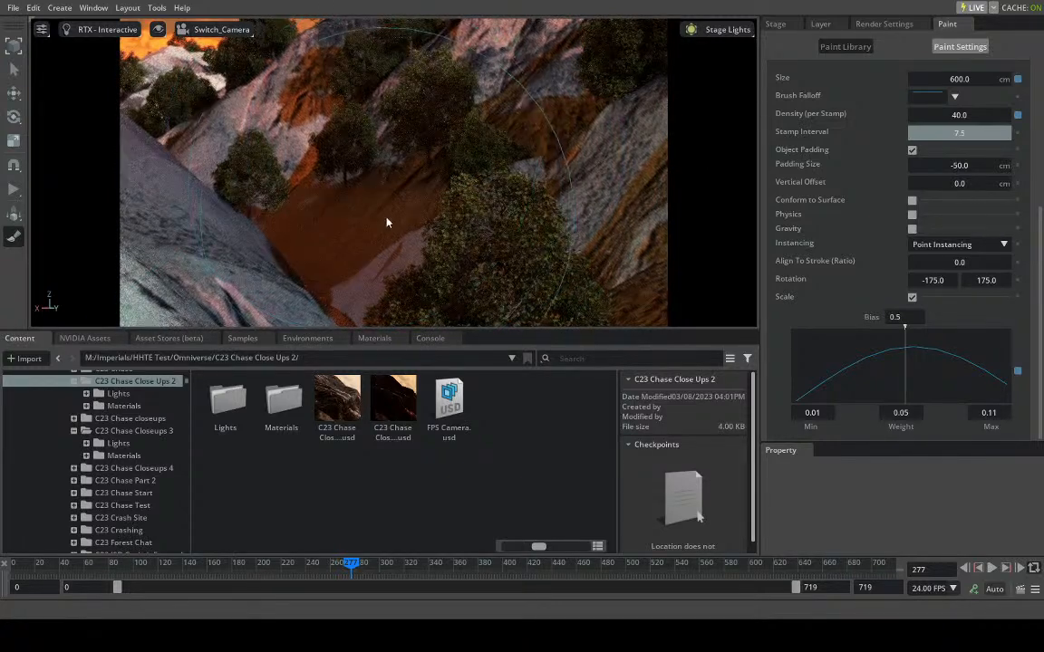
click(533, 78)
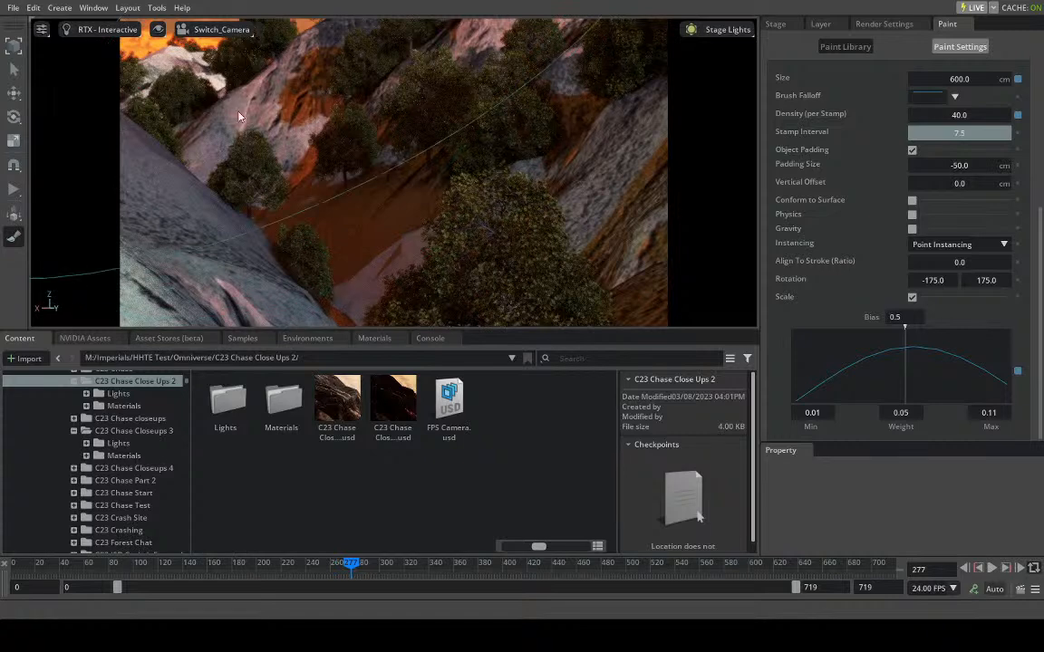
click(313, 112)
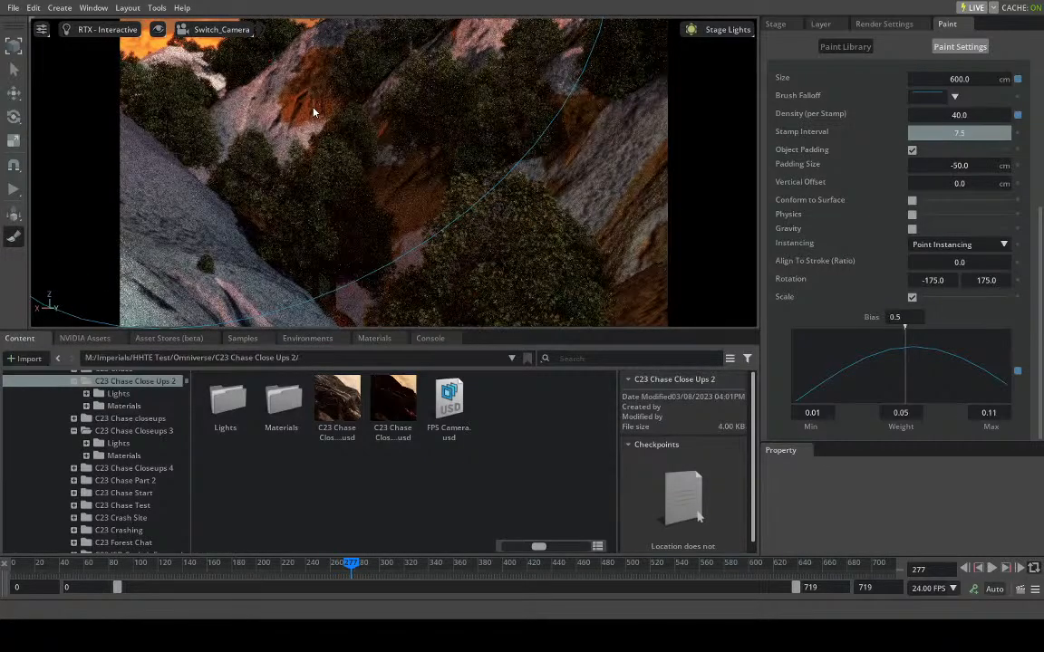
click(571, 154)
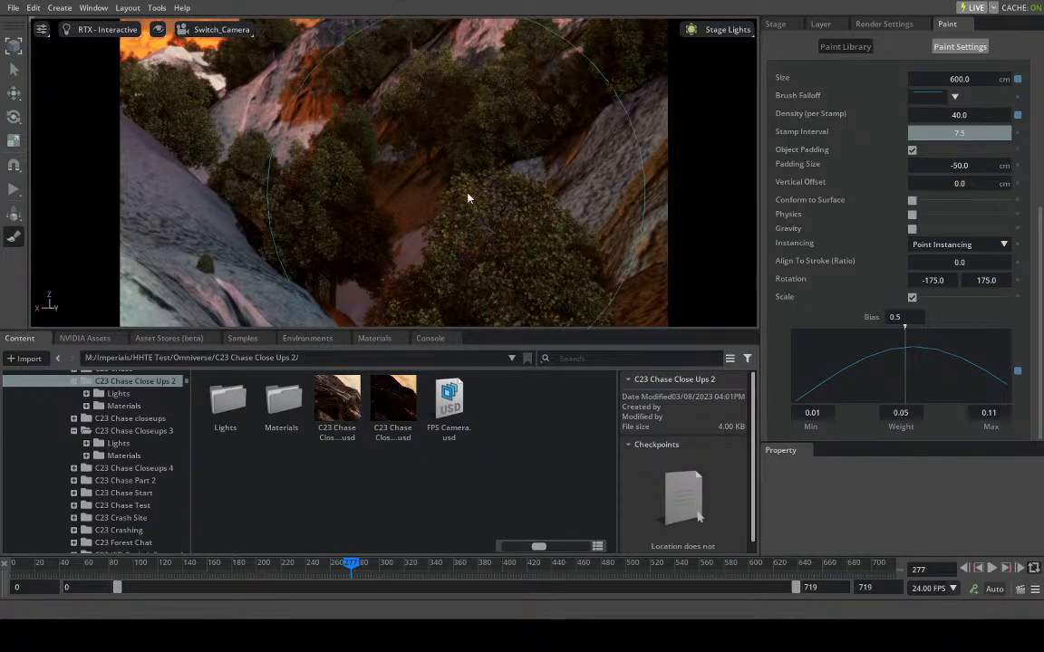
- Move to frame 306 and stamp trees along the pale hillside and its ridge line against the sunset sky
drag(381, 566, 388, 561)
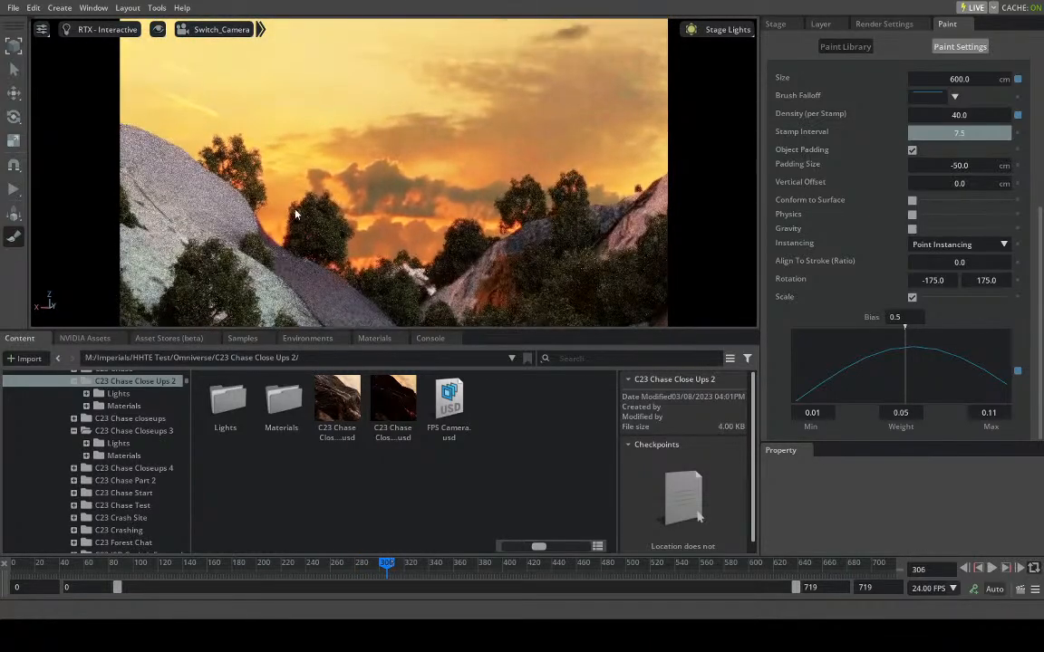
click(234, 241)
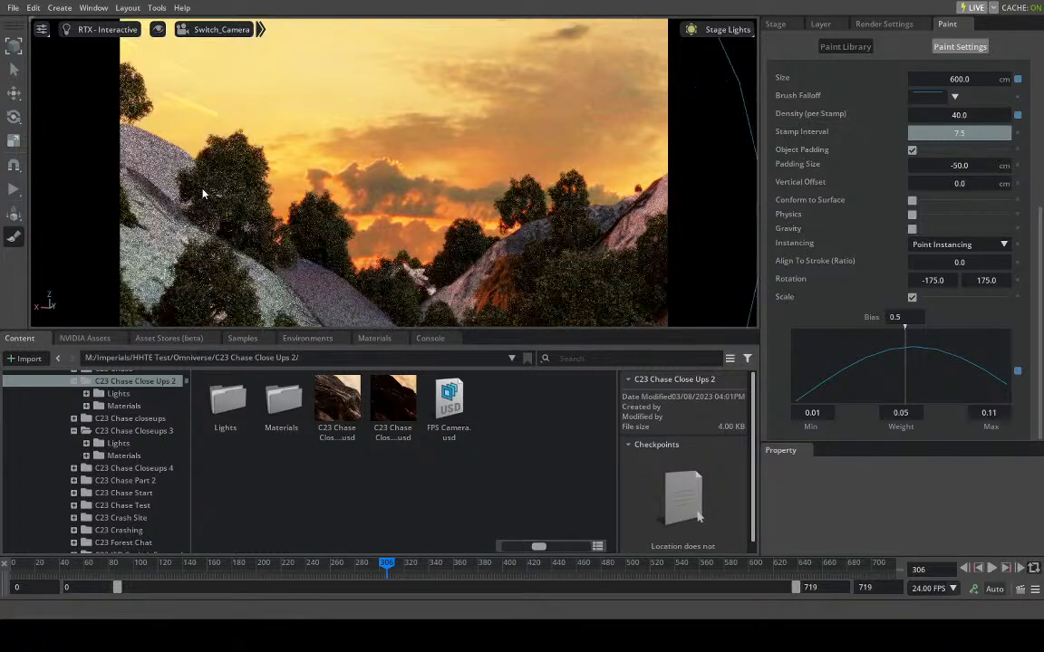
click(192, 209)
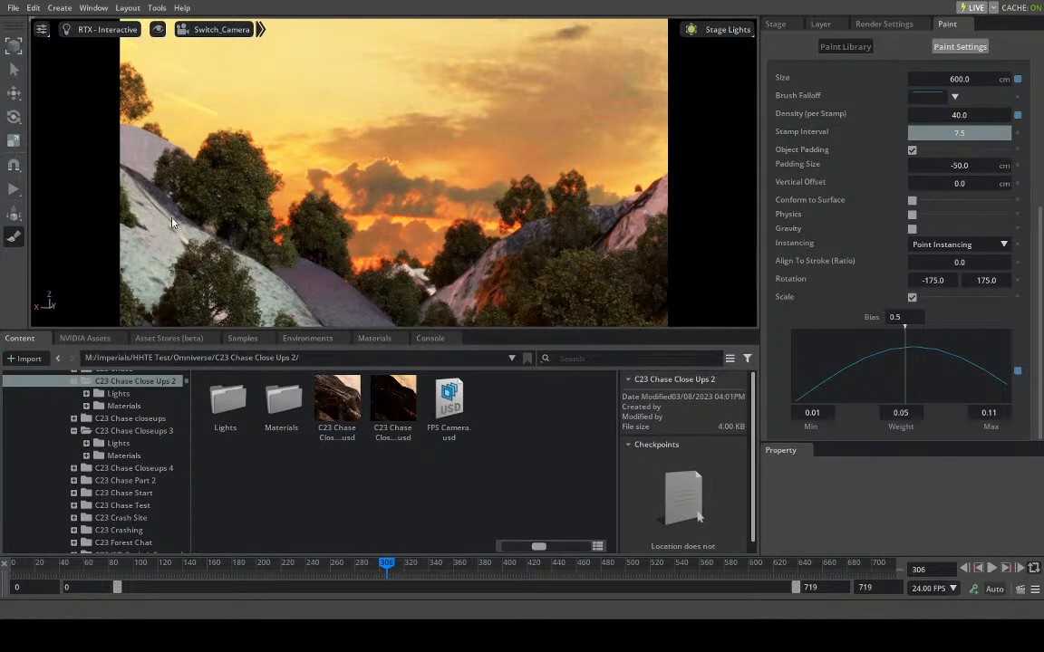
click(170, 223)
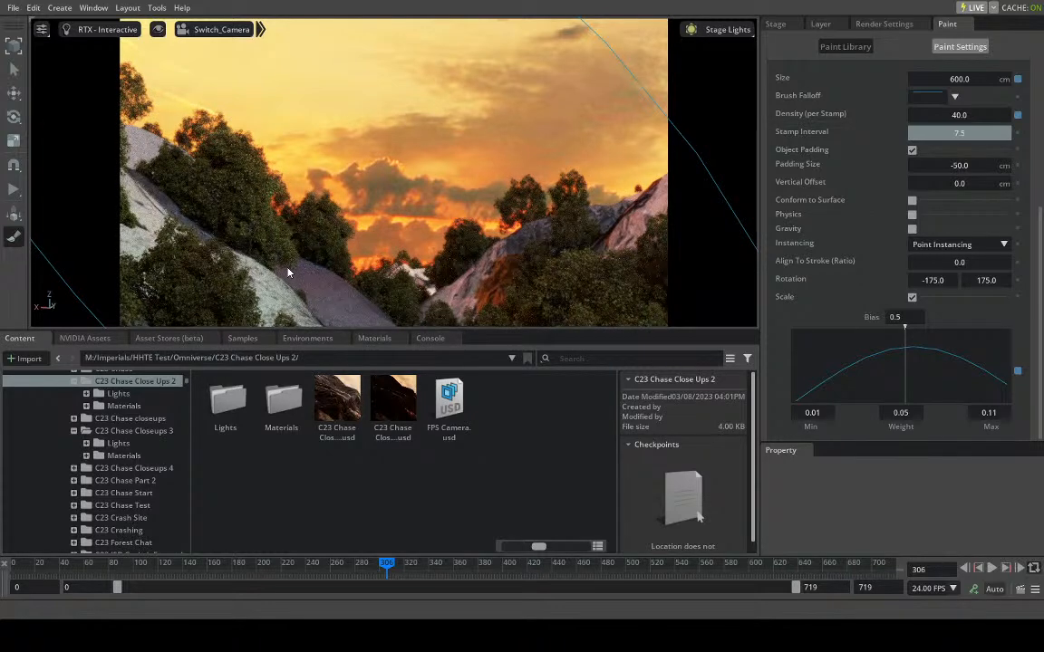
click(288, 271)
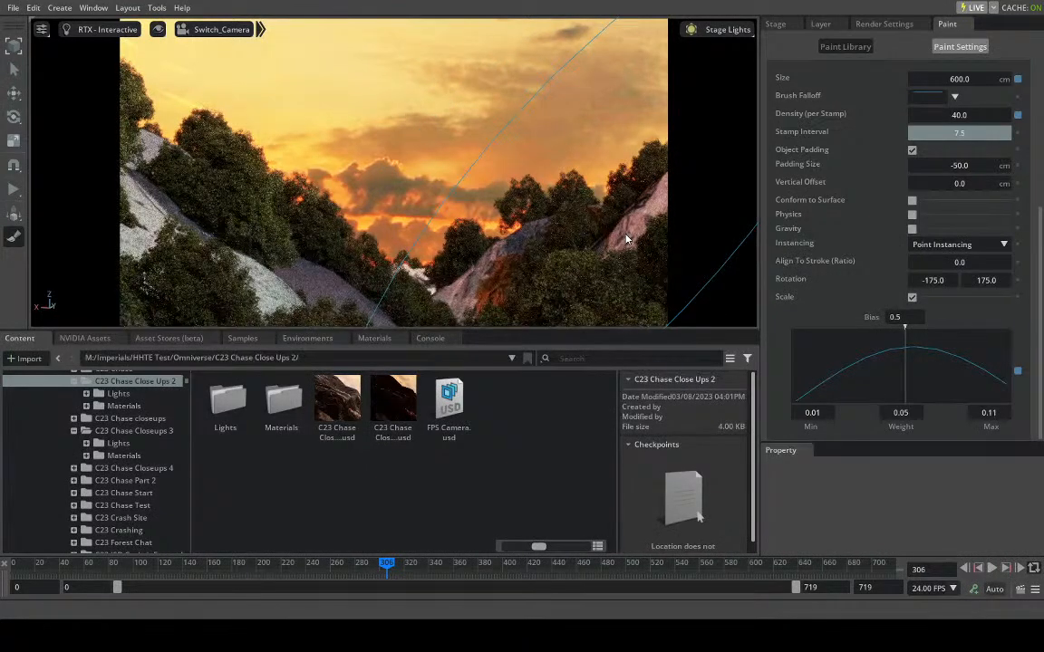
- Move to frame 337 and paint trees over the wide grey slope and its foreground ridge
drag(408, 569, 425, 566)
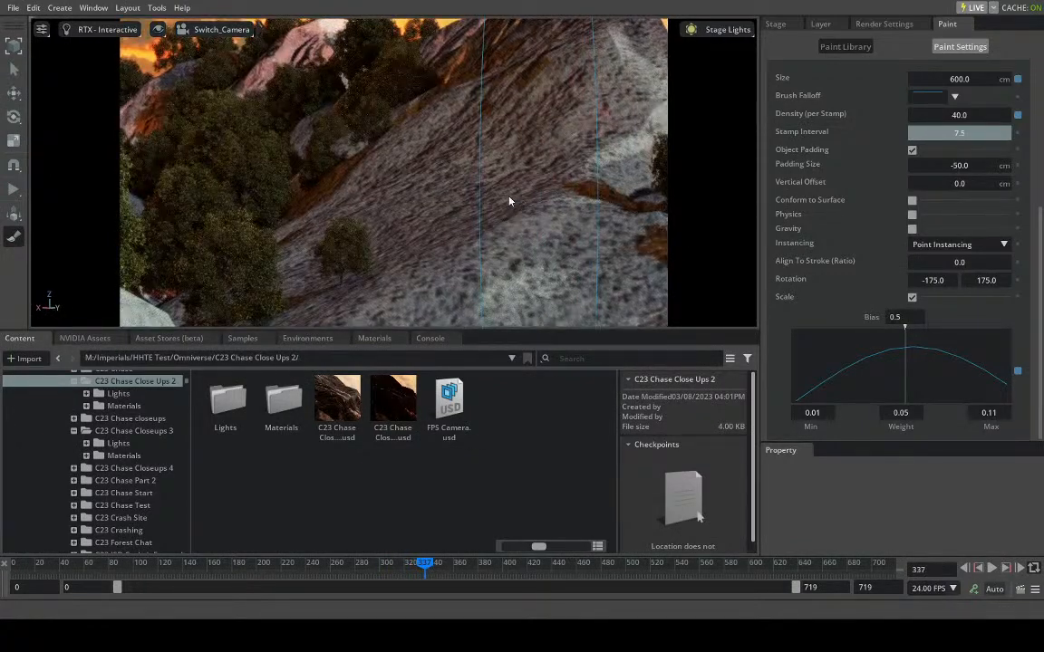
drag(492, 200, 452, 190)
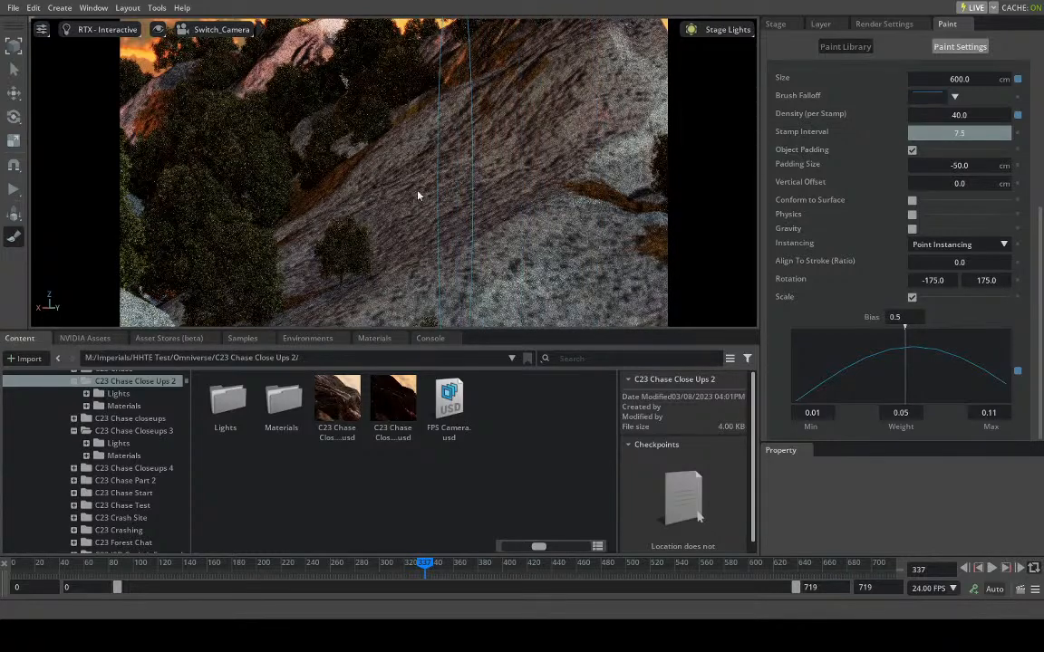
click(400, 224)
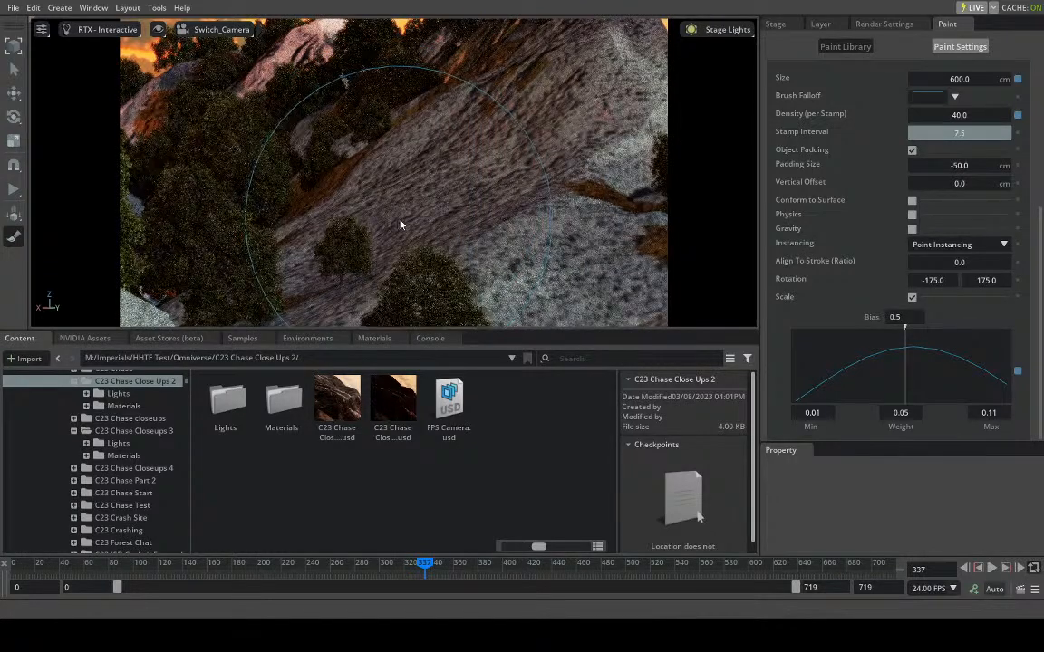
click(400, 225)
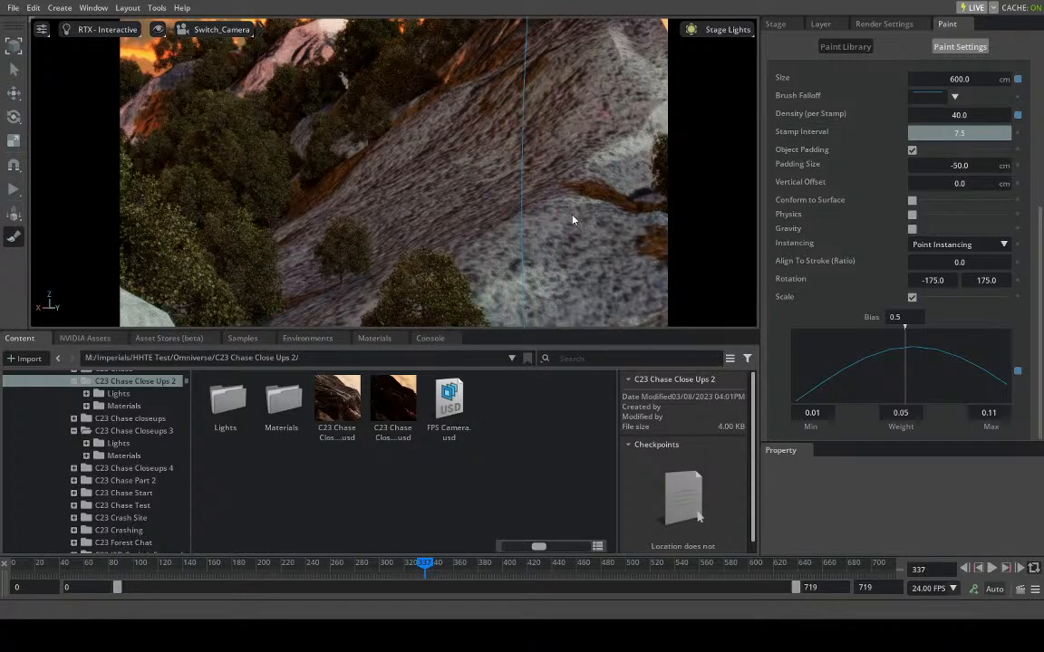
click(496, 206)
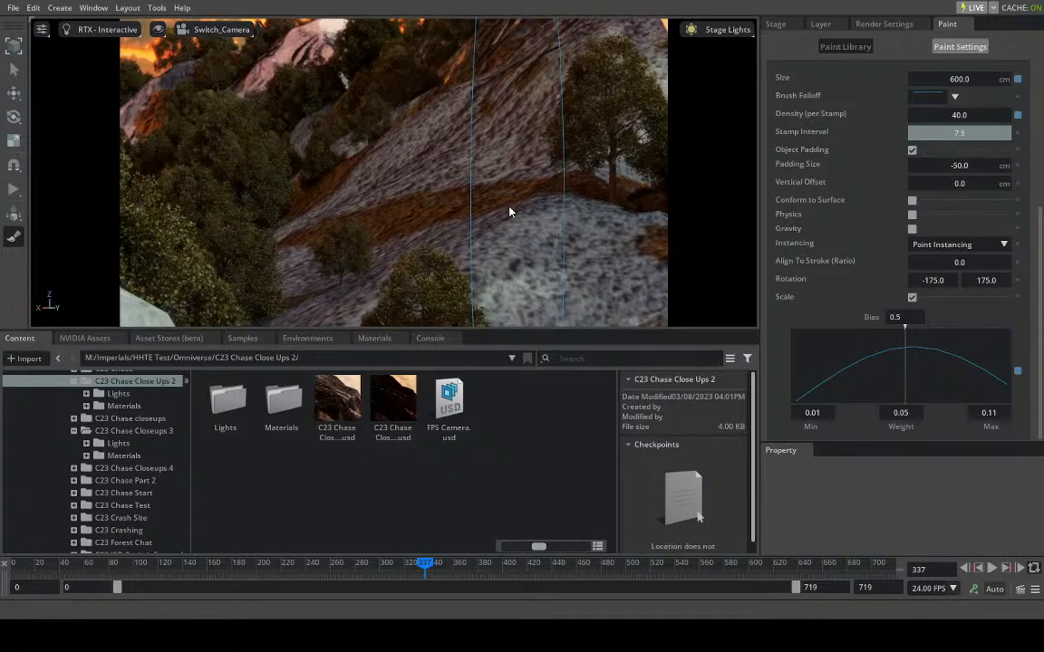
click(401, 170)
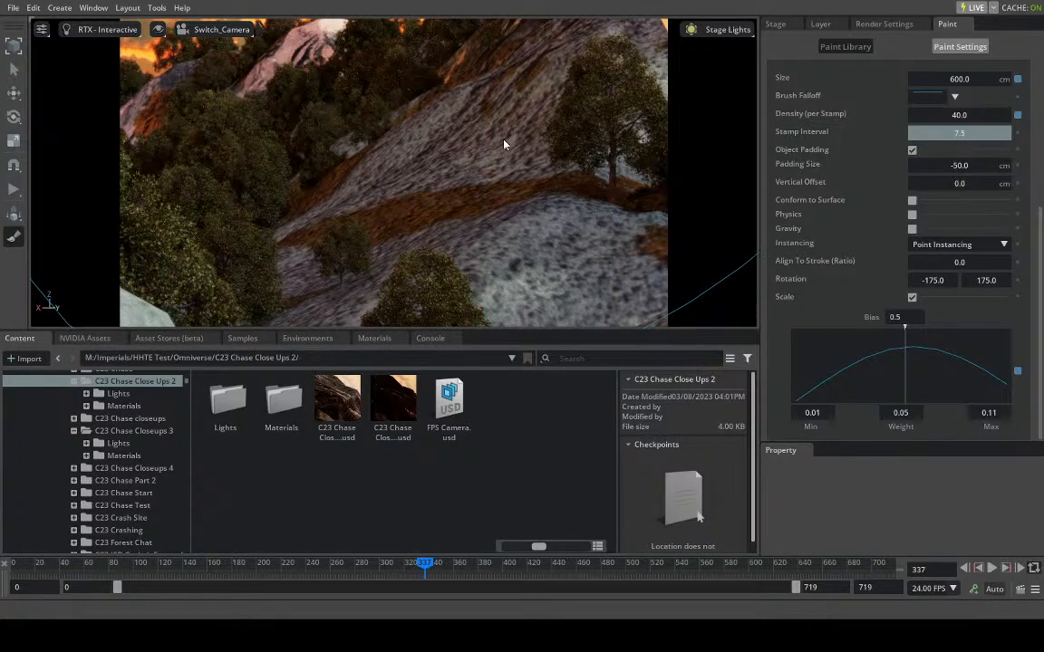
- Move to frame 384, stamp trees on the pale hillside and the dark slope opposite, and advance to frame 404
click(450, 565)
drag(450, 568, 483, 560)
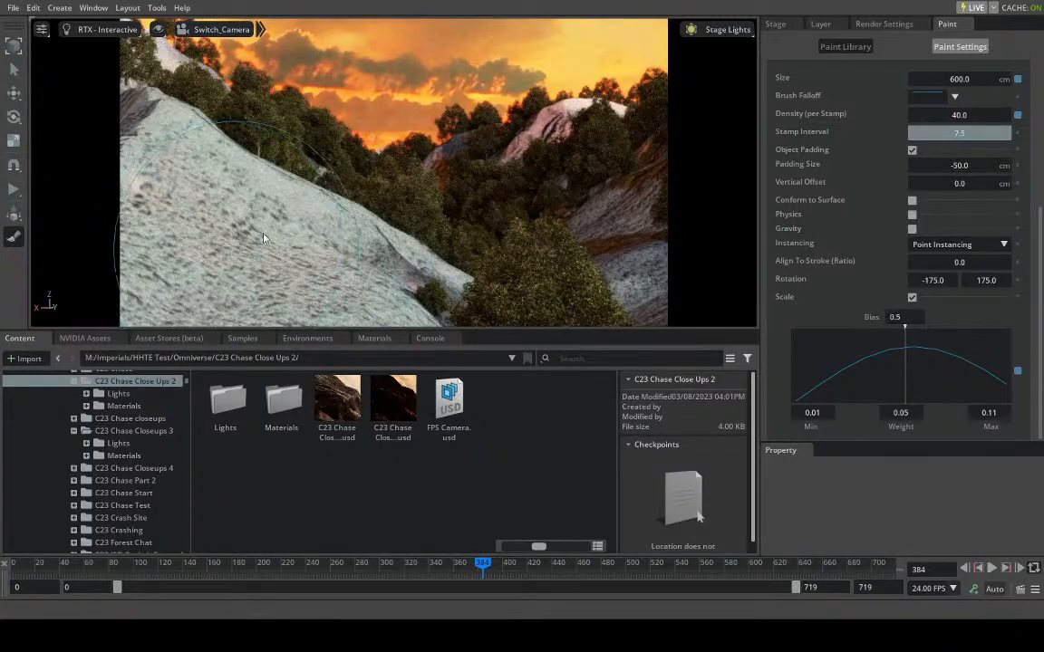
click(234, 241)
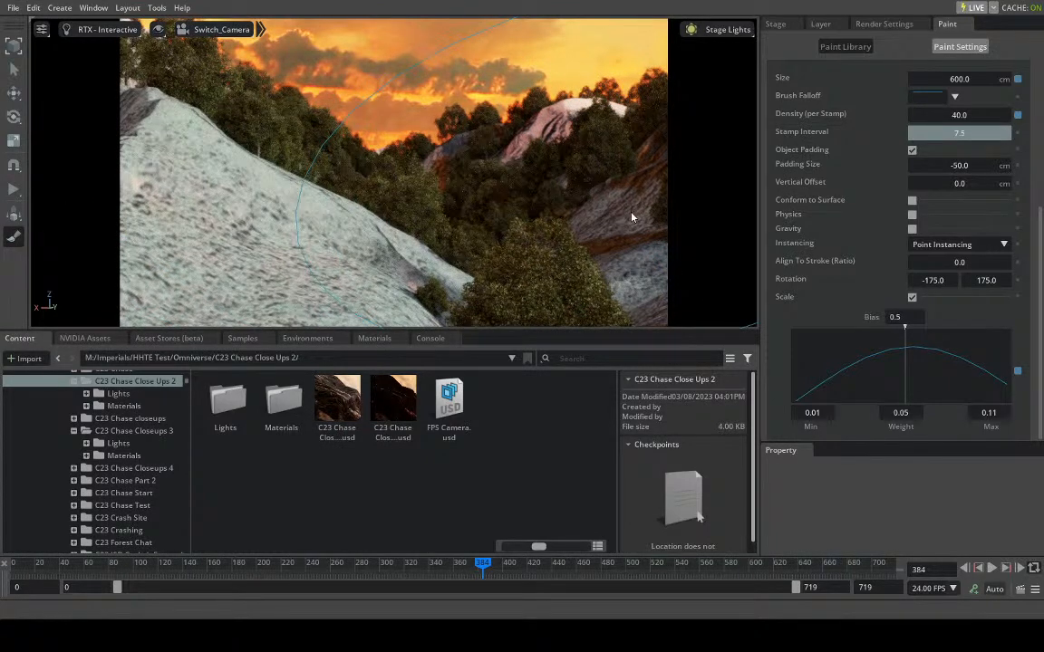
click(632, 217)
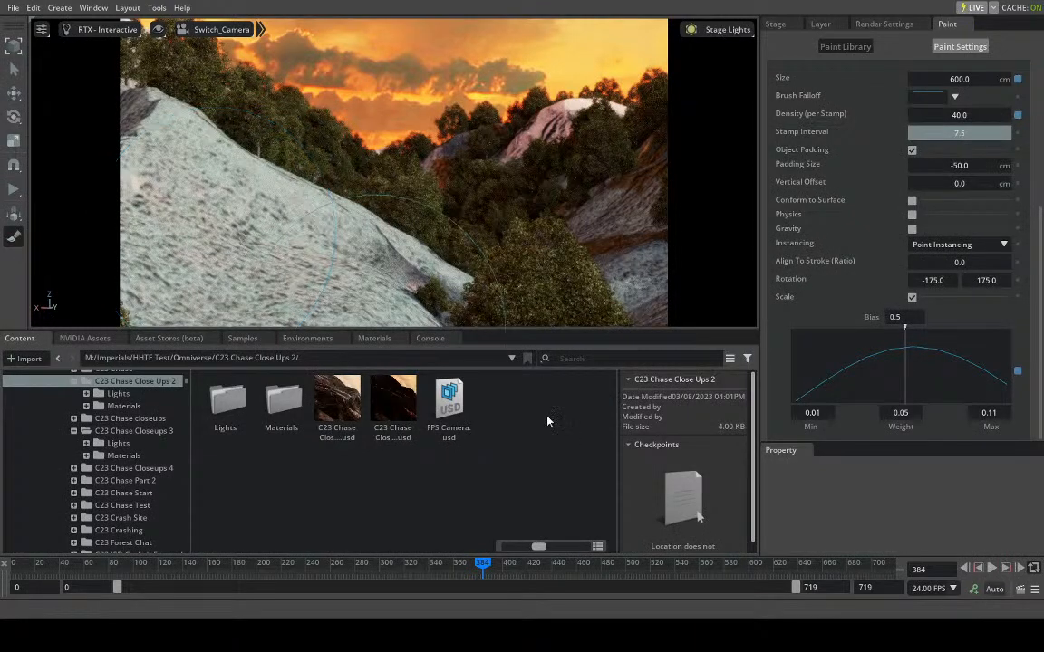
drag(484, 566, 507, 564)
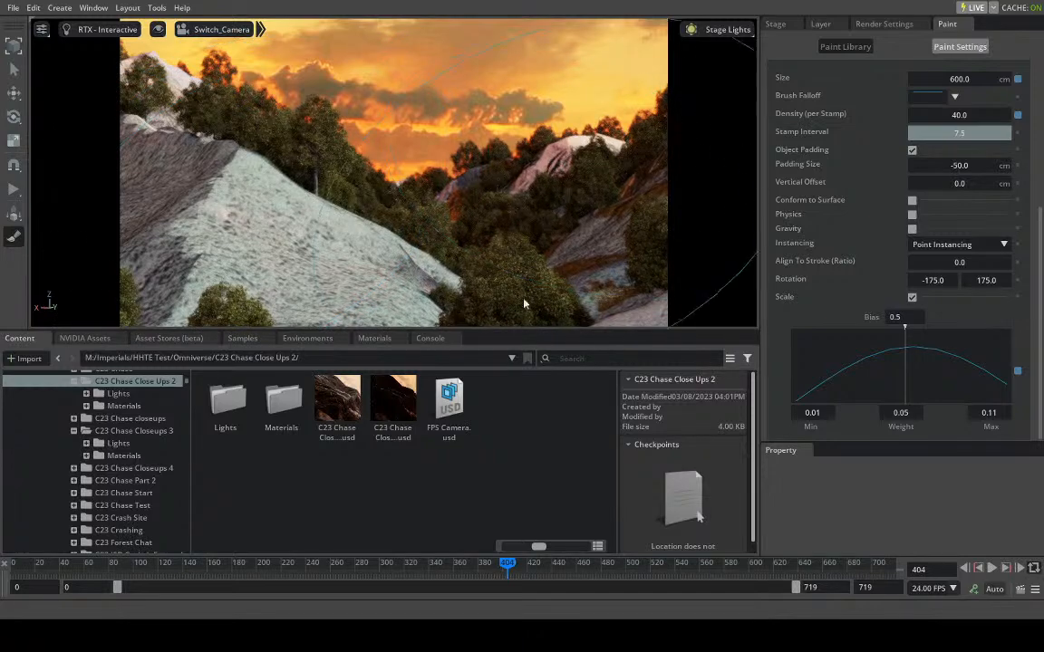
- Return to frame 64 and paint trees across the gaps between the foreground ridge and the rocky slopes behind it
drag(504, 571, 3, 534)
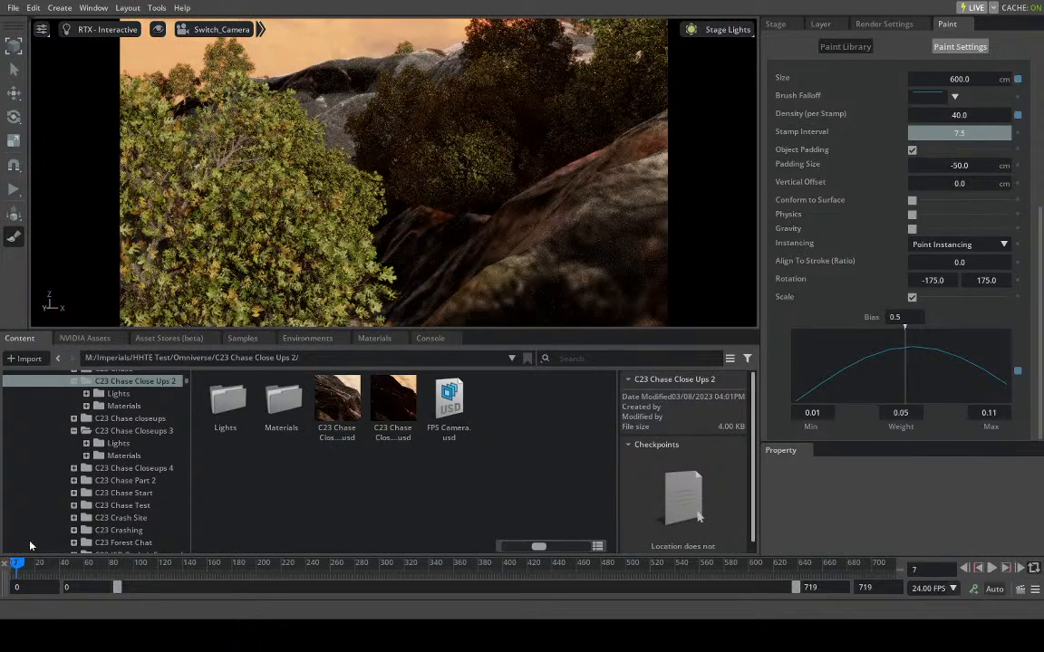
click(89, 564)
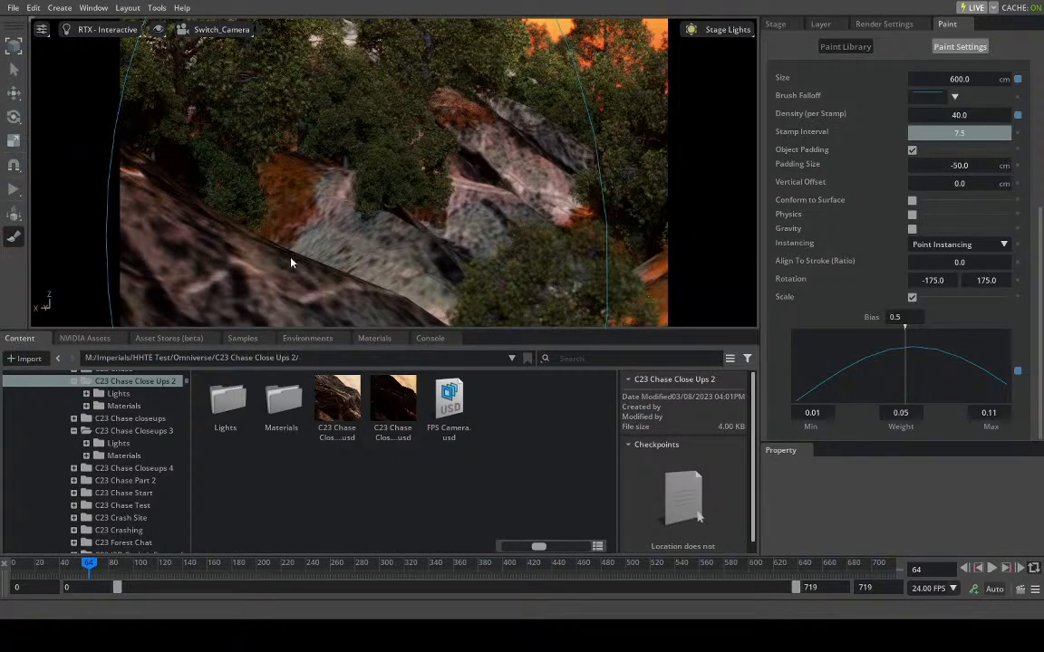
drag(298, 279, 512, 163)
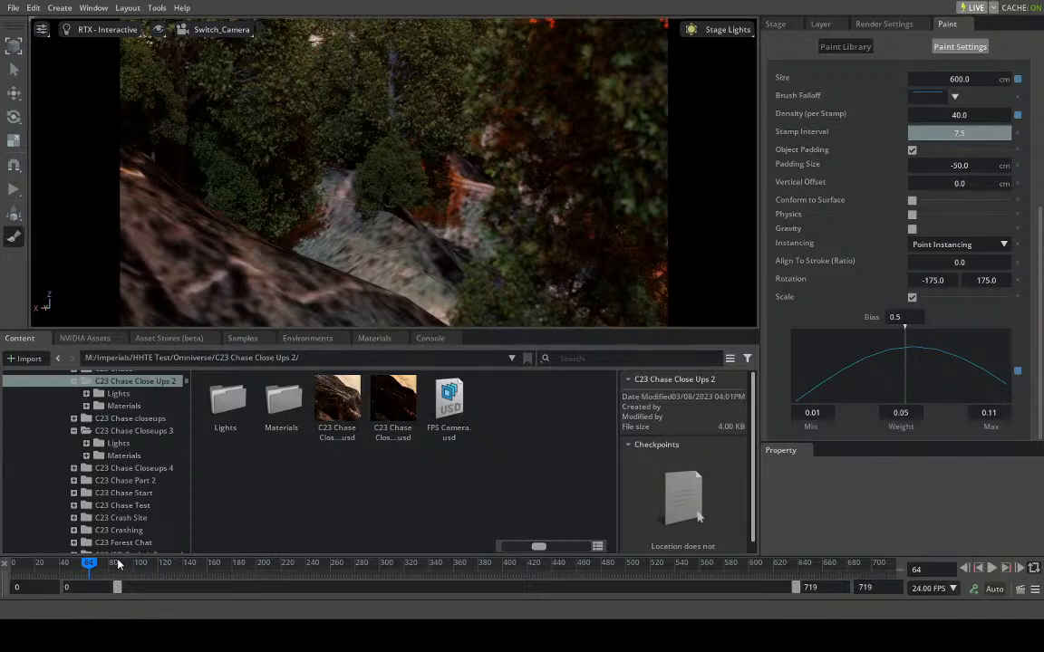
- Stamp trees over the bare ridge at frame 126 and over the grey slope at frame 346
drag(114, 565, 163, 565)
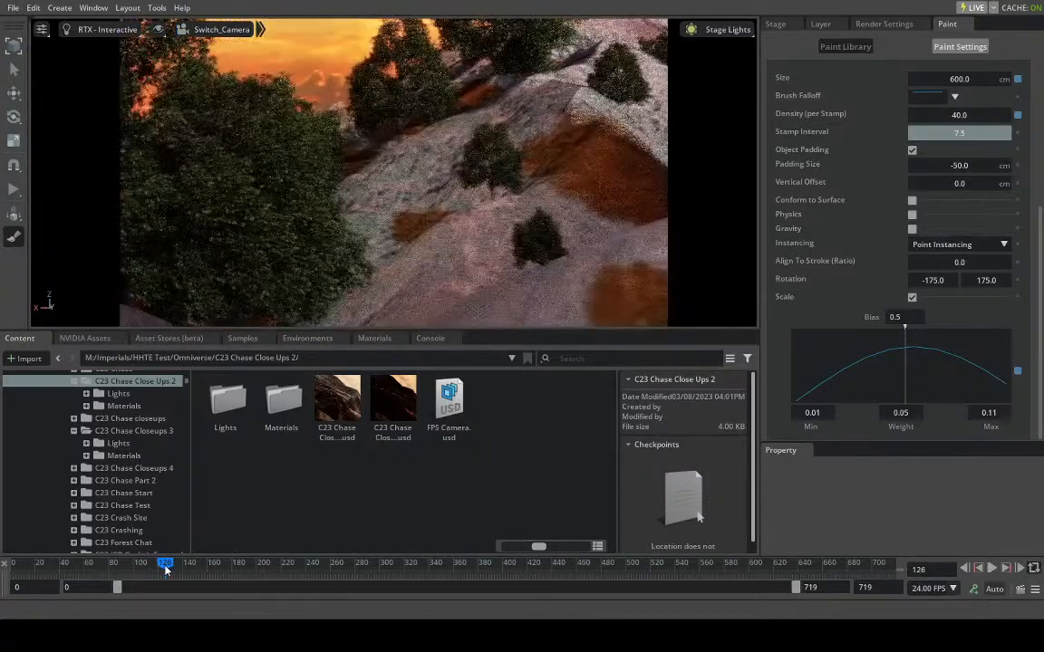
click(600, 141)
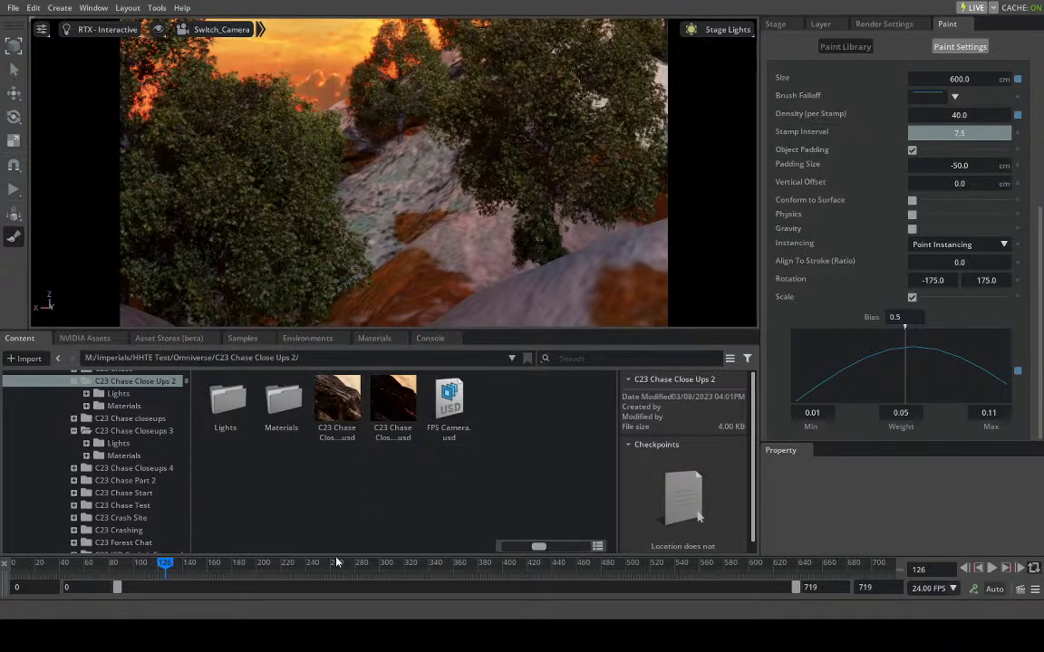
drag(180, 568, 436, 568)
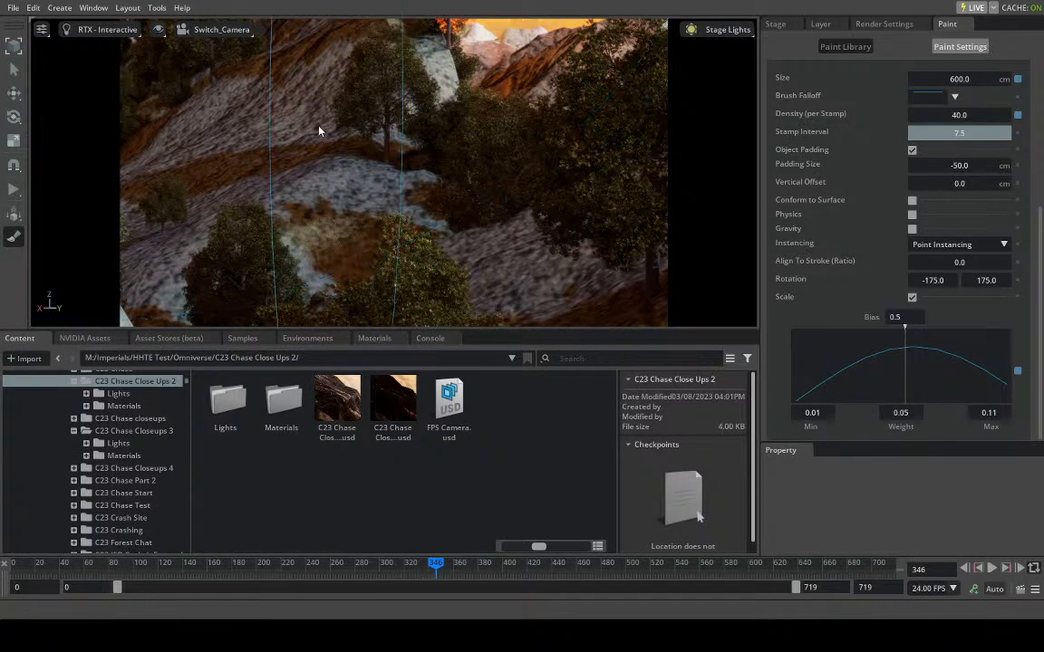
click(300, 202)
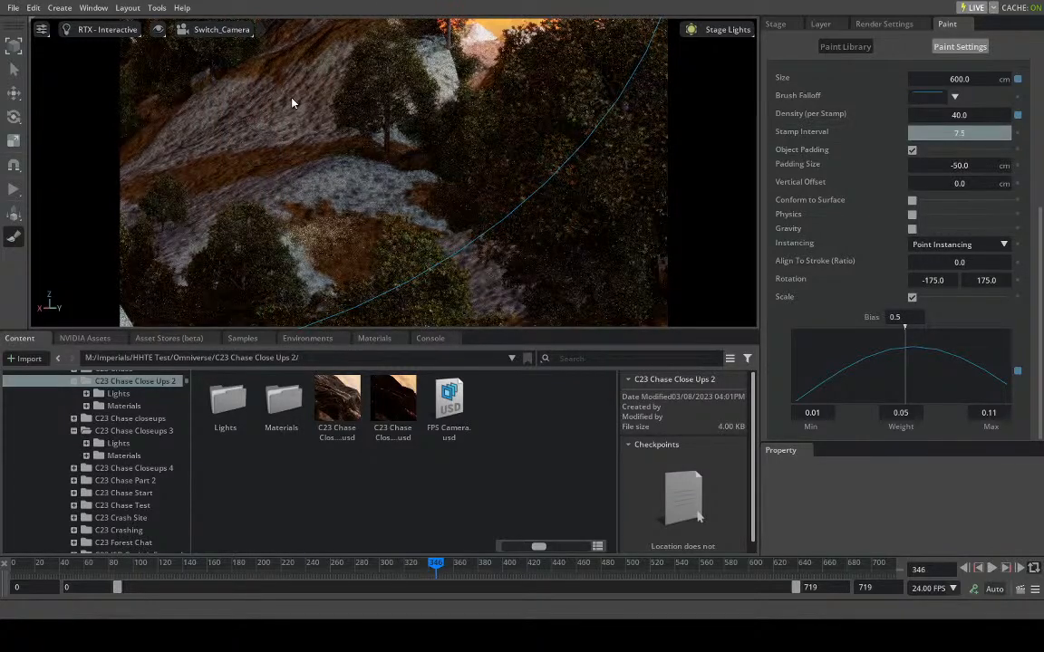
- Move to frame 468 and make the green valley's terrain mesh the surface for the trees scatter brush
drag(460, 569, 532, 565)
drag(541, 567, 3, 567)
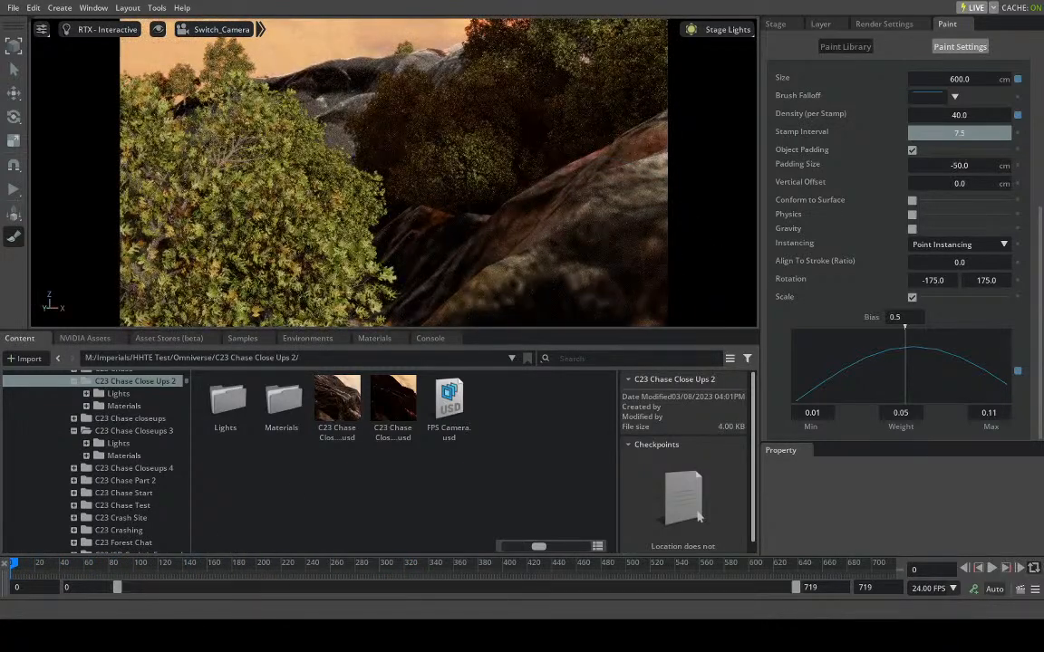
drag(22, 572, 591, 620)
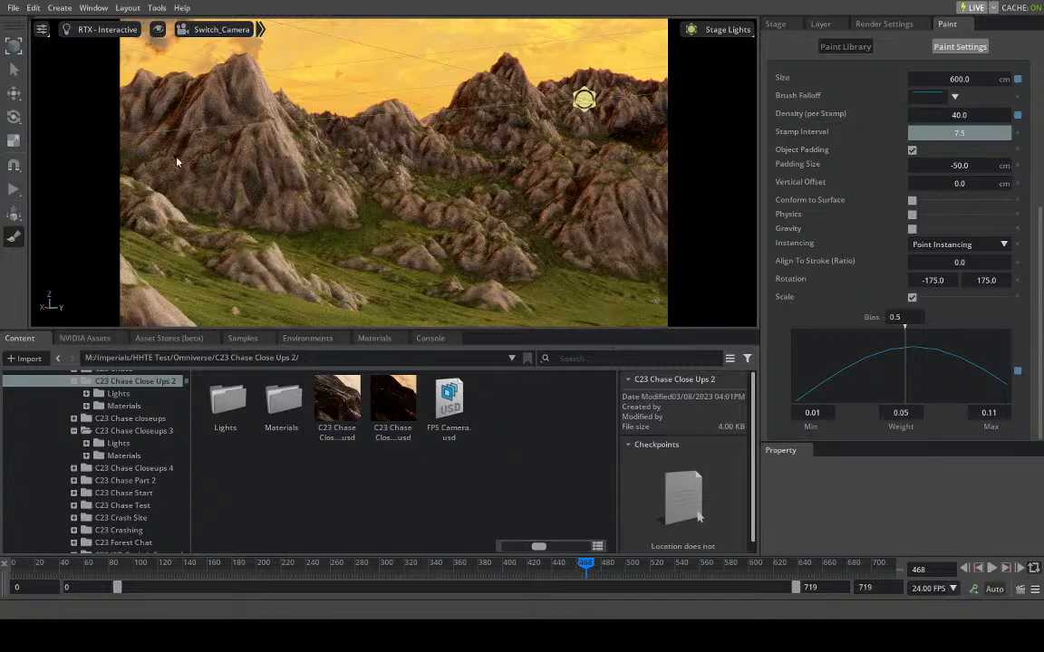
scroll(840, 145, up, 5)
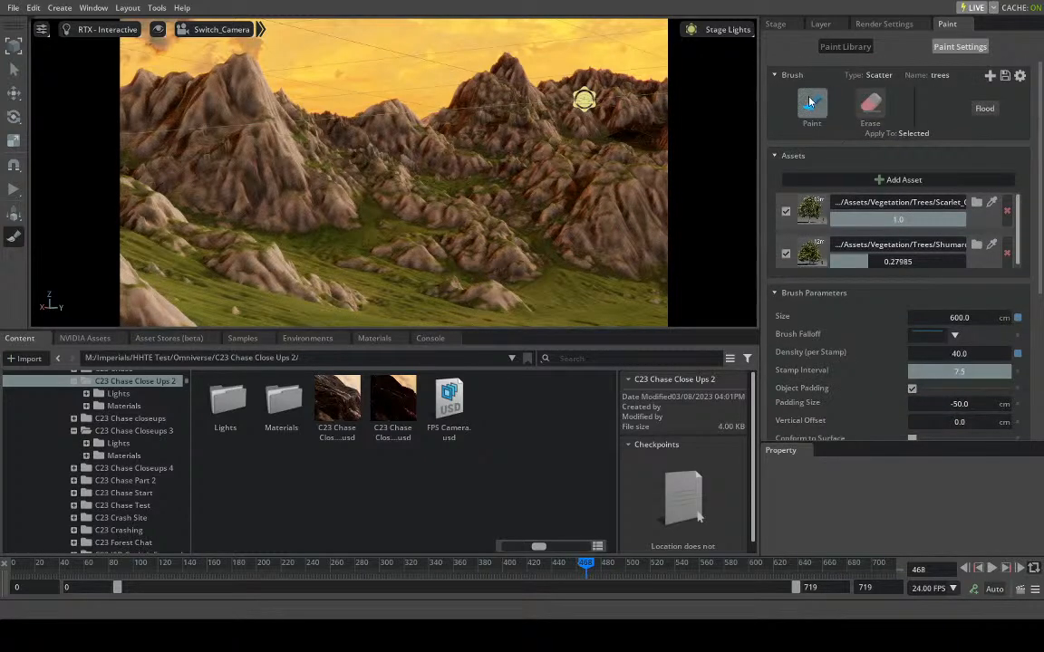
click(812, 104)
click(775, 24)
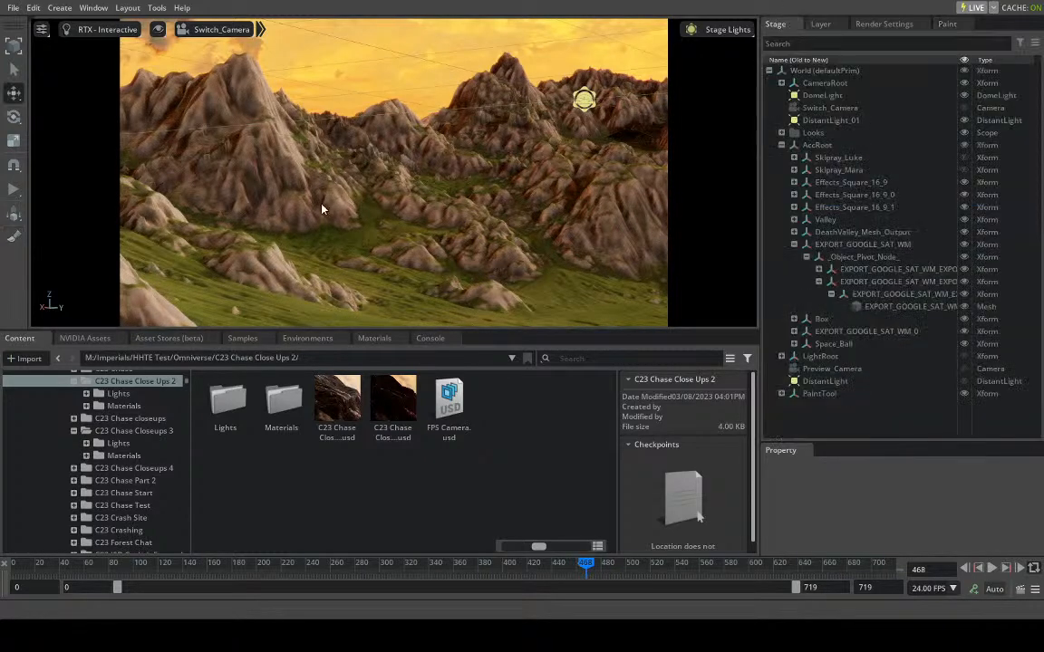
click(276, 225)
click(955, 26)
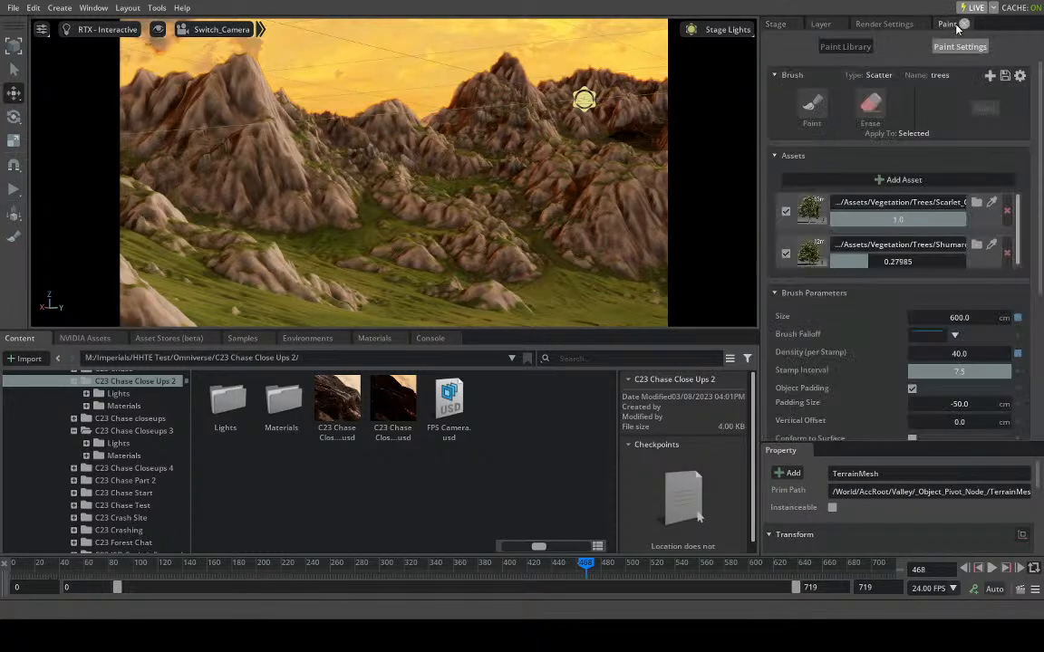
click(811, 104)
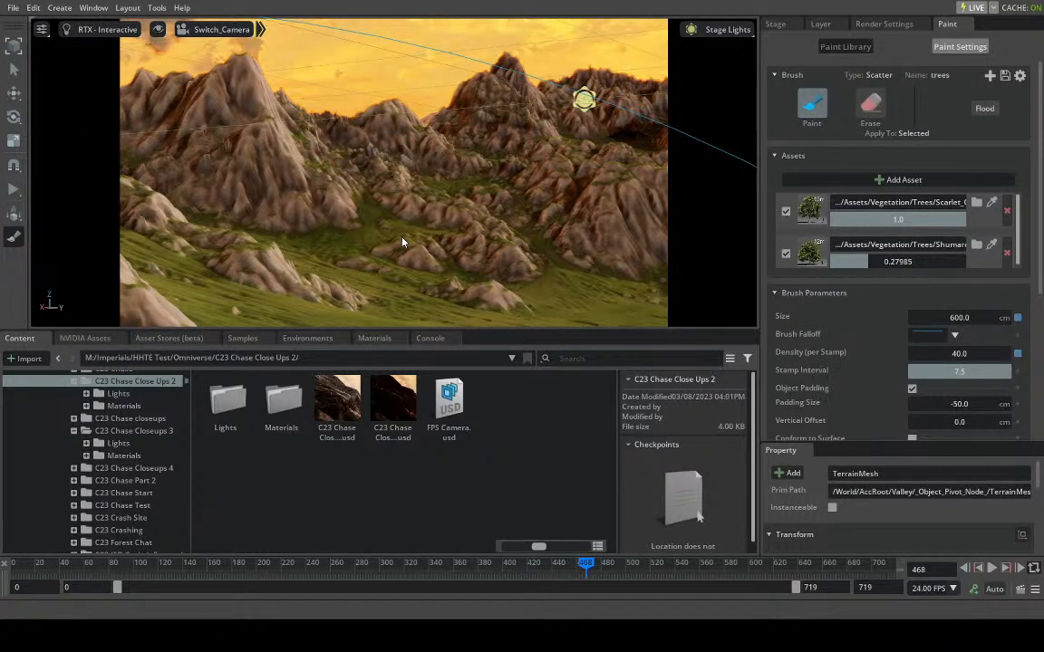
- Try a tree stamp on the valley, undo it, and set the brush's scale weight to 0.01
click(500, 205)
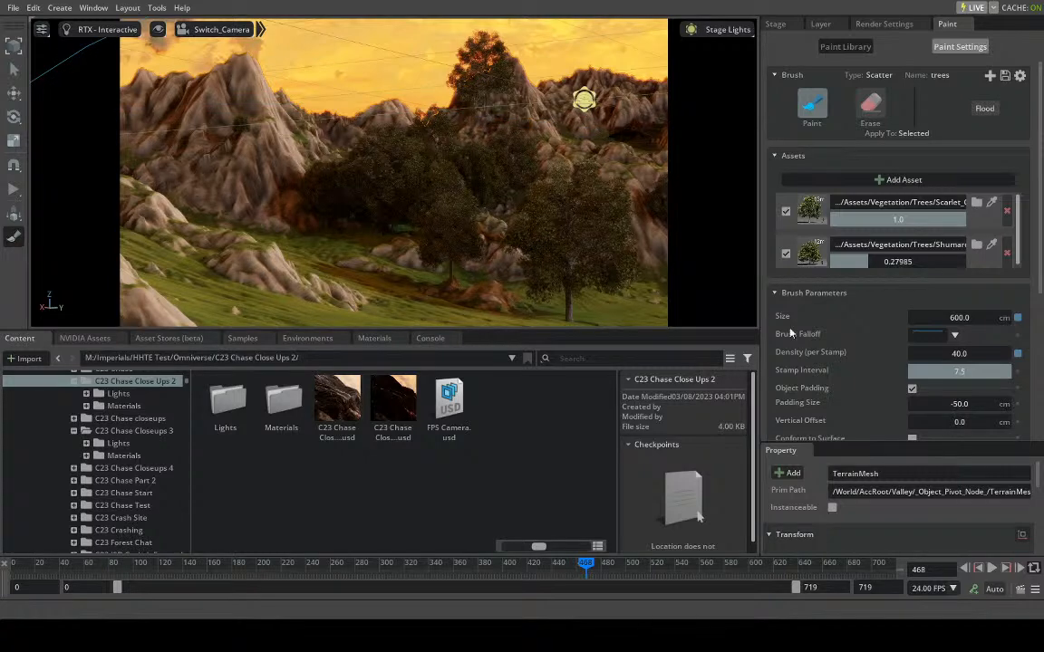
key(ctrl+z)
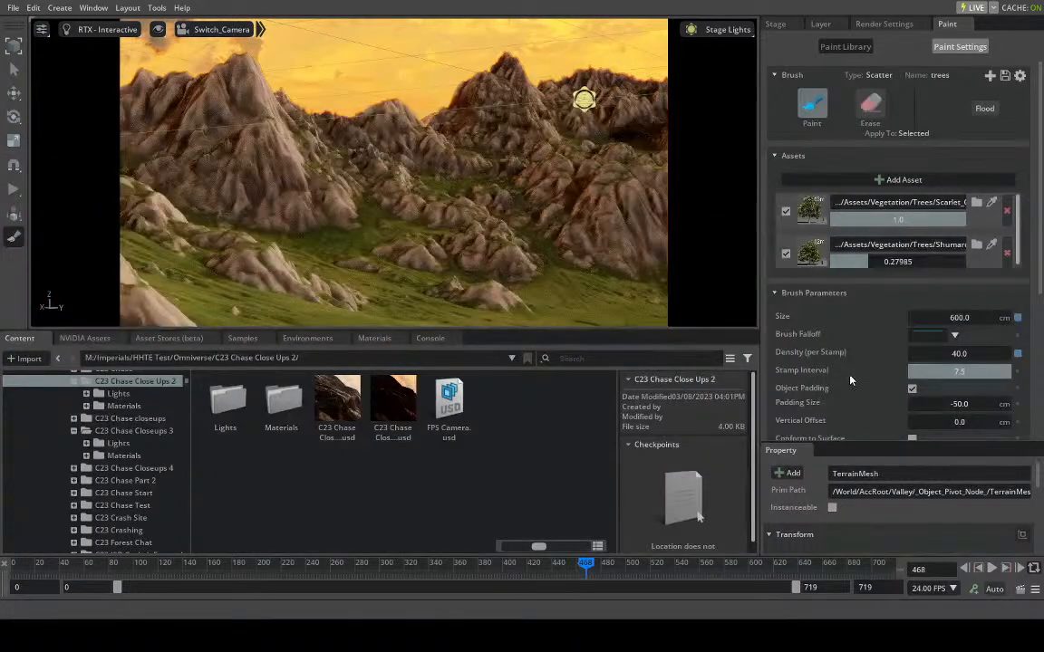
scroll(851, 376, down, 3)
scroll(901, 324, down, 2)
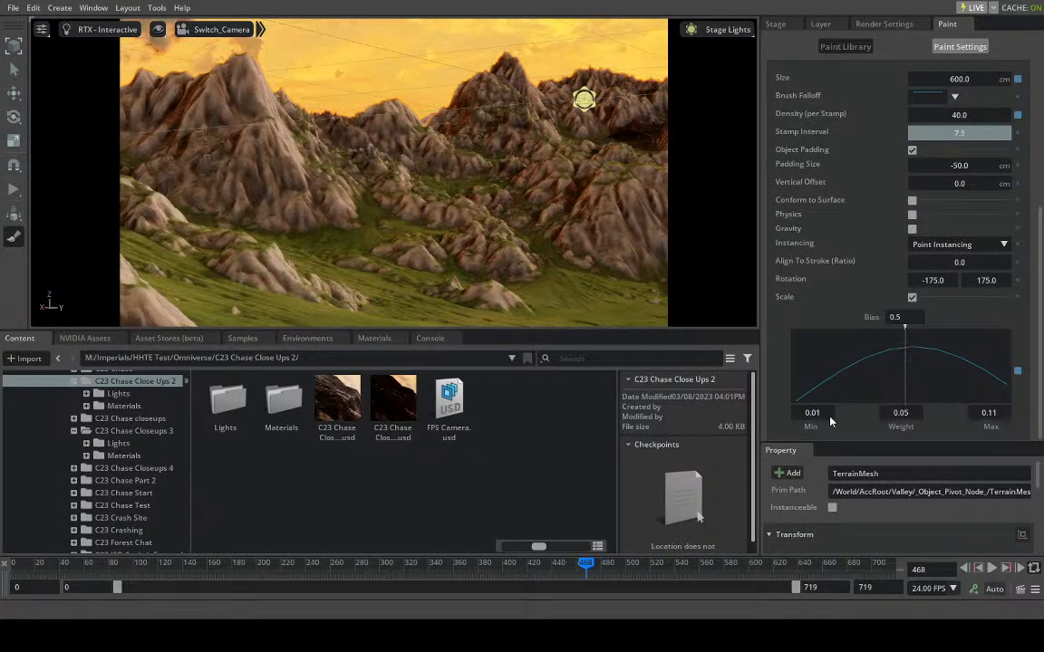
click(900, 413)
key(BackSpace)
text(1)
key(Return)
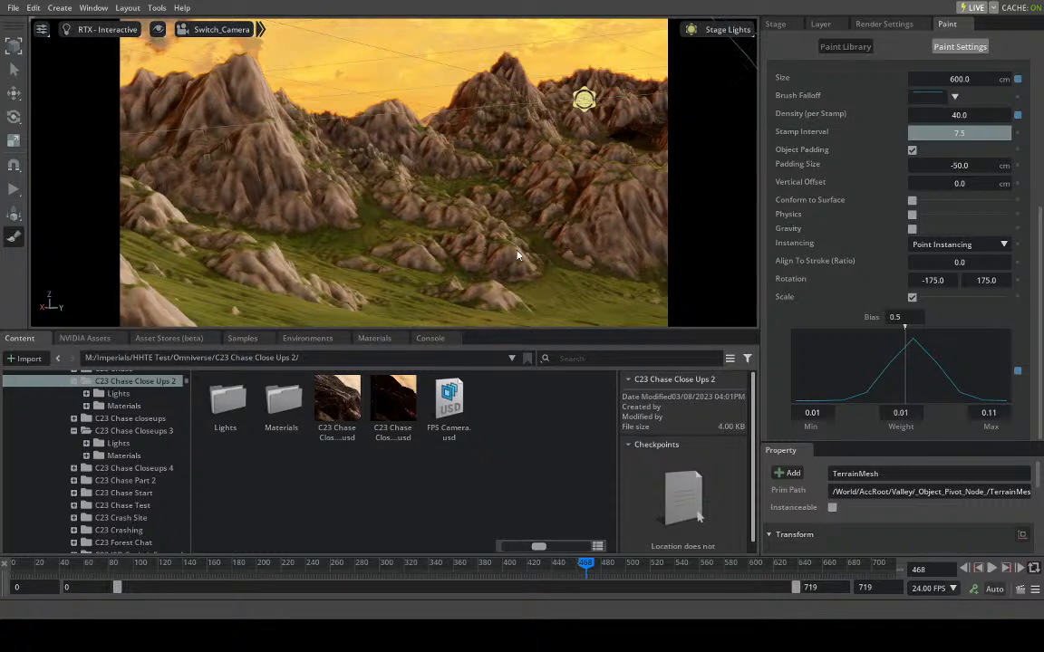
- Stamp trees over the valley's central rocks and the grass before them, and scrub the timeline to frame 490
click(434, 213)
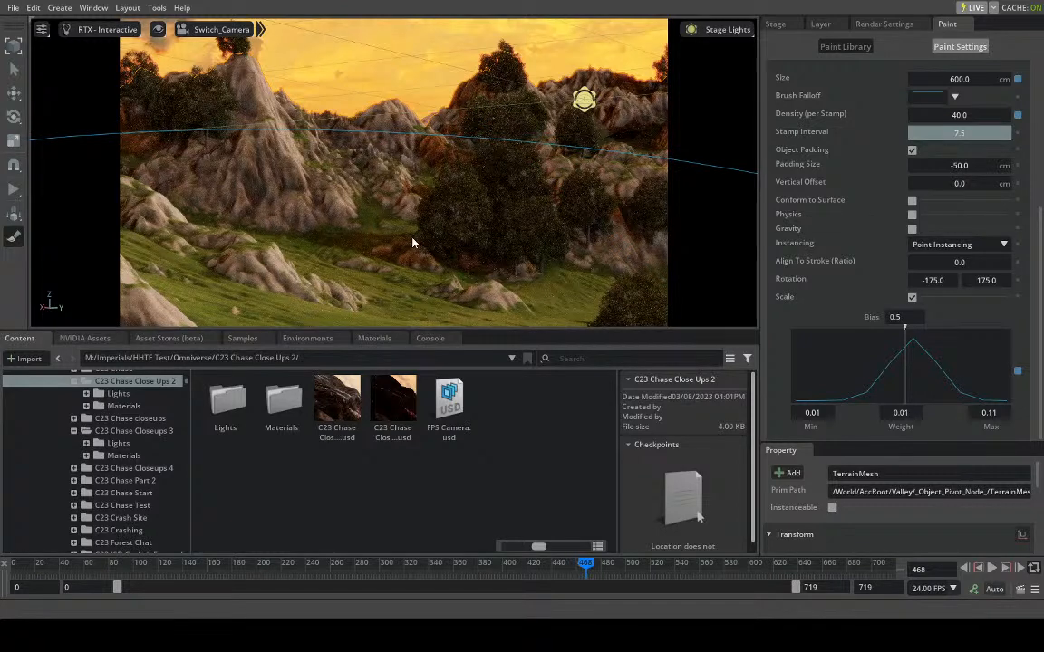
click(412, 243)
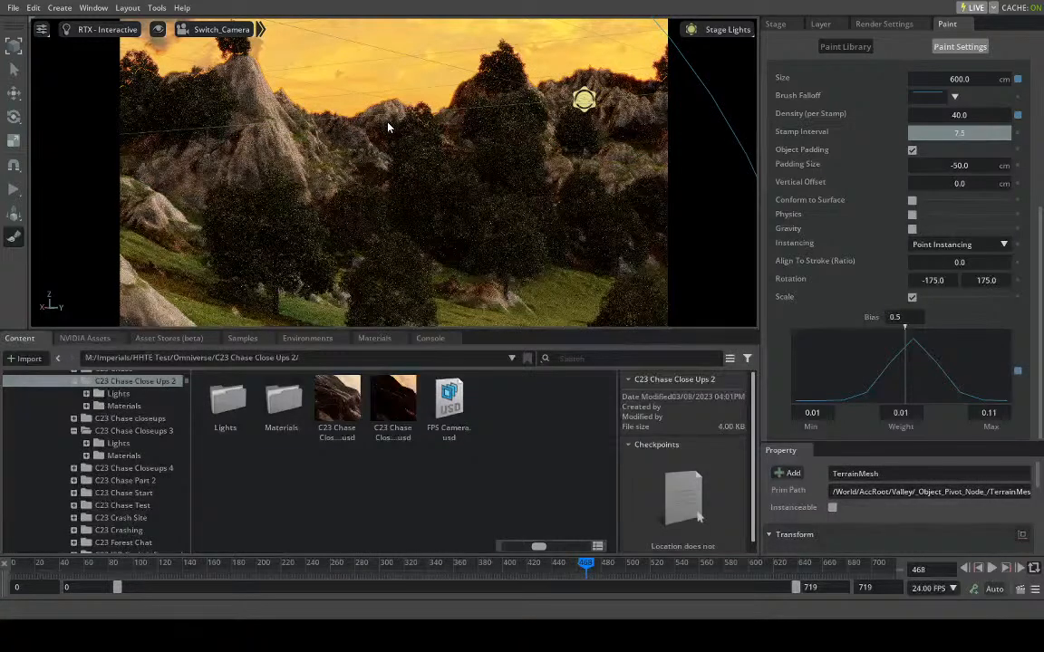
click(602, 567)
drag(605, 567, 632, 567)
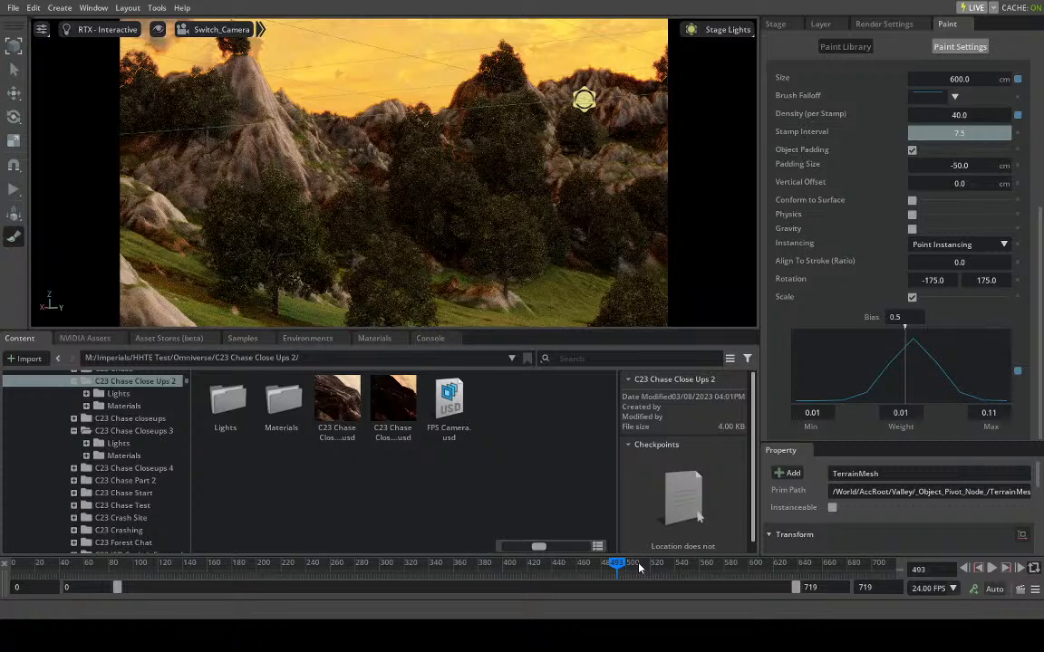
click(640, 568)
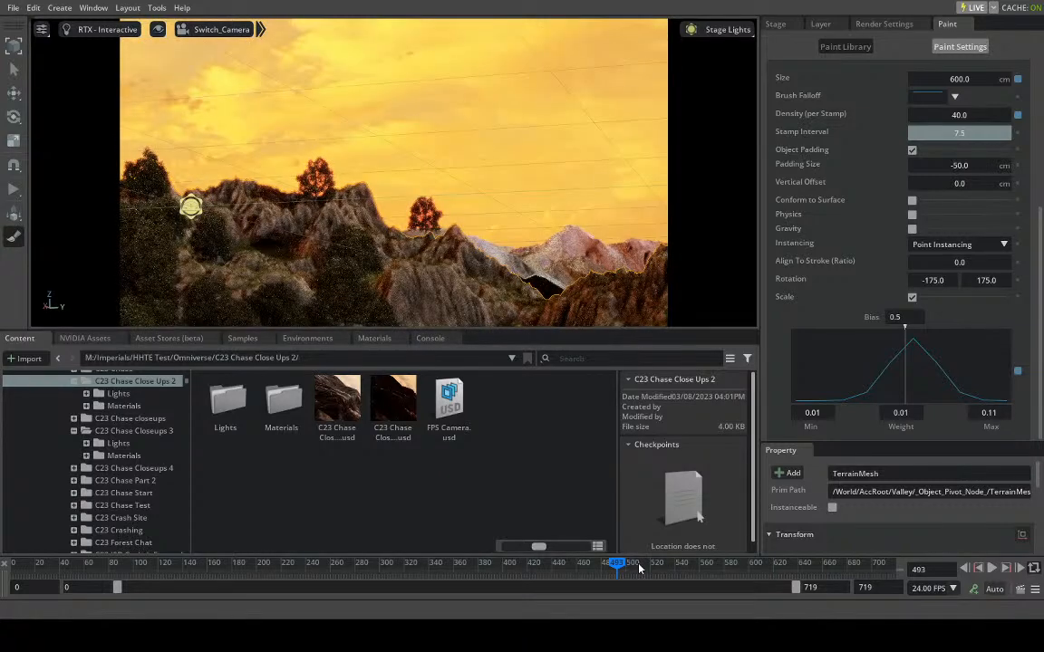
click(621, 568)
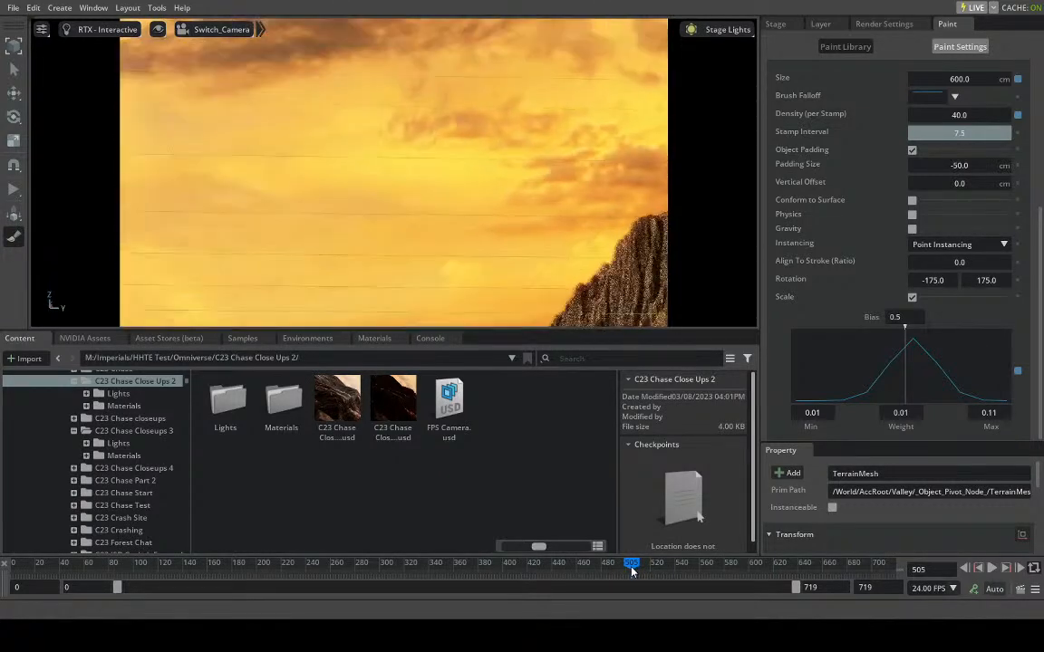
drag(620, 569, 613, 570)
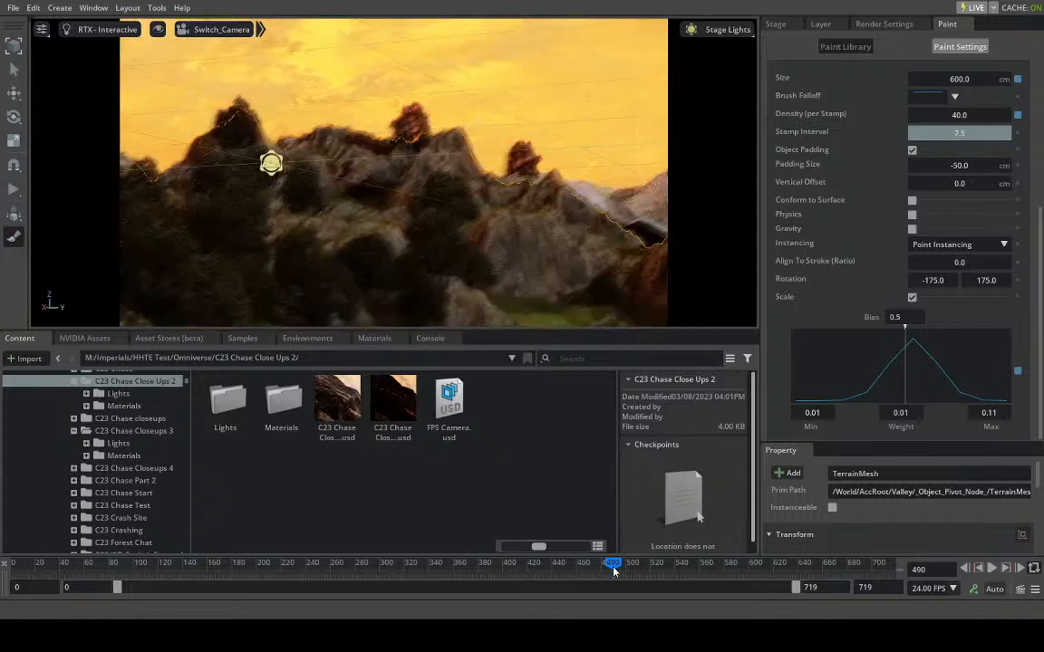
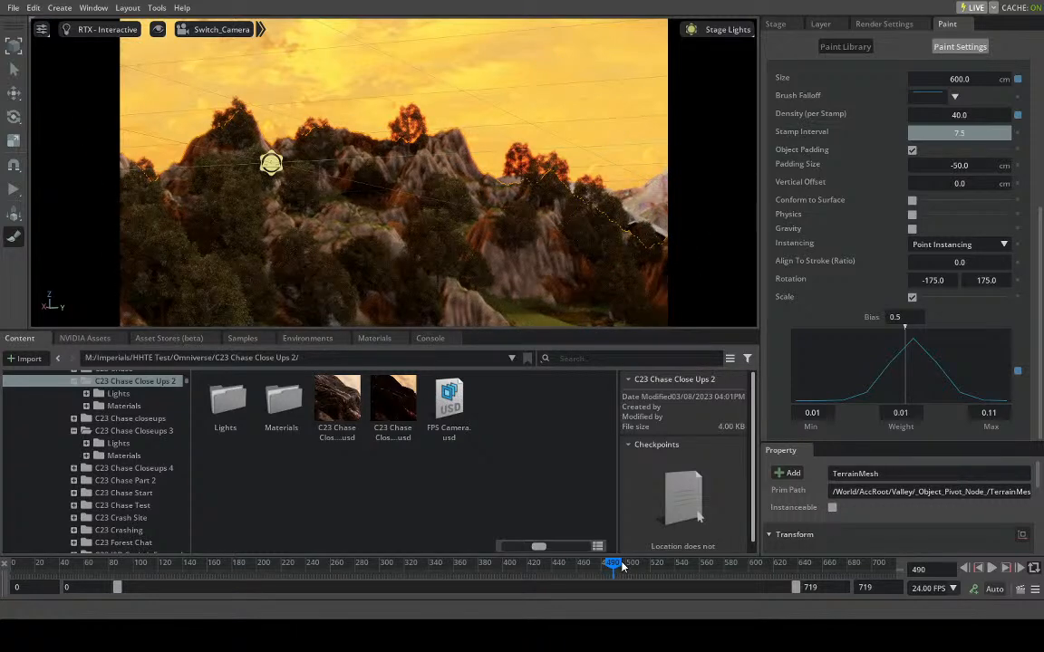
- Stamp trees across the valley's grass at frame 523 and over the area behind the foreground hills at frame 538
drag(621, 565, 657, 564)
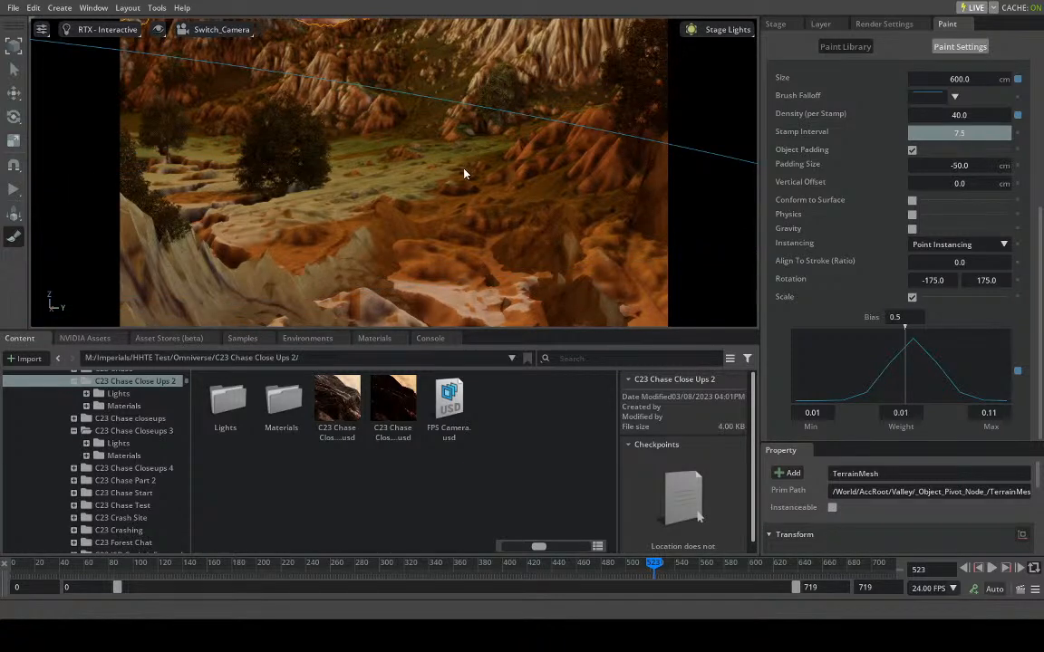
drag(429, 117, 489, 90)
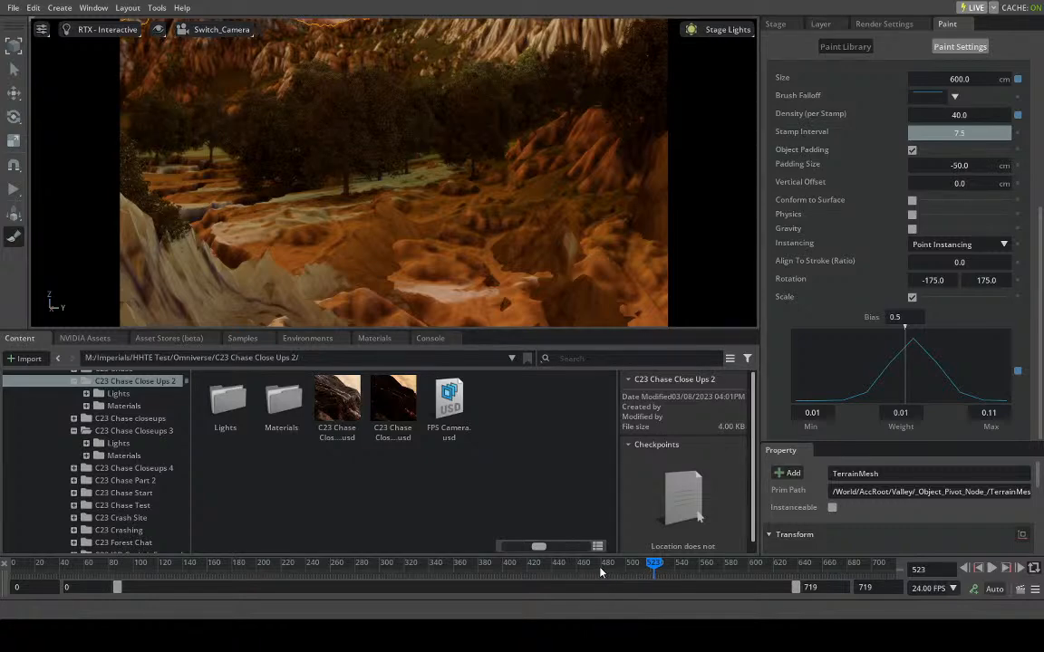
click(671, 565)
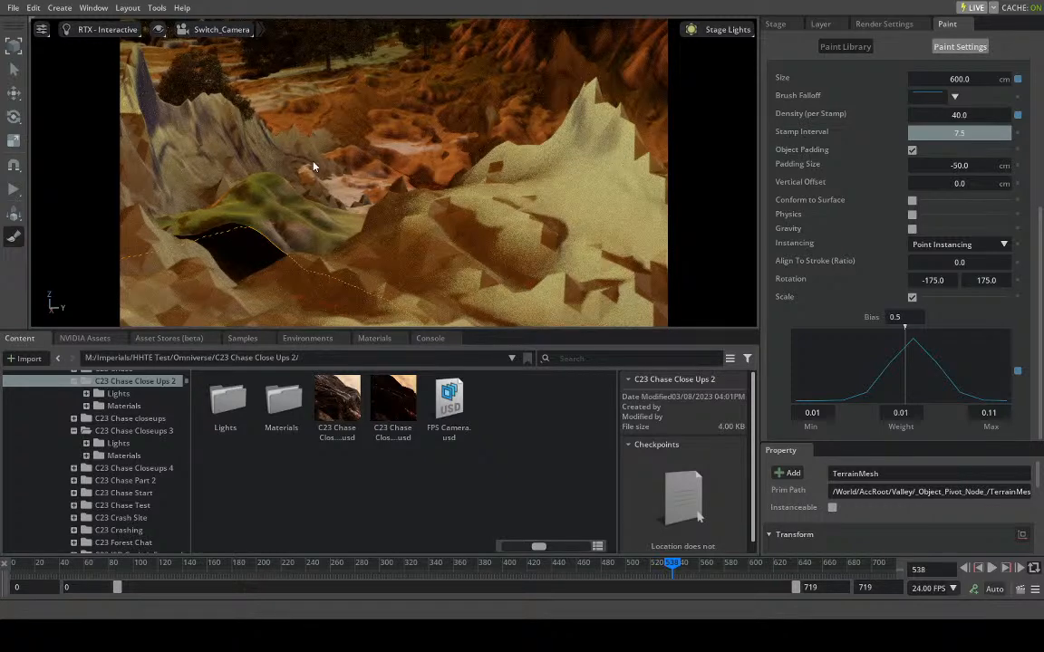
click(376, 145)
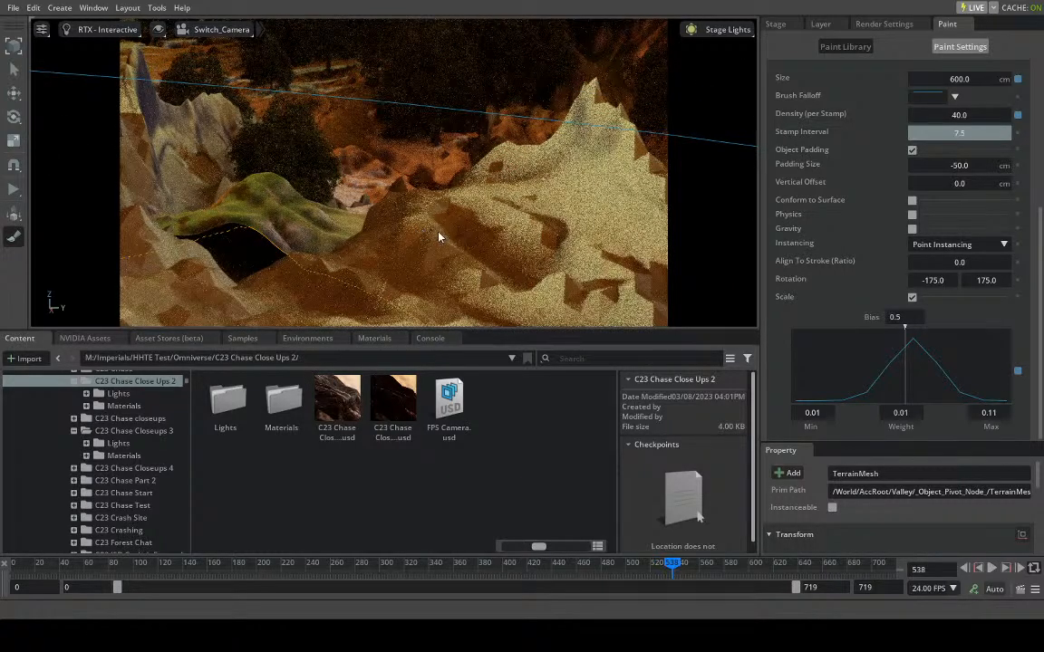
click(521, 225)
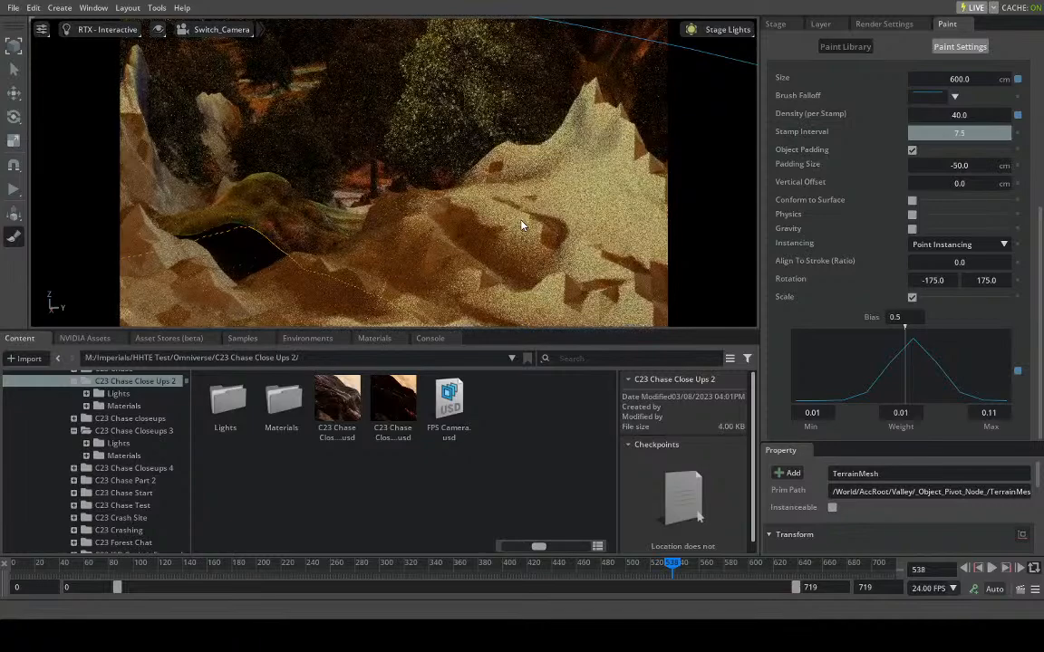
- Scrub ahead to frame 595 and back to frame 493, and stamp trees on the bare slope beside the distant peak
click(700, 569)
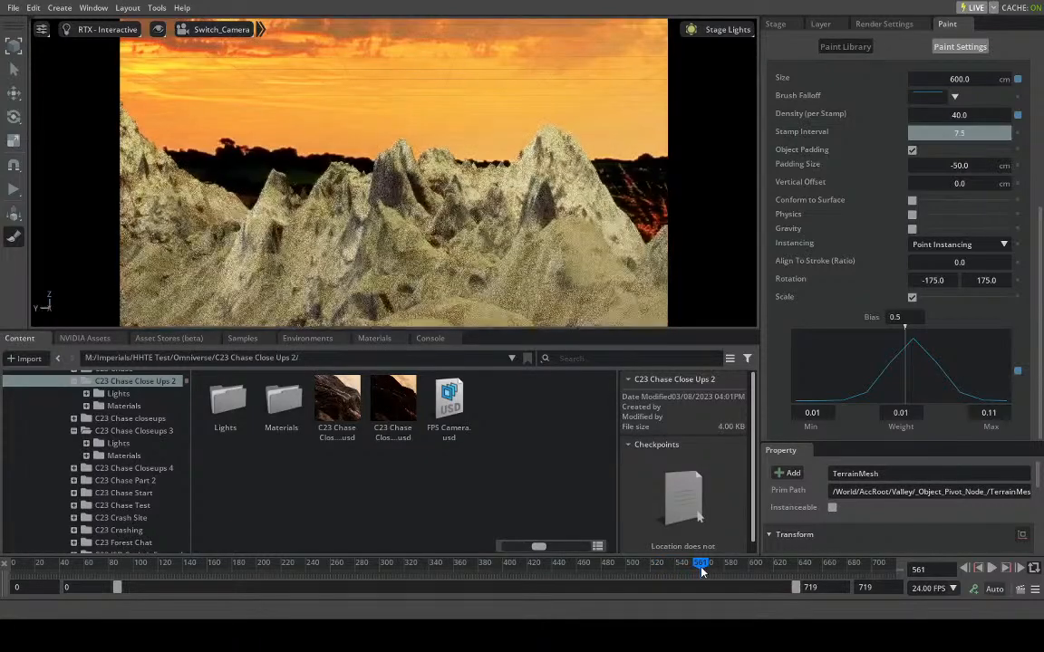
drag(703, 571, 741, 561)
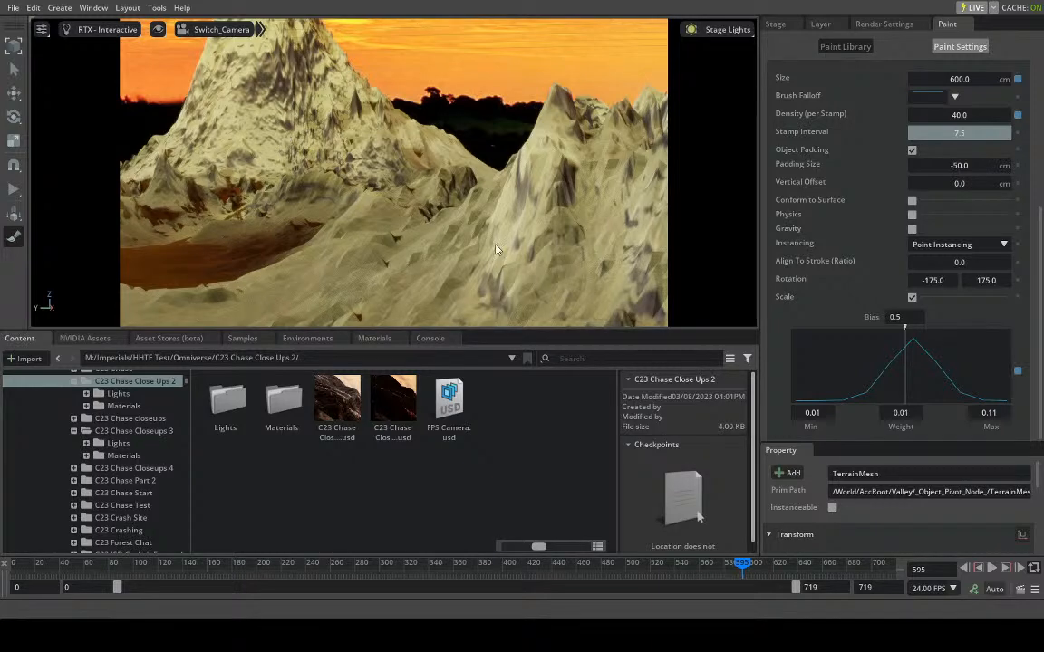
drag(748, 564, 666, 565)
drag(648, 563, 617, 546)
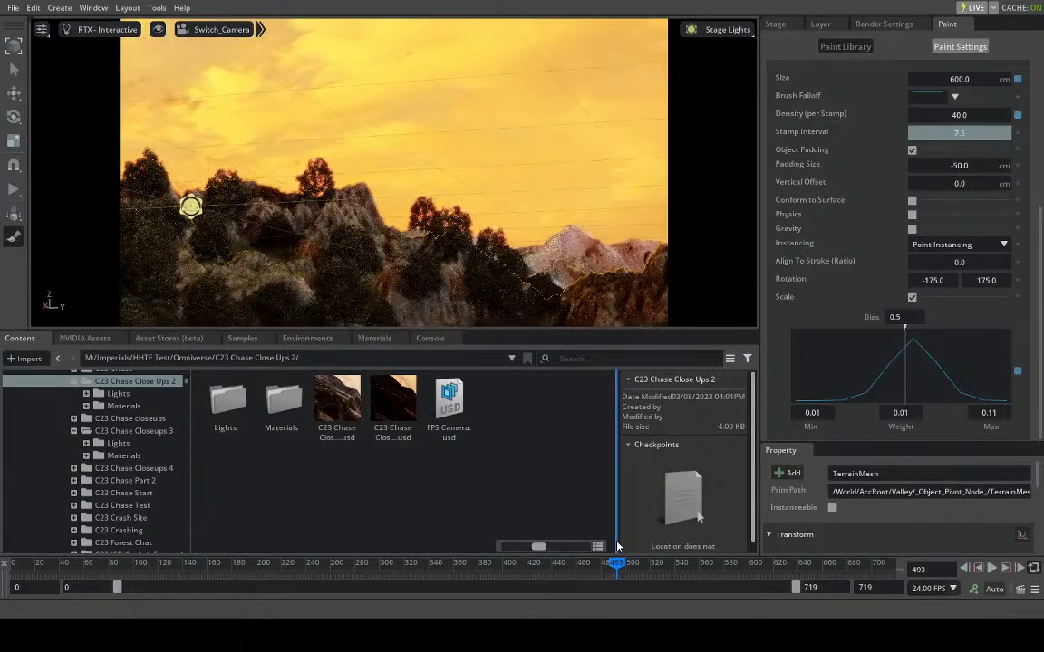
click(624, 294)
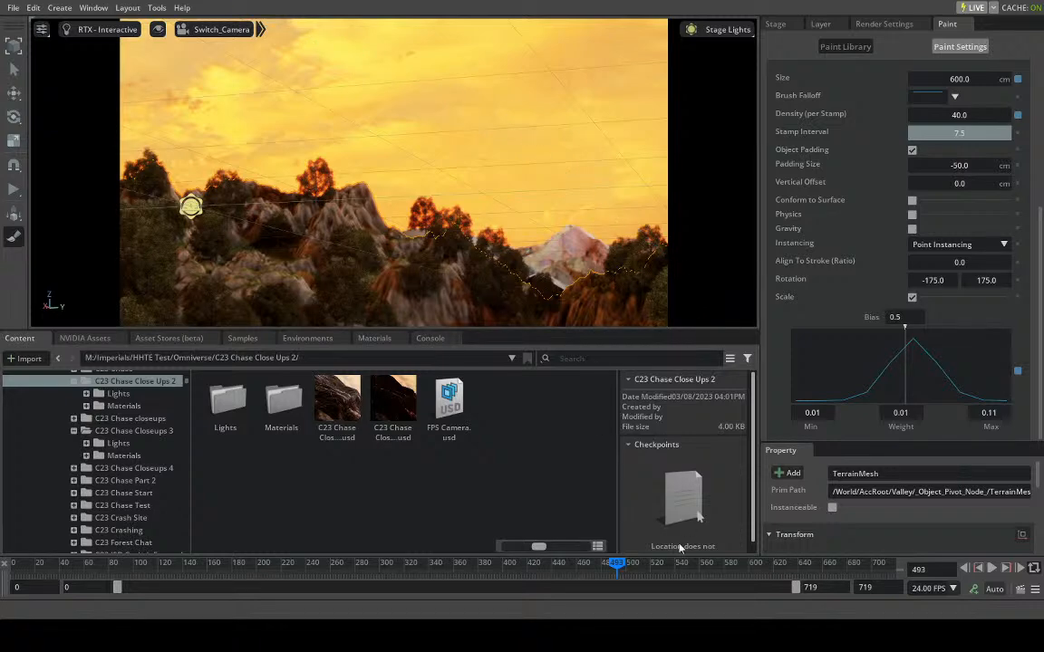
- Move to frame 548 and select the foreground hills' TerrainMesh1 under DeathValley_Mesh_Output as the surface to paint
drag(644, 566, 684, 566)
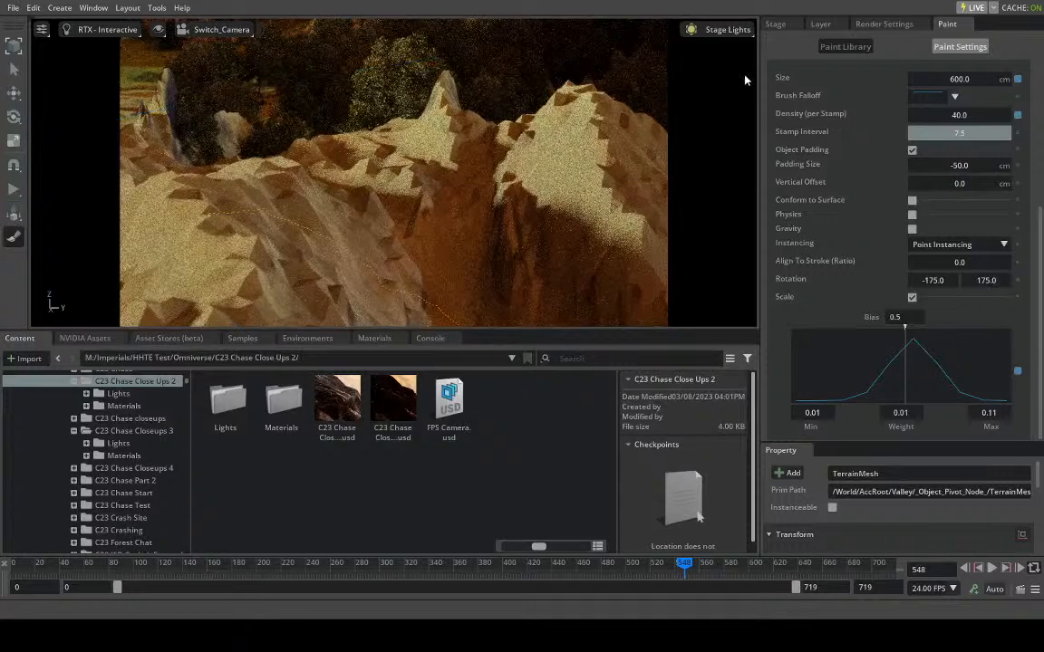
click(785, 24)
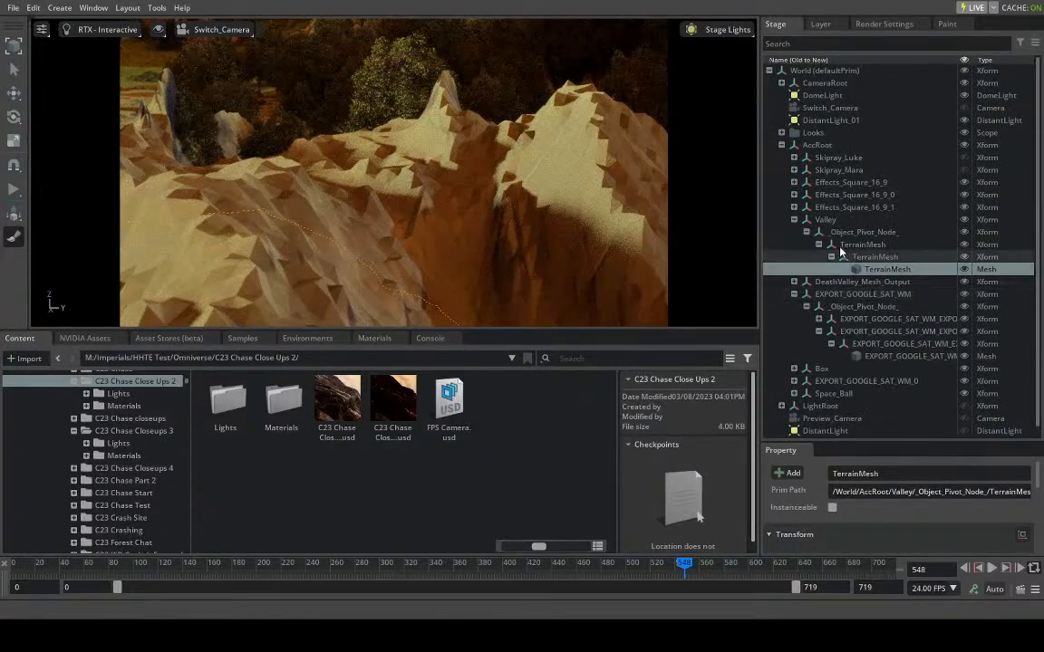
click(946, 24)
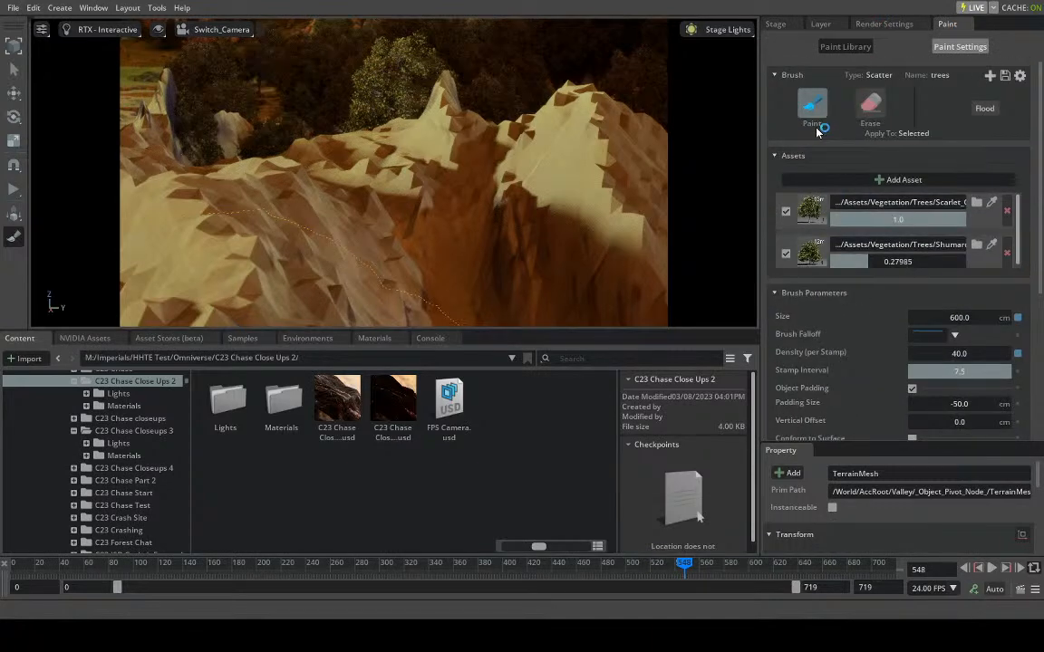
click(458, 201)
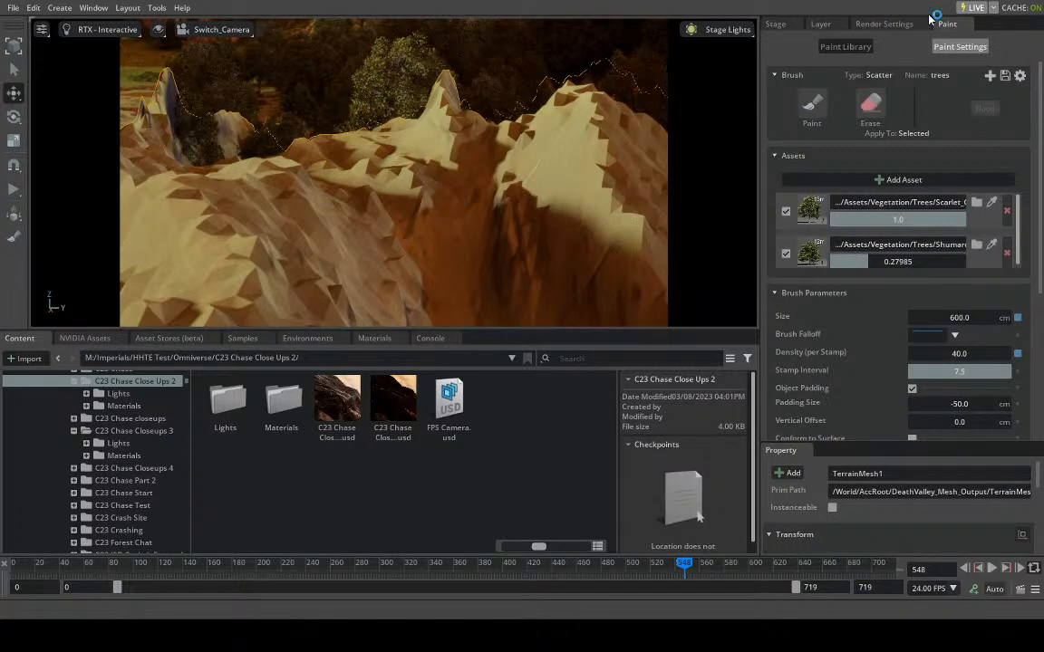
click(766, 24)
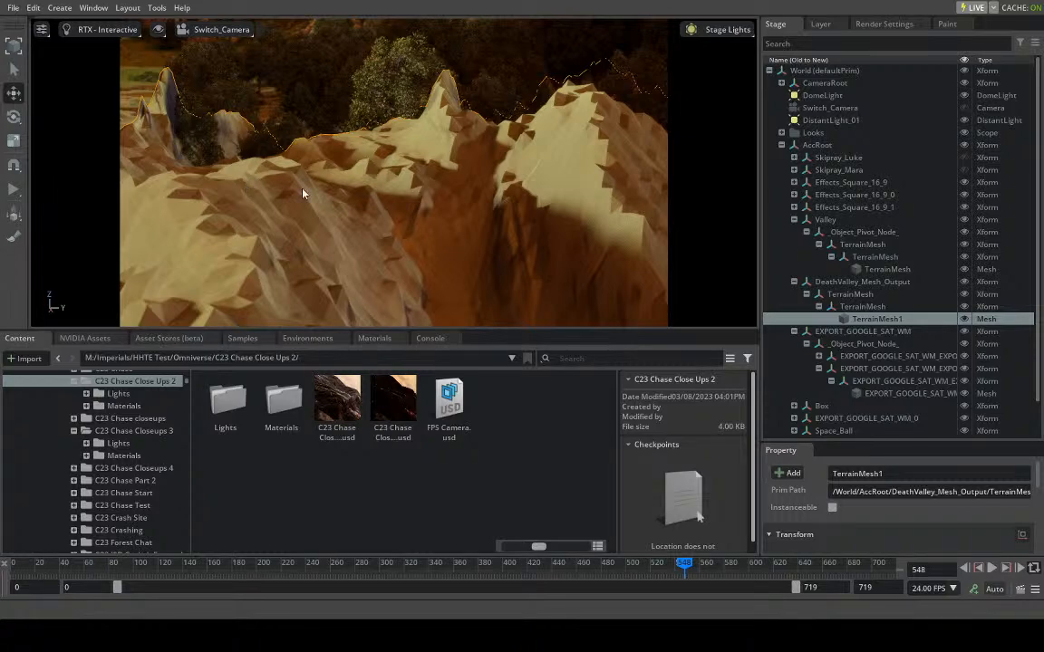
- At frame 592, activate painting with the trees brush and stamp trees on the central ridge, the large mountain and the rocky peak beside it
drag(698, 569, 738, 551)
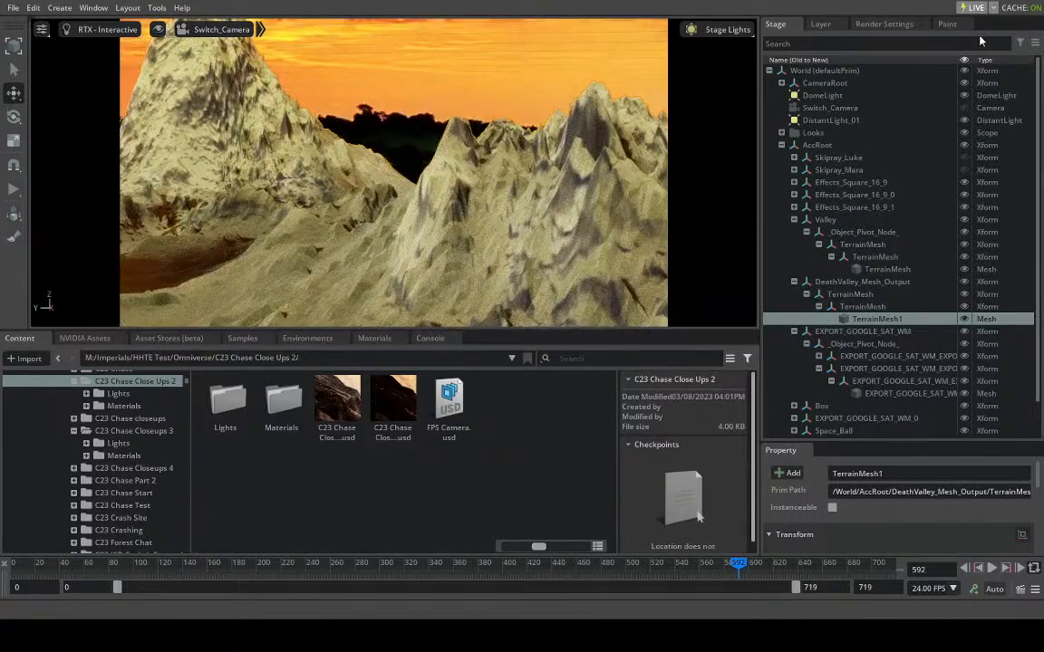
click(947, 25)
click(813, 111)
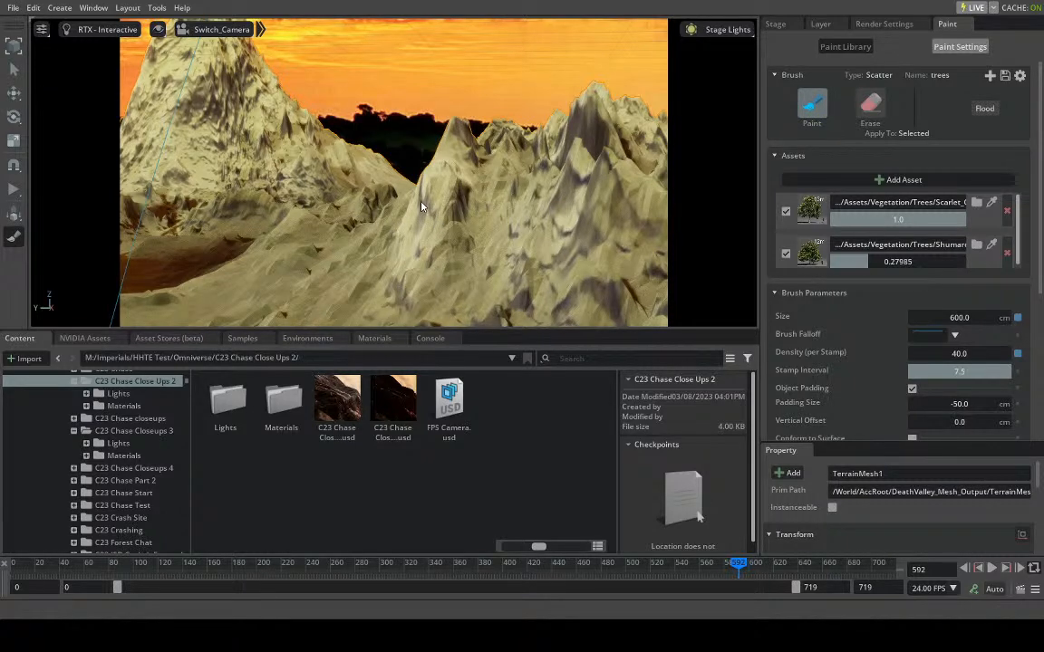
click(383, 239)
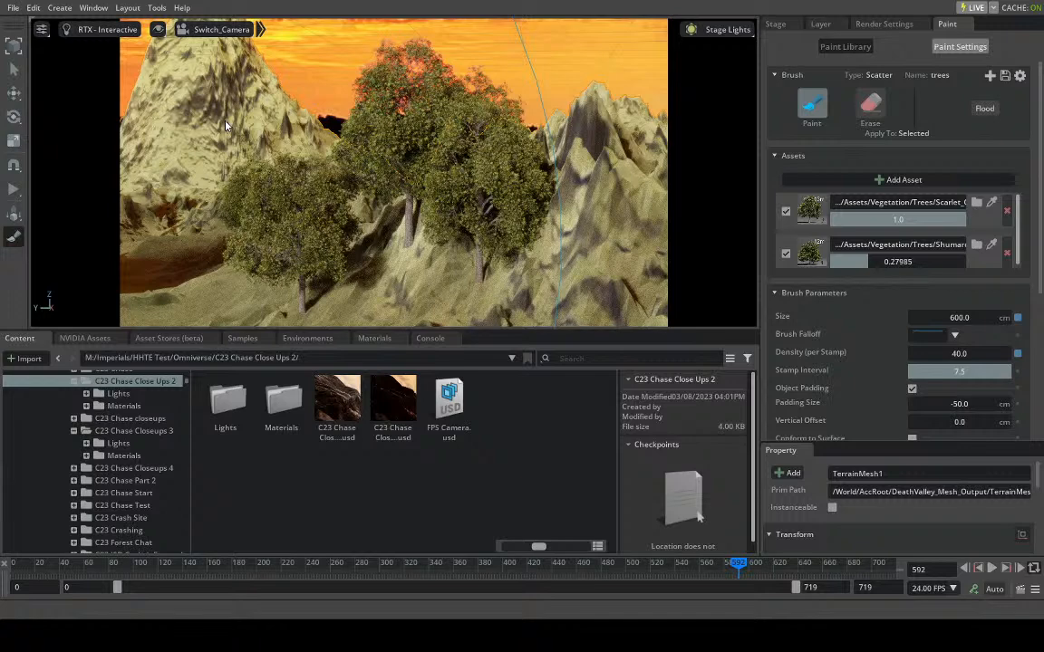
click(156, 146)
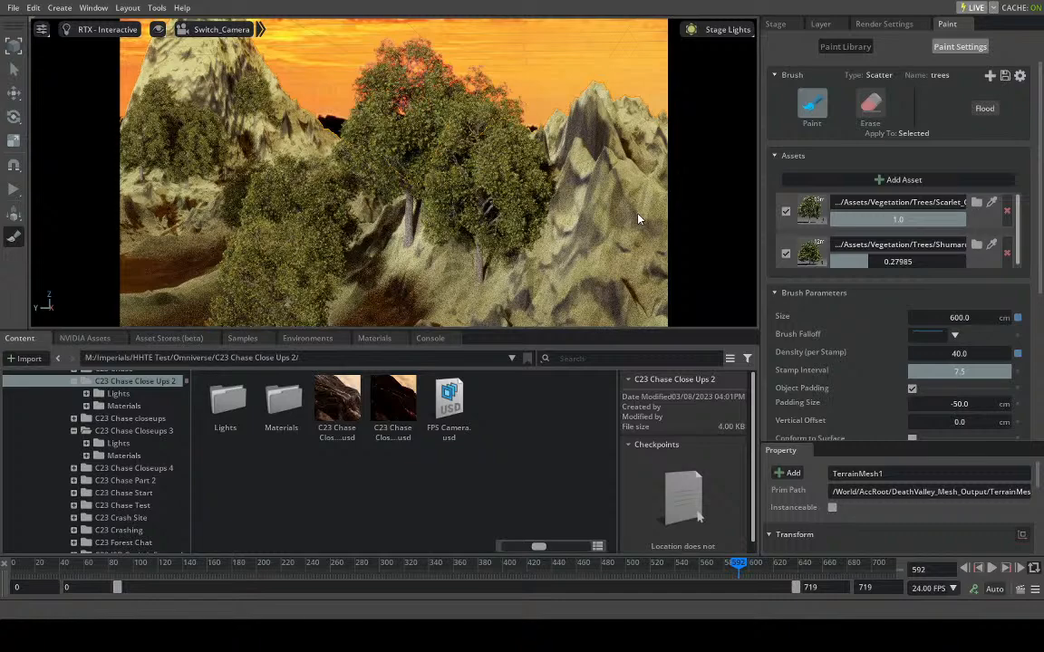
click(637, 218)
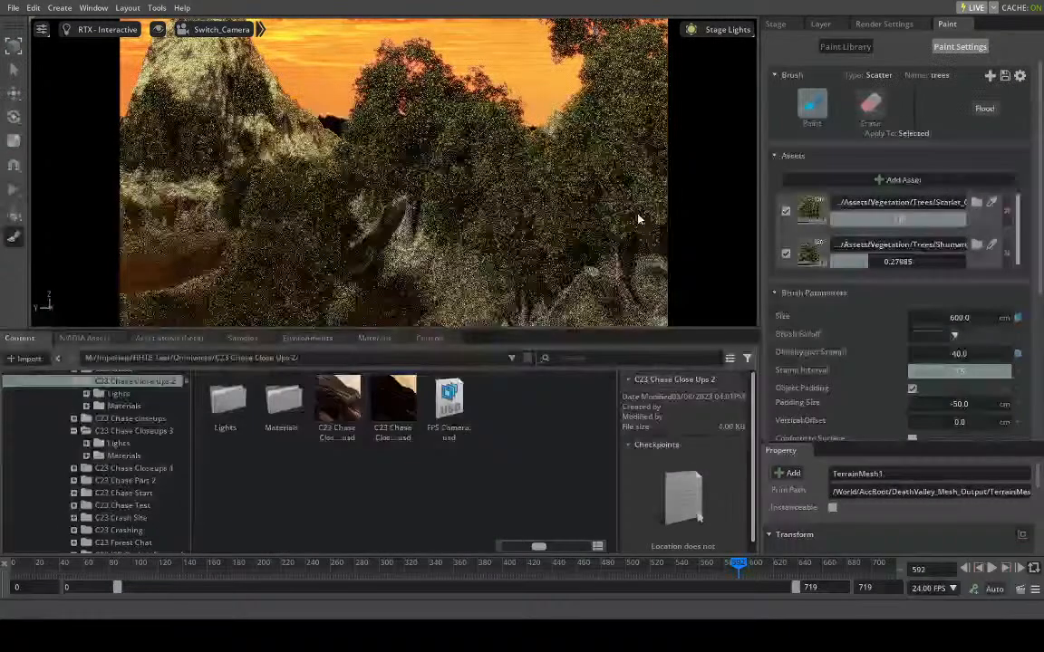
- Move to frame 639 and stamp a first batch of trees over the brown mountain face
click(762, 566)
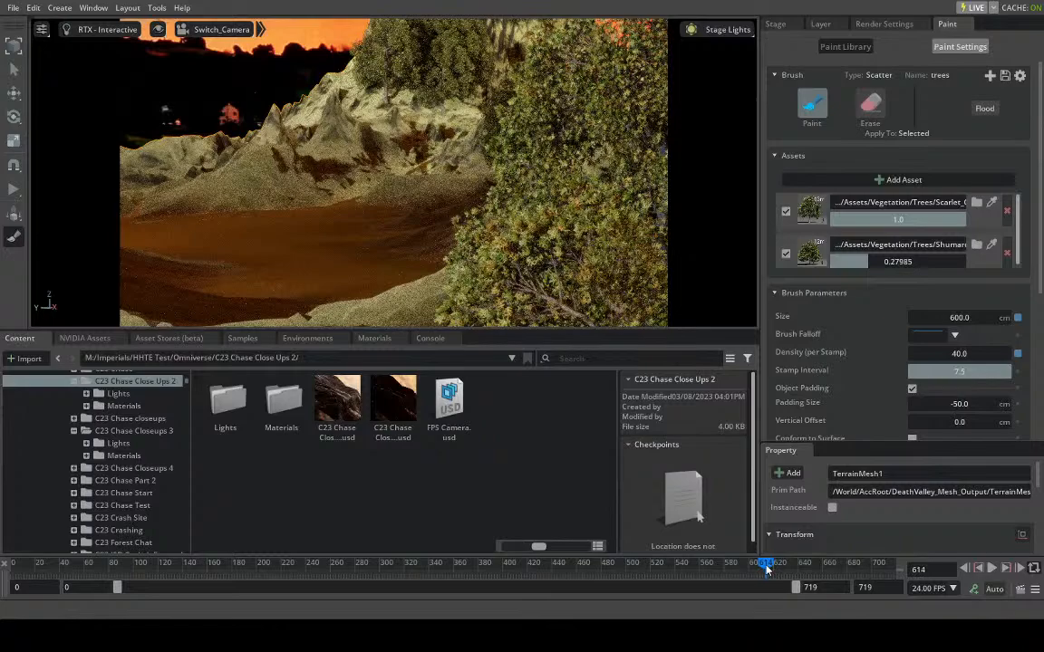
click(770, 566)
drag(770, 566, 797, 563)
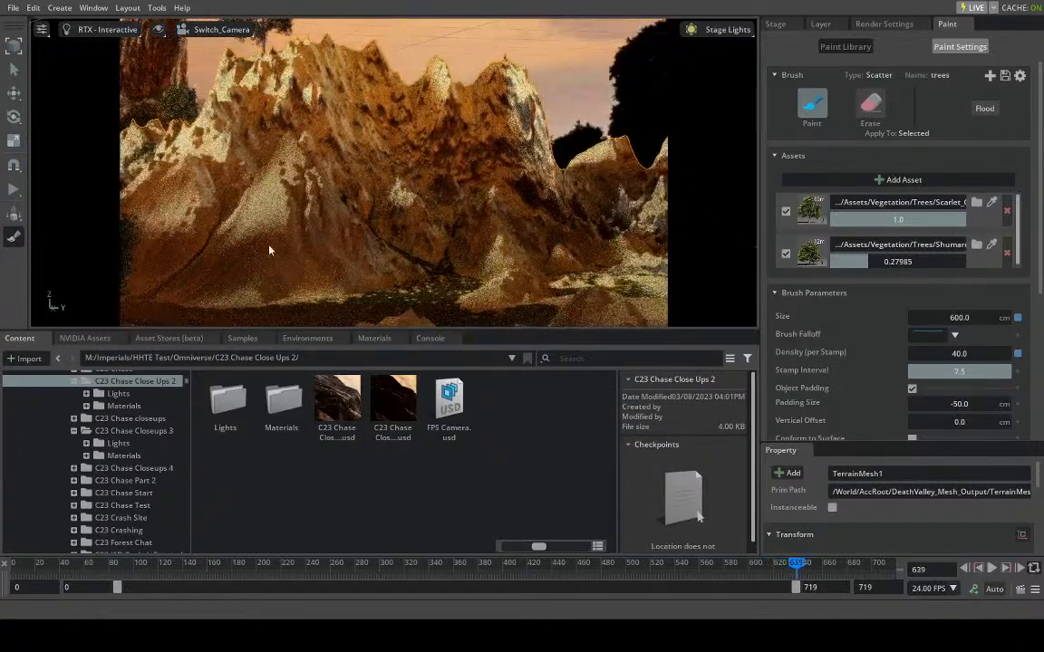
click(359, 172)
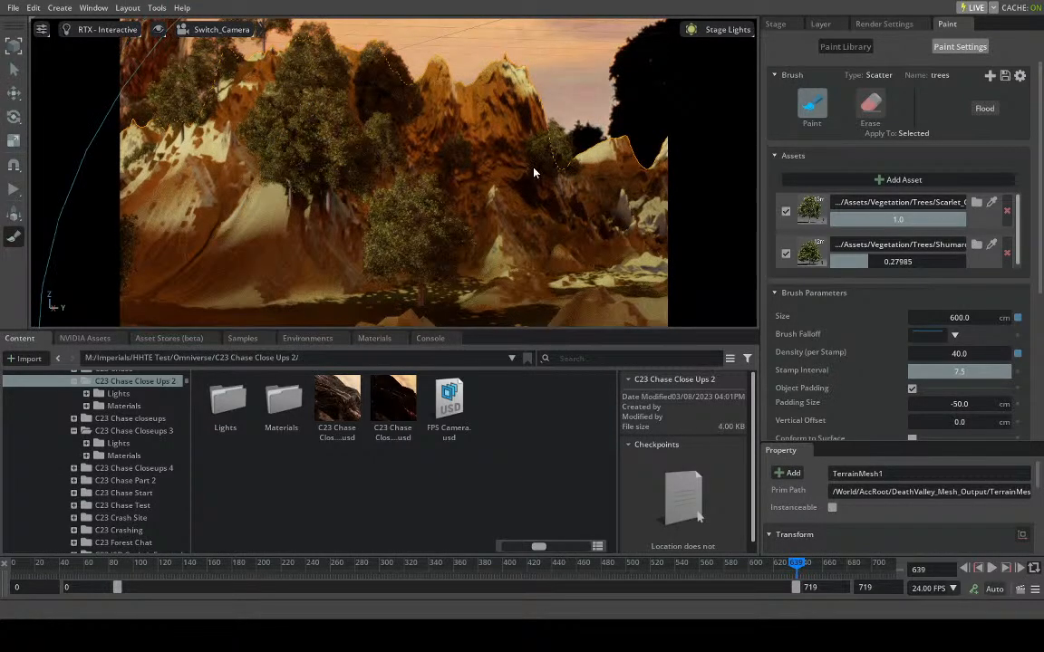
- Set the brush size to 300 cm and fill the mountain's remaining bare slopes with more trees
double_click(942, 317)
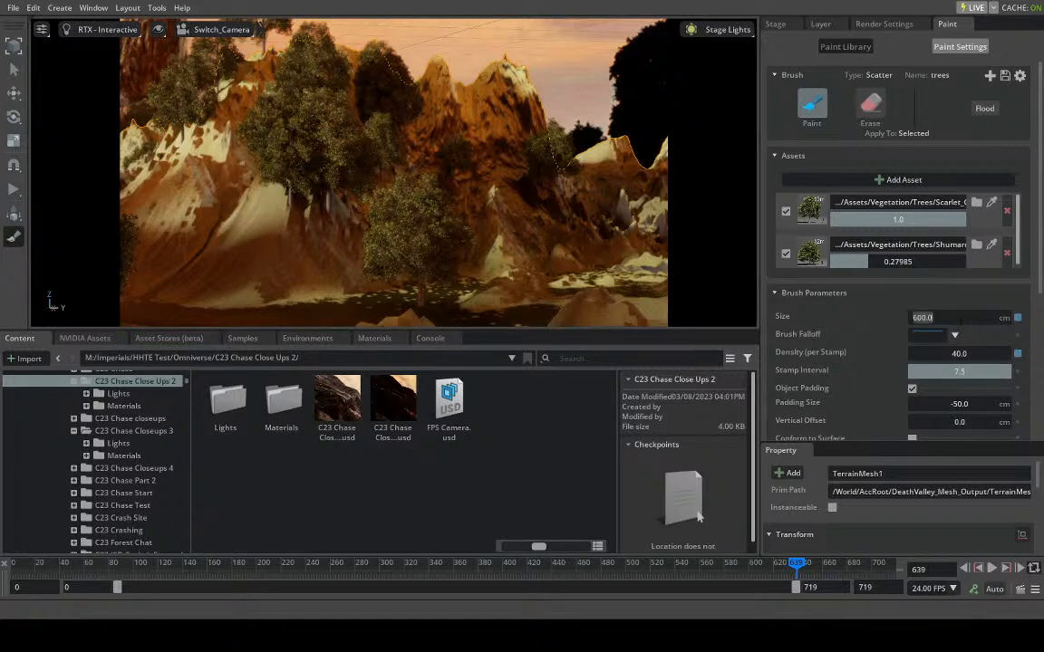
text(300)
key(Return)
click(540, 209)
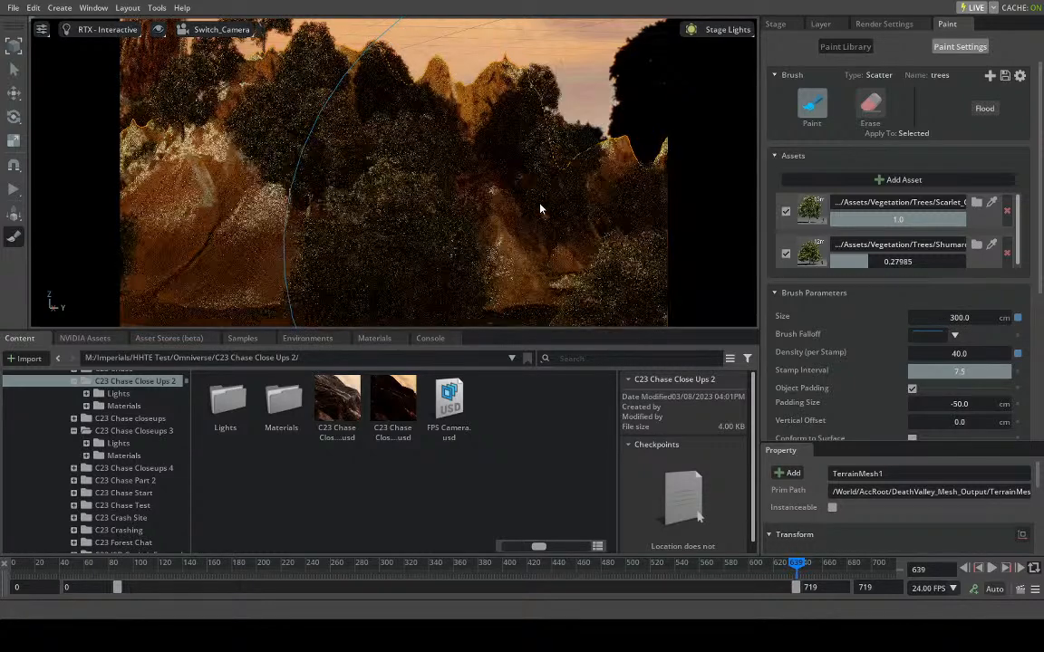
- Stamp trees on the foreground rock at frame 669 and on the pale hill against the sky at frame 701
drag(797, 564, 832, 564)
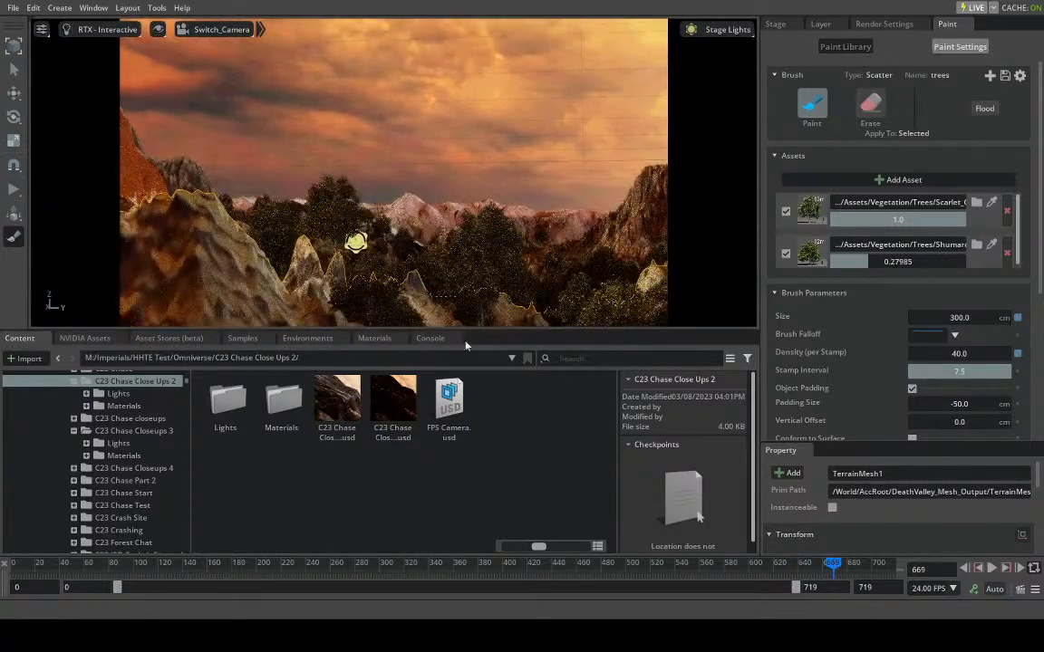
click(215, 259)
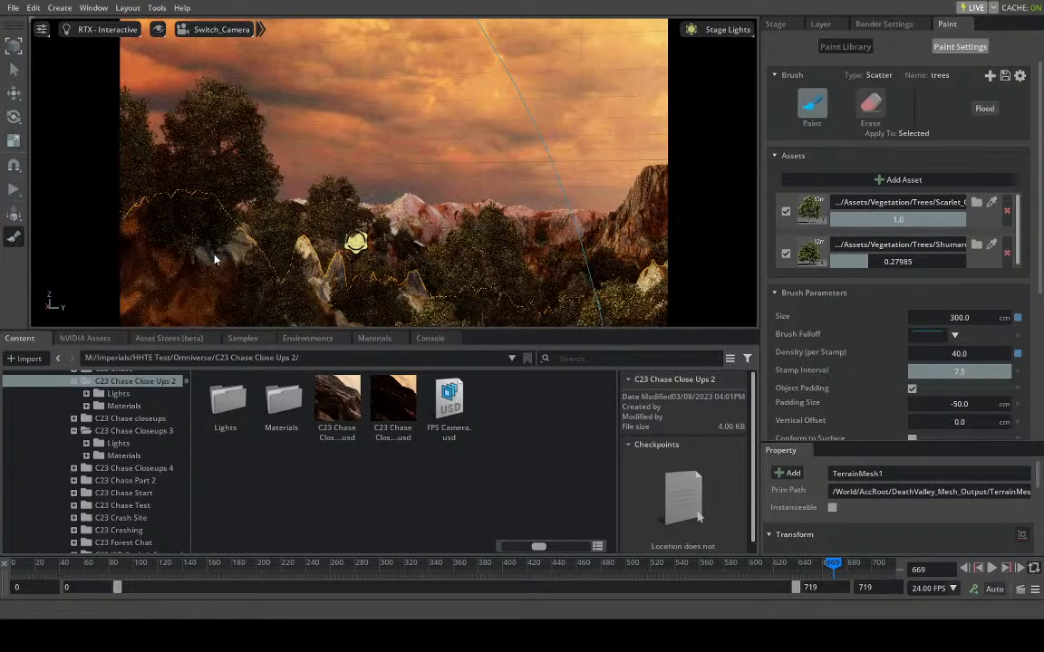
drag(832, 564, 873, 568)
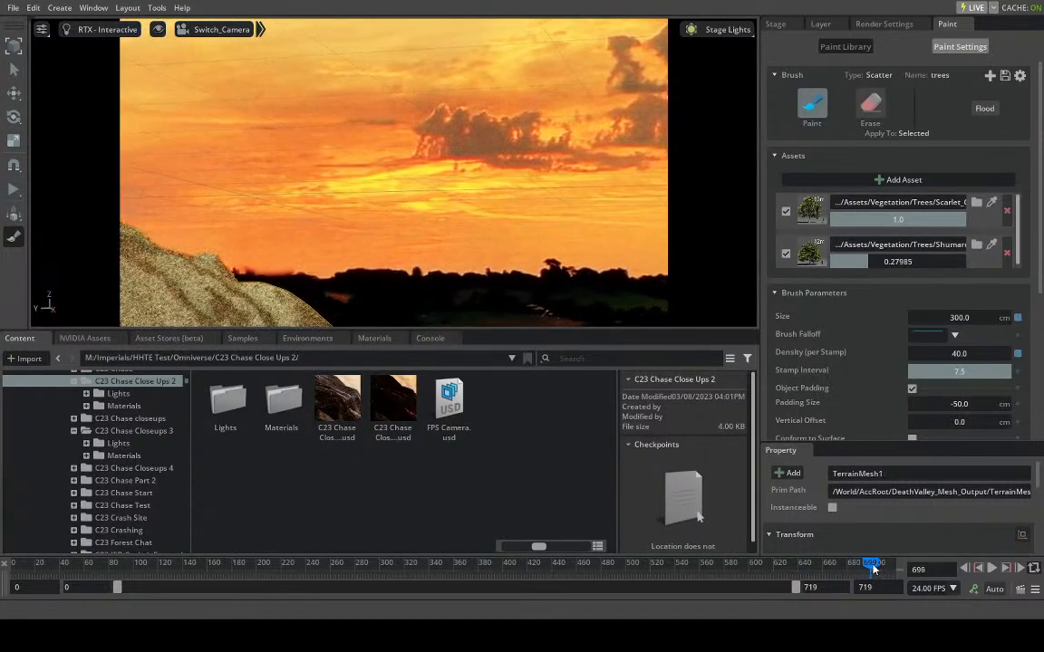
click(229, 294)
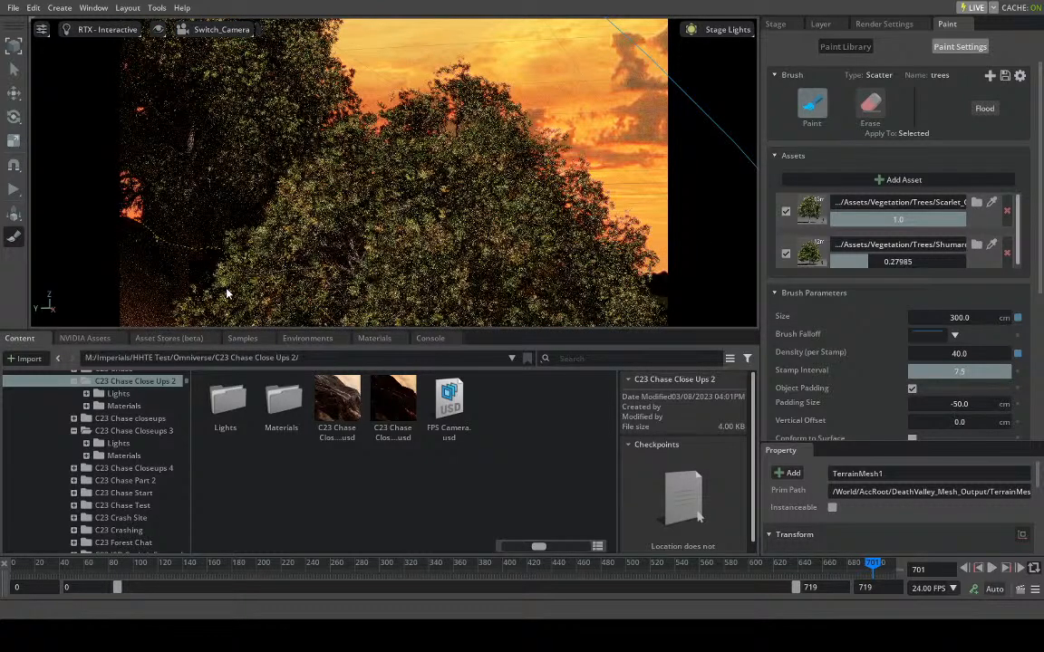
- Move back to frame 541 and stamp trees over the bare foreground hills
click(809, 565)
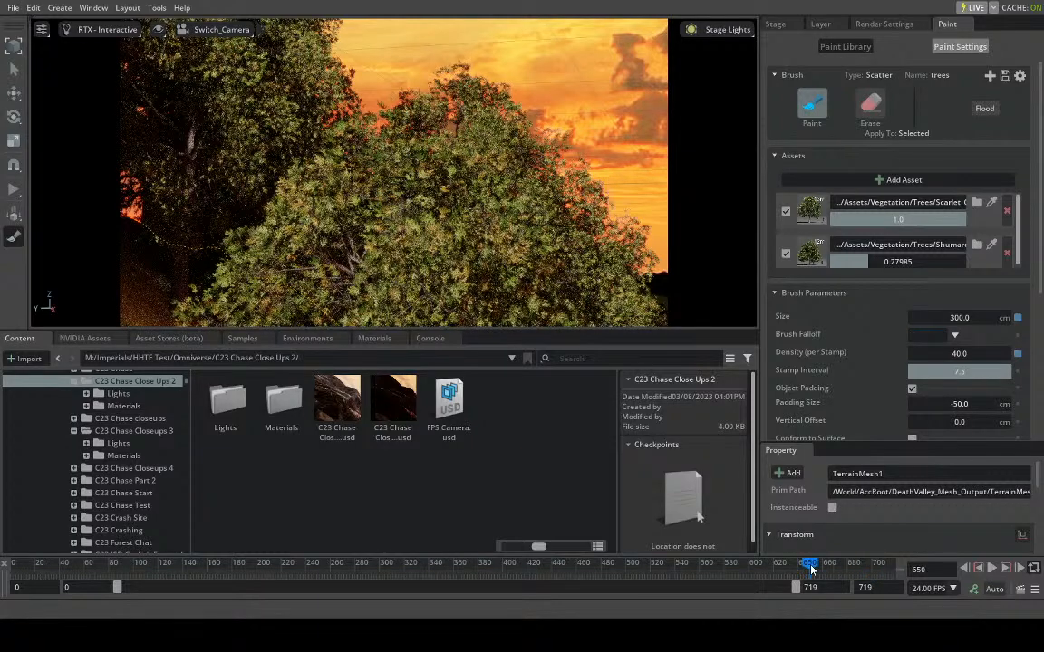
drag(809, 566, 677, 565)
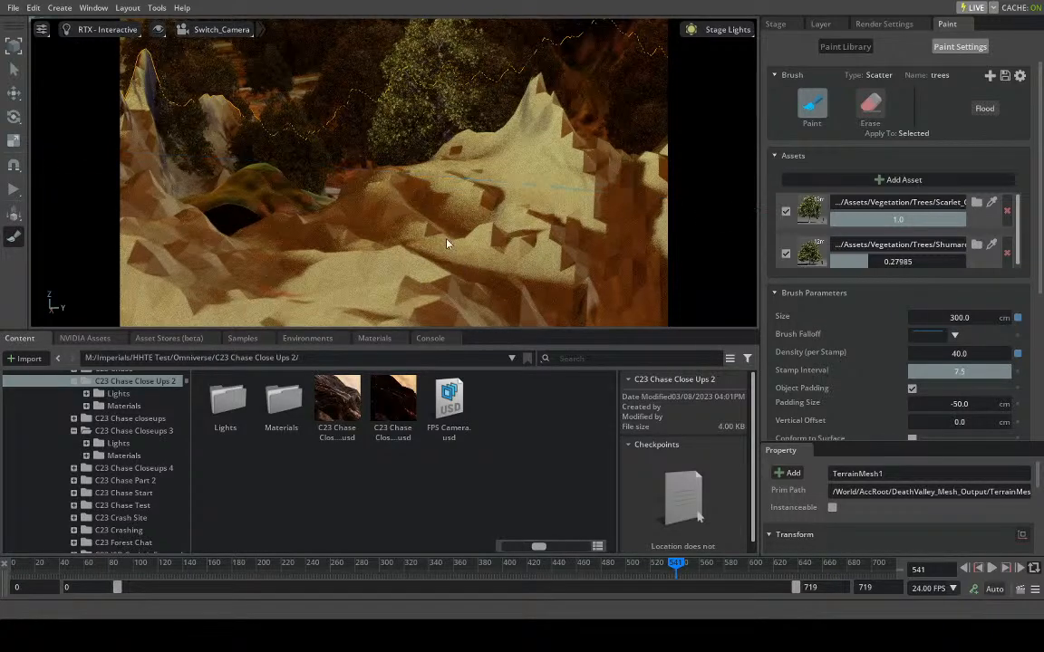
click(472, 237)
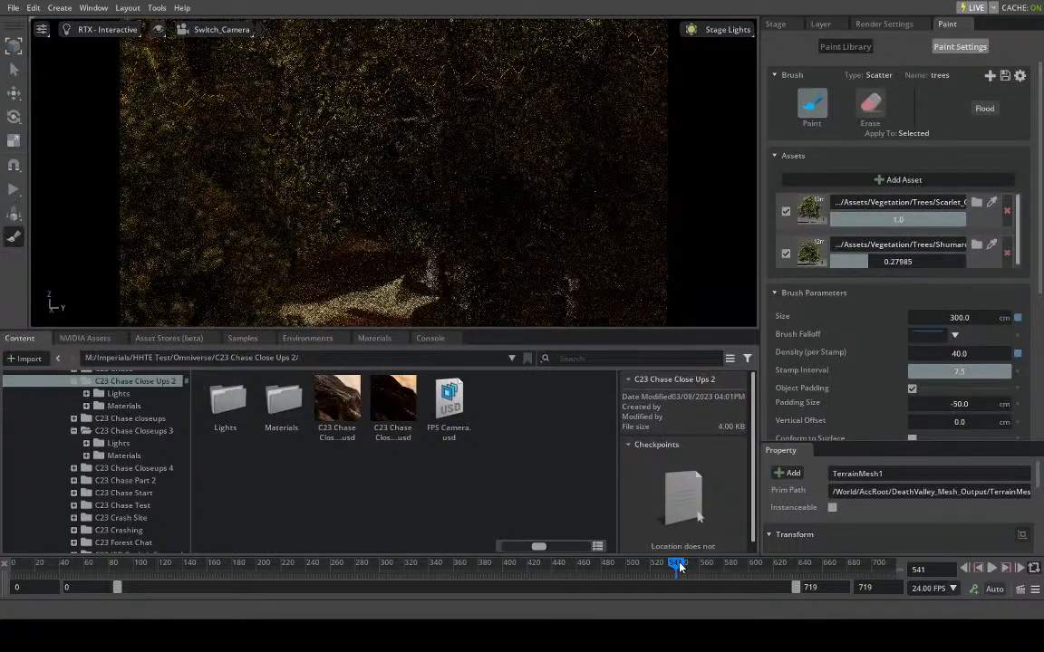
- Review the shot from frame 0 to 348, make the Skipray_Luke and Skipray_Mara ships visible, and move to frame 311
drag(682, 567, 9, 561)
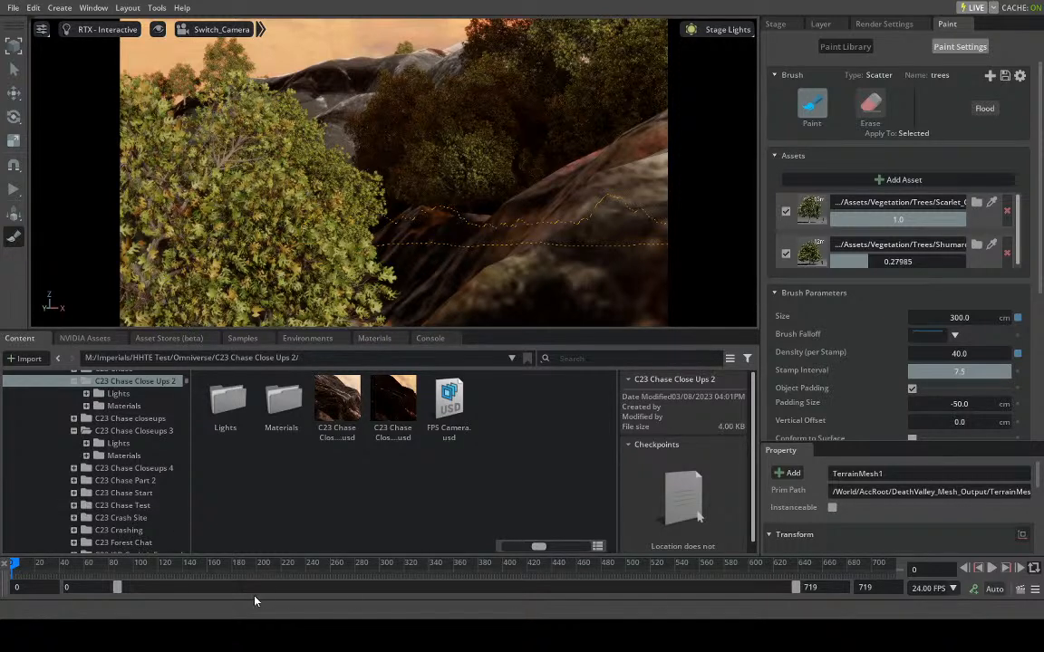
drag(68, 574, 439, 580)
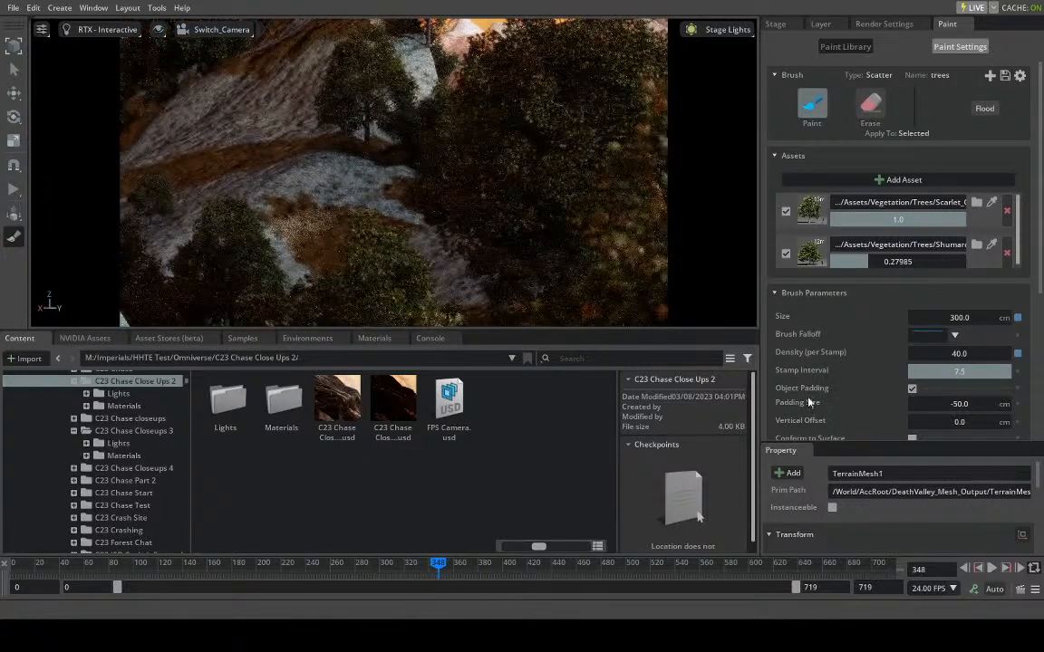
click(777, 25)
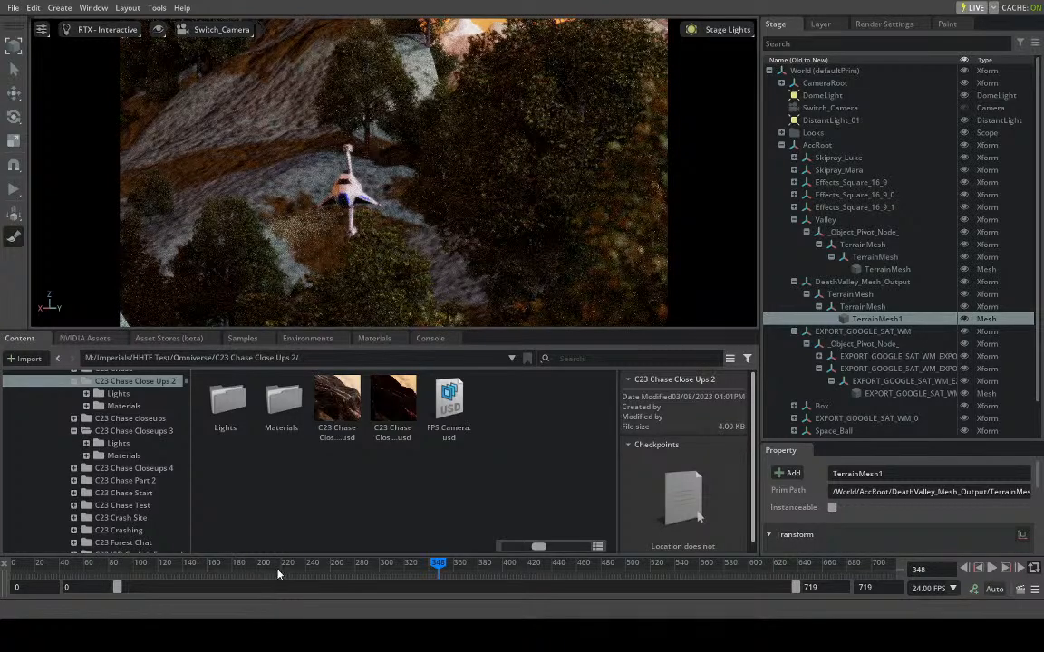
click(394, 567)
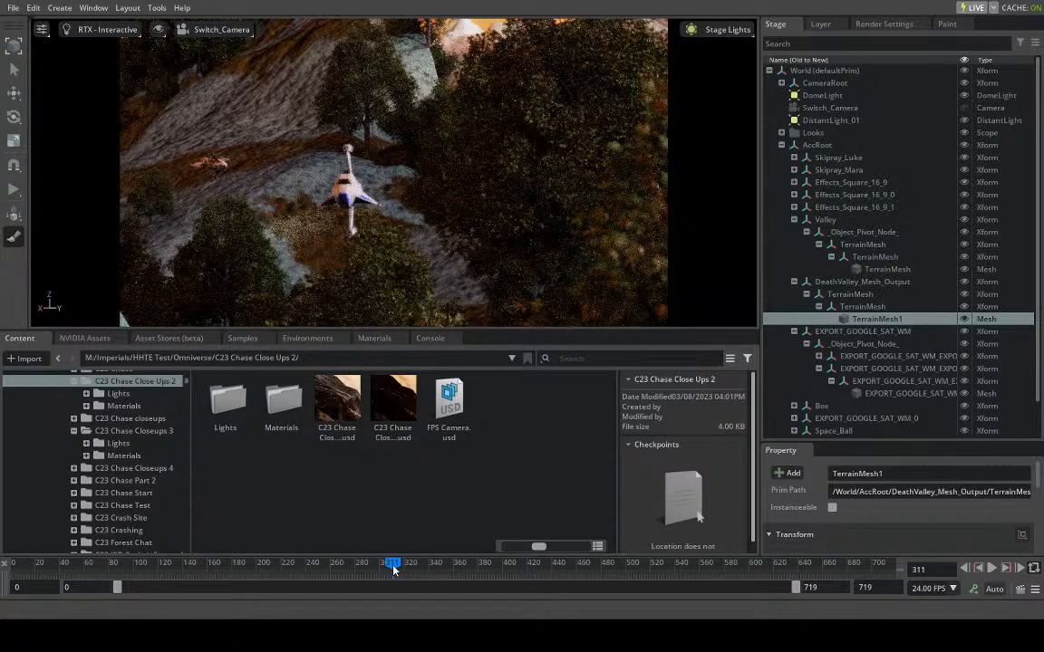
- Review the ships against the wooded terrain at frames 268, 401 and 495, and return to frame 0
drag(394, 568, 341, 563)
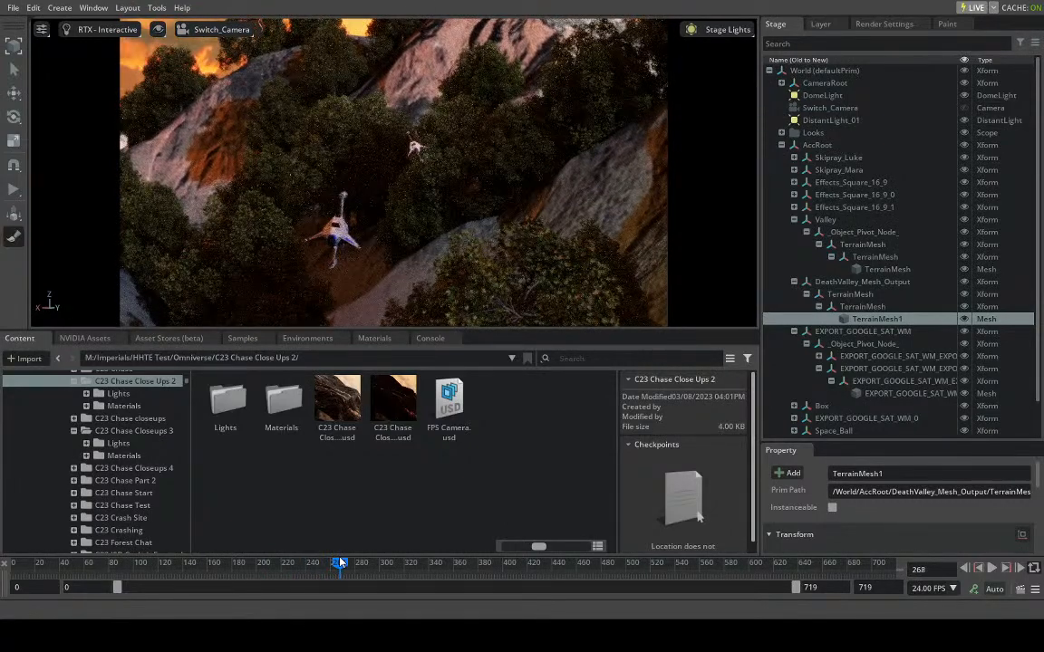
drag(369, 568, 379, 568)
drag(384, 566, 483, 567)
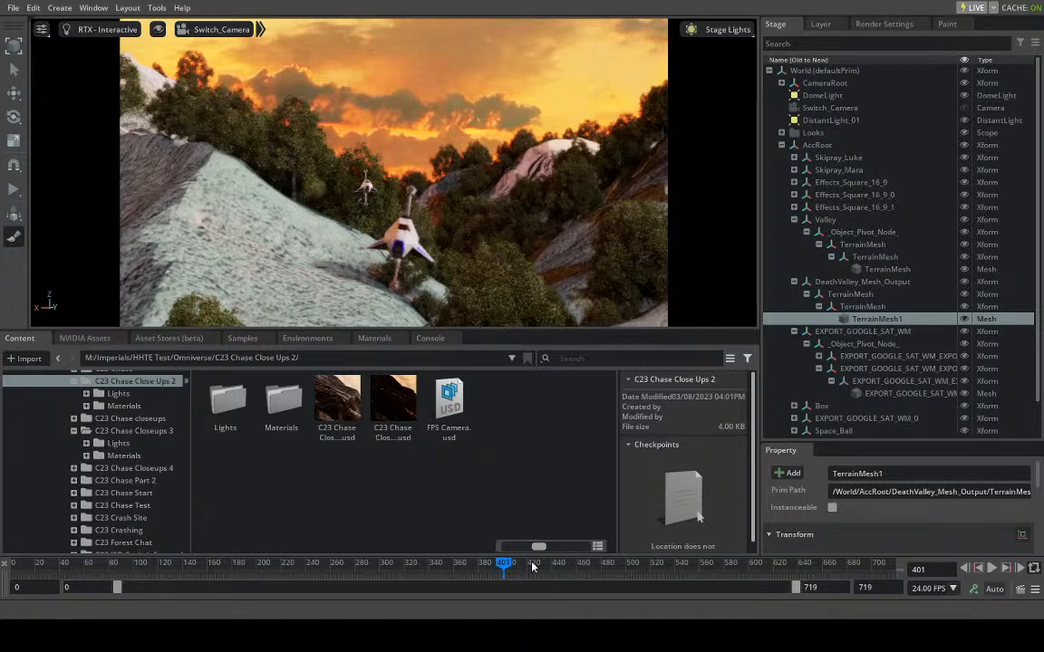
drag(514, 568, 620, 540)
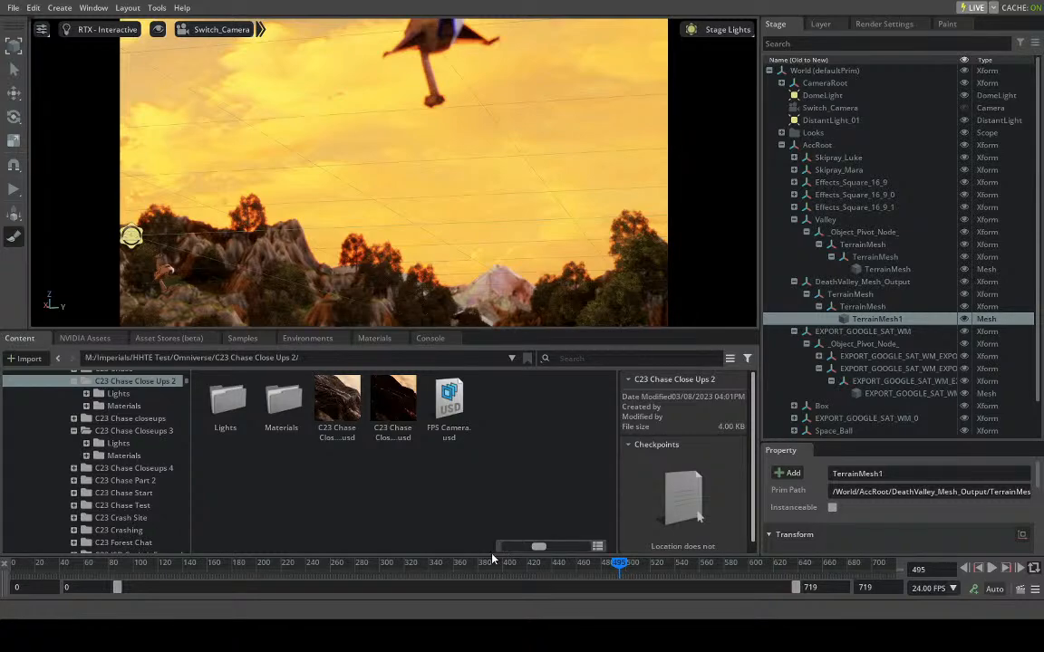
drag(619, 564, 4, 588)
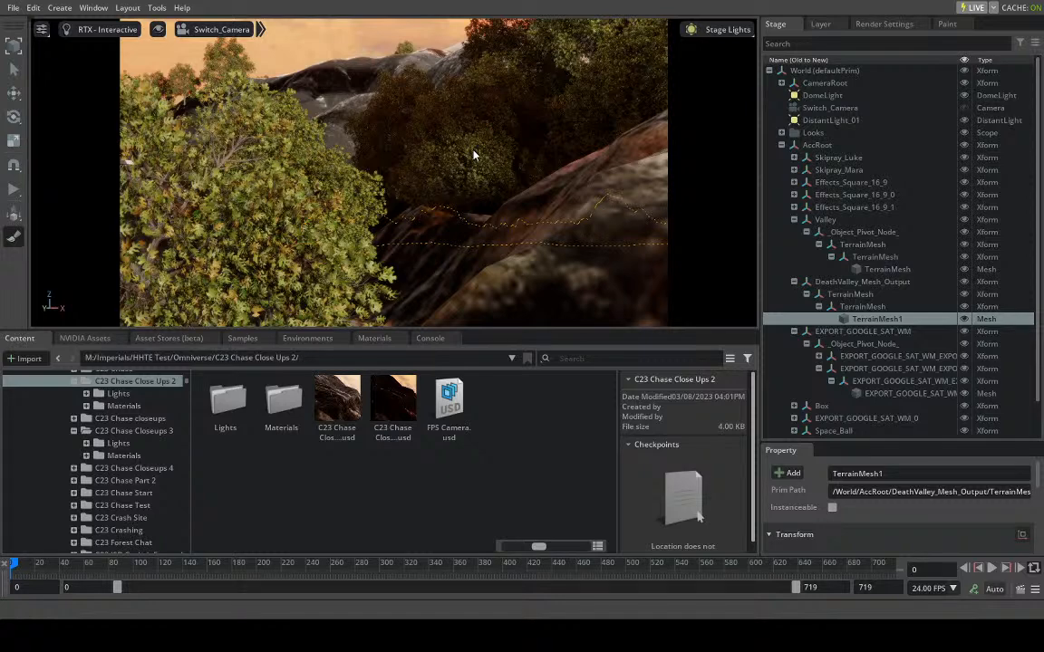
- Switch from the Paint tool to the Move tool and advance the shot to frame 92
click(947, 24)
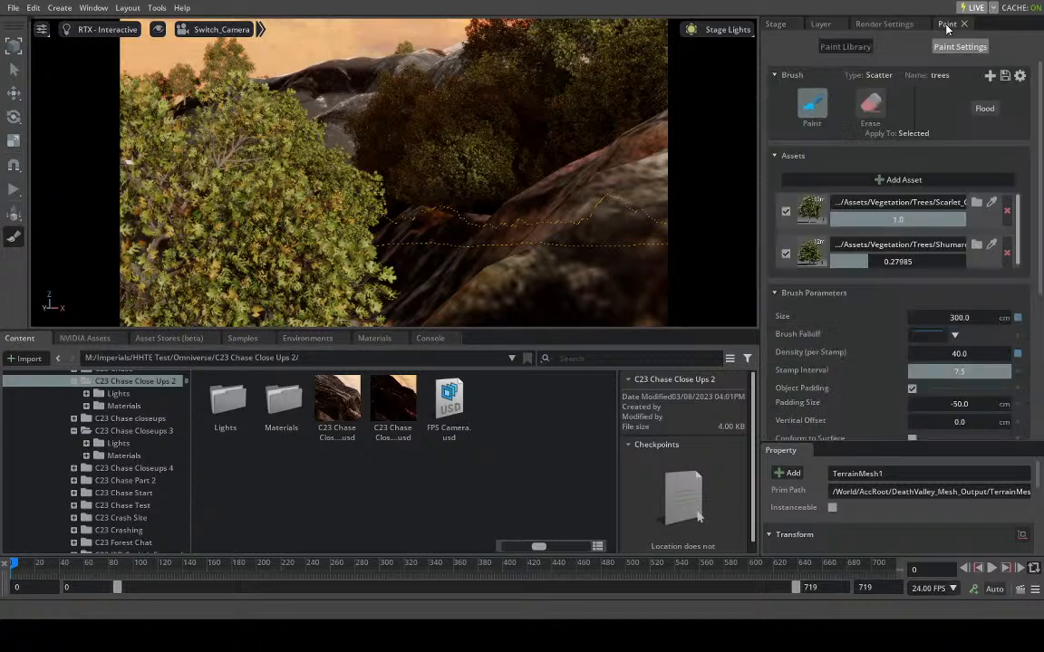
key(w)
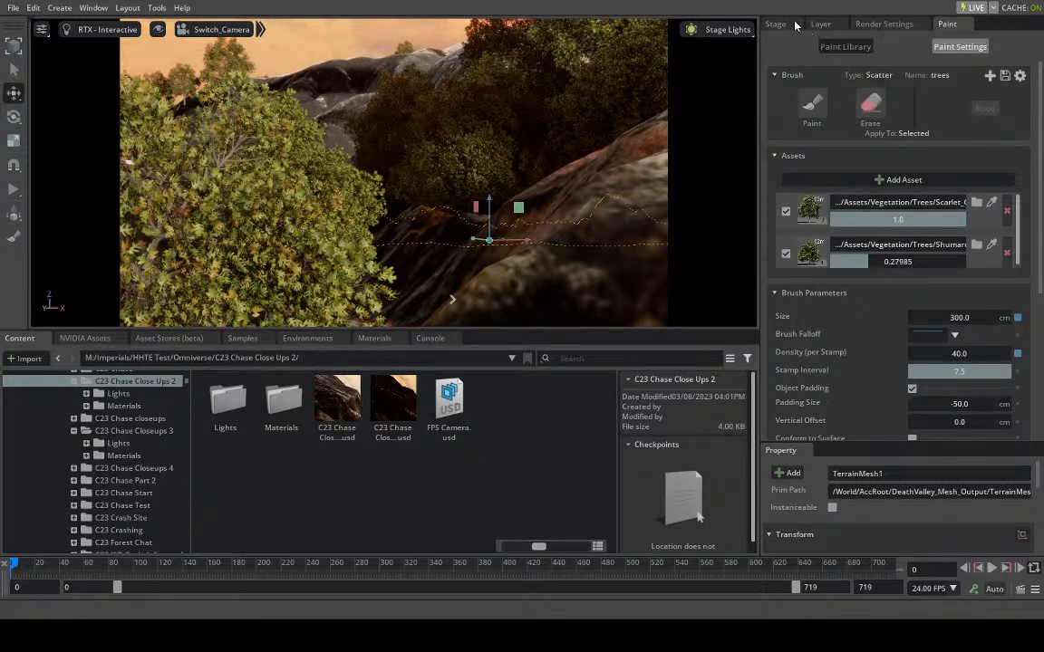
click(884, 24)
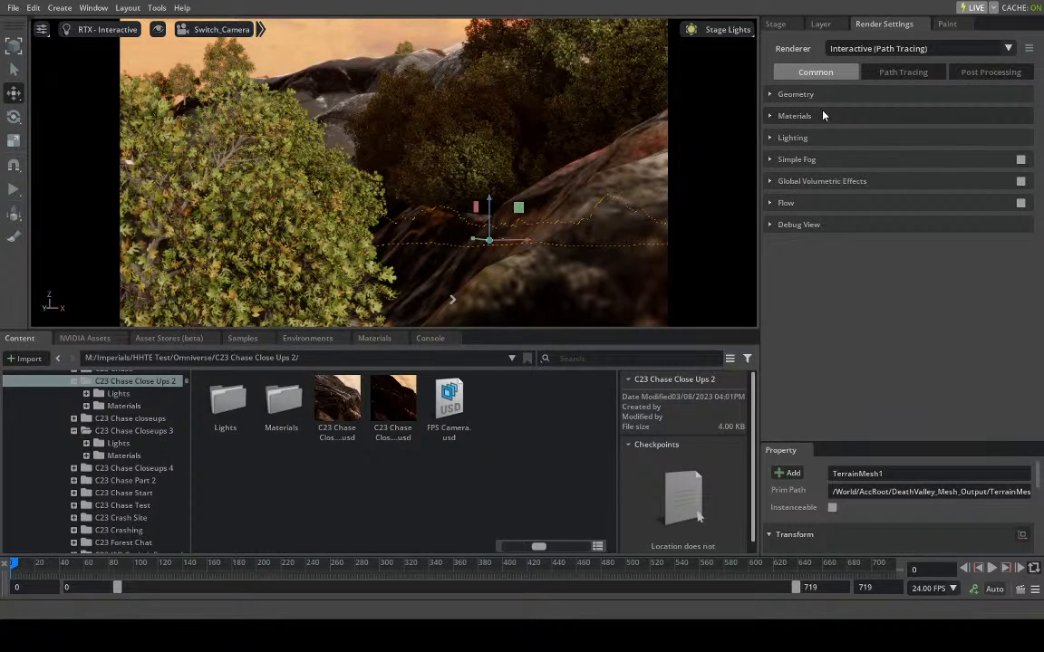
click(37, 563)
drag(36, 566, 124, 573)
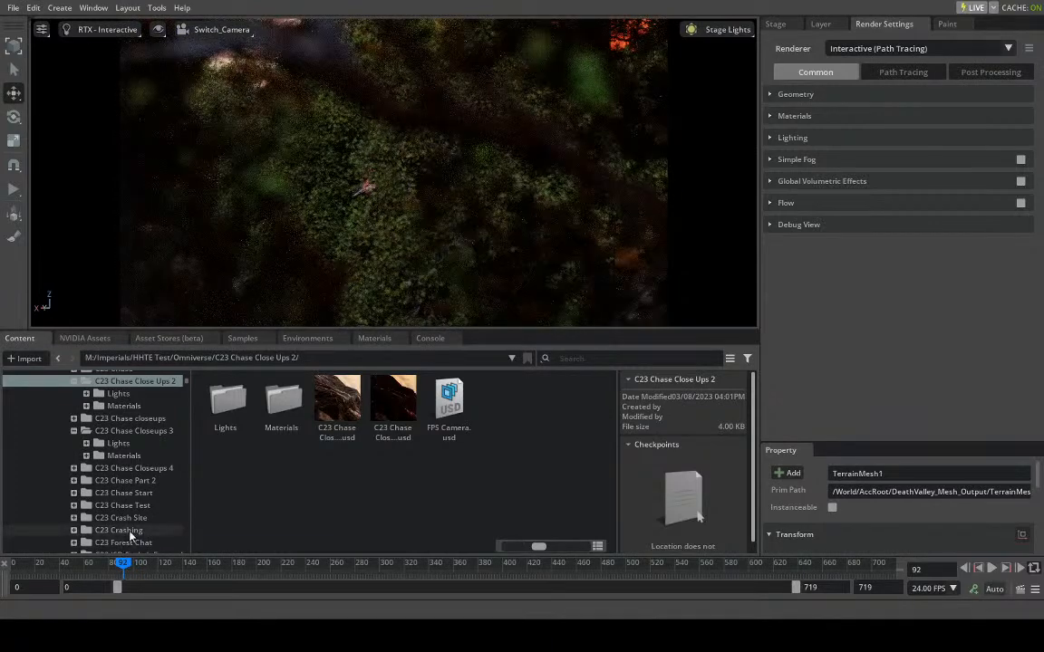
- Select the painted Scarlet Oak asset at frame 92 and inspect its coverage at frames 42 and 62
click(777, 24)
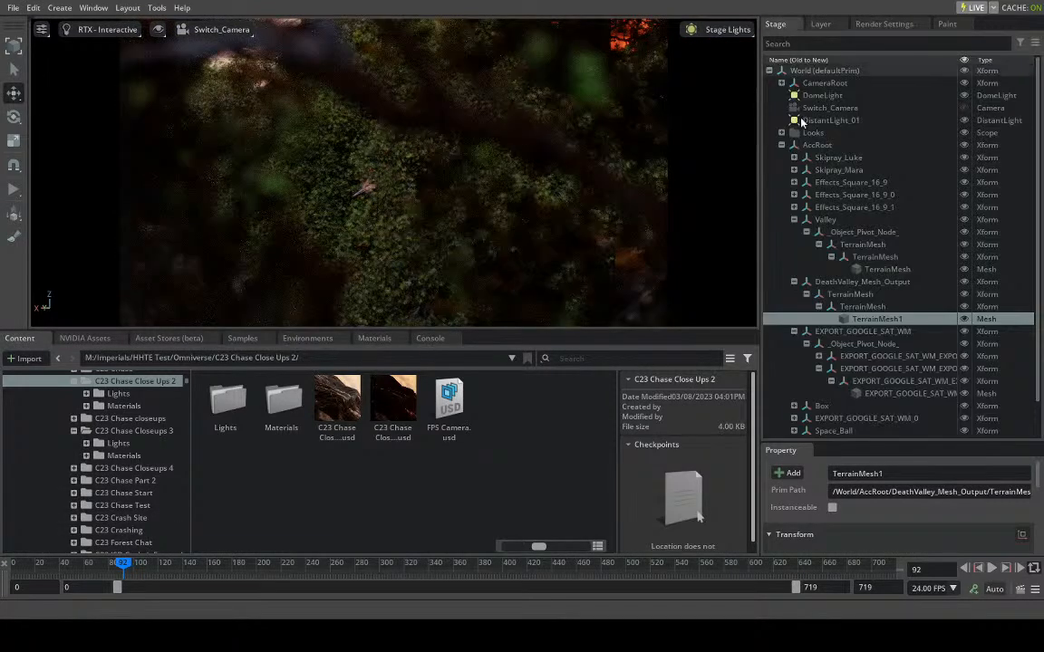
click(379, 213)
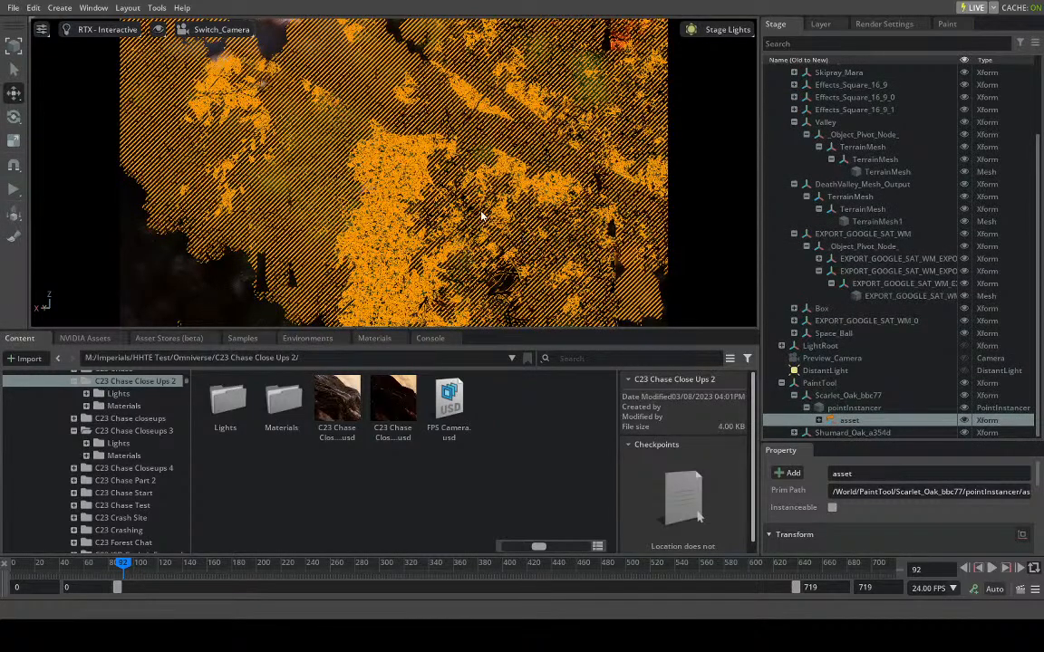
click(119, 571)
drag(118, 570, 61, 567)
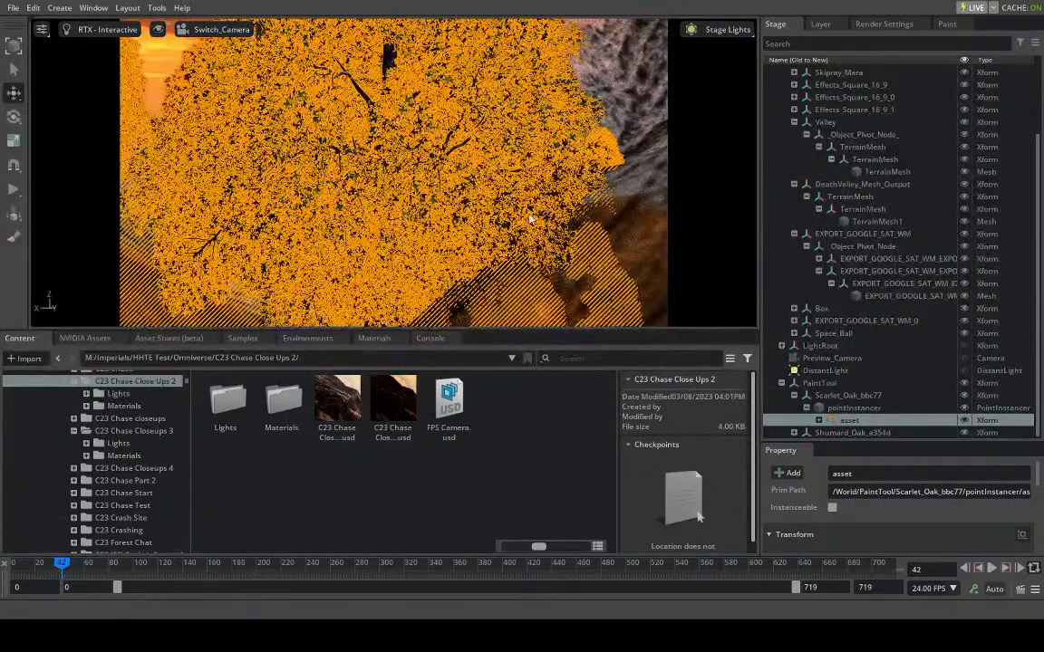
click(86, 567)
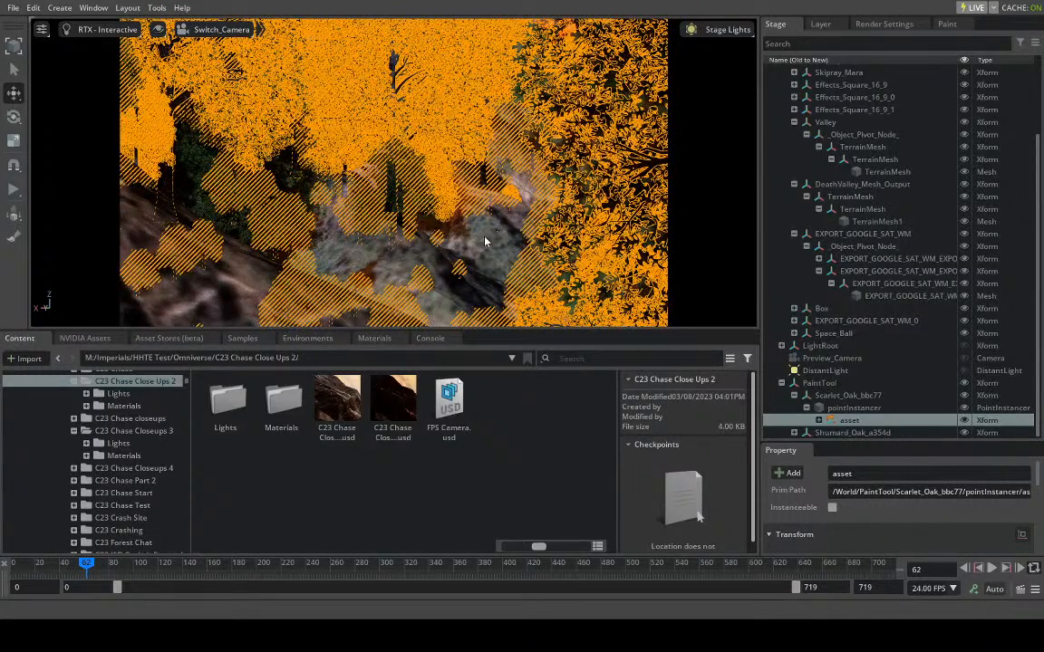
- Collapse the AccRoot group in the scene hierarchy and clear the selection
click(486, 242)
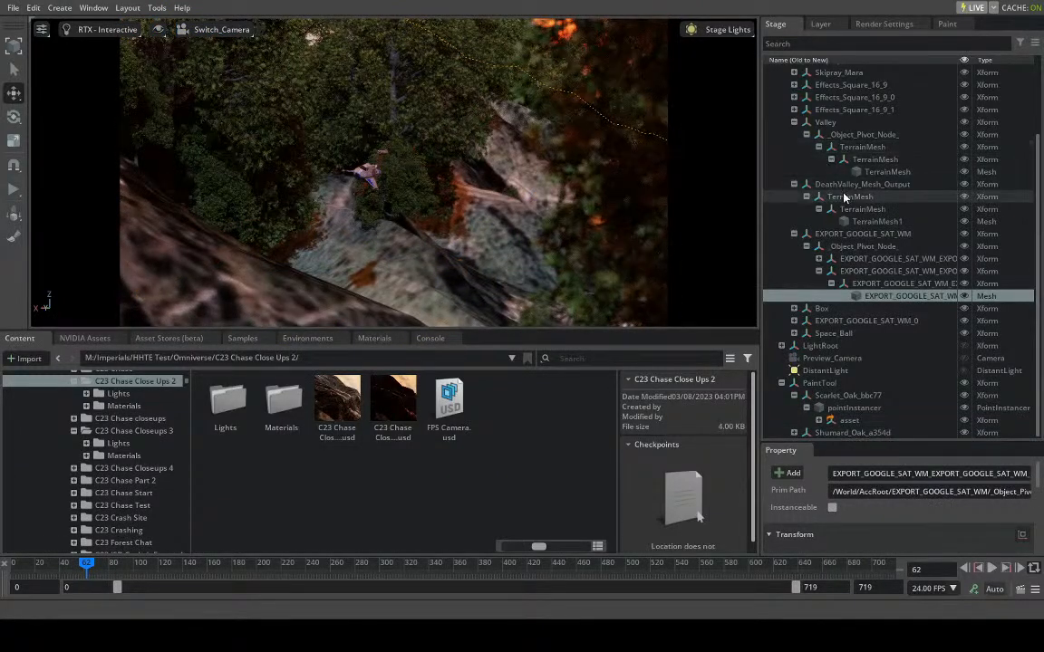
scroll(830, 197, up, 3)
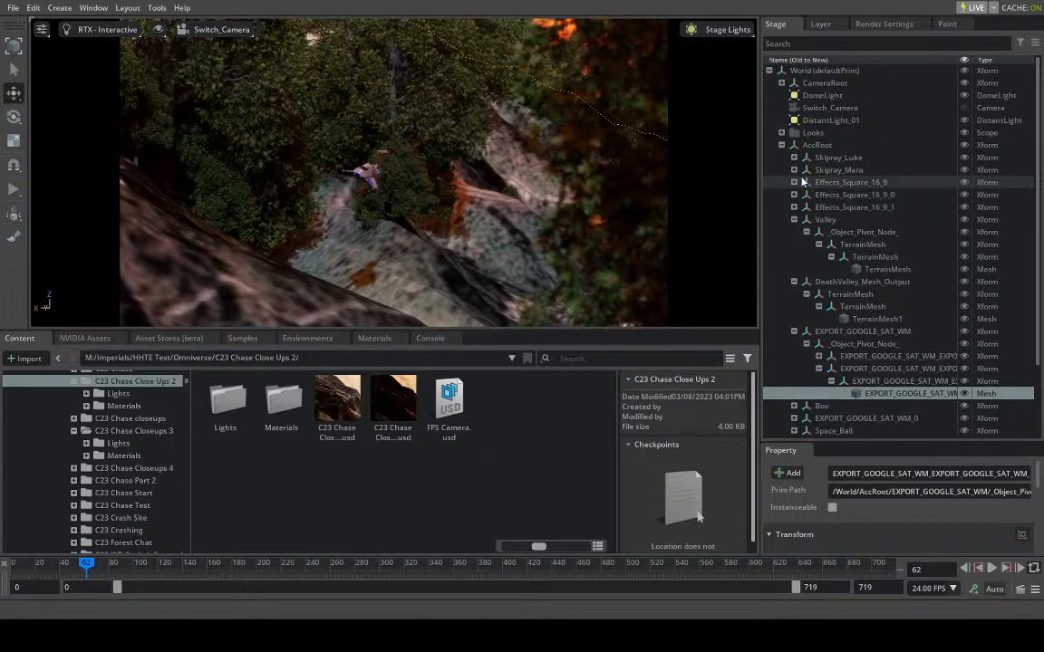
click(782, 148)
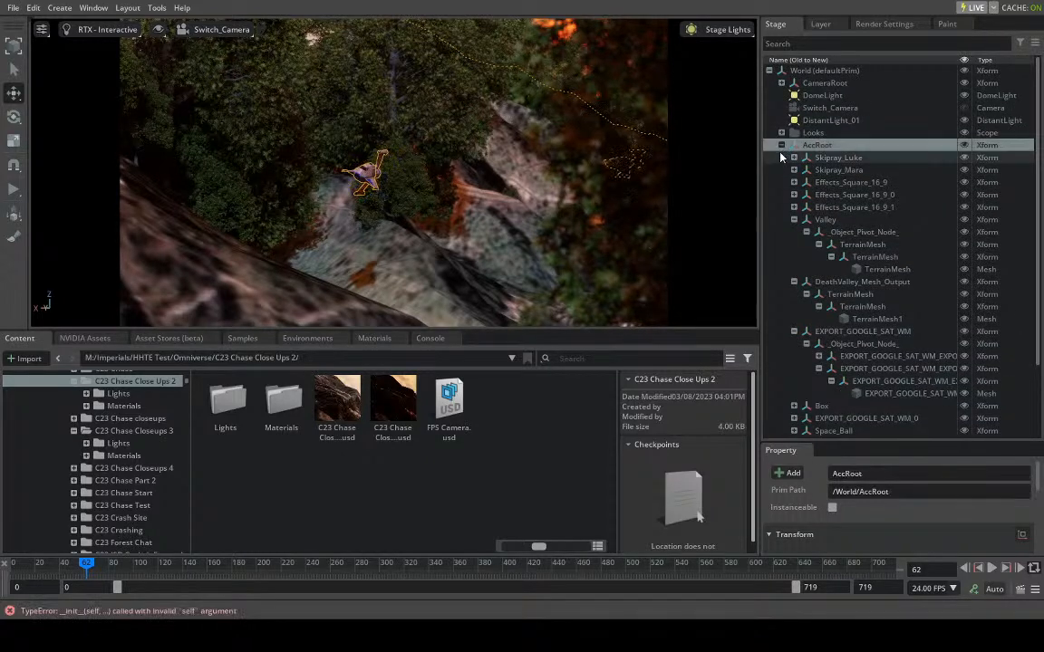
click(781, 146)
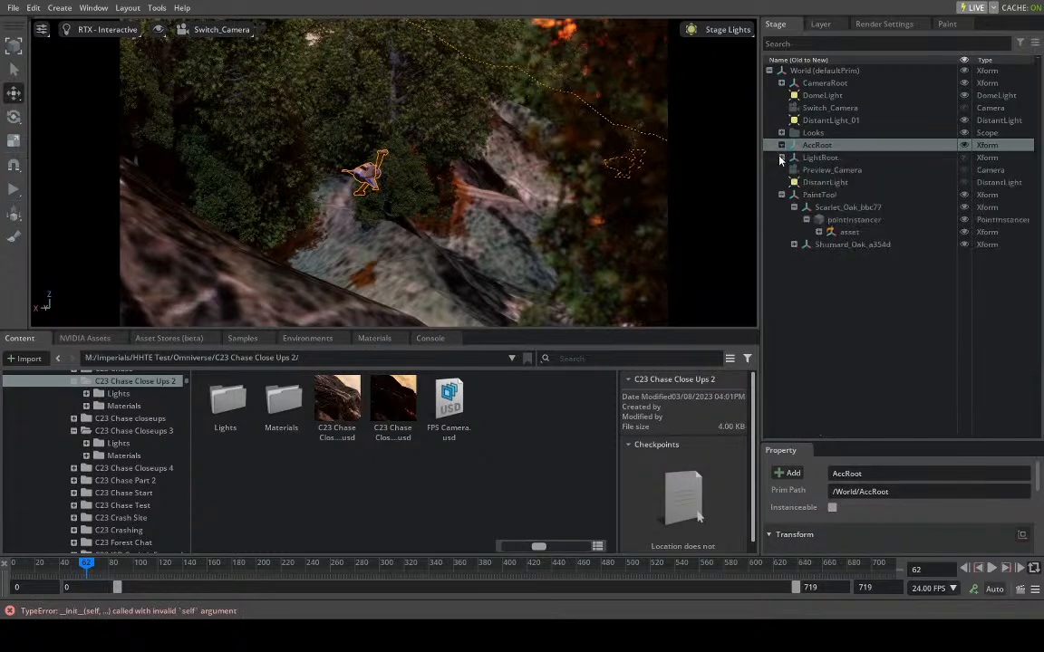
click(827, 297)
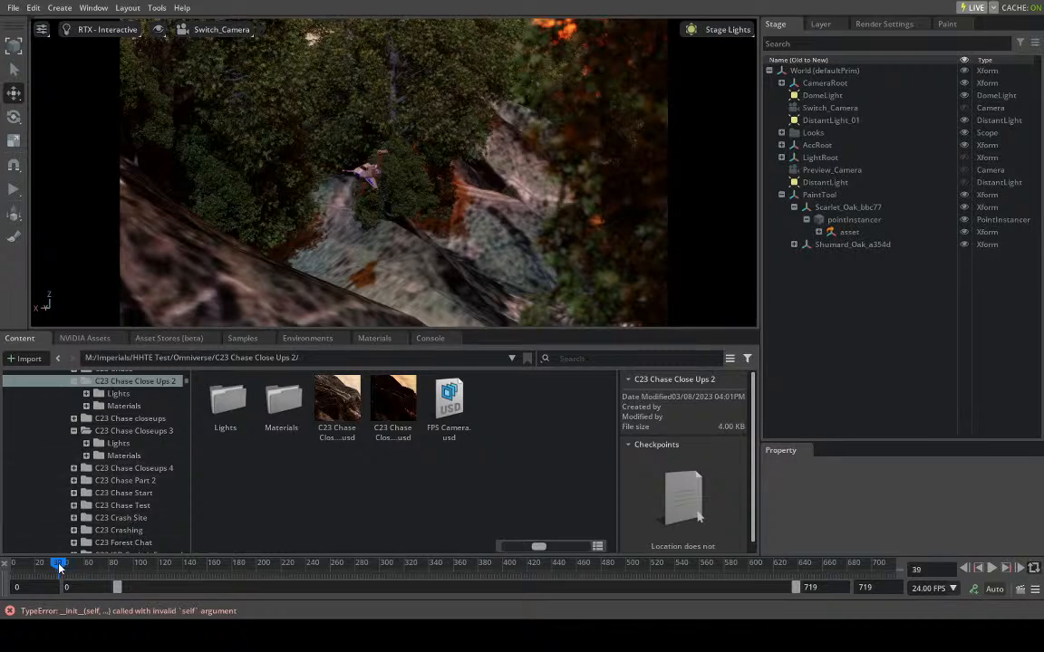
- Examine the ships flying past the foreground tree at frames 28, 19 and 29
click(54, 563)
mouse_move(55, 570)
mouse_down()
mouse_move(3, 565)
mouse_move(46, 559)
mouse_up()
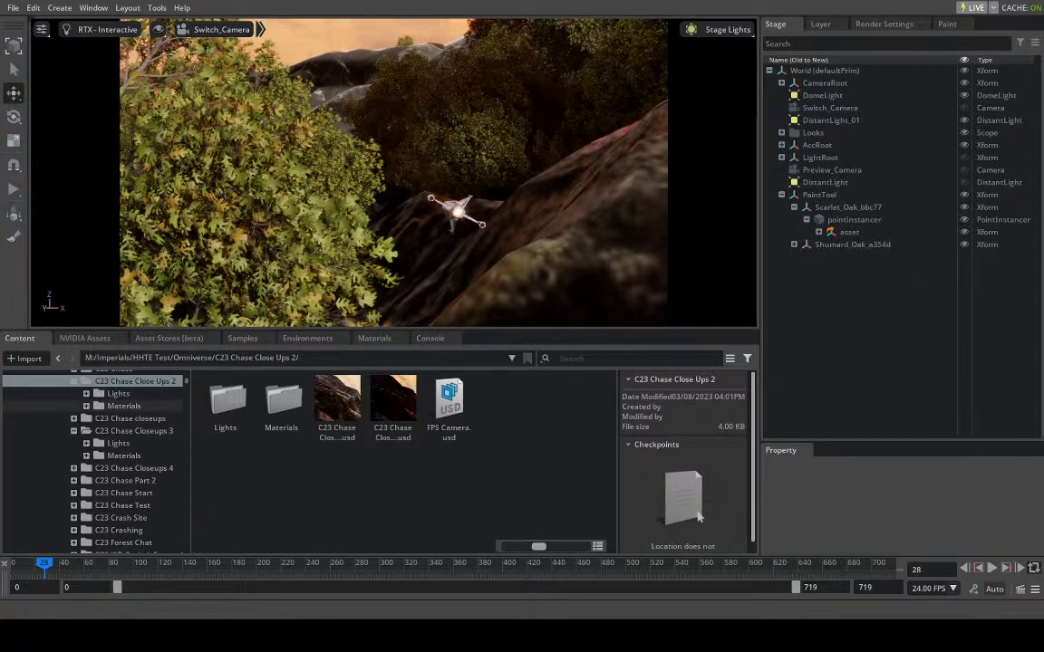
double_click(191, 359)
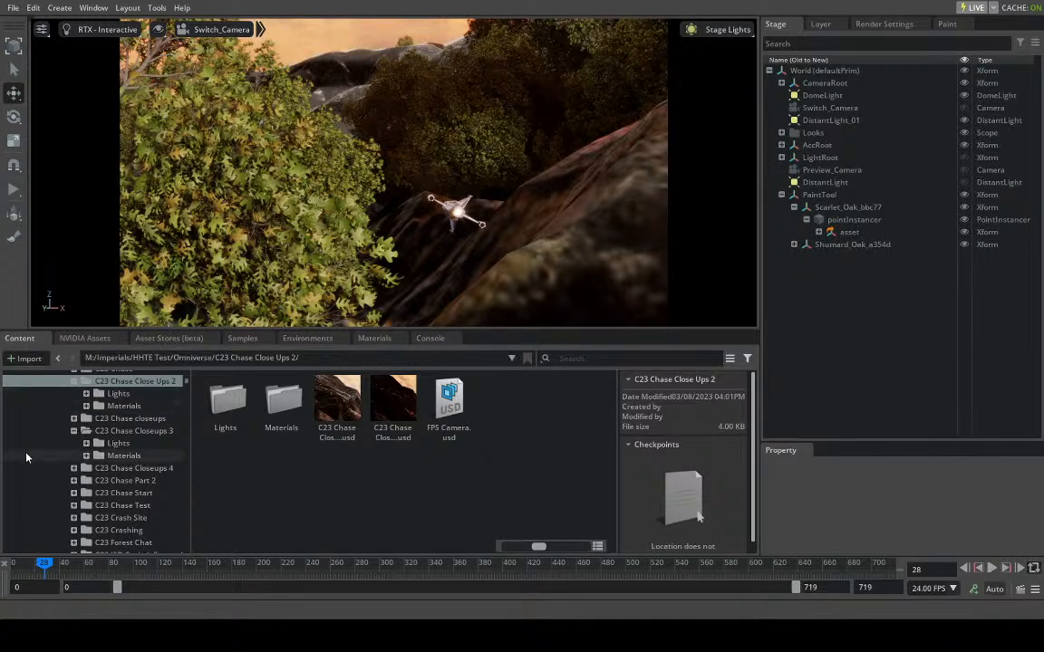
drag(42, 567, 33, 577)
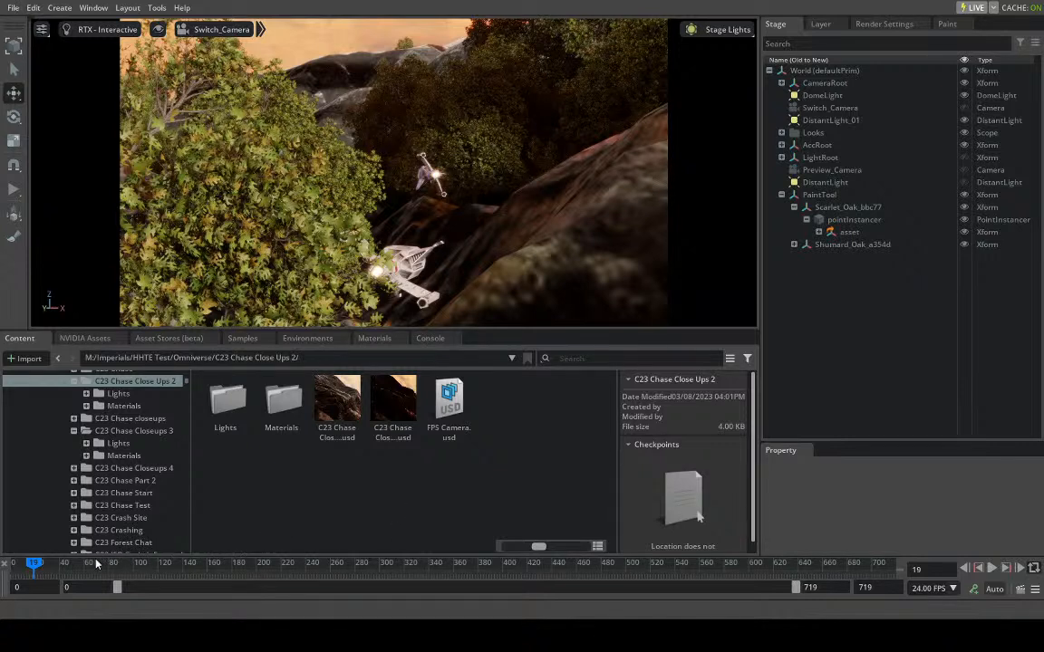
click(47, 565)
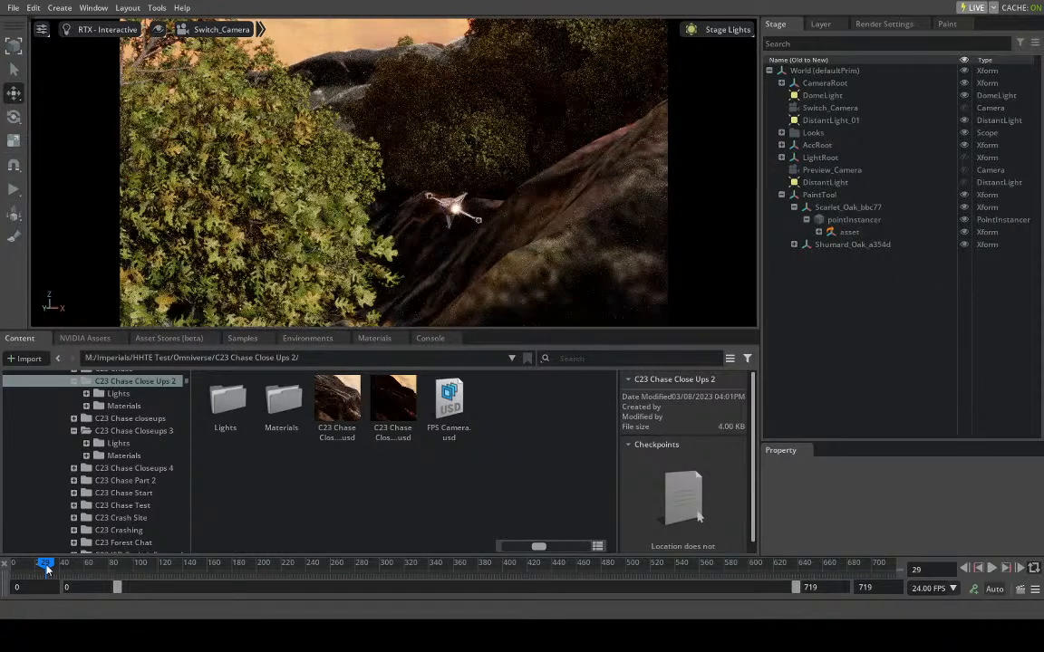
- Review the tree coverage along the chase at frames 307, 376, 416, 567 and 576
drag(48, 564, 381, 564)
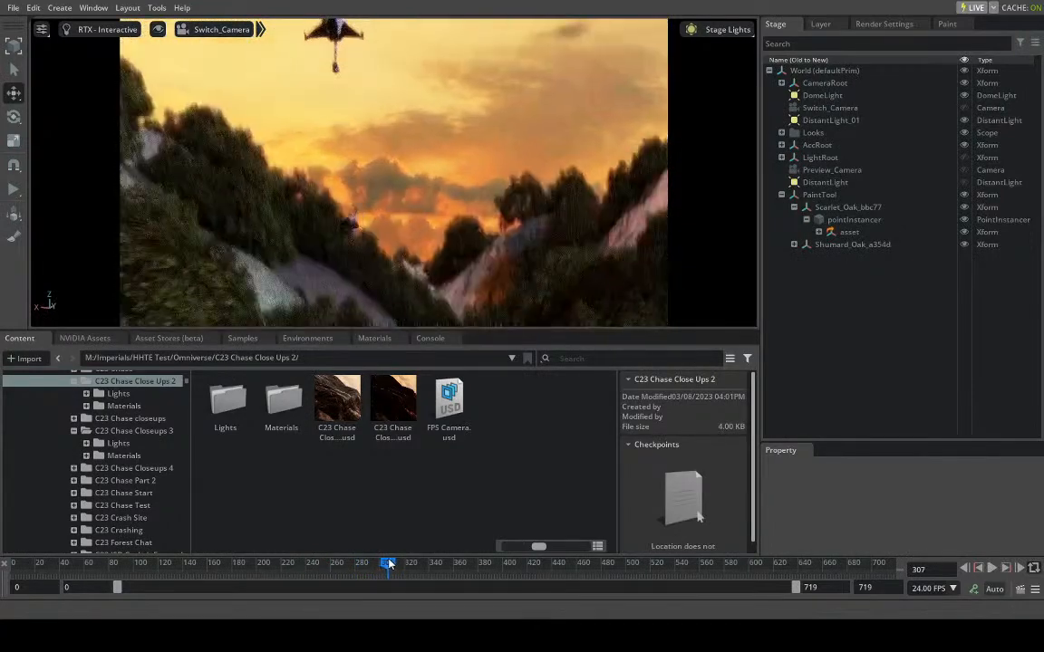
drag(402, 605, 473, 595)
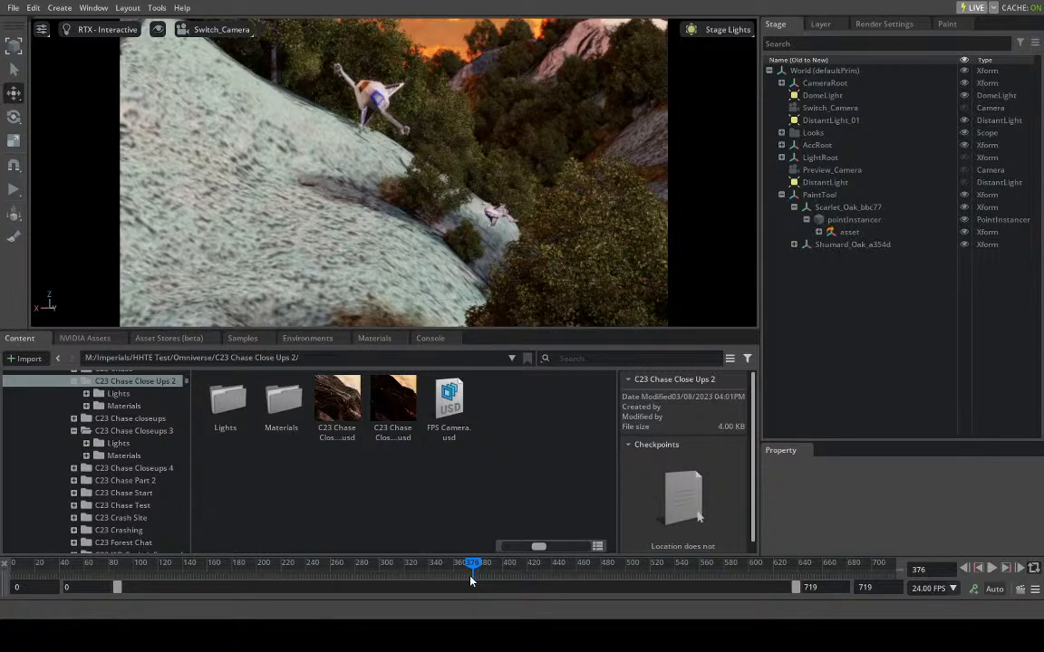
click(495, 565)
drag(495, 565, 521, 565)
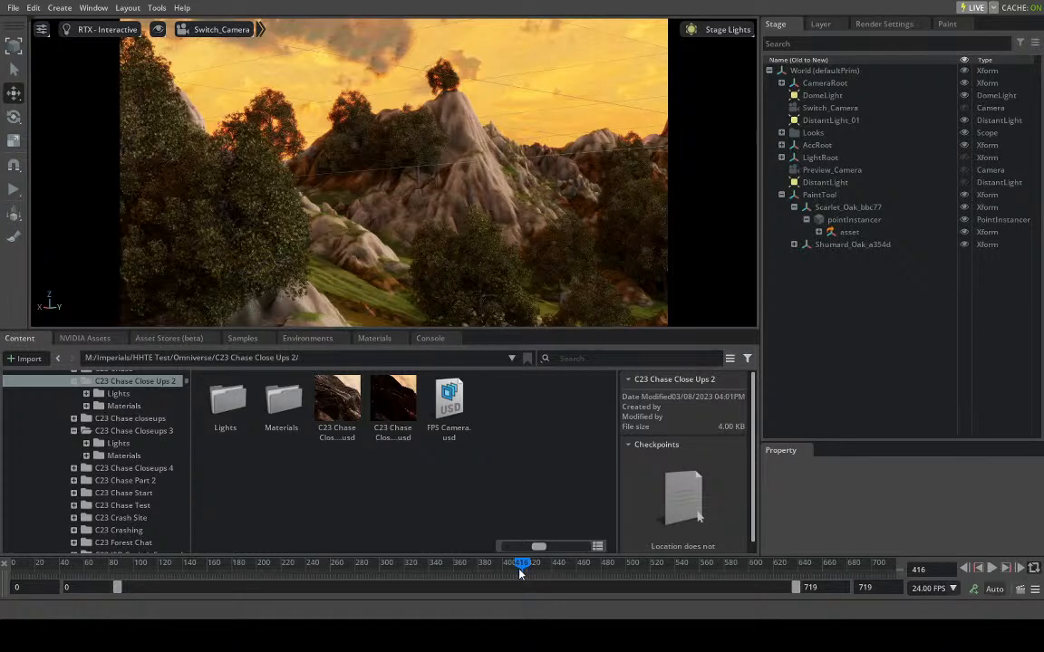
drag(517, 568, 704, 585)
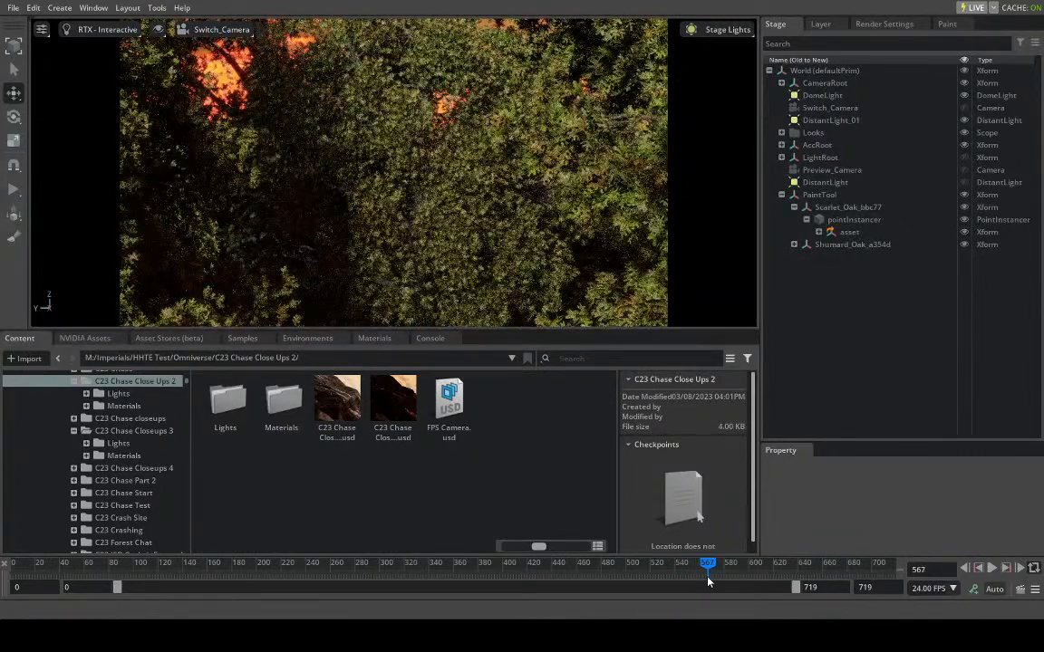
drag(708, 581, 718, 576)
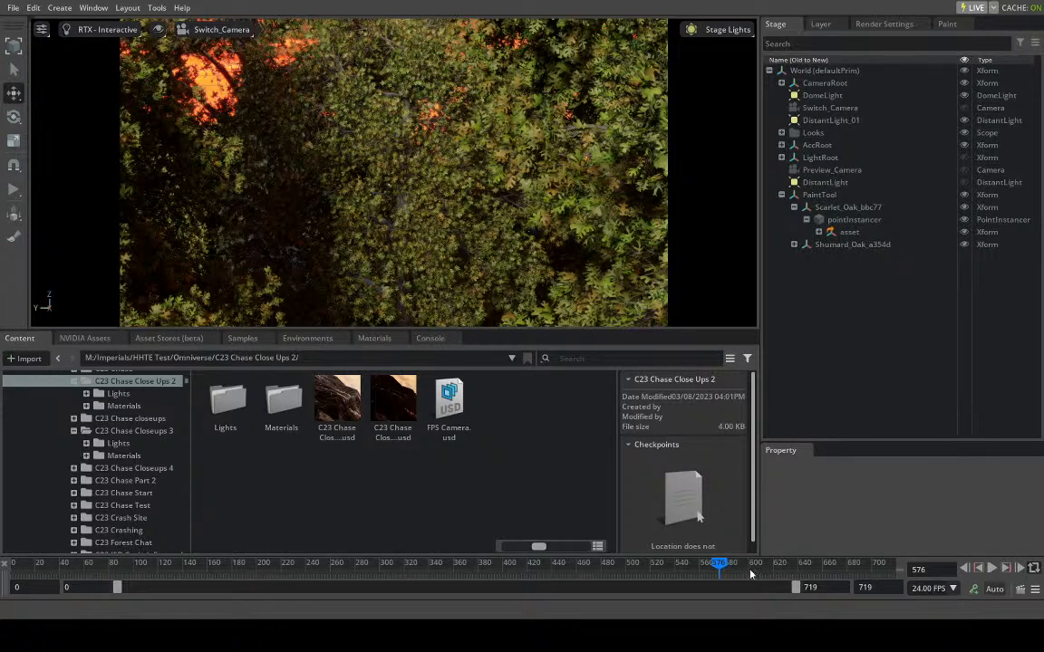
- Examine the ships passing the valley basin and large trees at frames 605, 606, 621 and 692
click(753, 563)
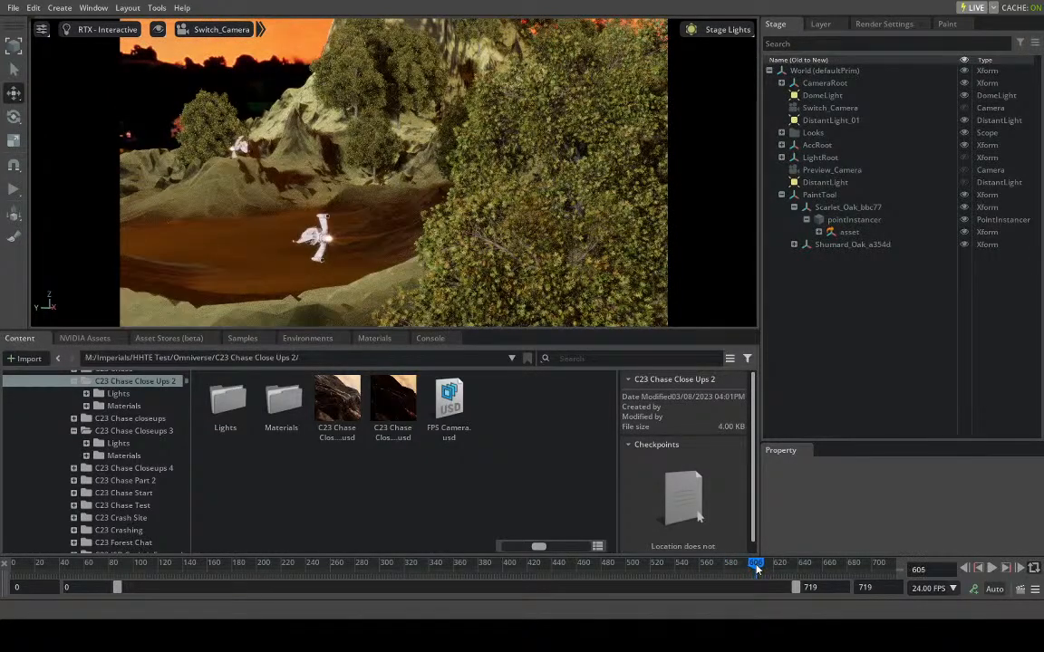
click(756, 563)
click(756, 564)
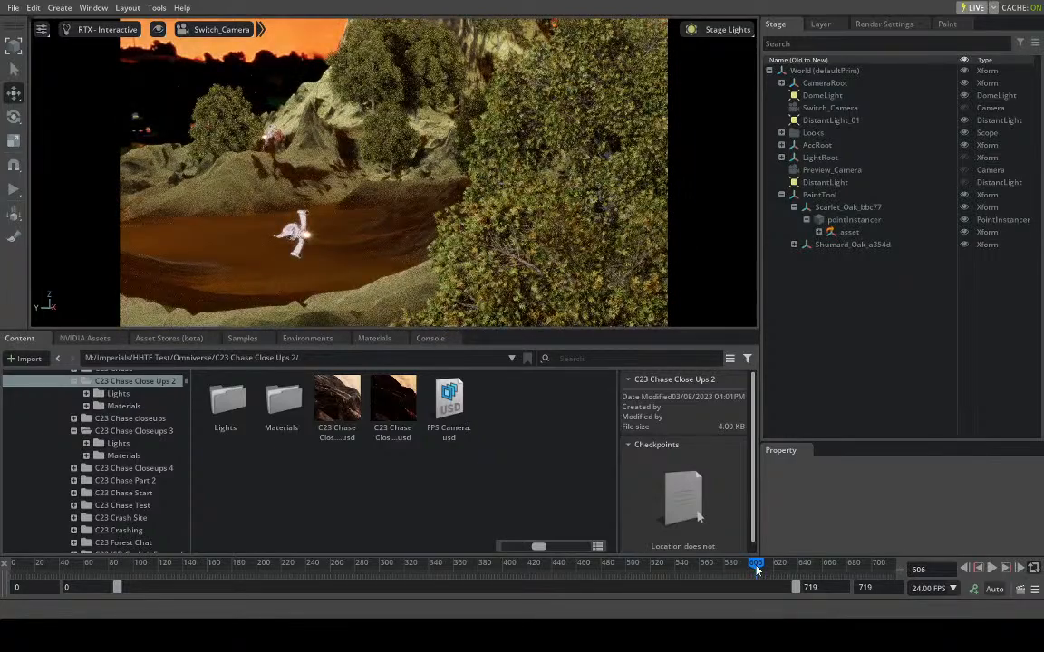
drag(758, 568, 775, 570)
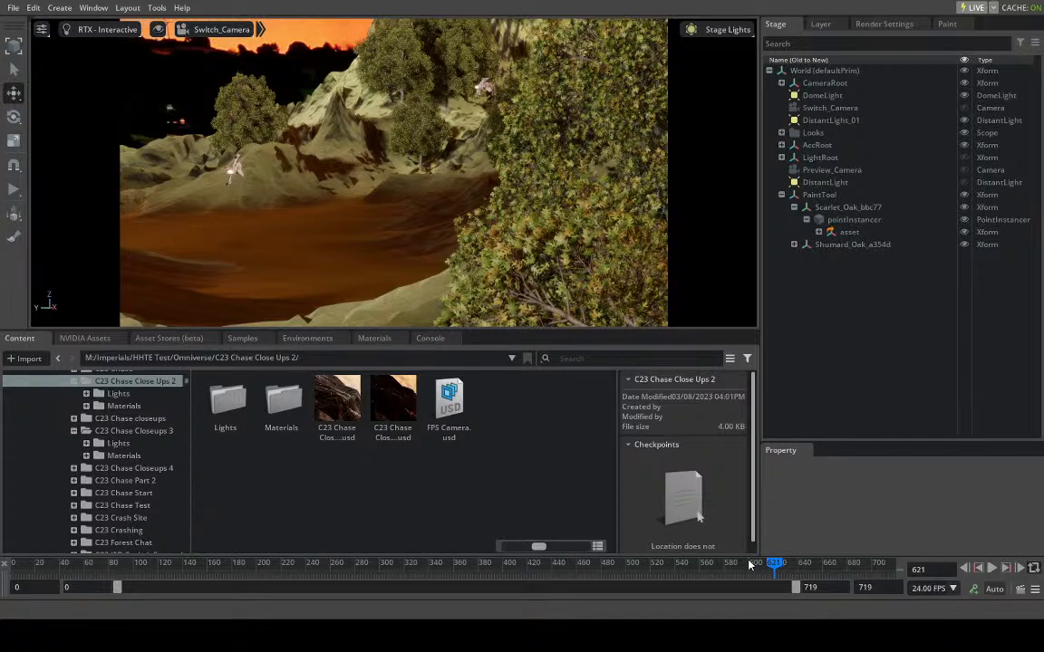
drag(777, 569, 862, 561)
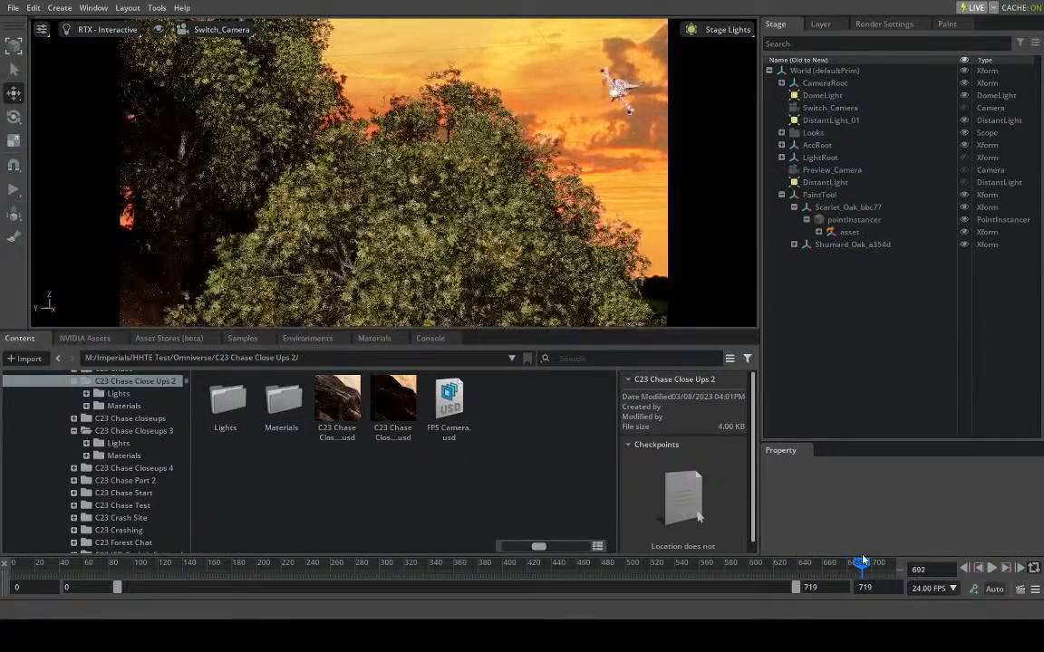
- Step back through frames 513, 505, 484 and 474 to check the ships against the trees and sky
drag(862, 563, 642, 566)
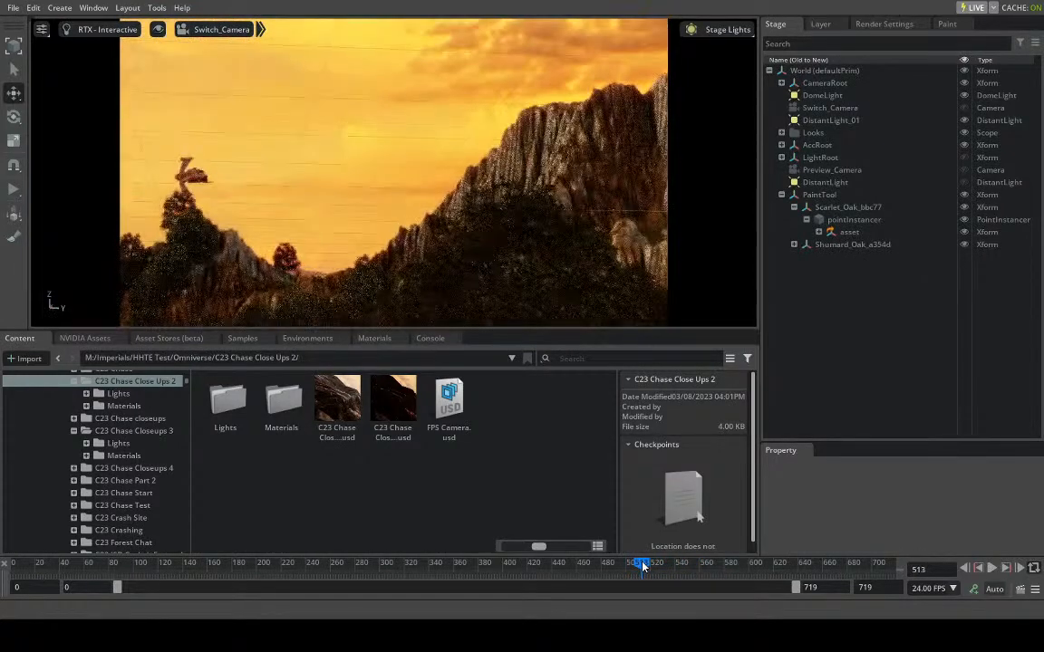
click(632, 566)
drag(633, 570, 631, 569)
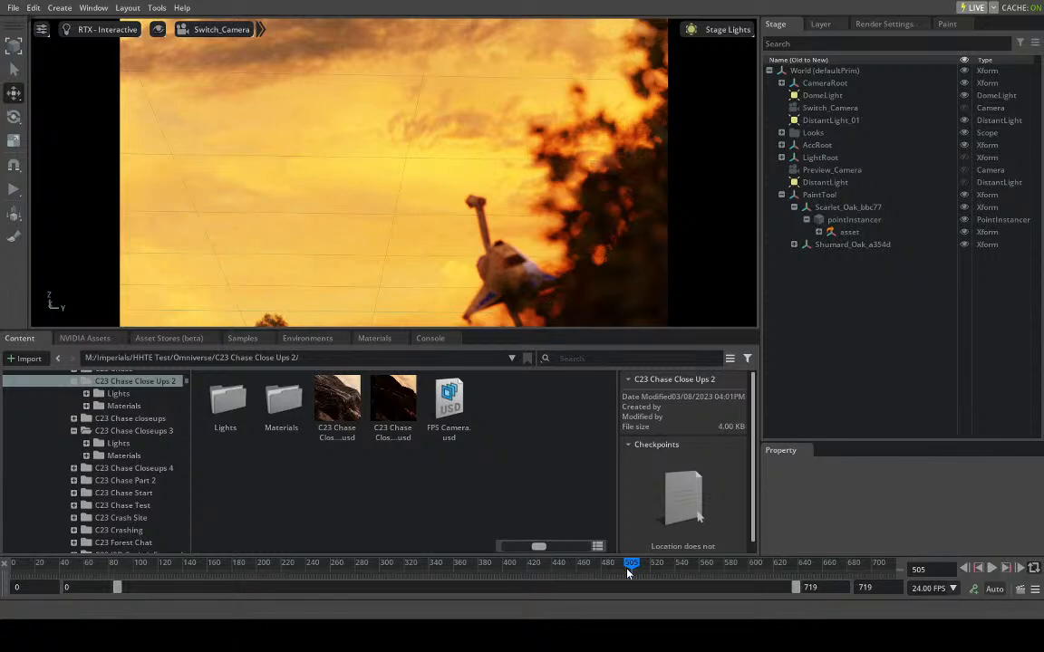
drag(628, 571, 605, 577)
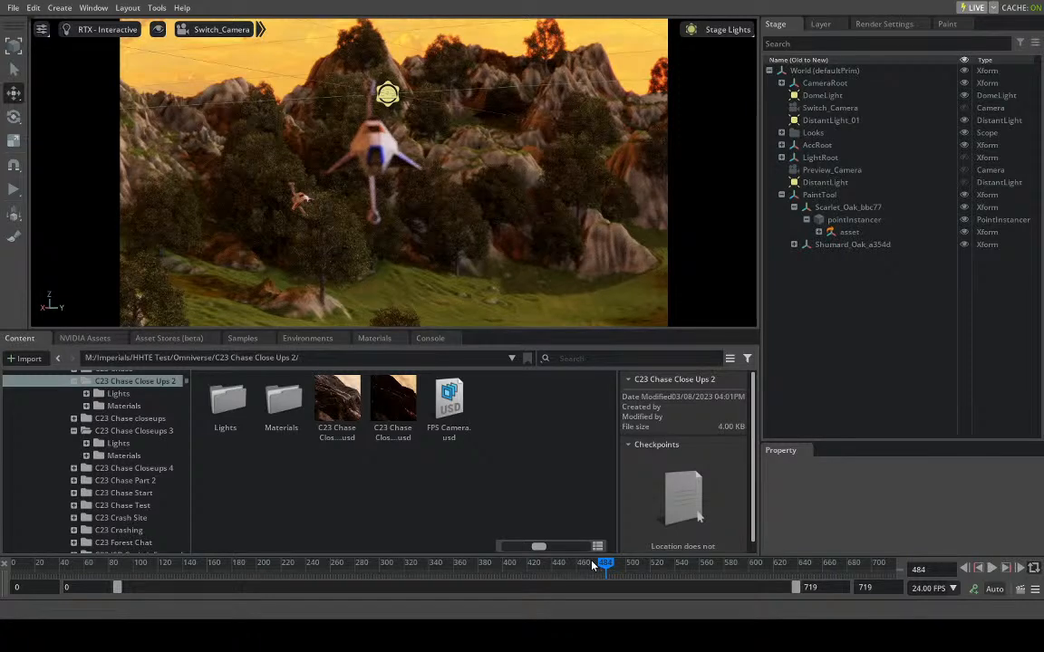
drag(612, 564, 593, 578)
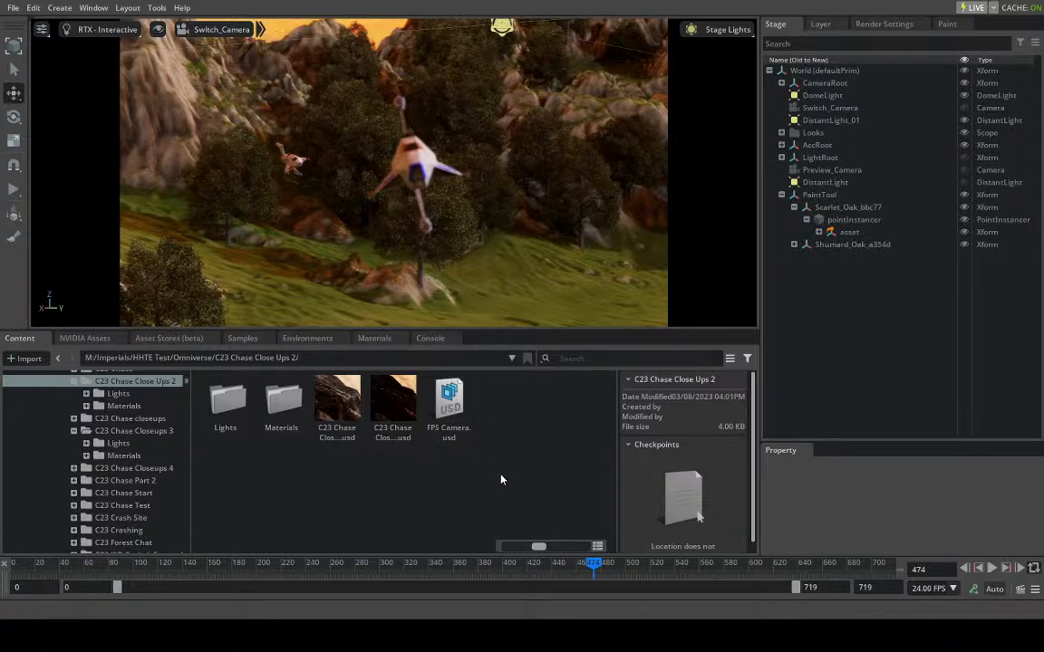
- Compare the ships' pass near the trees at frames 455, 471 and 504, and return to frame 423
click(568, 563)
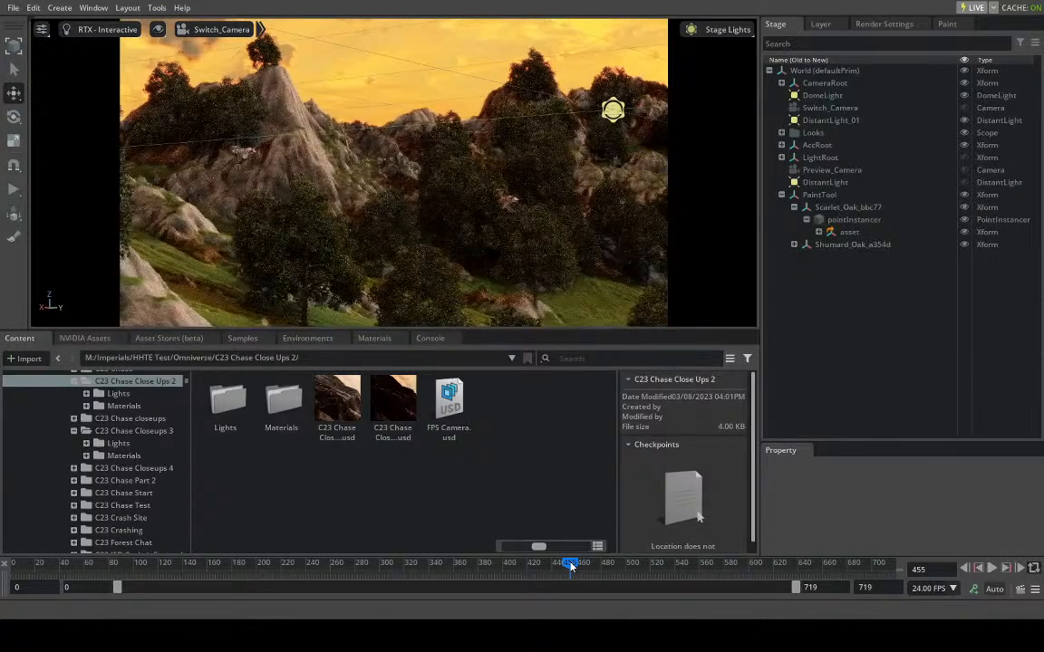
drag(570, 565, 586, 570)
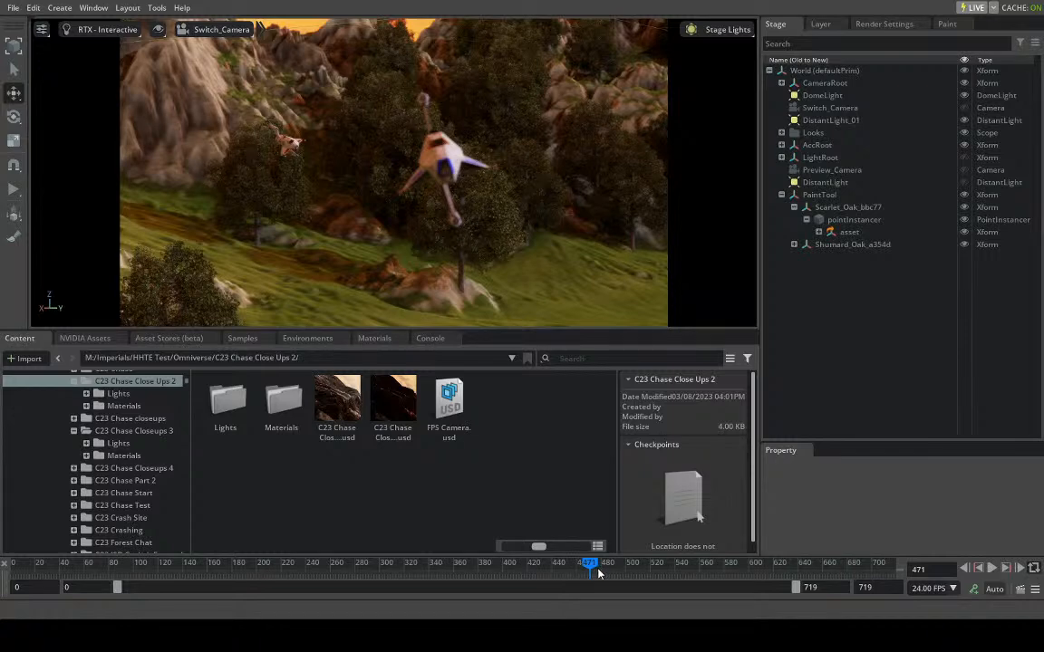
drag(596, 572, 631, 566)
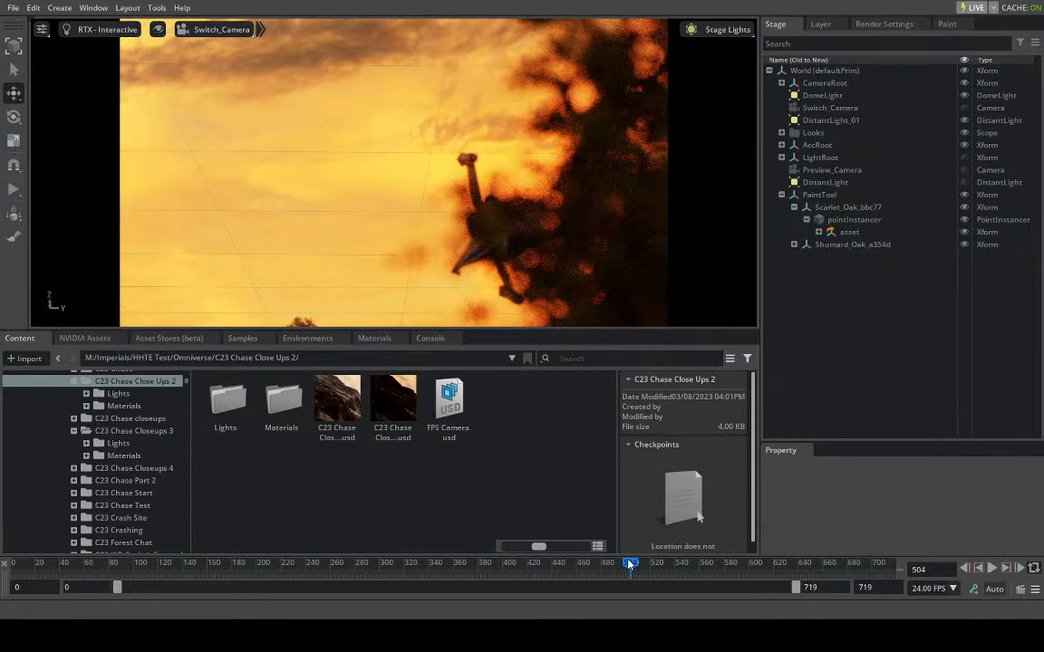
drag(632, 565, 532, 589)
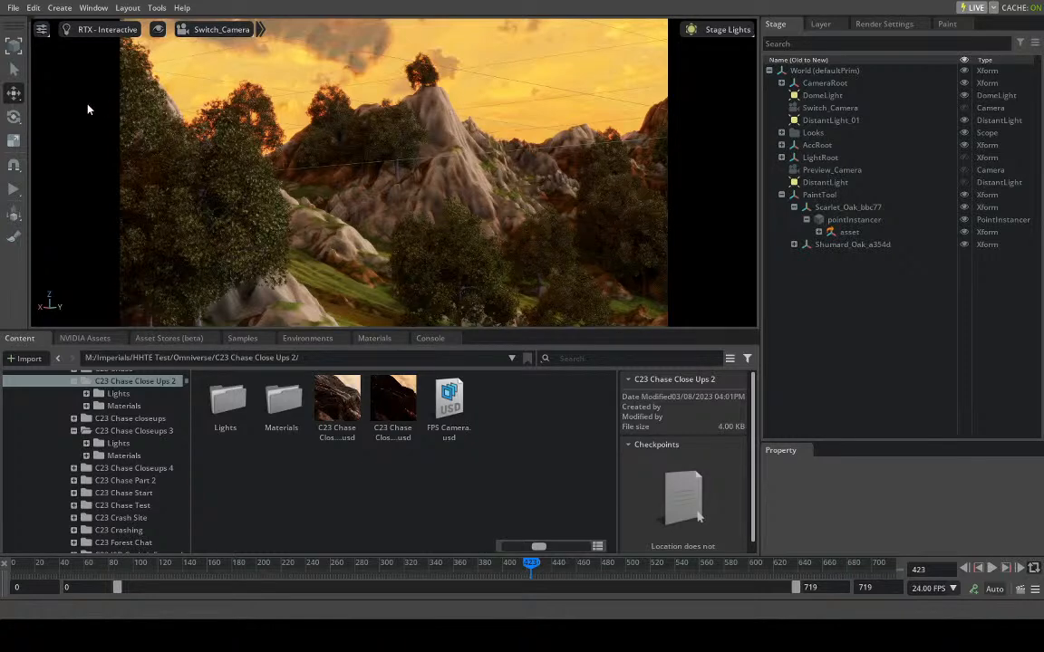
- Save the scene with its painted trees
click(13, 7)
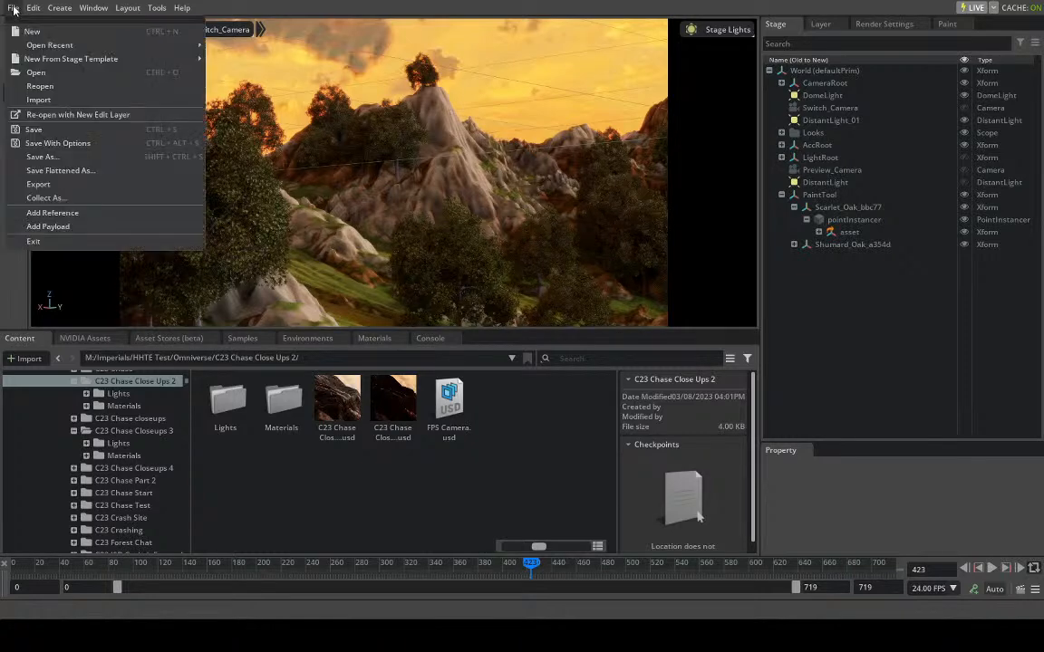
click(66, 137)
click(503, 401)
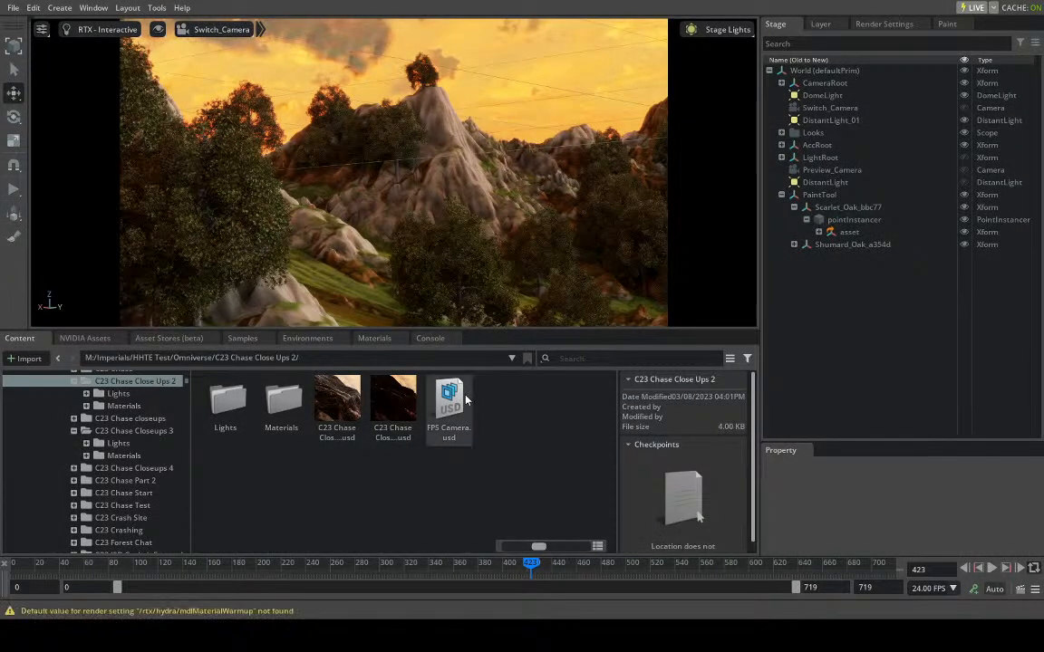